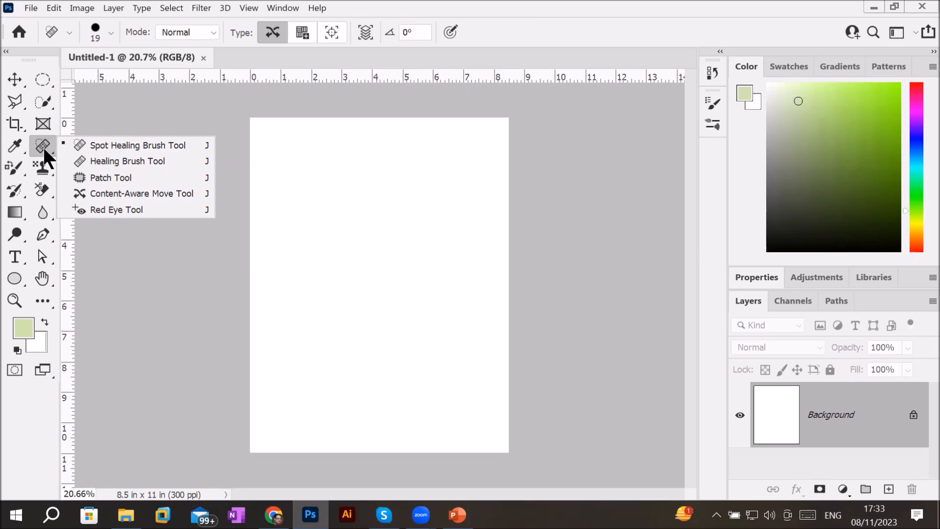
# Activate the Brush Tool.
pyautogui.click(46, 166)
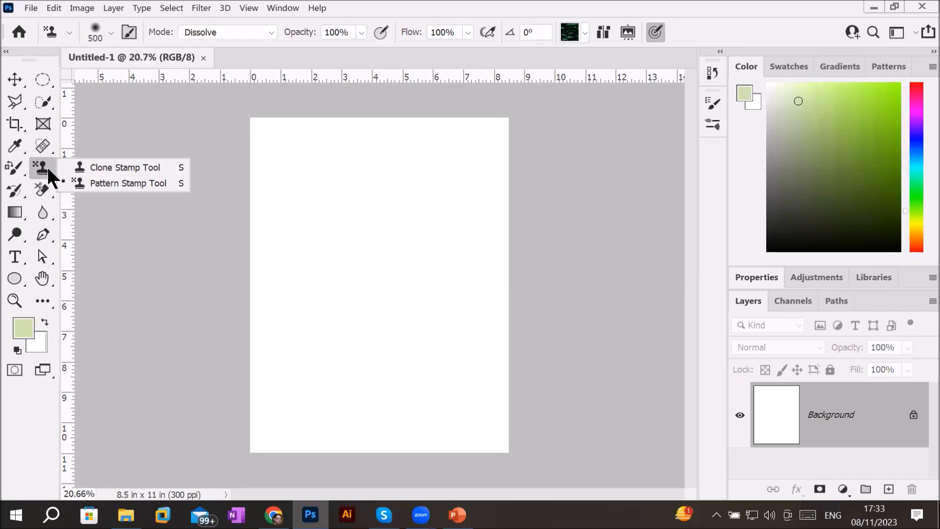
pyautogui.click(11, 164)
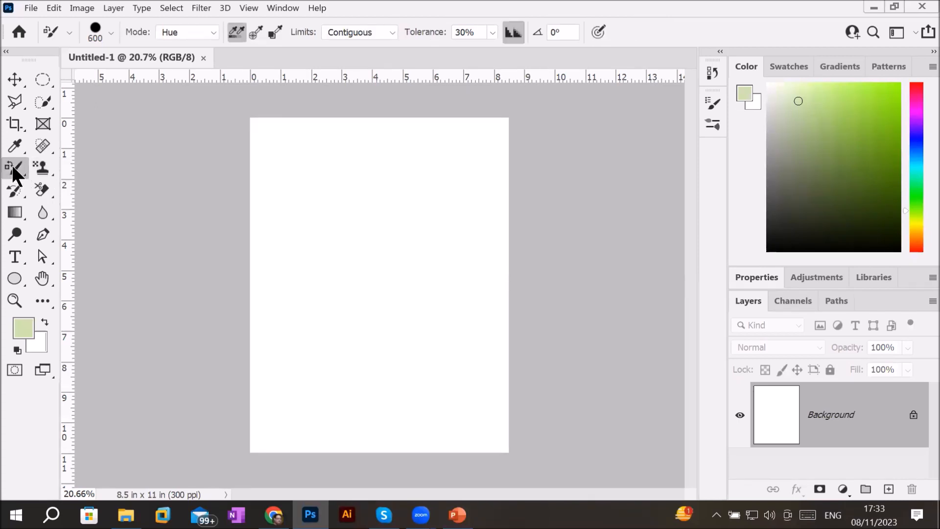
pyautogui.click(12, 165)
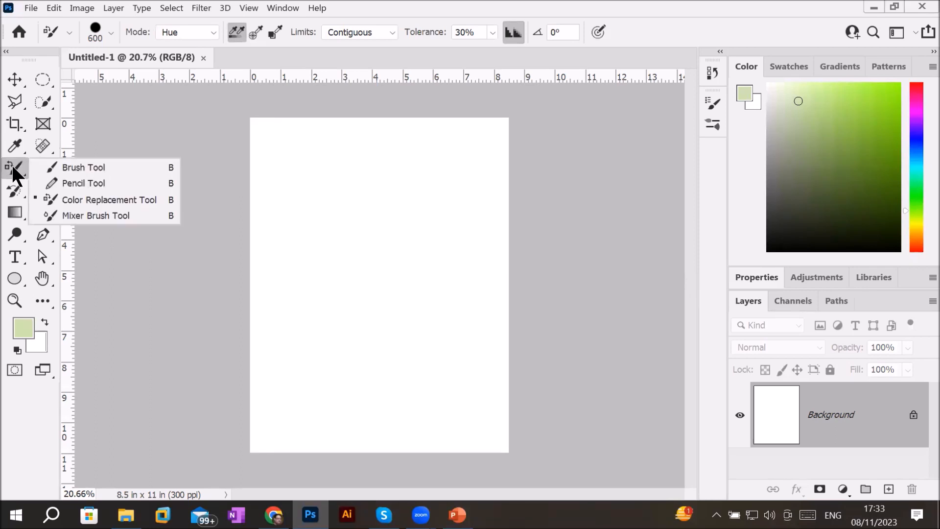
pyautogui.click(101, 168)
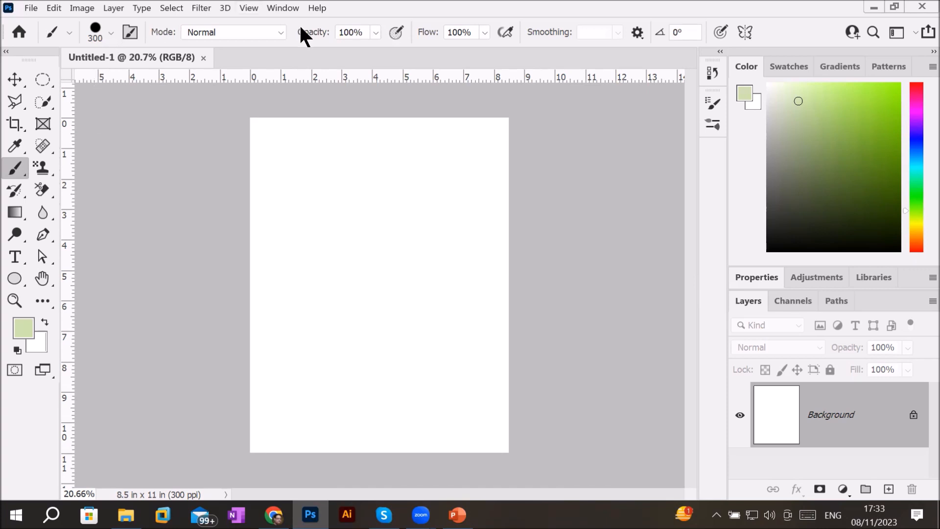
pyautogui.click(713, 103)
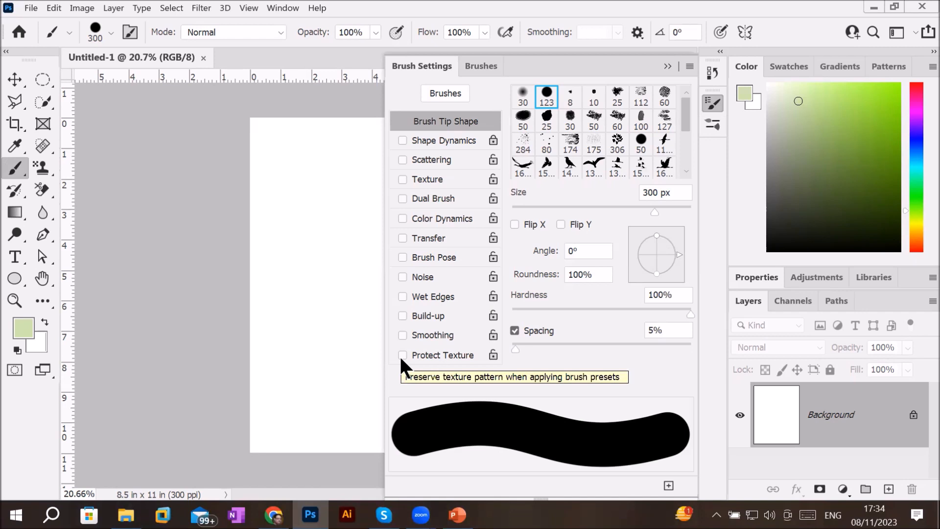
pyautogui.click(662, 66)
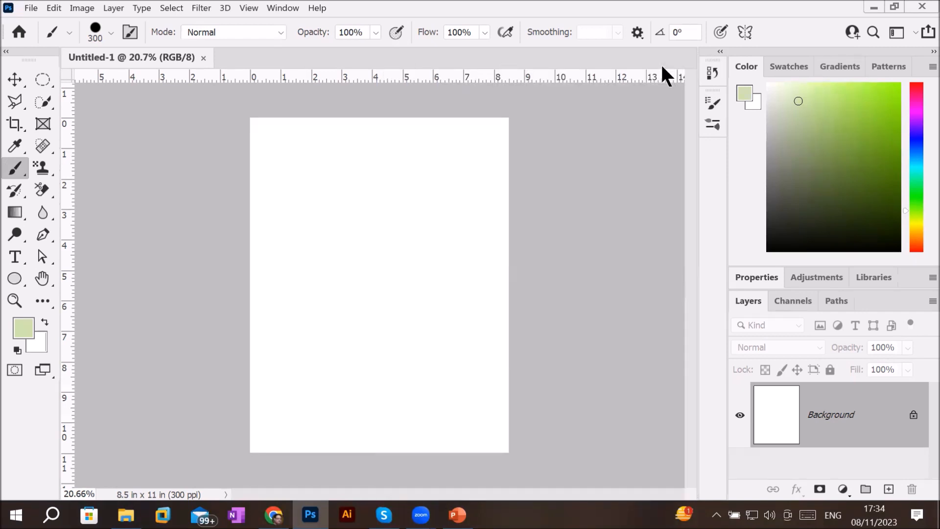
pyautogui.rightClick(15, 163)
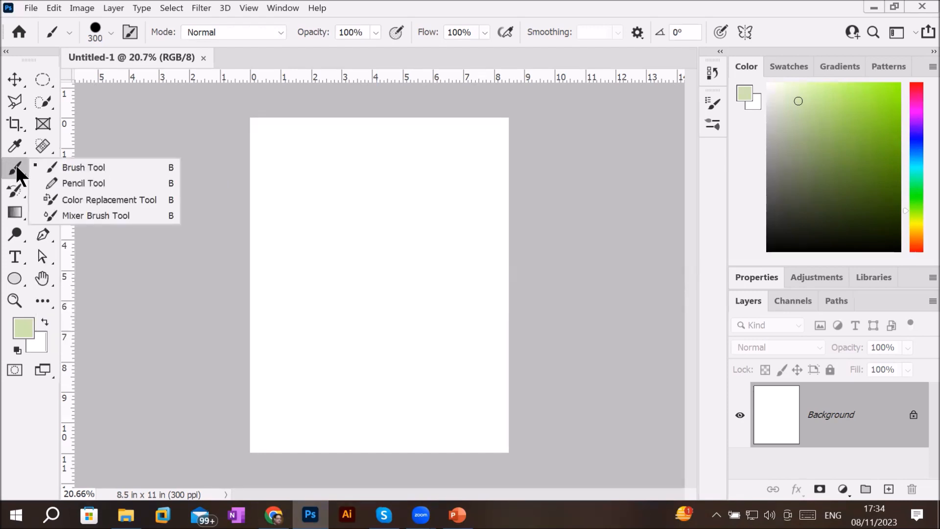
pyautogui.click(82, 169)
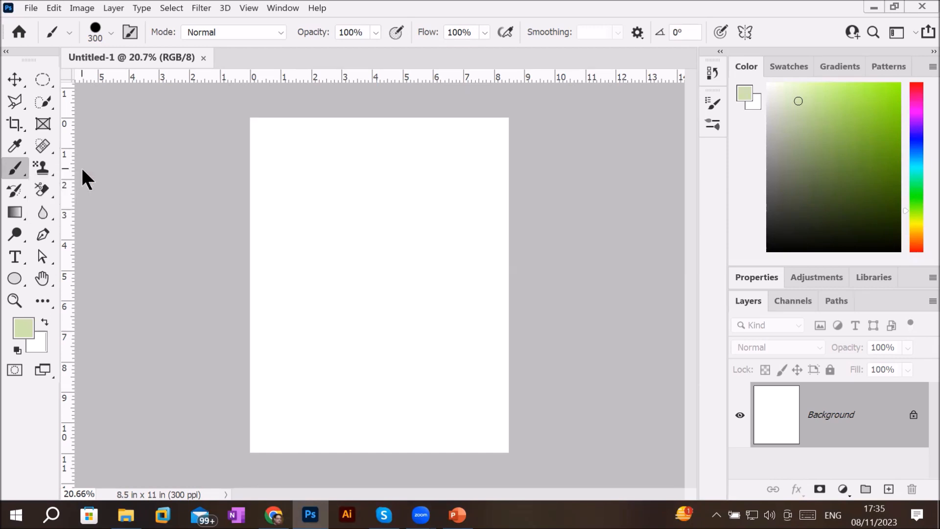
# Set the foreground color to the pinkish red f1094a and add a new empty layer.
pyautogui.click(28, 321)
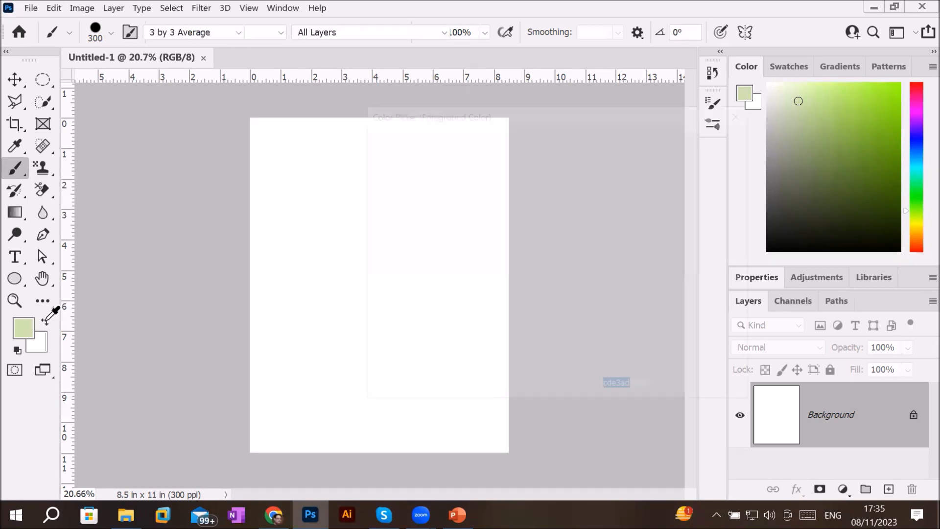
pyautogui.click(574, 155)
pyautogui.click(549, 156)
pyautogui.click(705, 139)
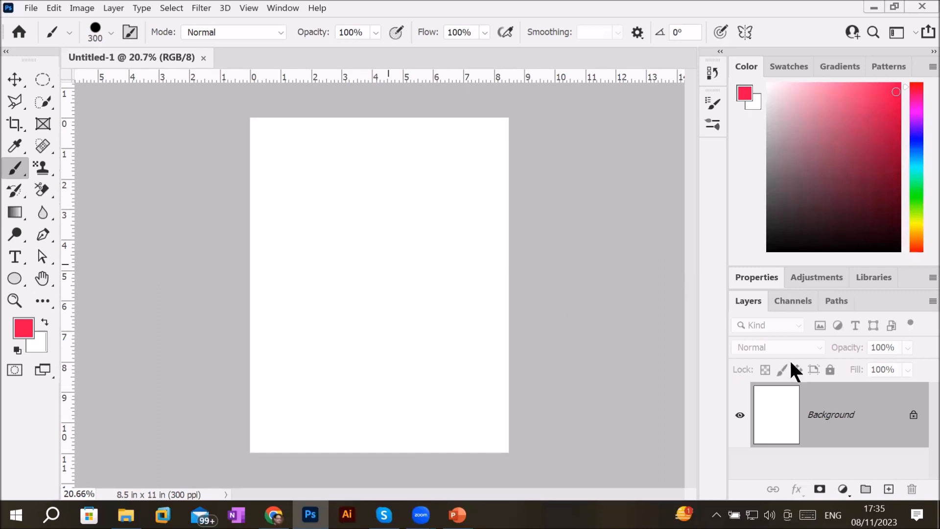
pyautogui.click(888, 490)
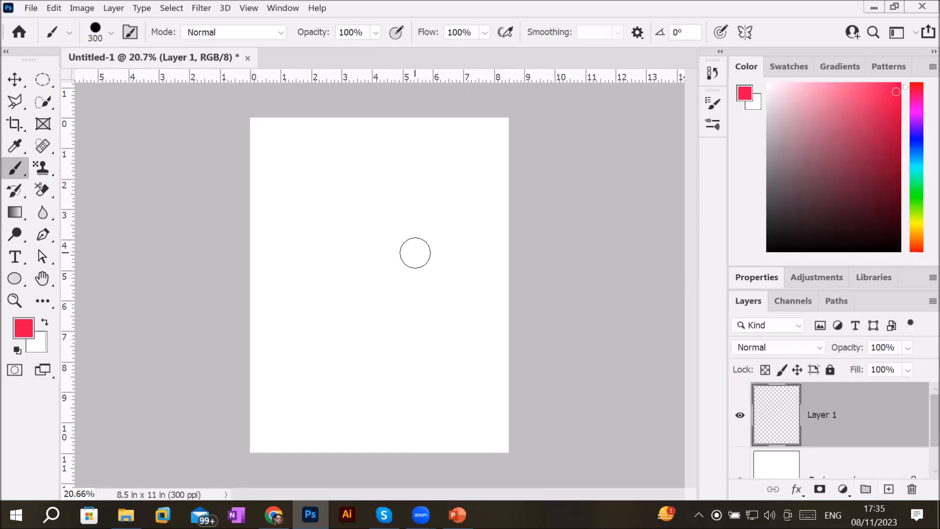
pyautogui.click(110, 33)
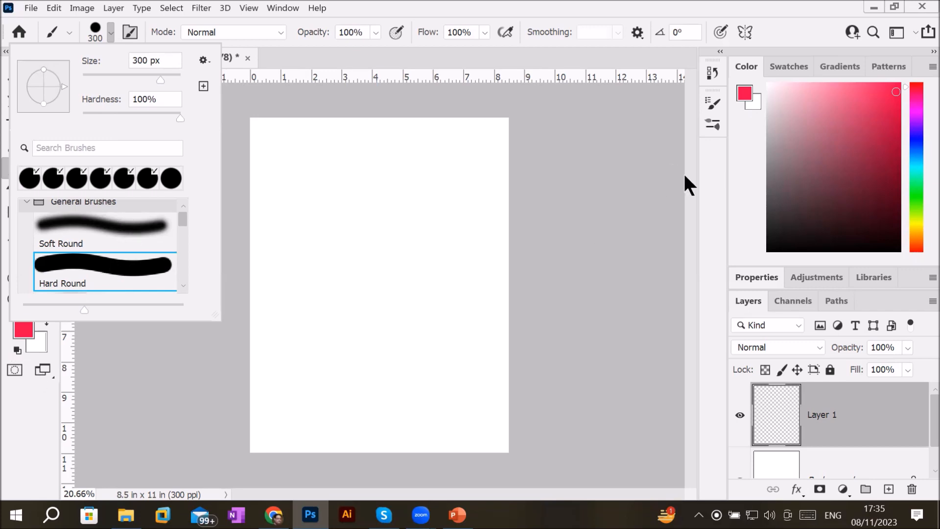
pyautogui.click(711, 100)
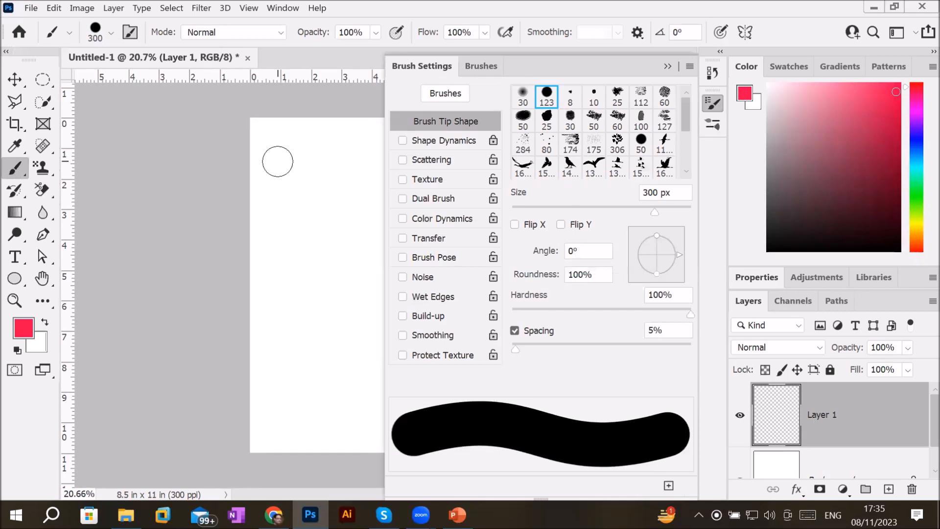
pyautogui.click(23, 328)
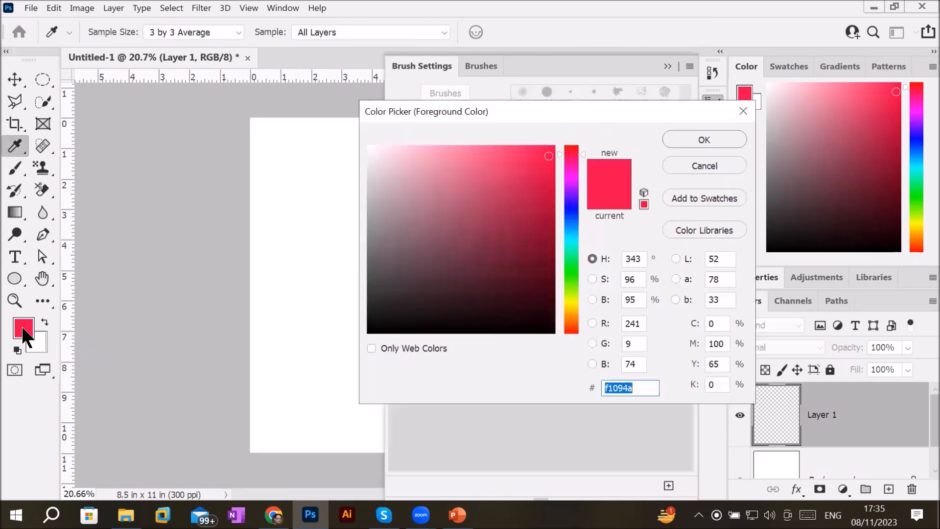
pyautogui.click(743, 112)
pyautogui.click(669, 67)
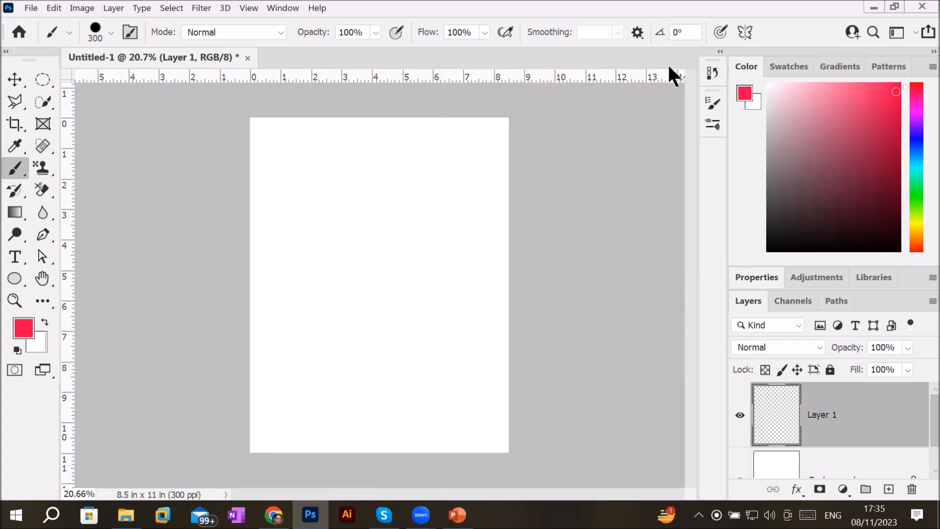
# Add a vertical paint symmetry axis at the page center, stretch it toward the upper and lower page edges, and resume the Brush Tool.
pyautogui.click(745, 31)
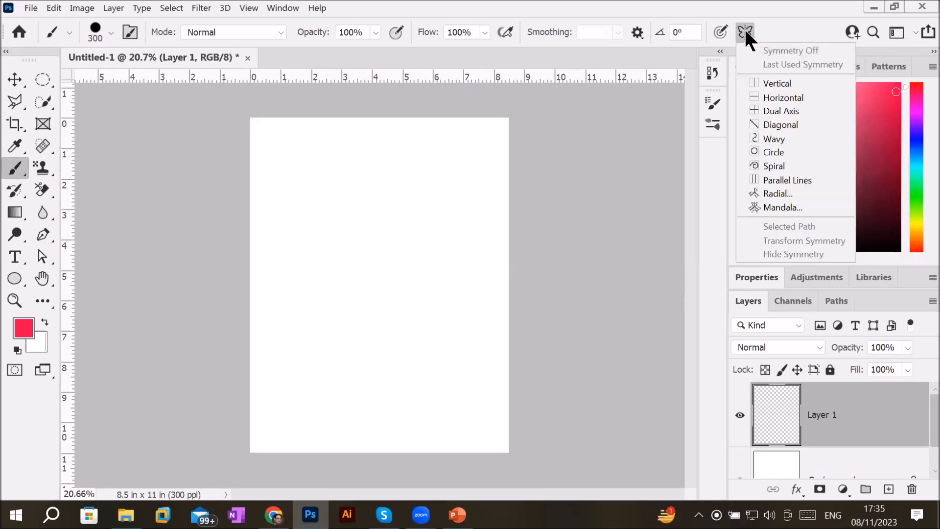
pyautogui.click(793, 84)
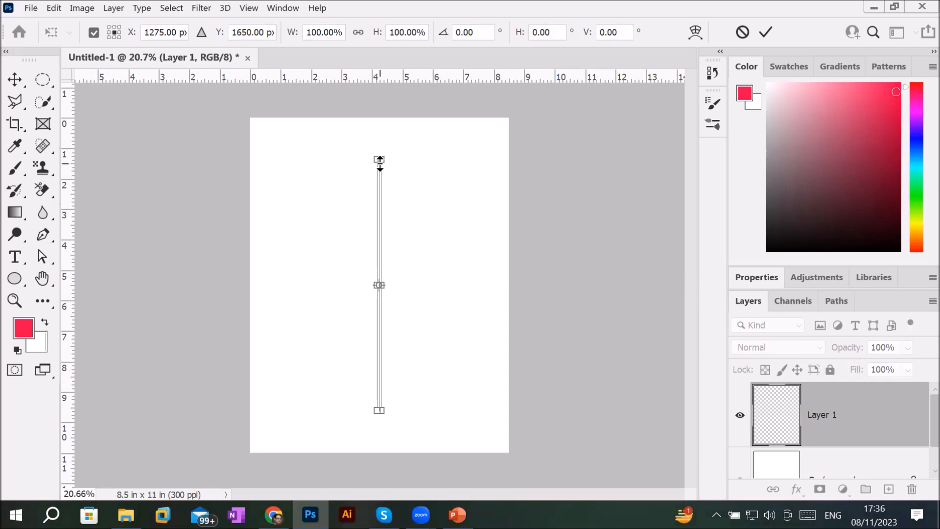
pyautogui.moveTo(380, 162); pyautogui.dragTo(376, 127)
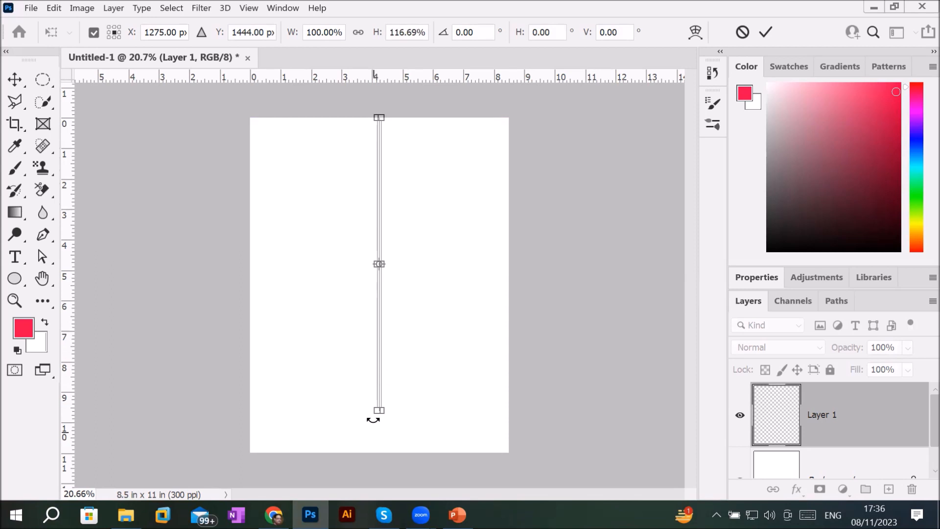
pyautogui.moveTo(379, 411); pyautogui.dragTo(395, 466)
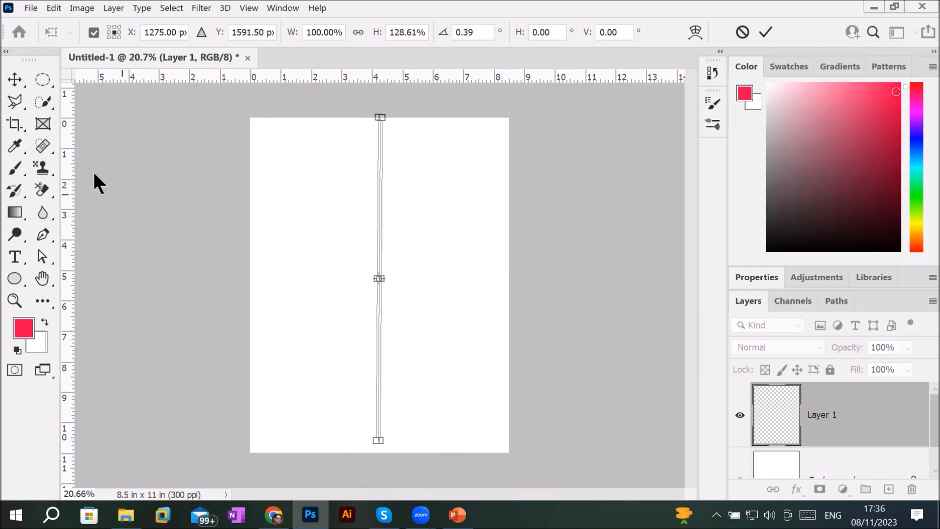
pyautogui.click(14, 256)
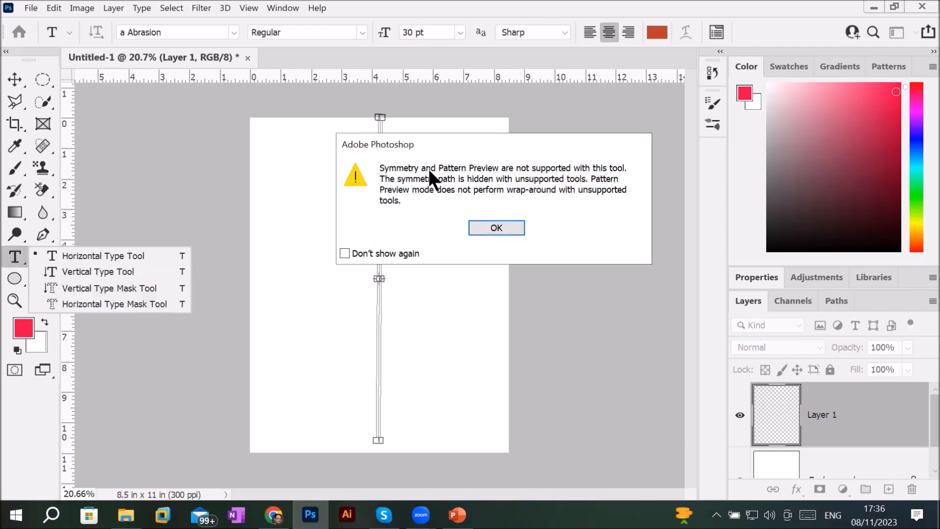
pyautogui.click(495, 229)
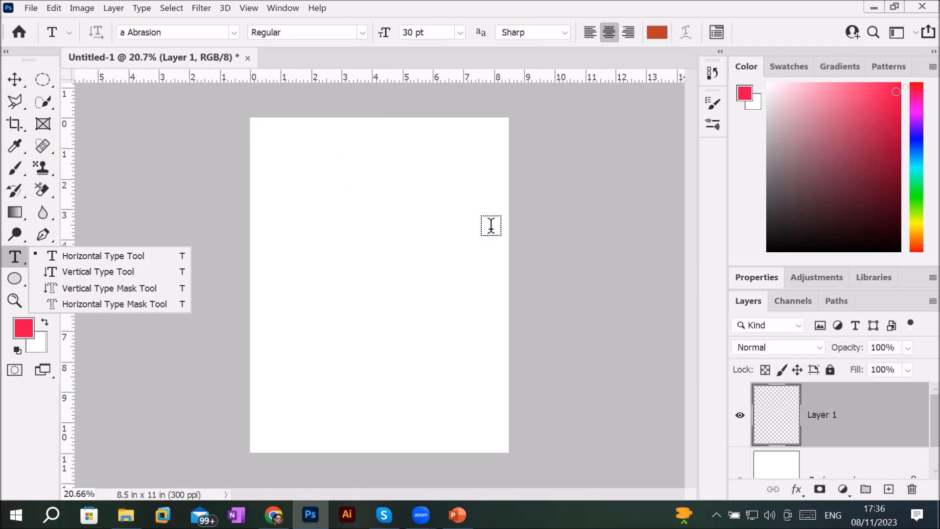
pyautogui.click(16, 168)
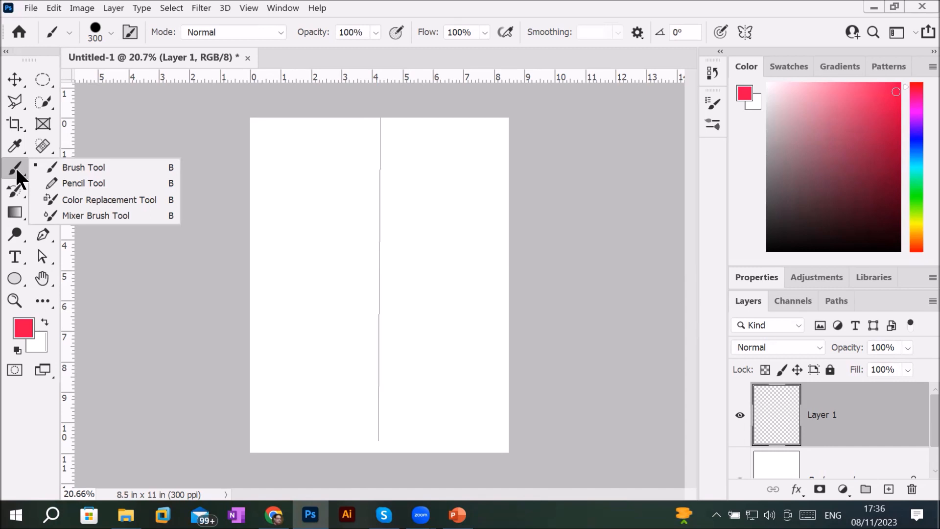
pyautogui.click(96, 166)
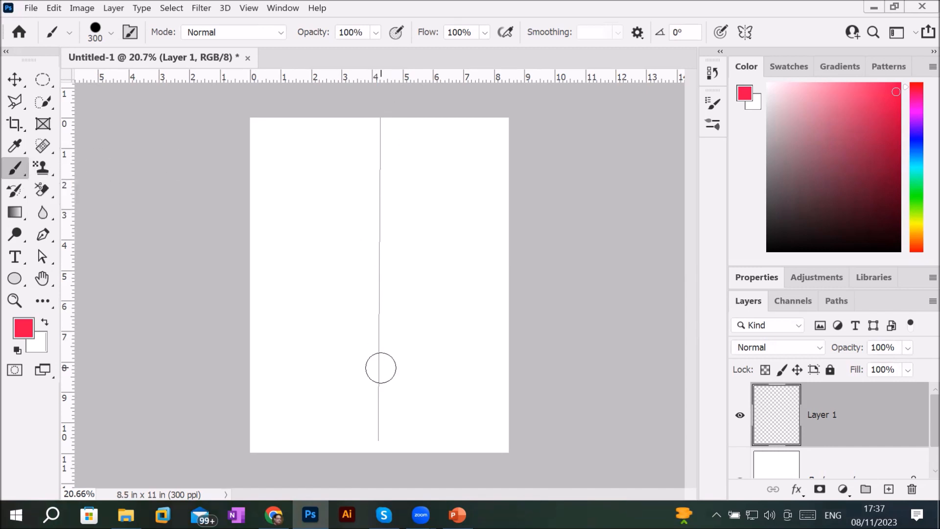
# Replace the vertical symmetry axis with a Wavy symmetry path at its default size.
pyautogui.click(745, 32)
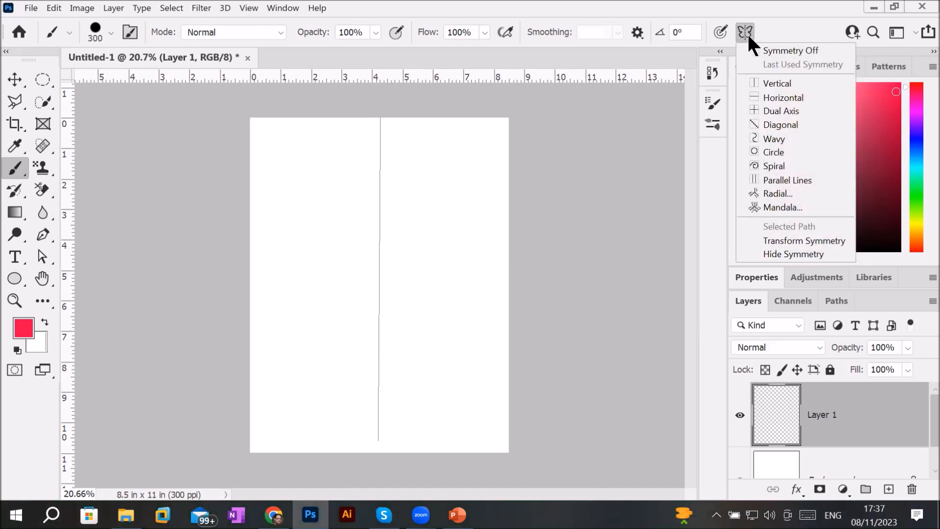
pyautogui.click(789, 139)
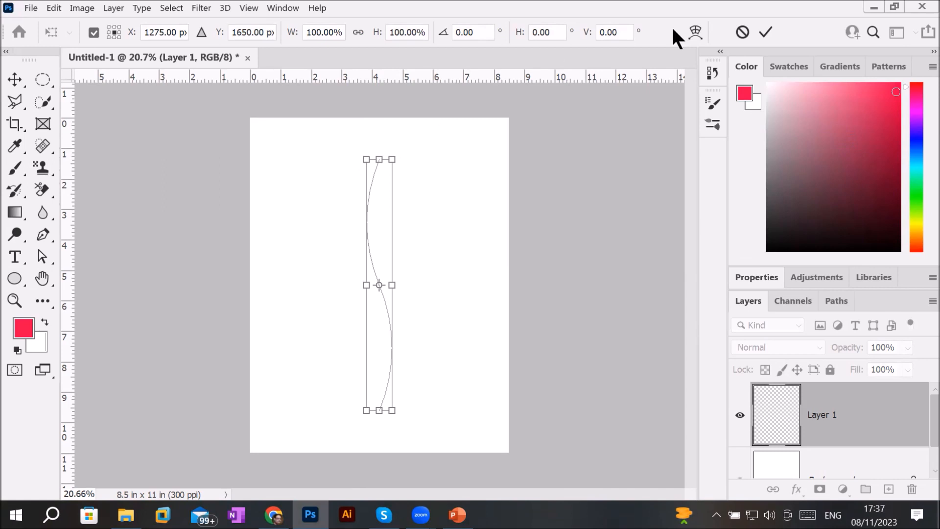
pyautogui.click(767, 30)
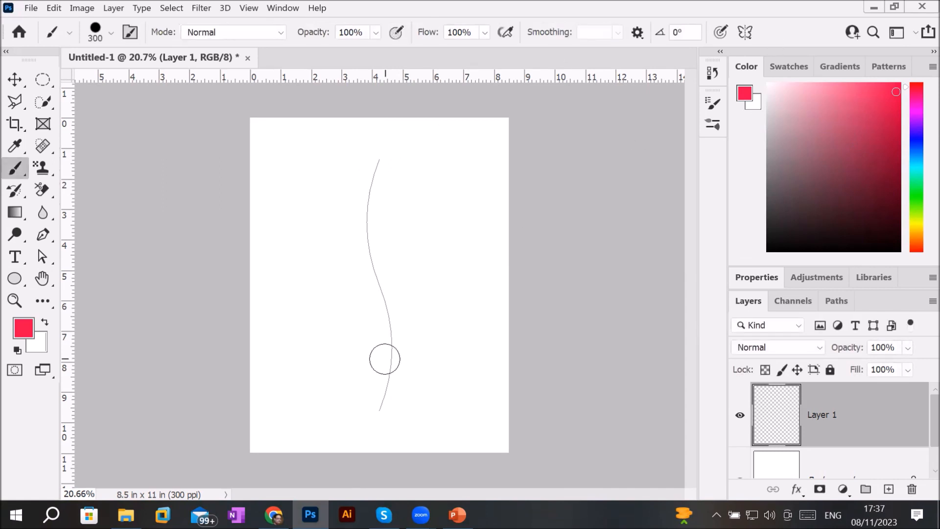
# Switch the paint symmetry to Vertical and stretch its axis to 133.33% height, spanning the full page, for the Brush Tool.
pyautogui.click(742, 28)
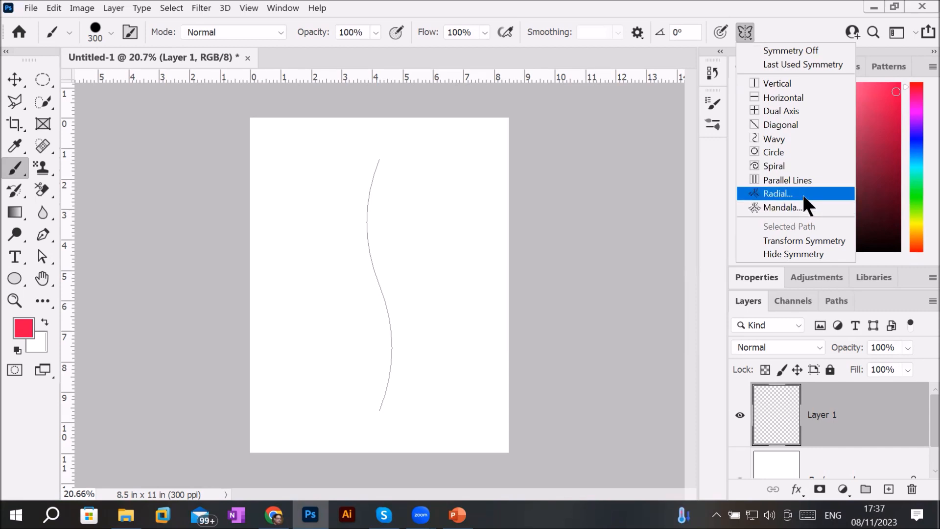
pyautogui.click(813, 86)
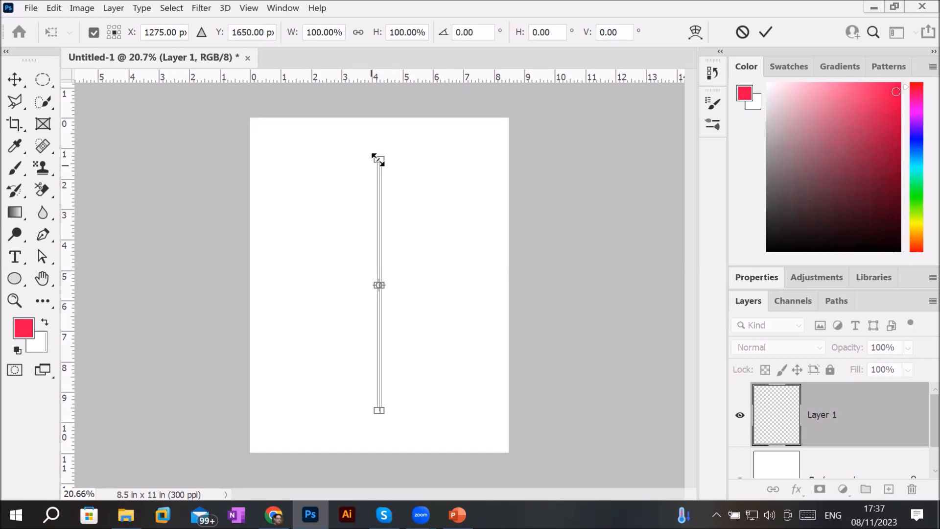
pyautogui.moveTo(380, 157); pyautogui.dragTo(384, 118)
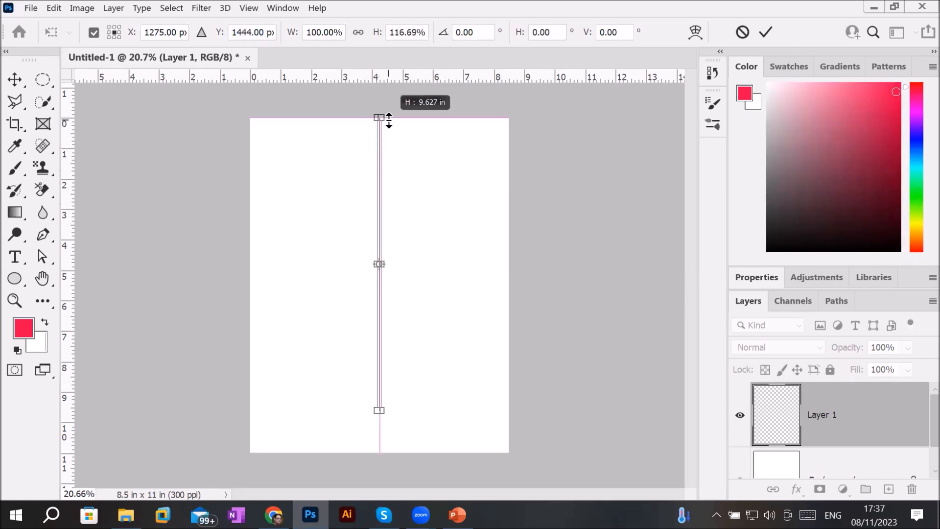
pyautogui.moveTo(381, 408); pyautogui.dragTo(379, 453)
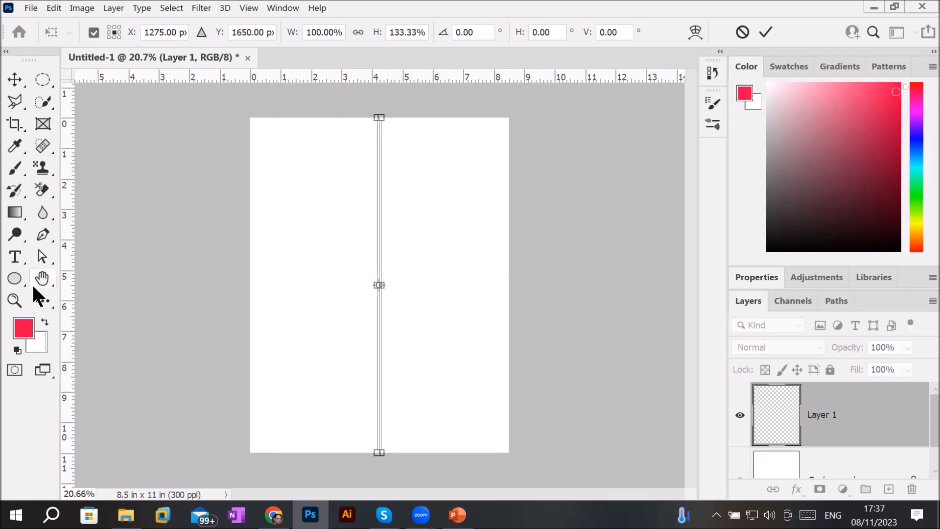
pyautogui.click(16, 168)
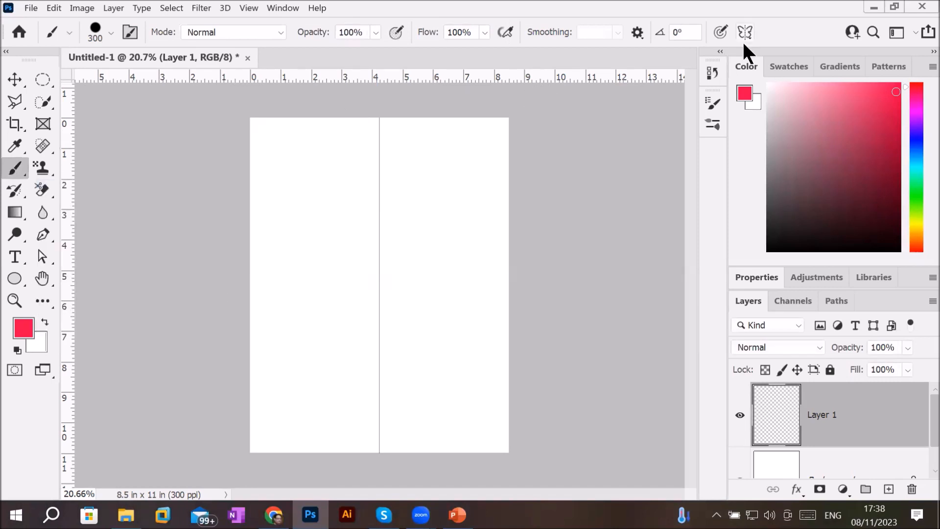
# Choose the flying bird brush tip with outstretched wings and set its spacing to 152%.
pyautogui.click(712, 102)
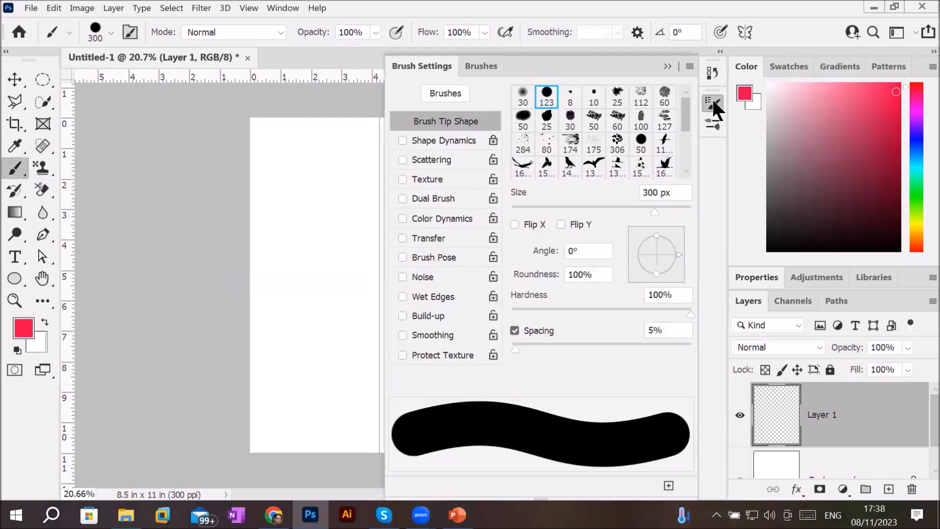
pyautogui.click(595, 168)
pyautogui.moveTo(515, 349); pyautogui.dragTo(624, 356)
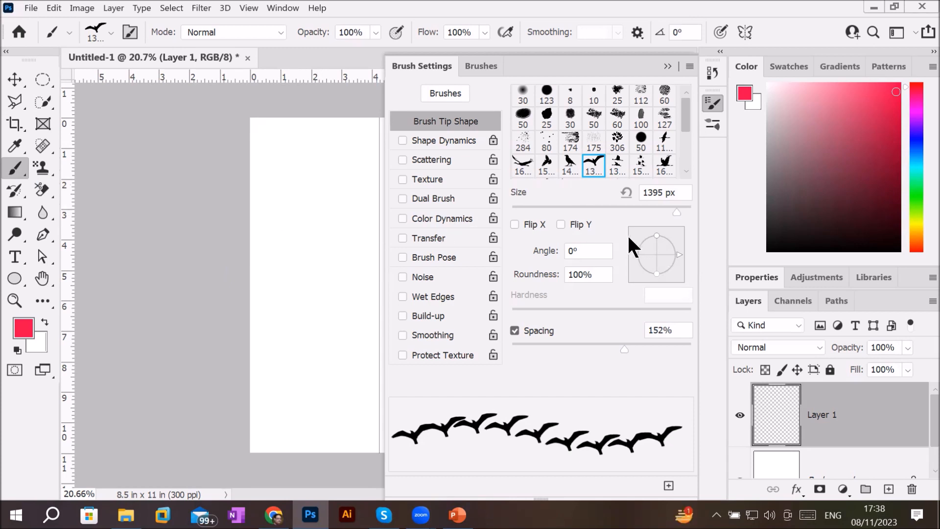
# Reduce the bird brush size to 455 px.
pyautogui.moveTo(674, 210); pyautogui.dragTo(666, 210)
pyautogui.click(654, 197)
pyautogui.press('Up')
pyautogui.press('Up')
pyautogui.press('Up')
pyautogui.press('Up')
pyautogui.press('Up')
pyautogui.press('Up')
pyautogui.press('Up')
pyautogui.press('Up')
pyautogui.hotkey('shift', 'Up')
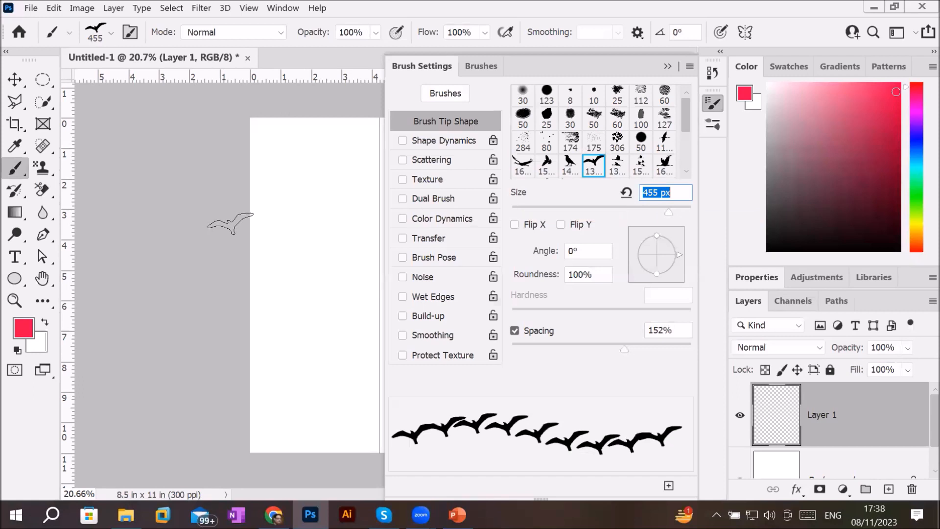
pyautogui.press('Up')
pyautogui.press('Up')
pyautogui.press('Up')
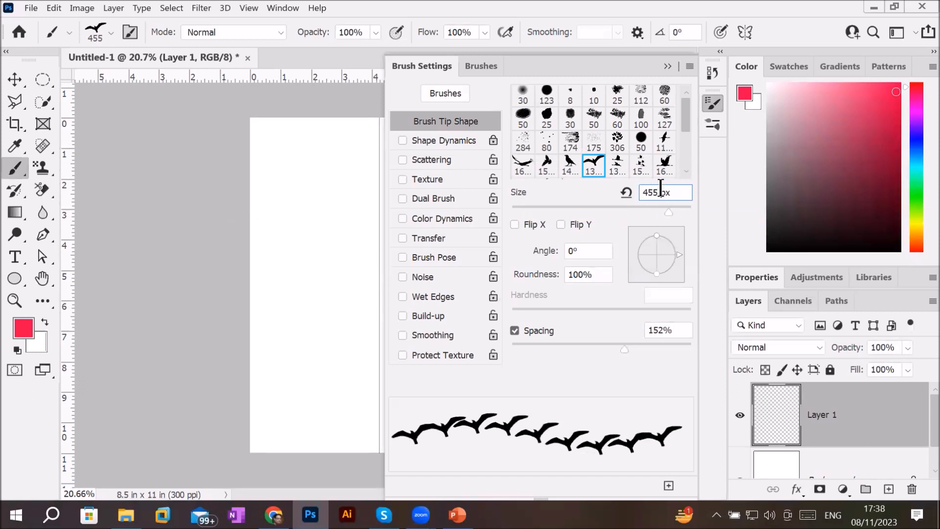
# Increase the flying bird brush size to 475 px.
pyautogui.press('Up')
pyautogui.press('Up')
pyautogui.press('Up')
pyautogui.press('Up')
pyautogui.press('Up')
pyautogui.press('Up')
pyautogui.press('Up')
pyautogui.press('Up')
pyautogui.press('Up')
pyautogui.press('Up')
pyautogui.press('Up')
pyautogui.press('Up')
pyautogui.press('Up')
pyautogui.press('Up')
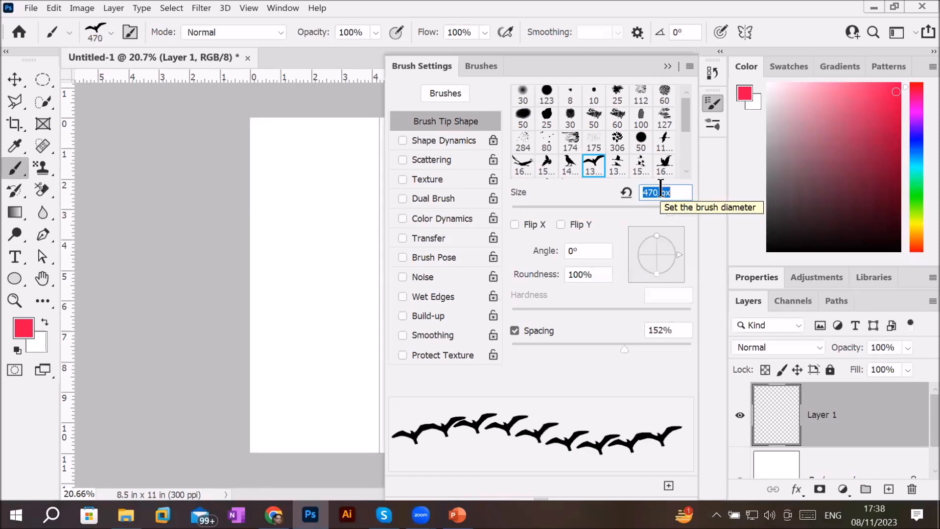
pyautogui.press('Up')
pyautogui.press('Up')
pyautogui.press('Up')
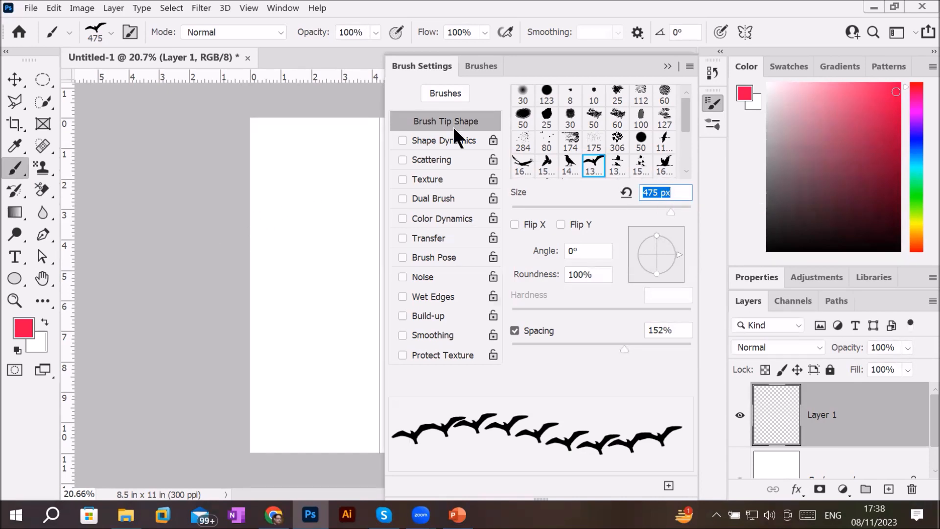
pyautogui.click(668, 66)
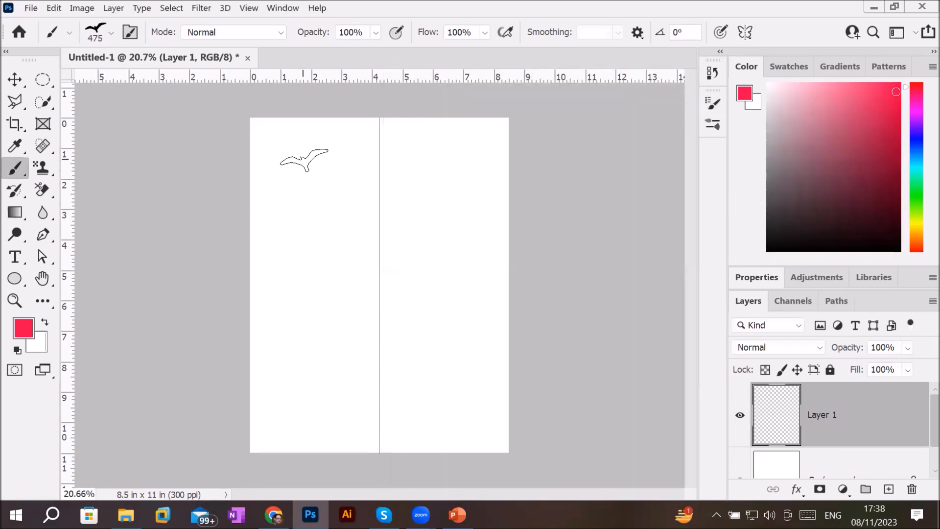
# Stamp five red birds down the left half of the page, mirrored across the vertical symmetry axis.
pyautogui.click(308, 163)
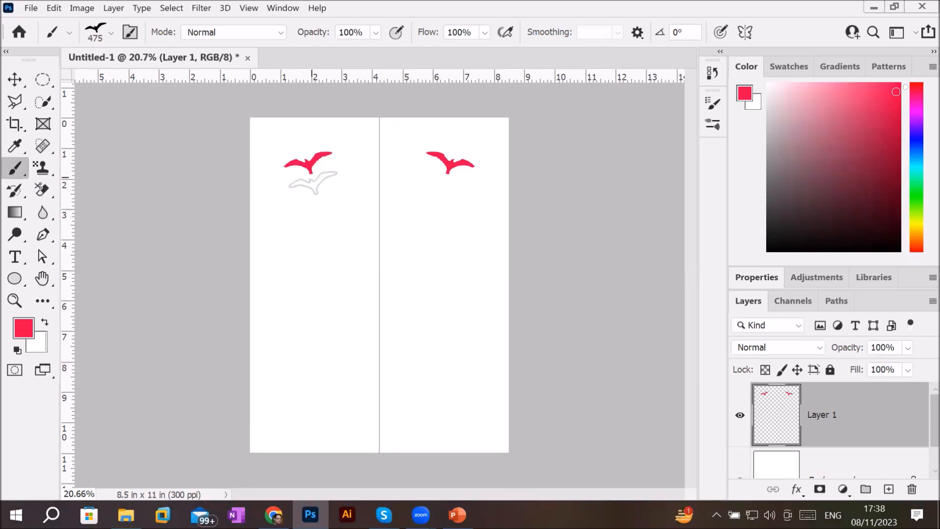
pyautogui.click(299, 227)
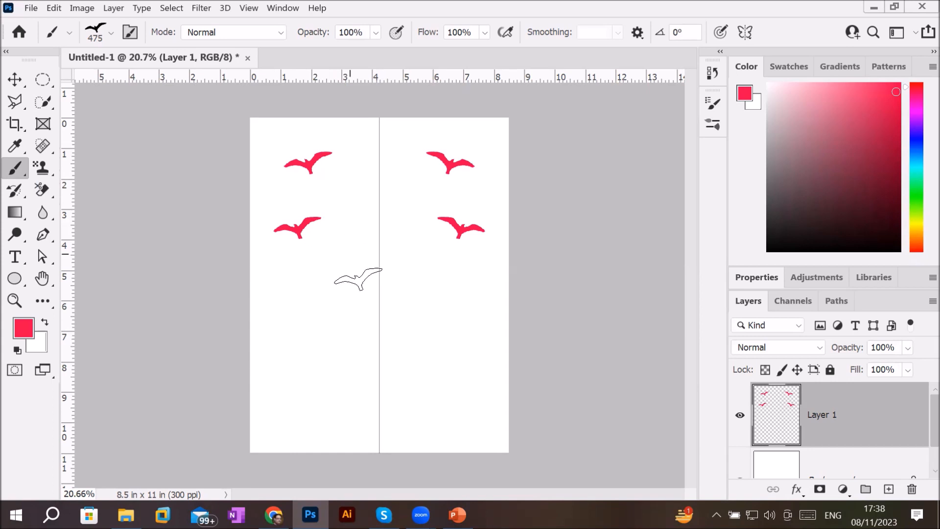
pyautogui.click(350, 301)
pyautogui.click(303, 338)
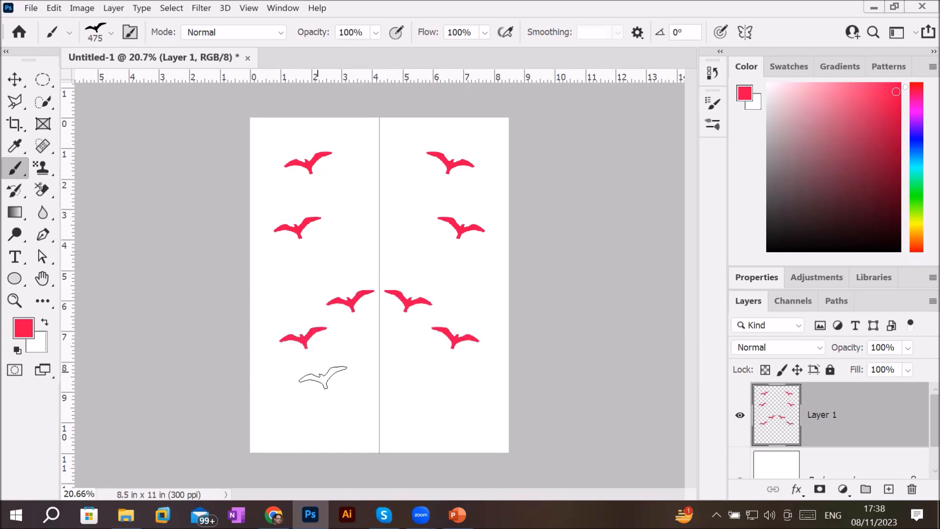
pyautogui.click(340, 402)
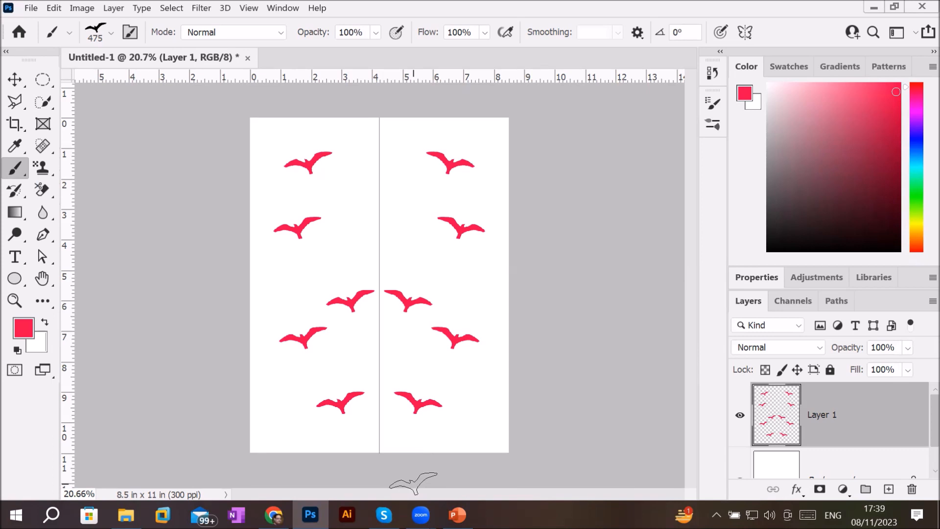
# Switch the paint symmetry to Wavy, rotate its path to 30.54° and lengthen it to 156.43% height.
pyautogui.click(745, 31)
pyautogui.click(774, 138)
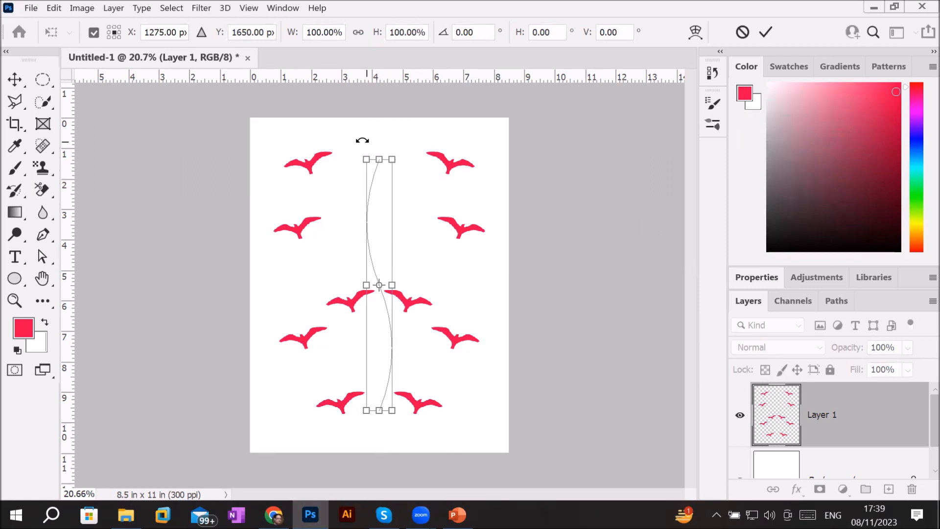
pyautogui.moveTo(379, 158)
pyautogui.mouseDown()
pyautogui.moveTo(381, 133)
pyautogui.moveTo(430, 149)
pyautogui.moveTo(449, 191)
pyautogui.mouseUp()
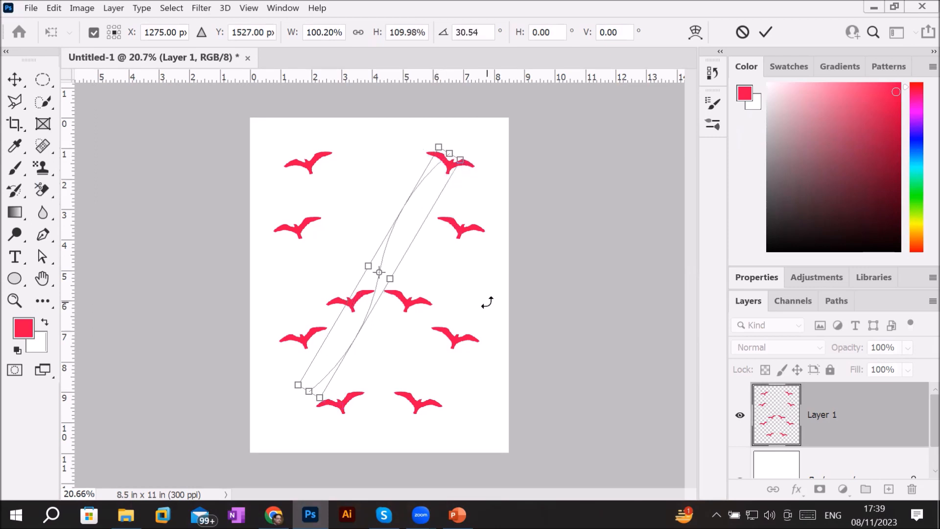
pyautogui.moveTo(299, 387); pyautogui.dragTo(256, 438)
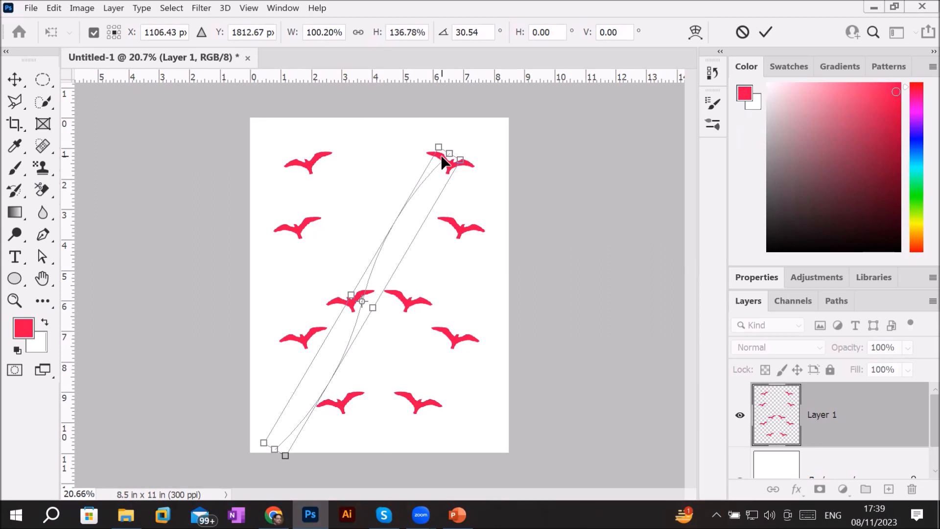
pyautogui.moveTo(449, 156); pyautogui.dragTo(485, 118)
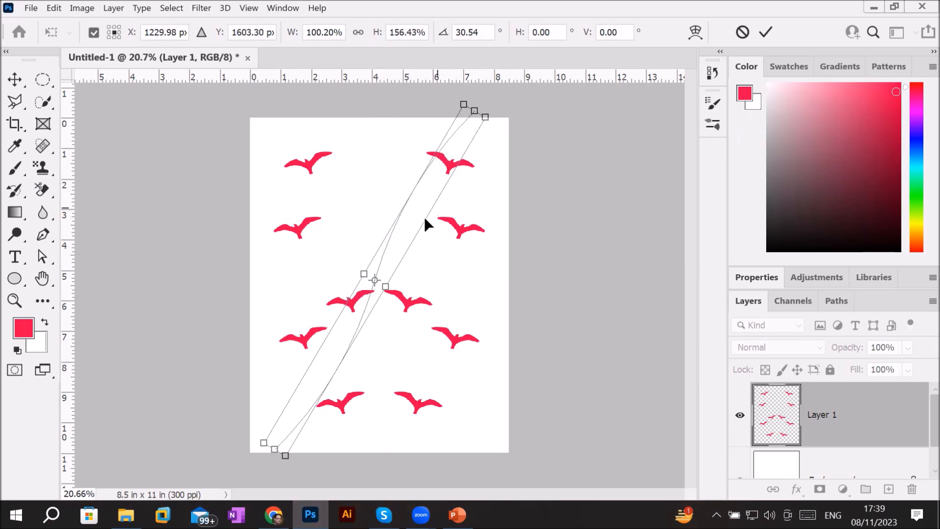
# Widen the tilted wavy symmetry path to 420.99%, shorten its height to 133.49% and commit the transform.
pyautogui.moveTo(385, 286); pyautogui.dragTo(427, 302)
pyautogui.moveTo(364, 270); pyautogui.dragTo(339, 247)
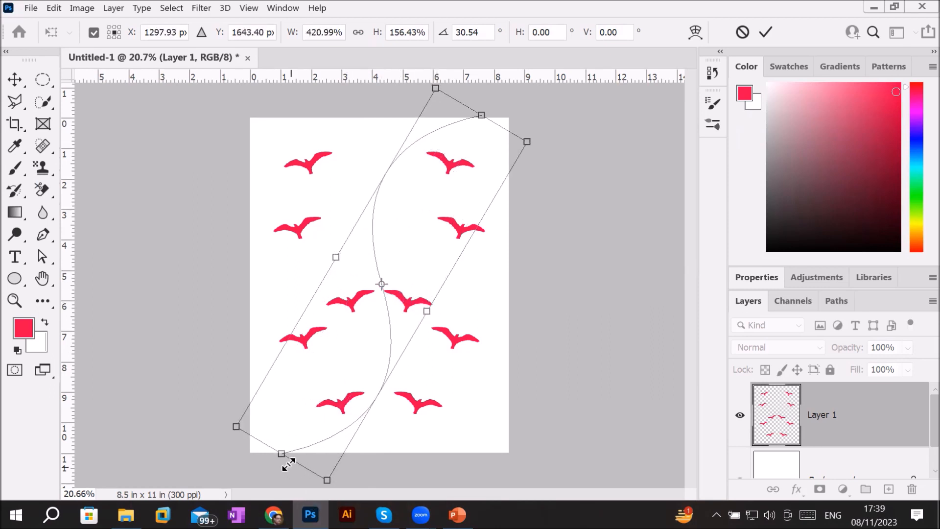
pyautogui.moveTo(282, 452); pyautogui.dragTo(297, 425)
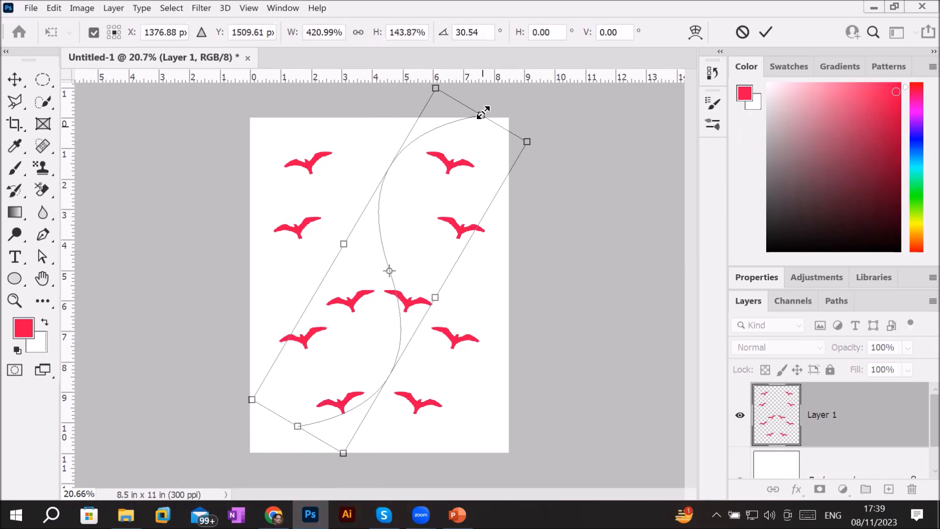
pyautogui.moveTo(482, 114); pyautogui.dragTo(465, 132)
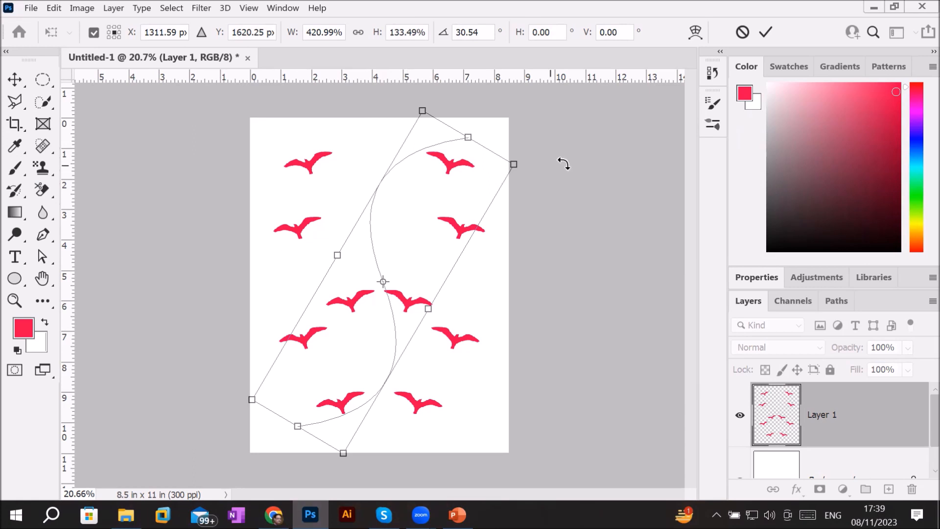
pyautogui.click(709, 99)
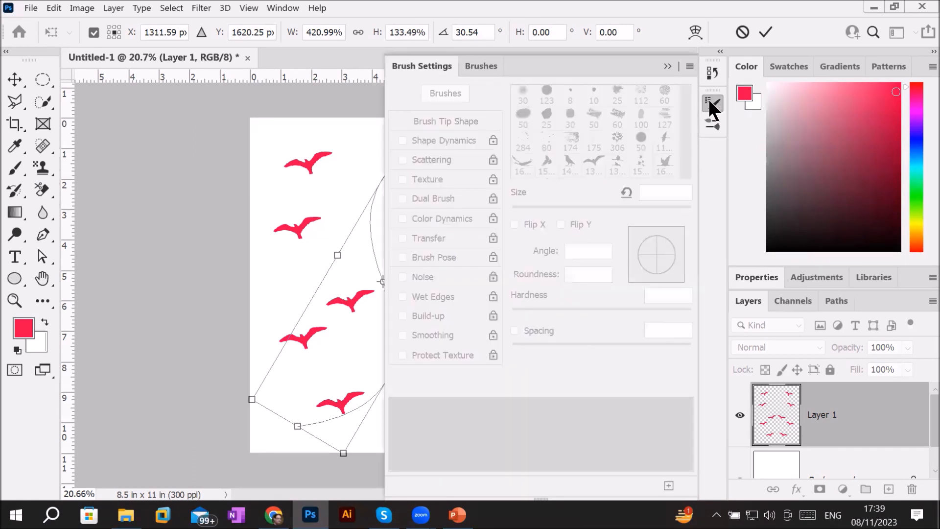
pyautogui.click(767, 27)
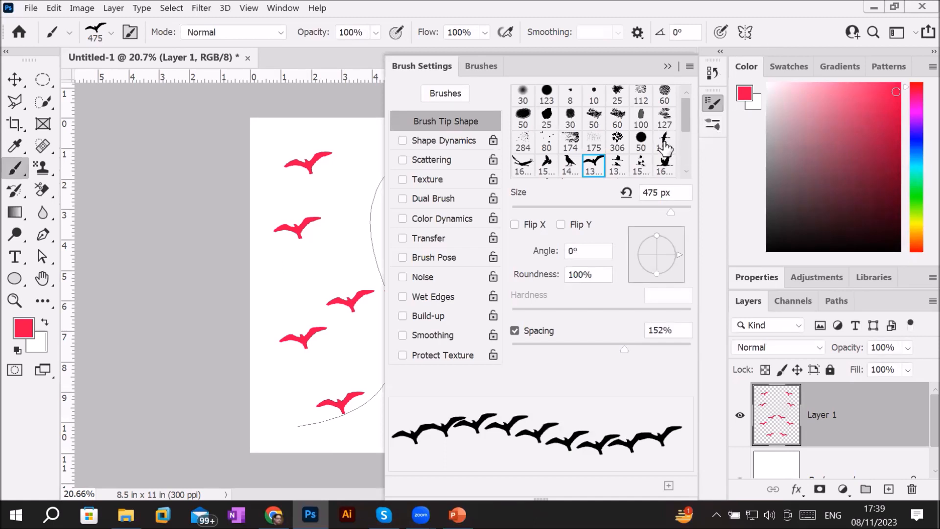
# Choose the perched bird brush tip at 1300 px and stamp it once on the left half beside the wavy path.
pyautogui.scroll(-1, 617, 152)
pyautogui.click(547, 166)
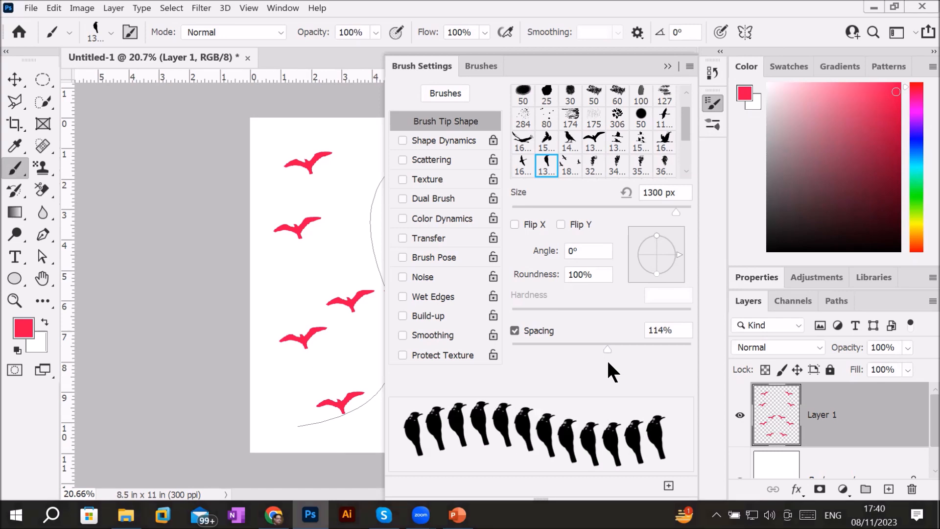
pyautogui.click(668, 66)
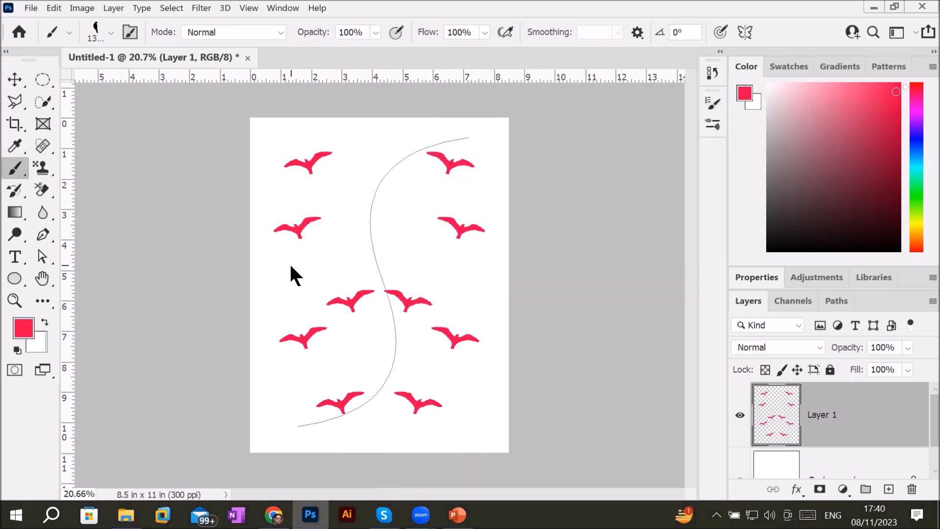
pyautogui.click(310, 290)
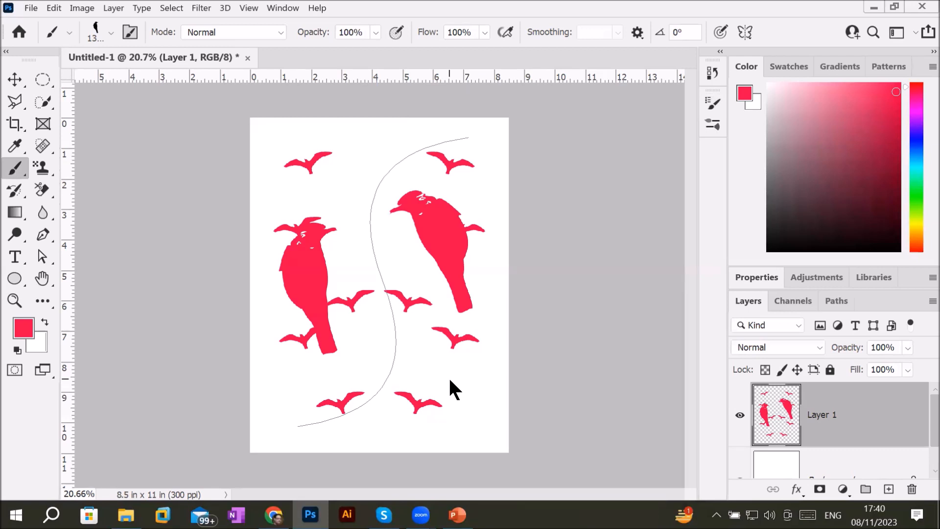
# Reduce the perched bird brush to 400 px and try stamping small birds on both sides of the wavy path.
pyautogui.press('[')
pyautogui.press('[')
pyautogui.press('[')
pyautogui.press('[')
pyautogui.press('[')
pyautogui.press('[')
pyautogui.press('[')
pyautogui.press('[')
pyautogui.press('[')
pyautogui.press('[')
pyautogui.click(469, 391)
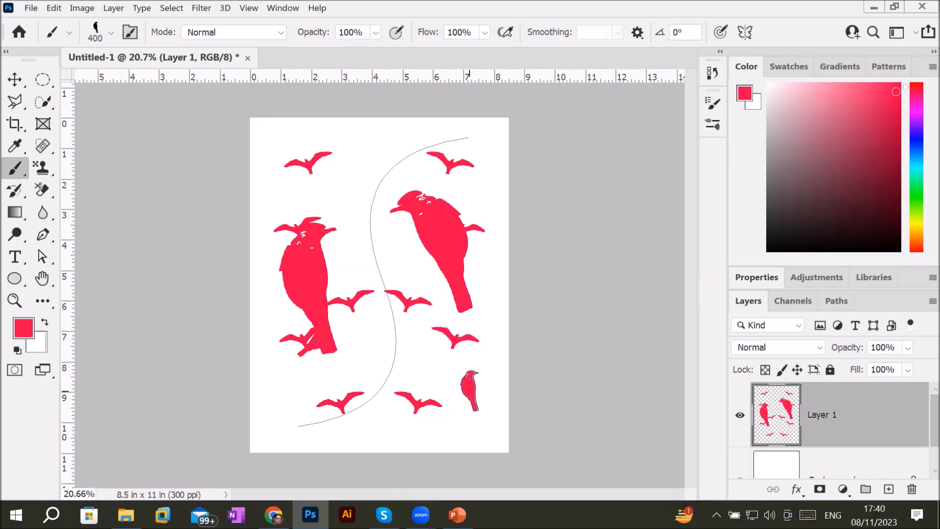
pyautogui.click(494, 106)
pyautogui.click(497, 161)
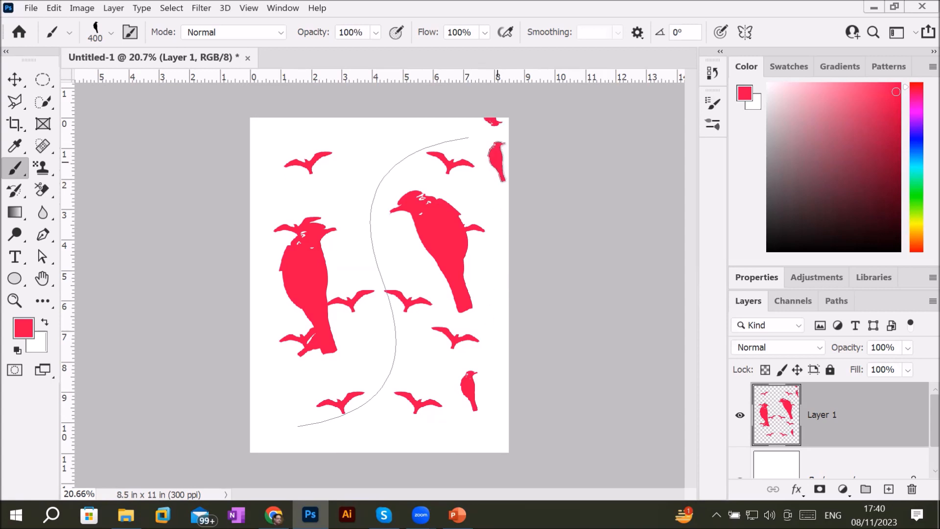
pyautogui.click(349, 258)
pyautogui.click(395, 247)
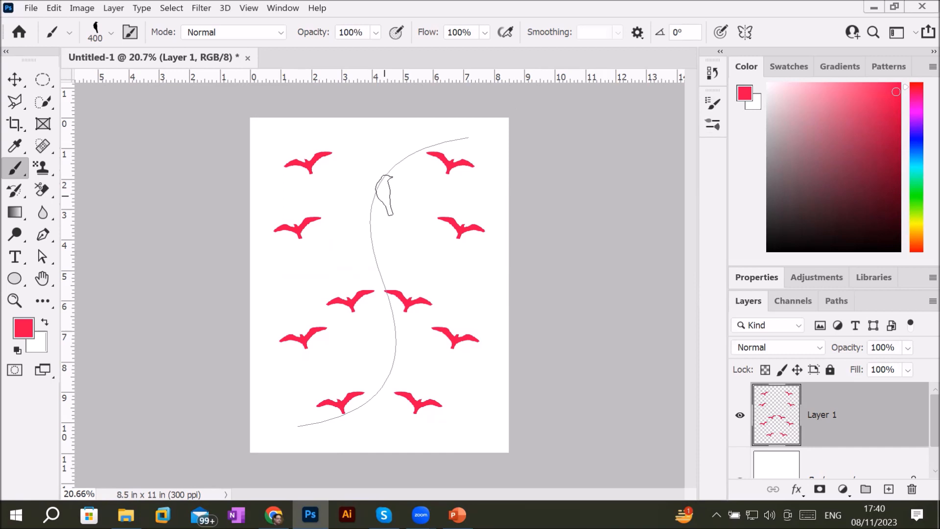
# Switch the paint symmetry to Circle, stretch it into a tall ellipse at 226.45% height and return to the Brush Tool.
pyautogui.click(744, 33)
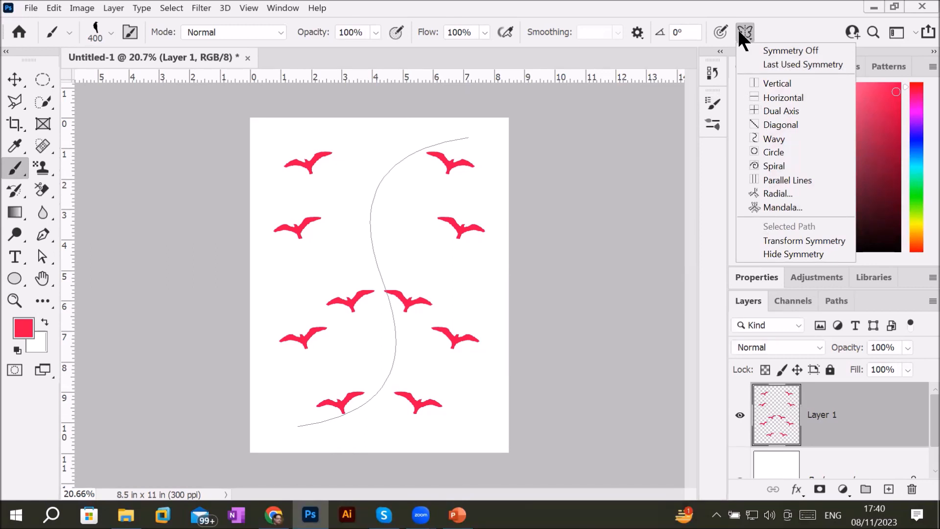
pyautogui.click(786, 151)
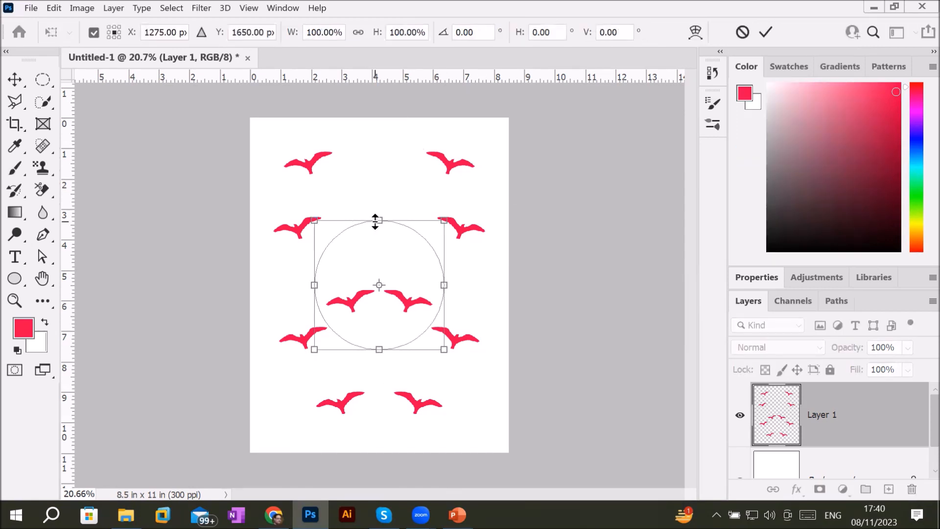
pyautogui.moveTo(375, 221); pyautogui.dragTo(376, 139)
pyautogui.moveTo(379, 349); pyautogui.dragTo(376, 428)
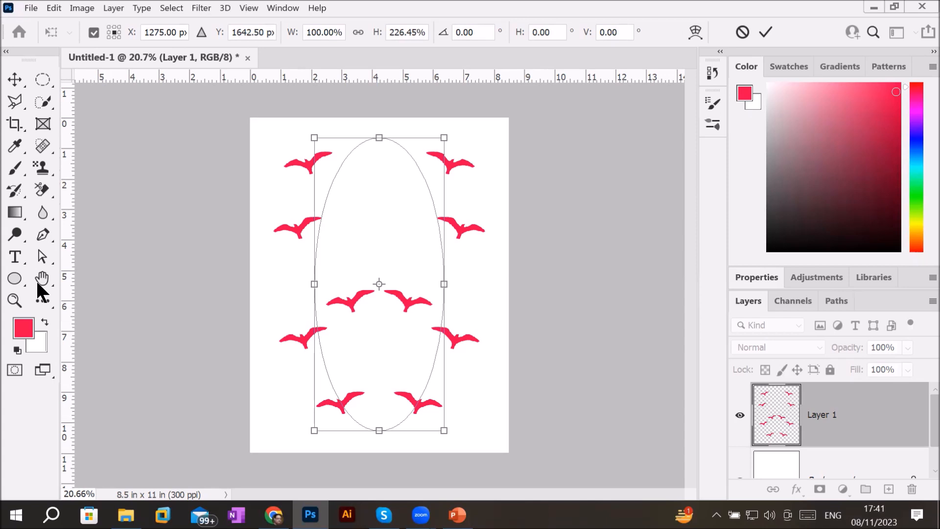
pyautogui.click(15, 167)
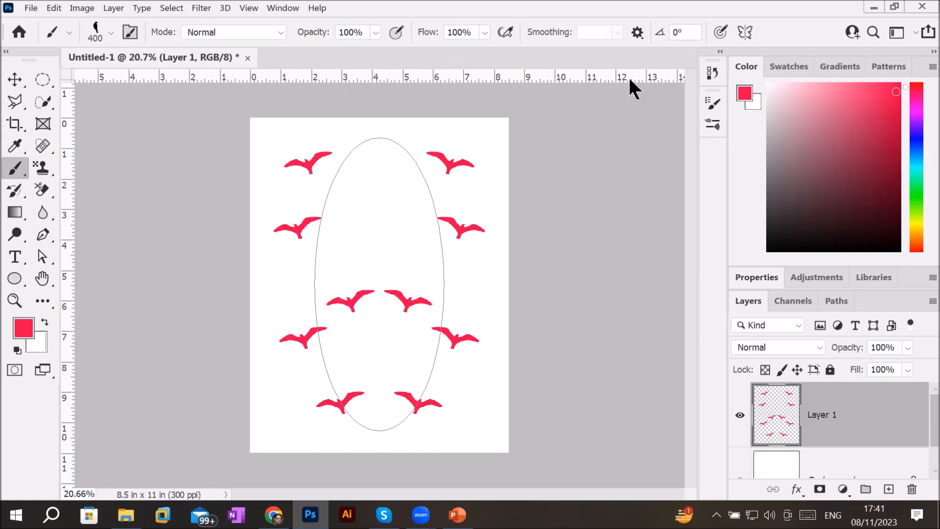
# Choose the 50 px rough oval brush tip and set its spacing to 162%.
pyautogui.click(713, 102)
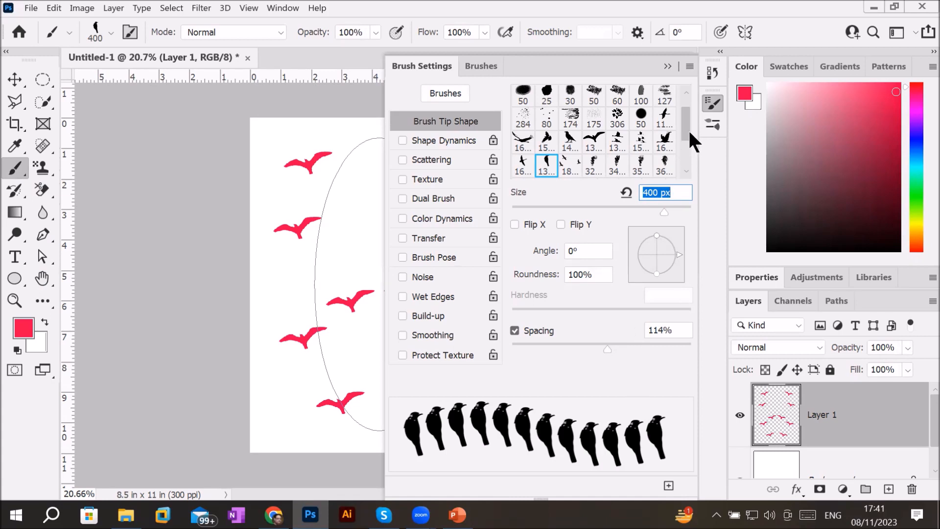
pyautogui.click(686, 92)
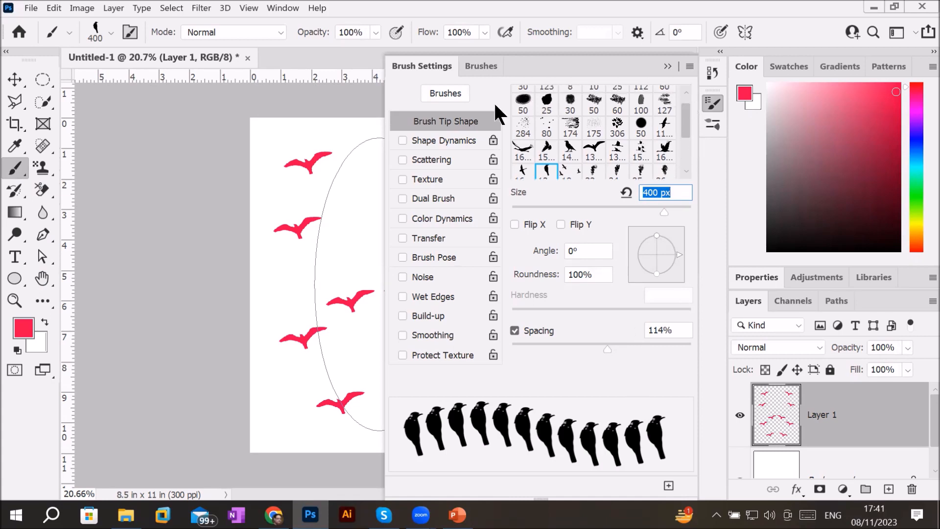
pyautogui.click(523, 103)
pyautogui.moveTo(512, 349); pyautogui.dragTo(628, 349)
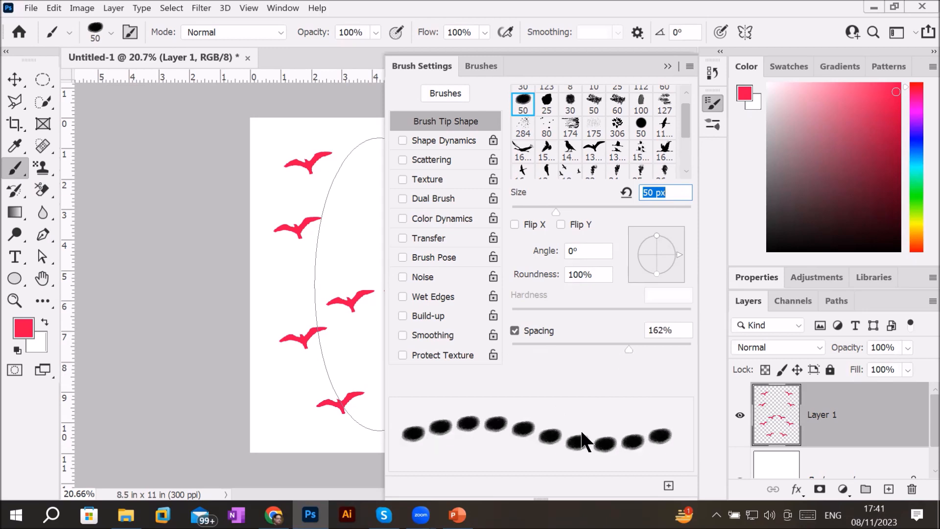
# Change the foreground color to blue 1909f1 and return to the Brush Tool.
pyautogui.click(23, 331)
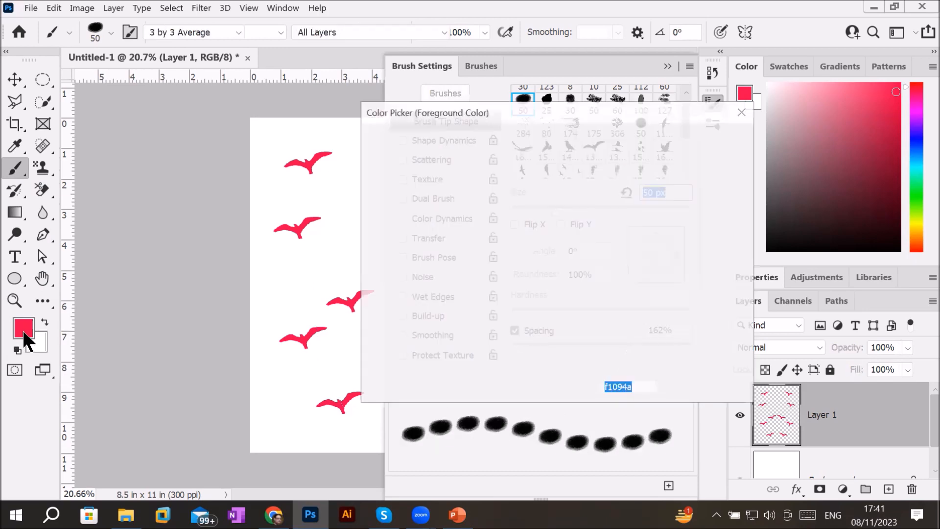
pyautogui.click(583, 205)
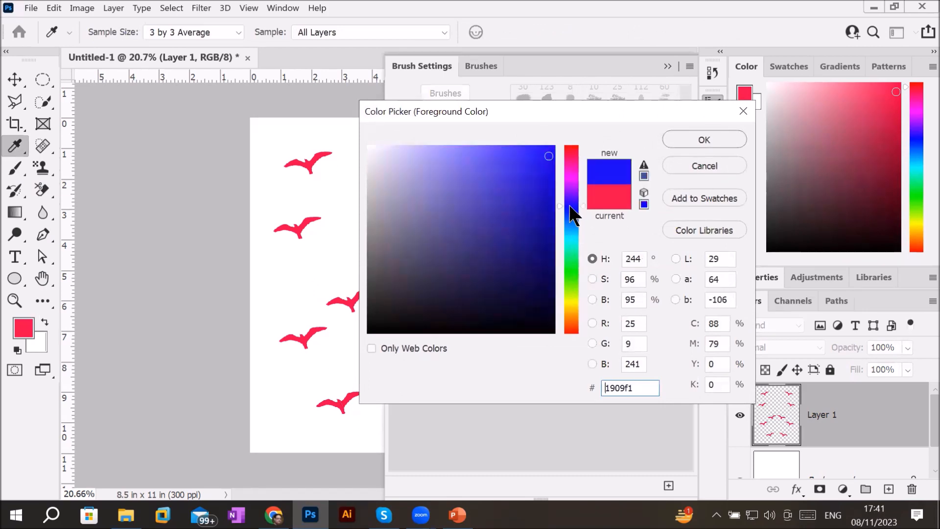
pyautogui.click(705, 140)
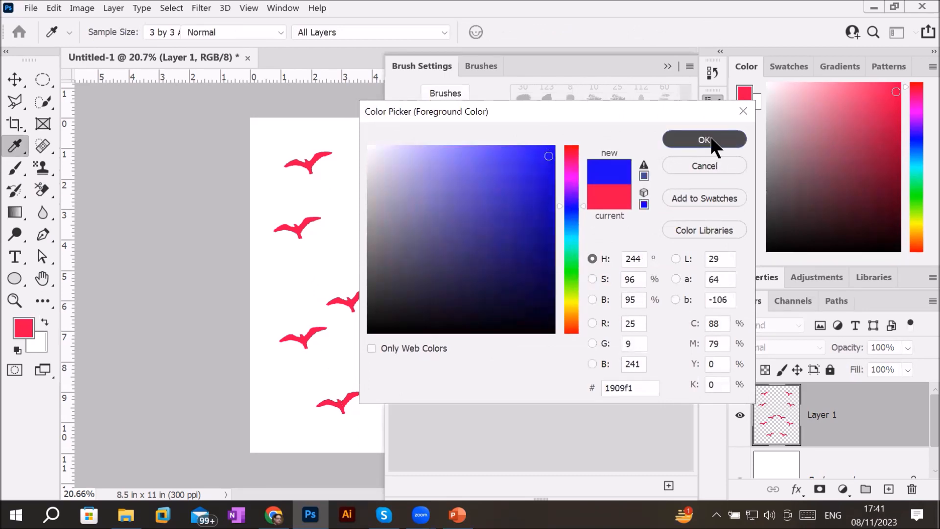
pyautogui.press('b')
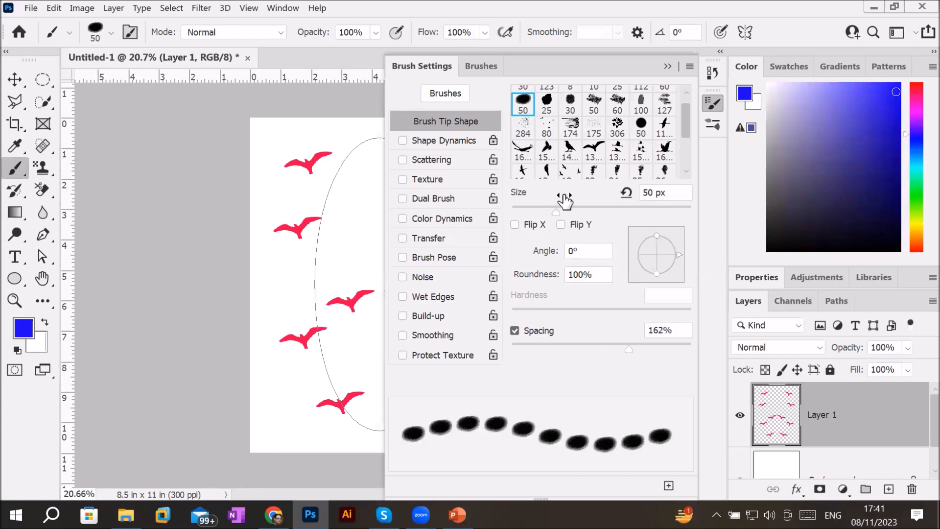
pyautogui.click(667, 66)
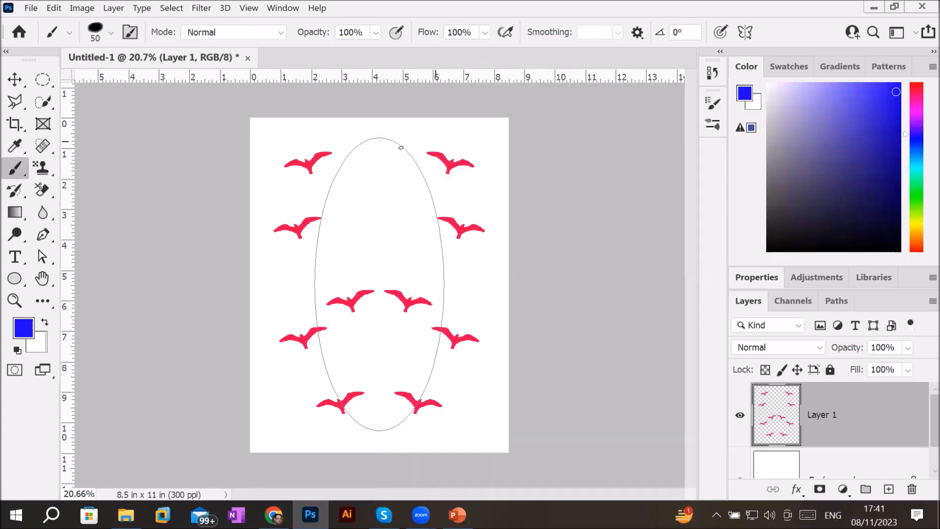
# Enlarge the oval brush to 300 px and stamp two columns of blue ovals inside the elliptical path, mirrored outside it.
pyautogui.press(']')
pyautogui.press(']')
pyautogui.press(']')
pyautogui.press(']')
pyautogui.press(']')
pyautogui.press(']')
pyautogui.press(']')
pyautogui.press(']')
pyautogui.press(']')
pyautogui.press(']')
pyautogui.press(']')
pyautogui.click(359, 184)
pyautogui.click(348, 211)
pyautogui.click(341, 242)
pyautogui.click(334, 275)
pyautogui.click(337, 335)
pyautogui.click(405, 190)
pyautogui.click(414, 225)
pyautogui.click(424, 283)
pyautogui.click(420, 327)
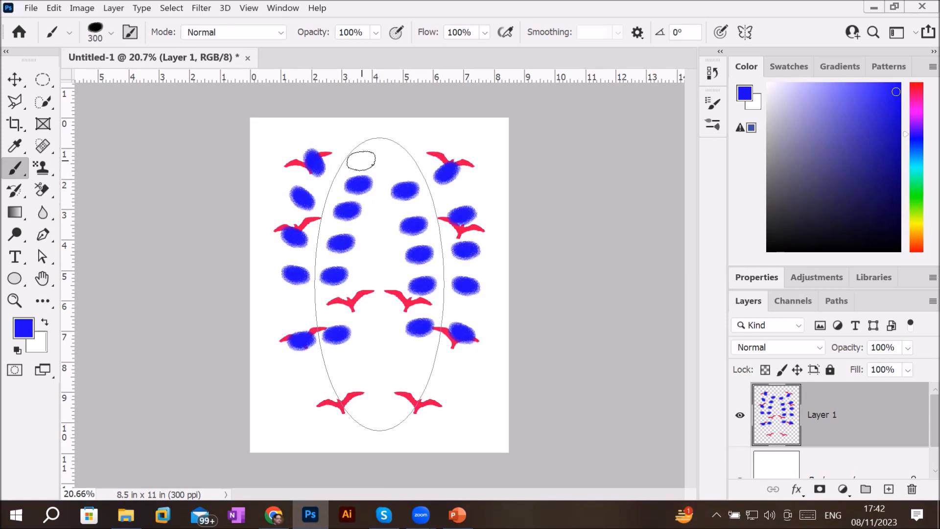
# Reduce the oval brush to 125 px and paint two wavy dotted blue strokes down the inside of the ellipse, mirrored outside it.
pyautogui.press('[')
pyautogui.press('[')
pyautogui.press('[')
pyautogui.press('[')
pyautogui.press('[')
pyautogui.moveTo(364, 144)
pyautogui.mouseDown()
pyautogui.moveTo(377, 210)
pyautogui.moveTo(333, 269)
pyautogui.moveTo(380, 344)
pyautogui.moveTo(386, 384)
pyautogui.moveTo(377, 434)
pyautogui.mouseUp()
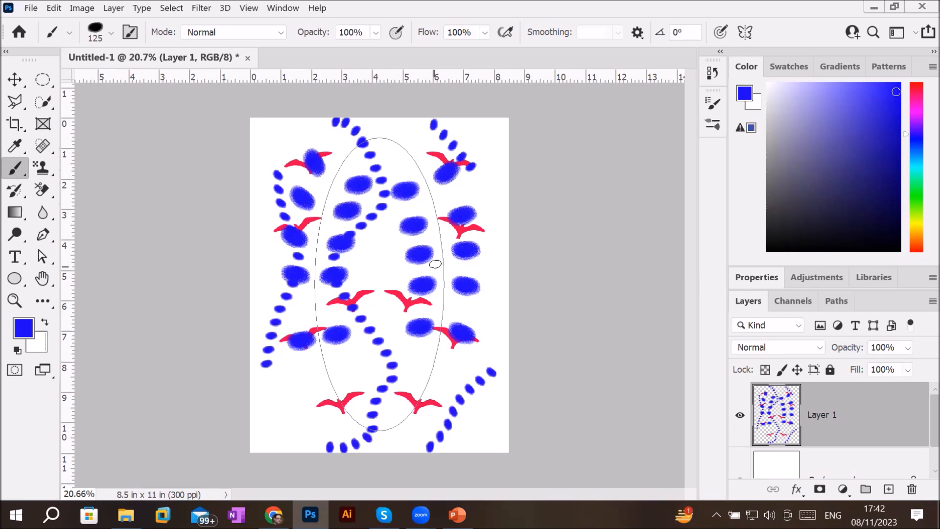
pyautogui.moveTo(435, 206)
pyautogui.mouseDown()
pyautogui.moveTo(400, 212)
pyautogui.moveTo(447, 259)
pyautogui.moveTo(415, 289)
pyautogui.moveTo(409, 326)
pyautogui.moveTo(430, 355)
pyautogui.moveTo(412, 425)
pyautogui.mouseUp()
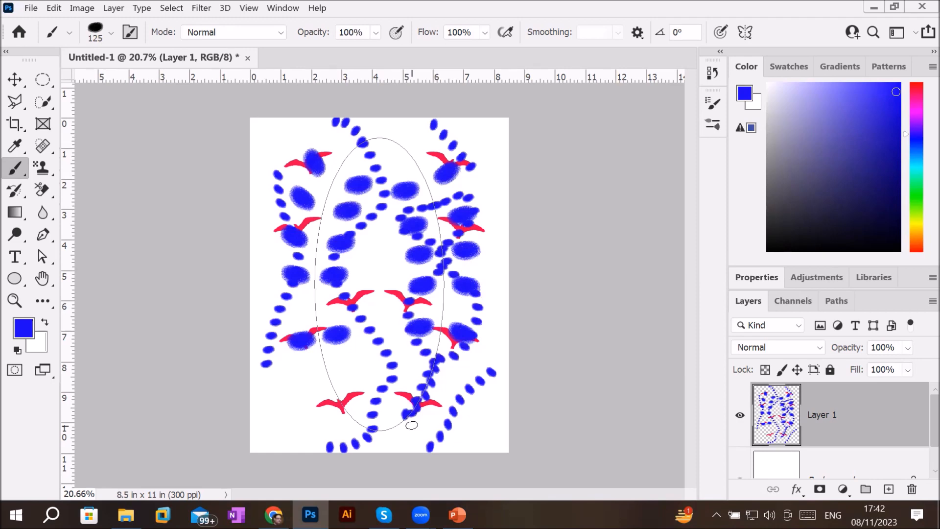
# Undo all the blue oval strokes so that only the red birds are left on the layer.
pyautogui.hotkey('ctrl', 'z')
pyautogui.hotkey('ctrl', 'z')
pyautogui.hotkey('ctrl', 'z')
pyautogui.hotkey('ctrl', 'z')
pyautogui.hotkey('ctrl', 'z')
pyautogui.hotkey('ctrl', 'z')
pyautogui.hotkey('ctrl', 'z')
pyautogui.hotkey('ctrl', 'z')
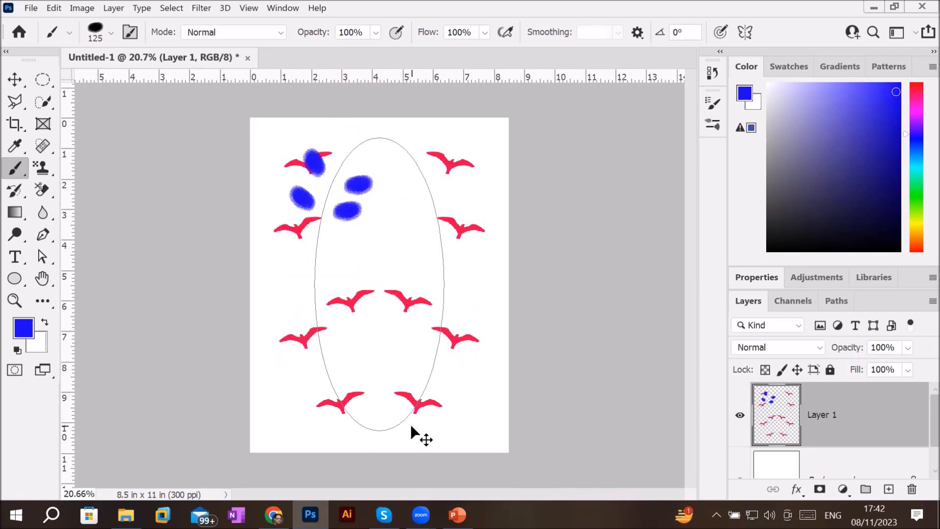
pyautogui.hotkey('ctrl', 'z')
pyautogui.hotkey('ctrl', 'z')
pyautogui.hotkey('ctrl', 'z')
pyautogui.hotkey('ctrl', 'z')
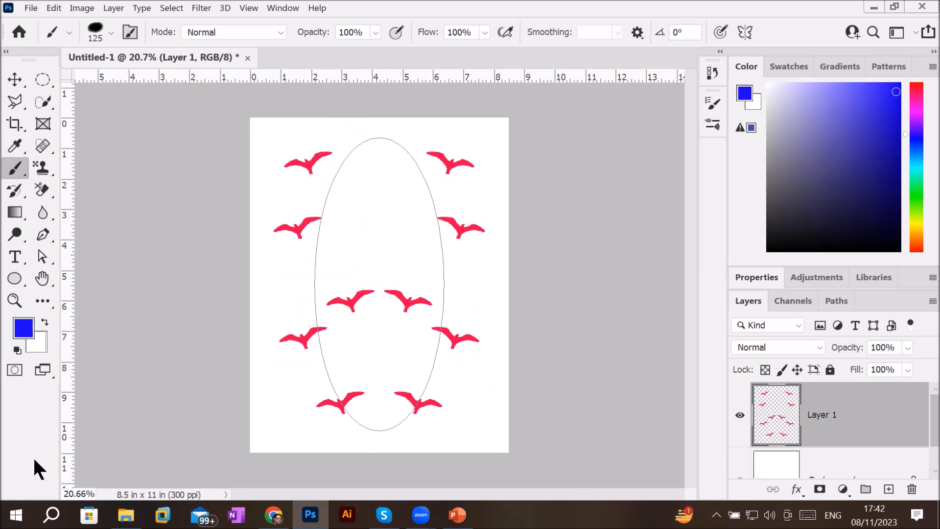
# Switch to the Pencil Tool and draw thin 1 px blue shapes and a wavy line beside the ellipse's left edge.
pyautogui.rightClick(17, 165)
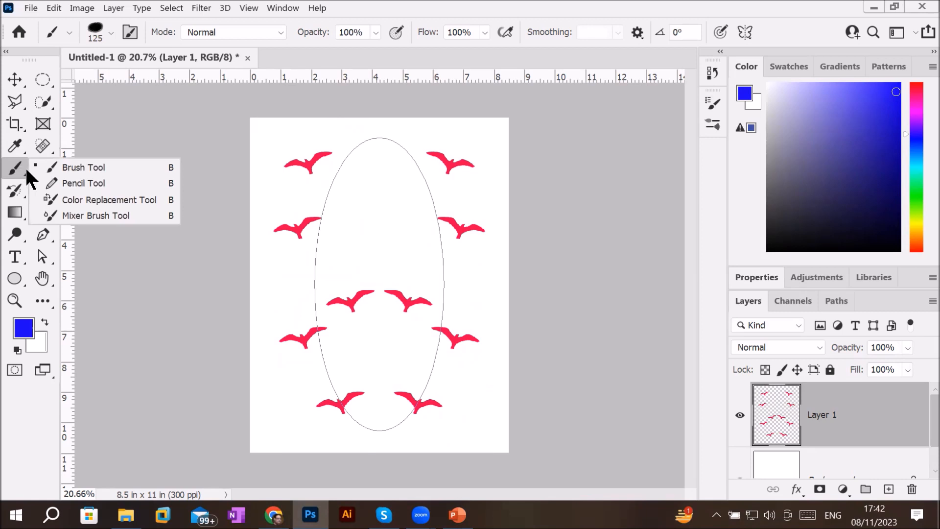
pyautogui.click(83, 182)
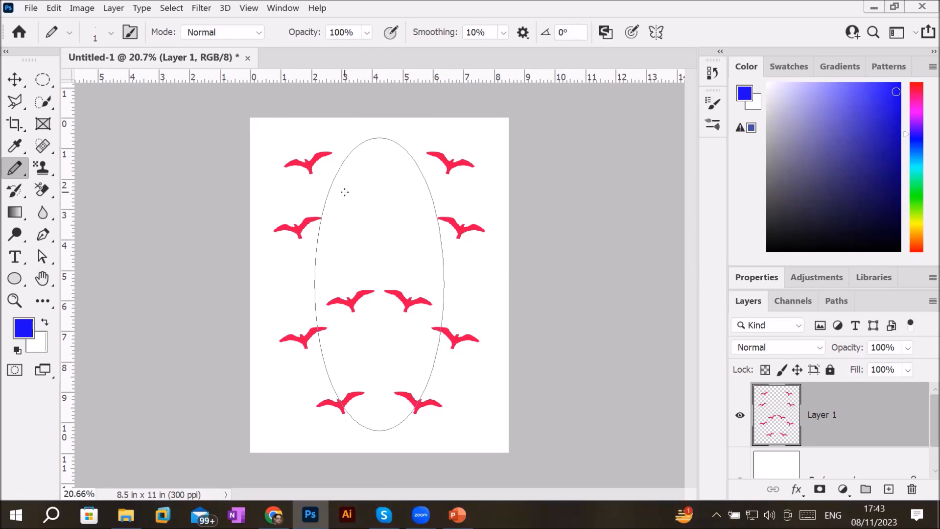
pyautogui.moveTo(343, 195); pyautogui.dragTo(335, 222)
pyautogui.moveTo(343, 189)
pyautogui.mouseDown()
pyautogui.moveTo(365, 193)
pyautogui.moveTo(348, 204)
pyautogui.mouseUp()
pyautogui.scroll(5, 334, 205)
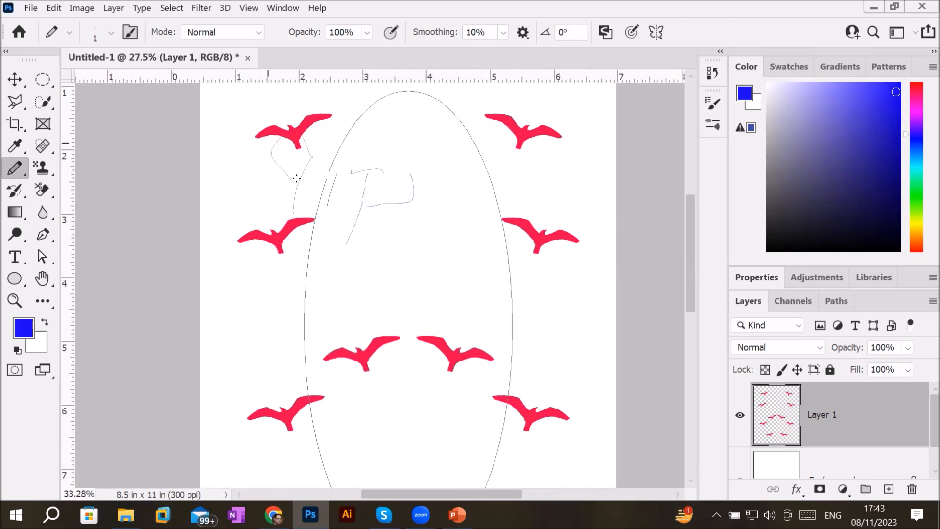
pyautogui.scroll(3, 296, 178)
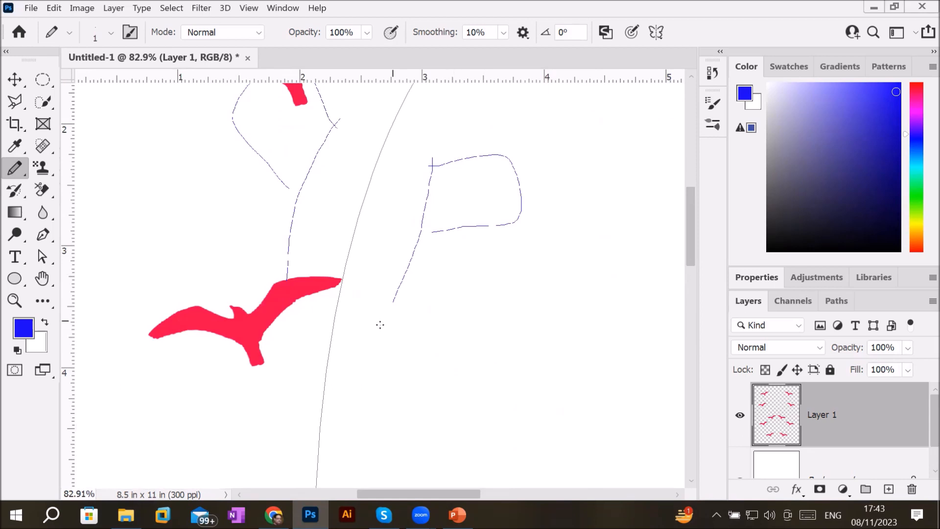
pyautogui.moveTo(361, 337)
pyautogui.mouseDown()
pyautogui.moveTo(382, 357)
pyautogui.moveTo(369, 365)
pyautogui.moveTo(386, 379)
pyautogui.moveTo(368, 407)
pyautogui.moveTo(383, 426)
pyautogui.moveTo(366, 445)
pyautogui.moveTo(357, 481)
pyautogui.mouseUp()
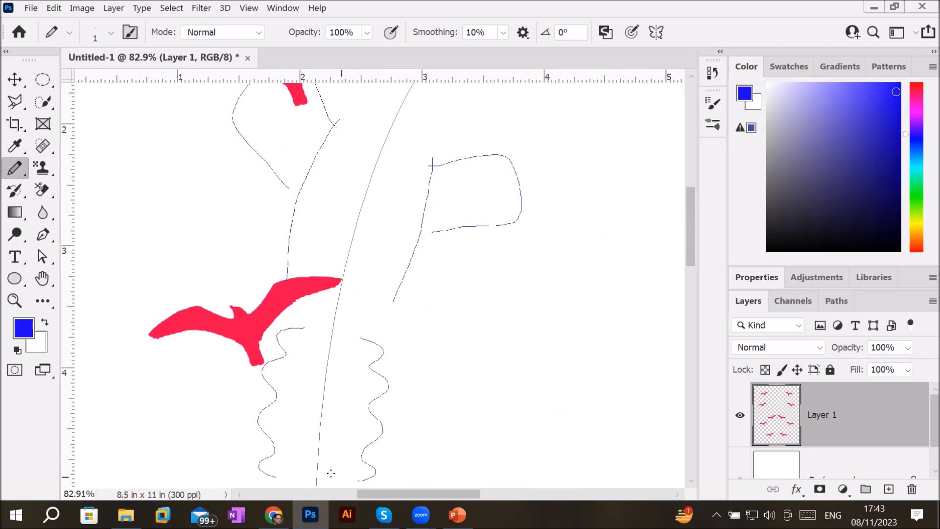
pyautogui.scroll(5, 305, 451)
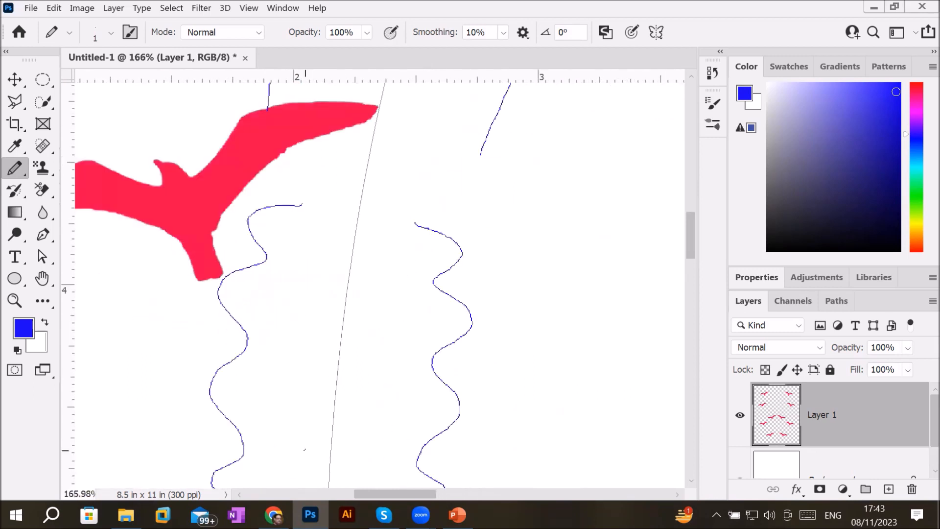
# Draw a long curved pencil line inside the ellipse's right edge and inspect its mirrored copy.
pyautogui.scroll(-6, 357, 382)
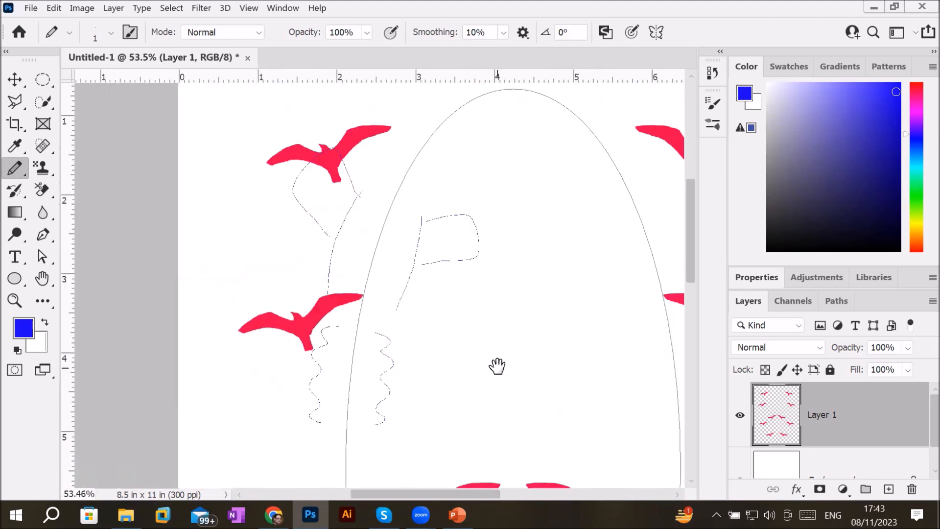
pyautogui.moveTo(539, 269); pyautogui.dragTo(363, 259)
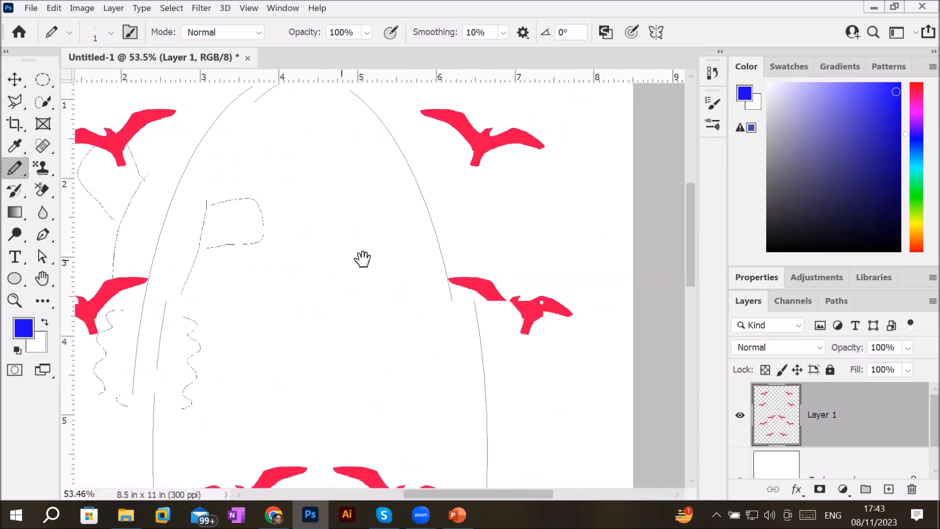
pyautogui.moveTo(381, 158)
pyautogui.mouseDown()
pyautogui.moveTo(396, 283)
pyautogui.moveTo(438, 466)
pyautogui.mouseUp()
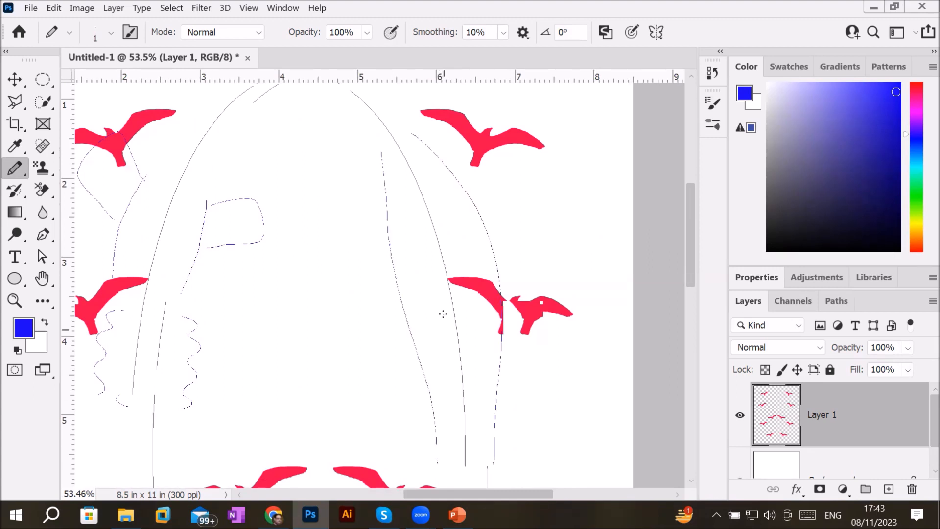
pyautogui.scroll(5, 451, 304)
pyautogui.scroll(-8, 454, 280)
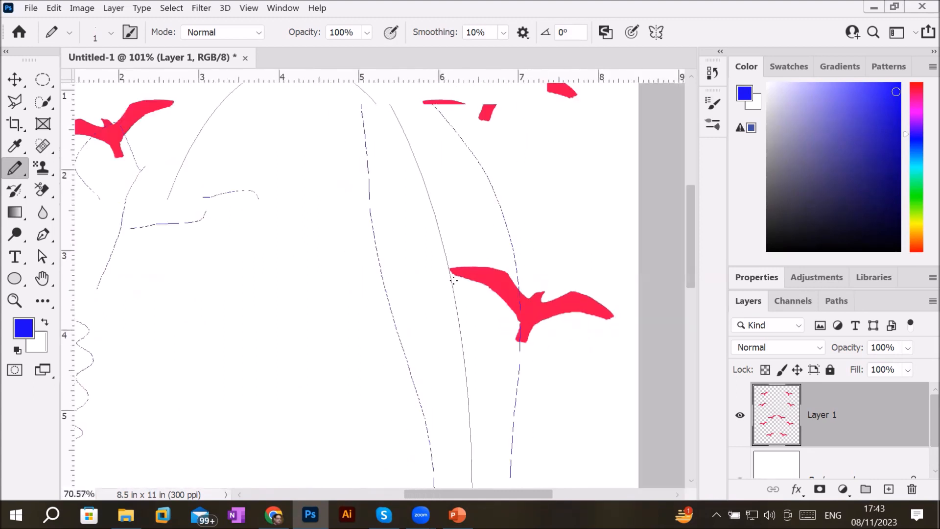
pyautogui.scroll(-2, 454, 280)
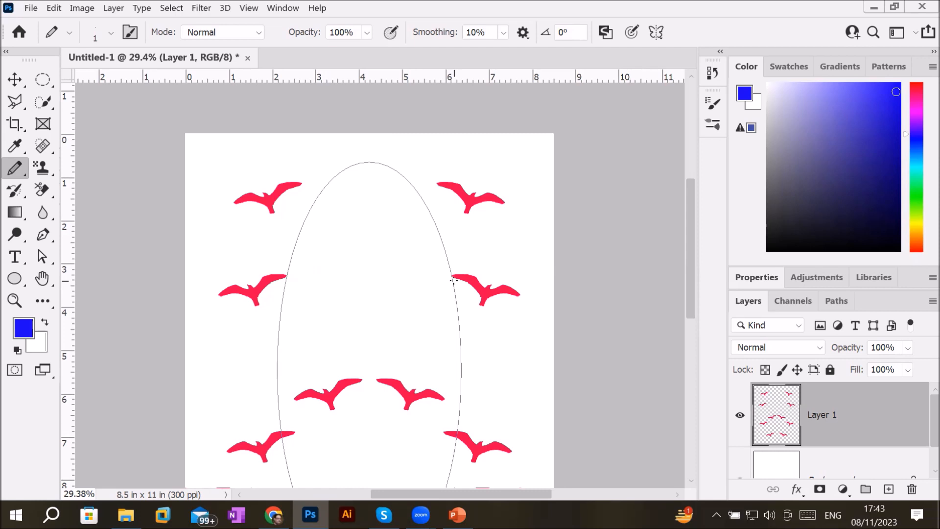
pyautogui.scroll(-4, 440, 126)
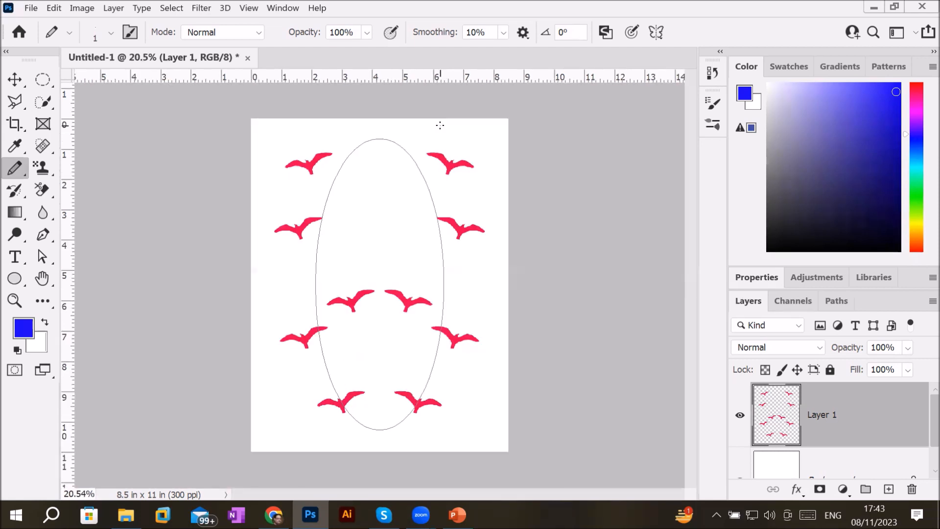
pyautogui.scroll(-1, 549, 184)
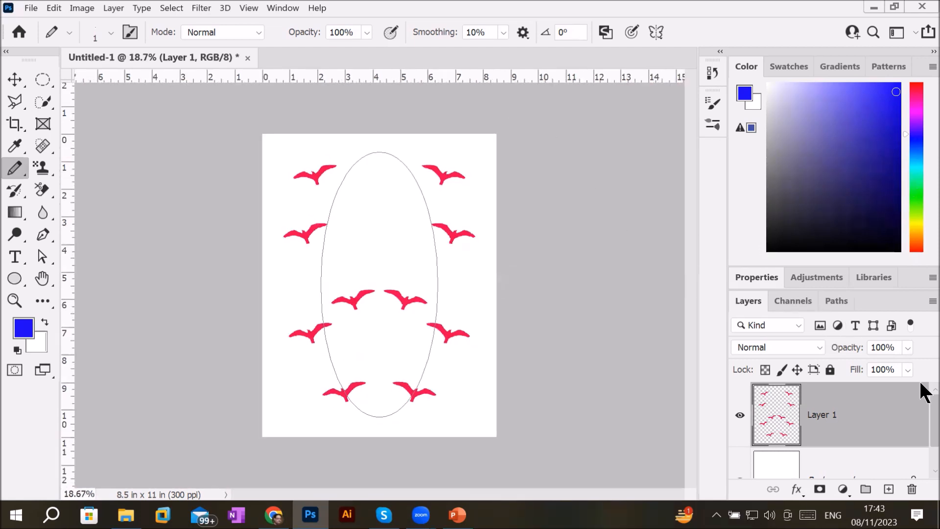
# Detach and lengthen the Layers panel, and delete Layer 1 with the birds.
pyautogui.moveTo(742, 300); pyautogui.dragTo(579, 123)
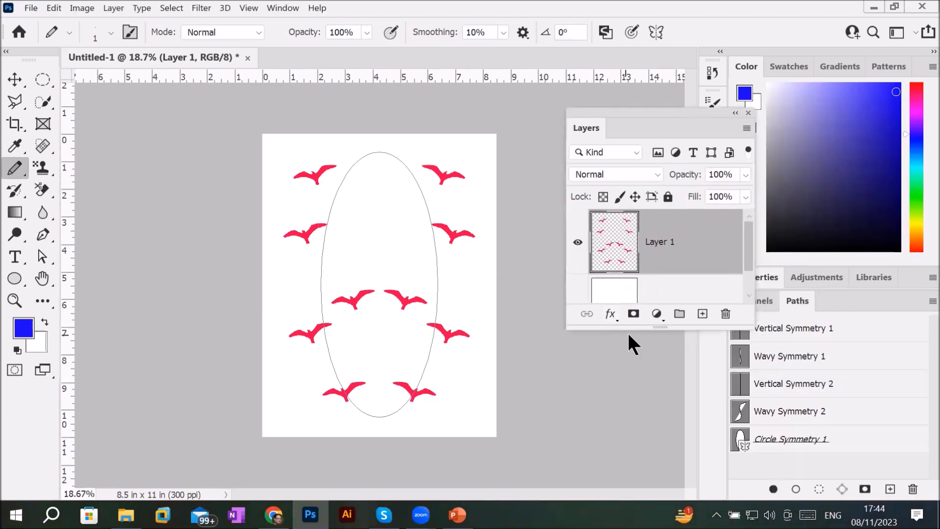
pyautogui.moveTo(633, 327); pyautogui.dragTo(625, 412)
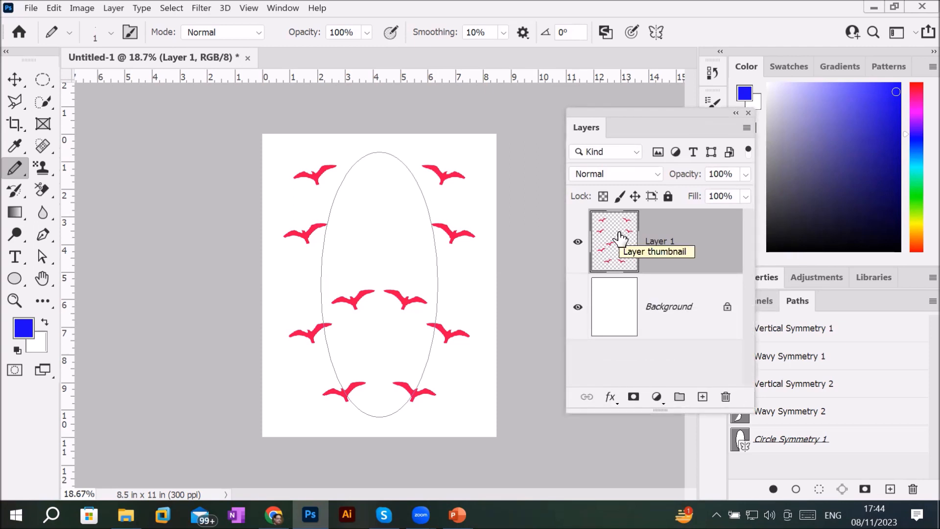
pyautogui.click(724, 385)
# Switch the paint symmetry to Spiral and stretch its path to 130.12% width and 177.23% height.
pyautogui.click(656, 30)
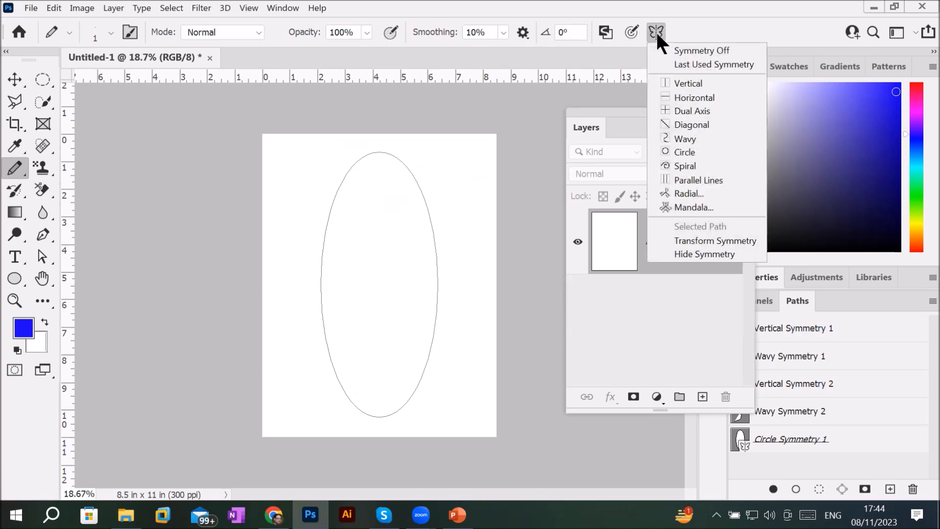
pyautogui.click(712, 166)
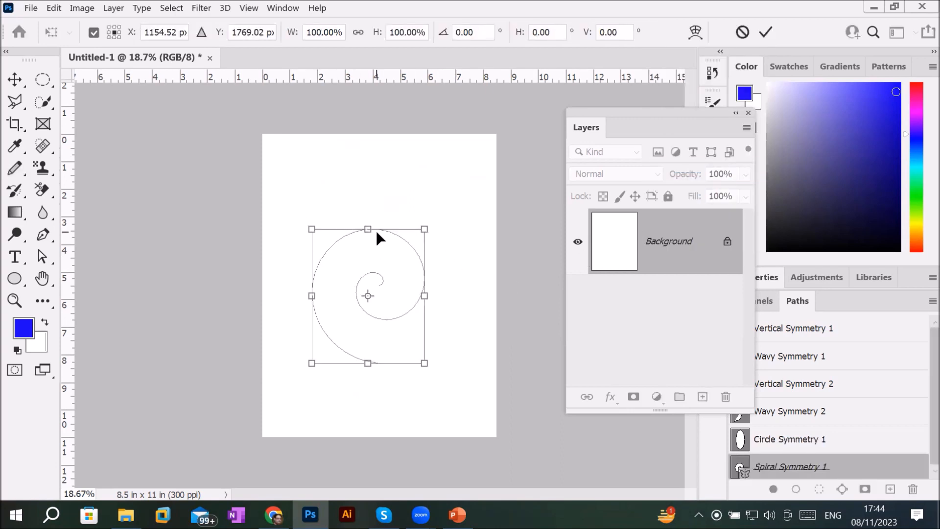
pyautogui.moveTo(367, 230); pyautogui.dragTo(369, 142)
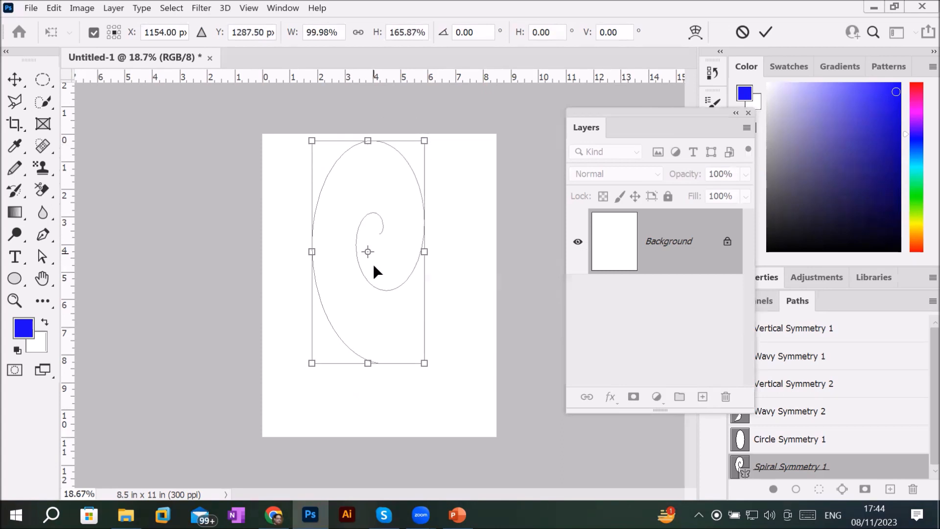
pyautogui.moveTo(368, 364); pyautogui.dragTo(368, 378)
pyautogui.moveTo(424, 260); pyautogui.dragTo(458, 259)
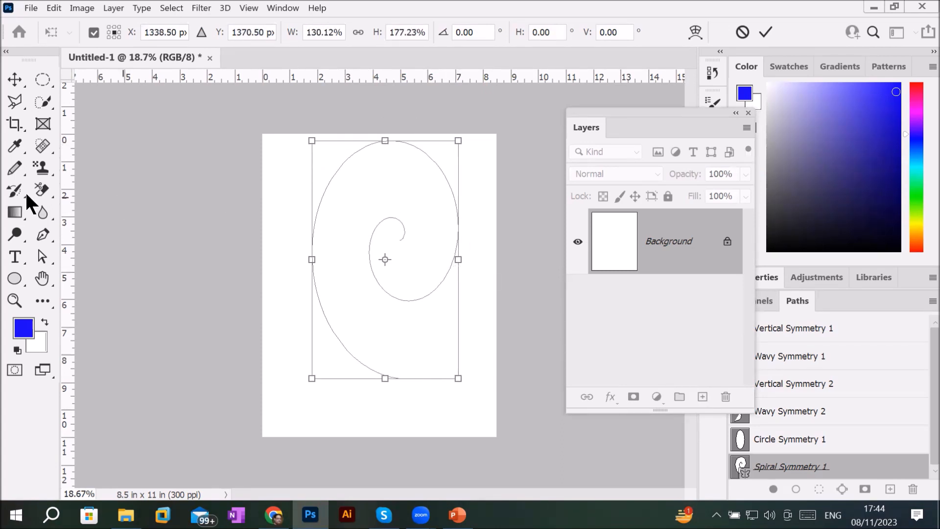
# Return to the Brush Tool and paint a dotted blue oval stroke inside the spiral's outer right curve.
pyautogui.rightClick(20, 162)
pyautogui.click(67, 167)
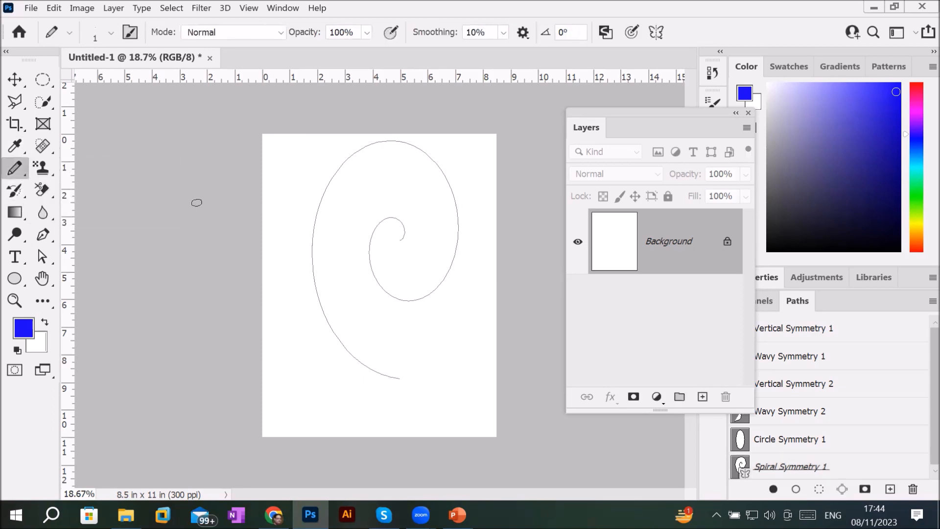
pyautogui.moveTo(408, 161); pyautogui.dragTo(445, 265)
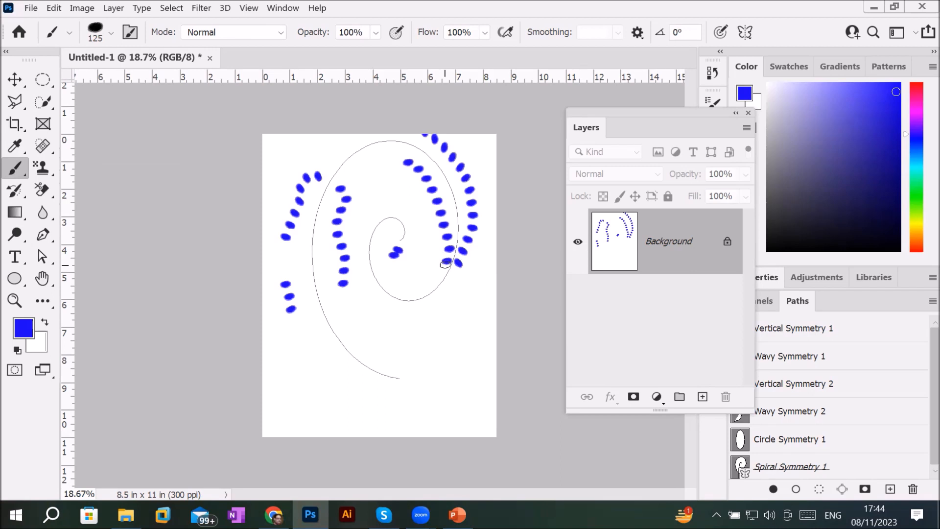
# Undo the dotted stroke and the stretching of the spiral path.
pyautogui.hotkey('ctrl', 'z')
pyautogui.hotkey('ctrl', 'z')
pyautogui.hotkey('ctrl', 'z')
pyautogui.hotkey('ctrl', 'z')
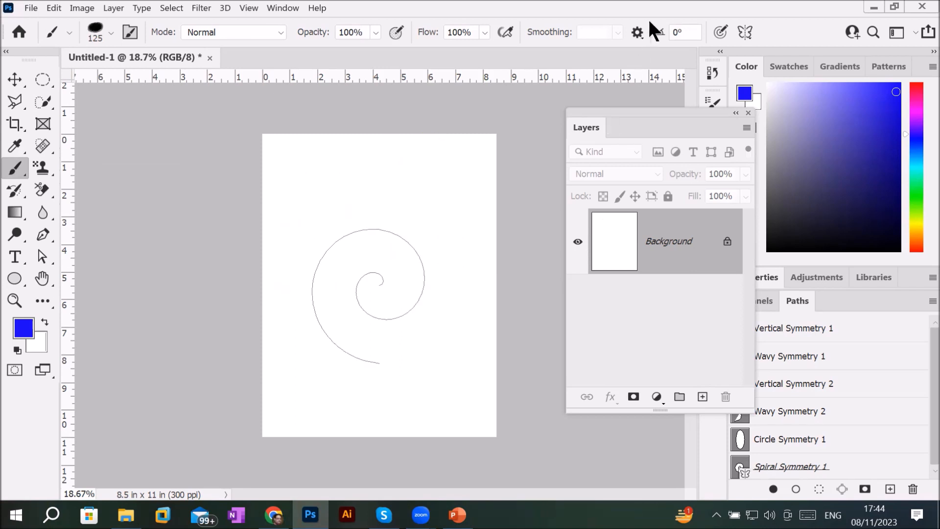
# Change the paint symmetry to Radial with a segment count of 12.
pyautogui.click(746, 29)
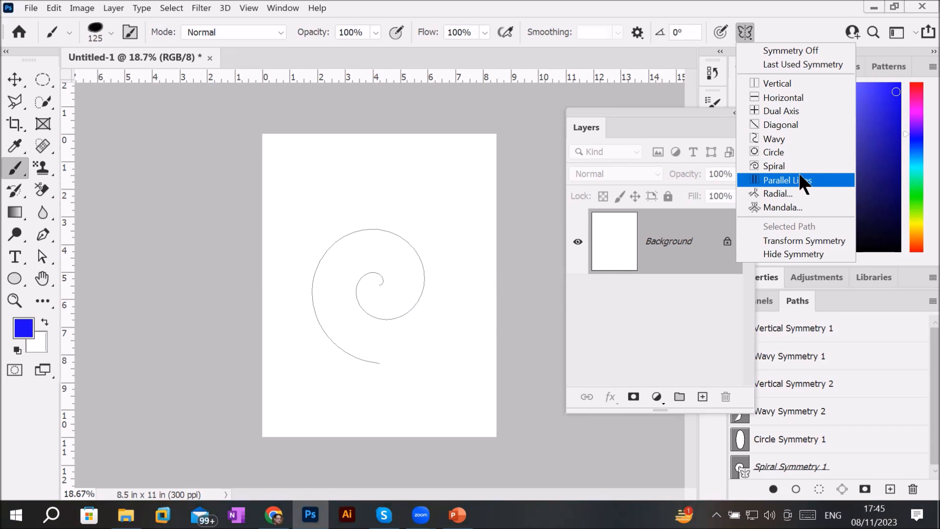
pyautogui.click(835, 192)
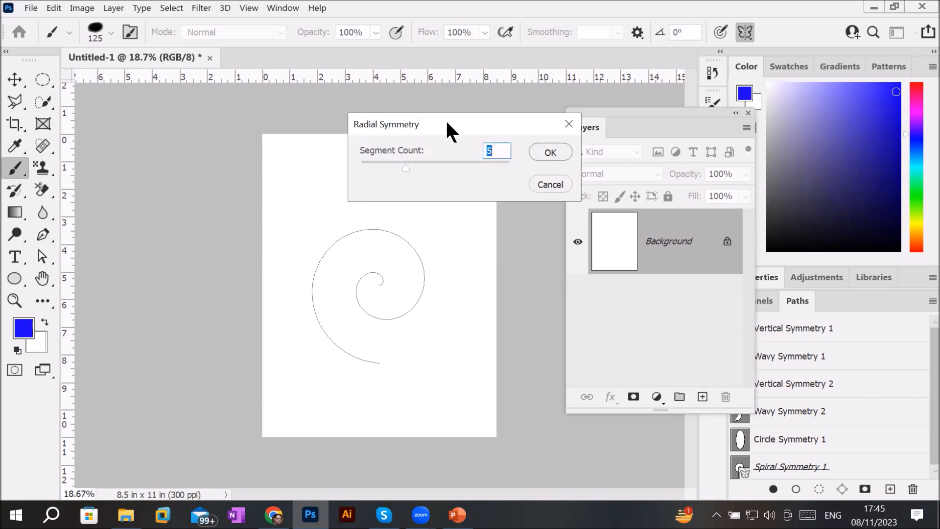
pyautogui.moveTo(446, 119); pyautogui.dragTo(378, 120)
pyautogui.click(436, 152)
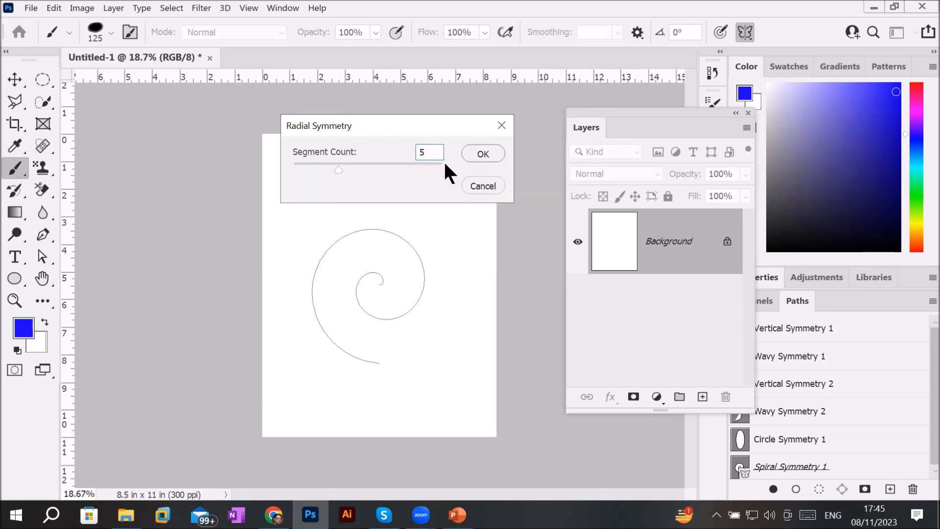
pyautogui.moveTo(338, 169); pyautogui.dragTo(442, 170)
pyautogui.click(480, 151)
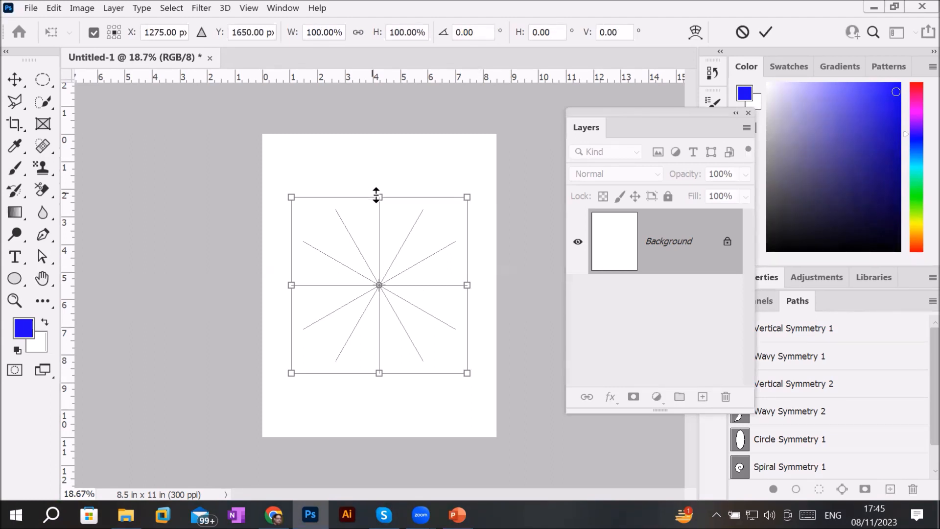
# Stretch the radial path to fill the page at 133.33% width and 172.55% height, and return to the Brush Tool.
pyautogui.moveTo(379, 195); pyautogui.dragTo(380, 134)
pyautogui.moveTo(379, 373); pyautogui.dragTo(379, 437)
pyautogui.moveTo(292, 286); pyautogui.dragTo(262, 287)
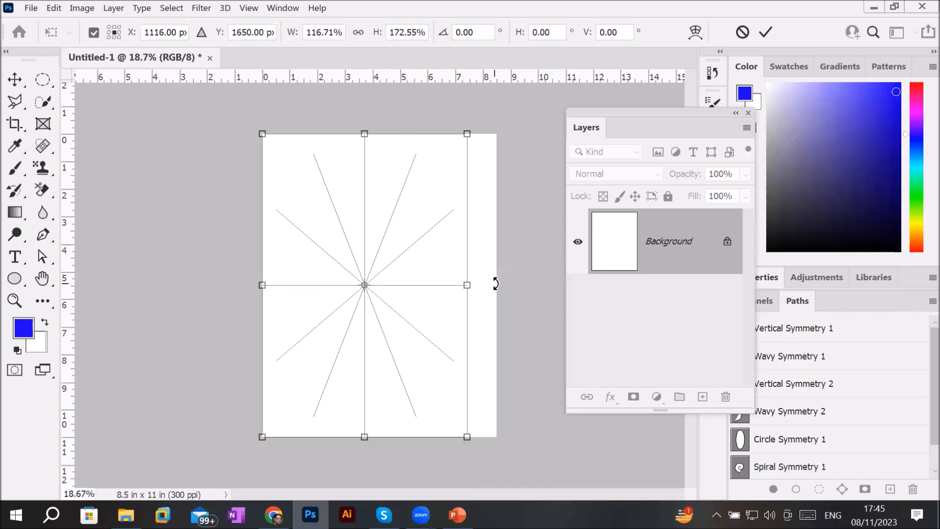
pyautogui.moveTo(467, 285); pyautogui.dragTo(460, 326)
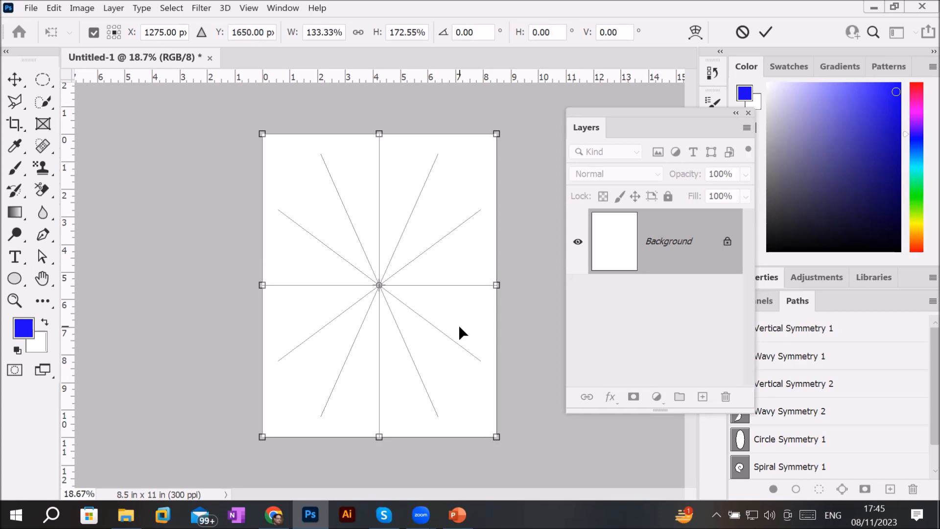
pyautogui.click(15, 168)
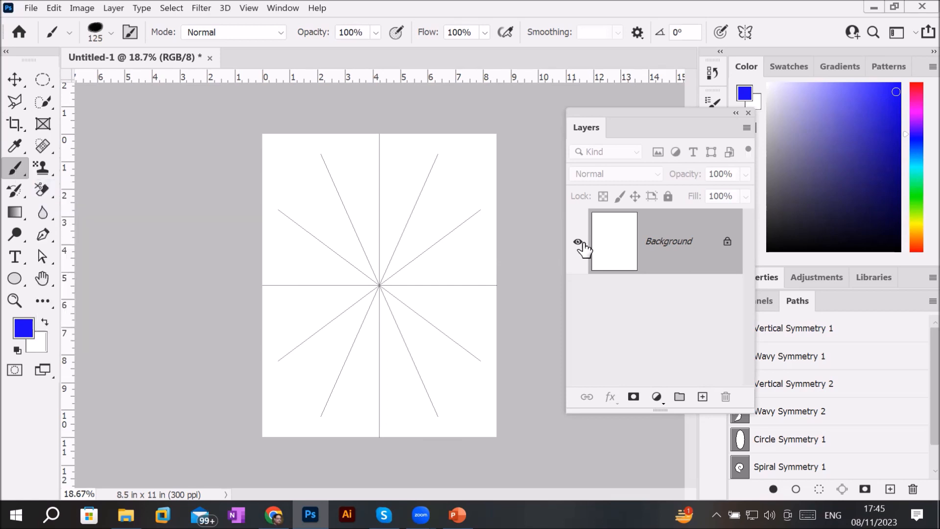
# Move the Layers panel down beside the page and reduce the brush tip's spacing to 27%.
pyautogui.moveTo(678, 111); pyautogui.dragTo(676, 163)
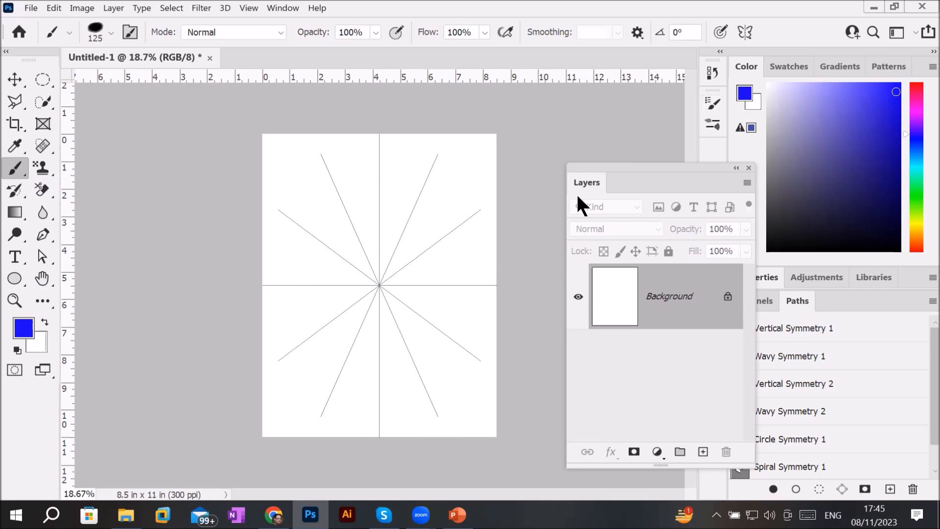
pyautogui.moveTo(663, 185); pyautogui.dragTo(596, 212)
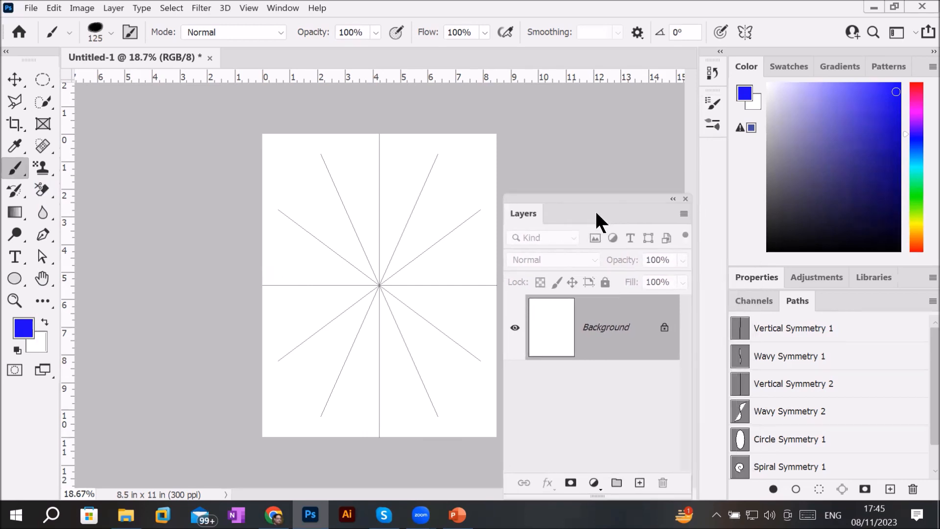
pyautogui.click(710, 104)
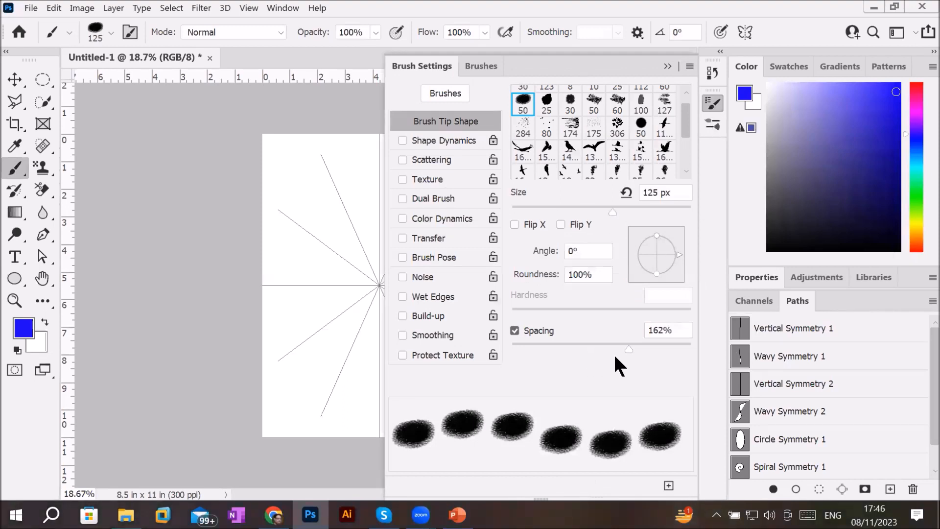
pyautogui.moveTo(630, 348); pyautogui.dragTo(536, 347)
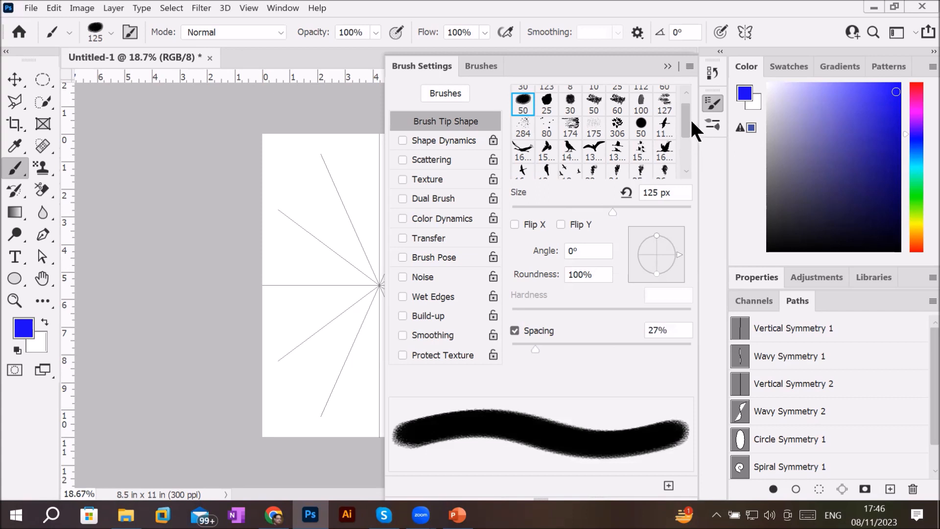
pyautogui.moveTo(686, 119); pyautogui.dragTo(683, 83)
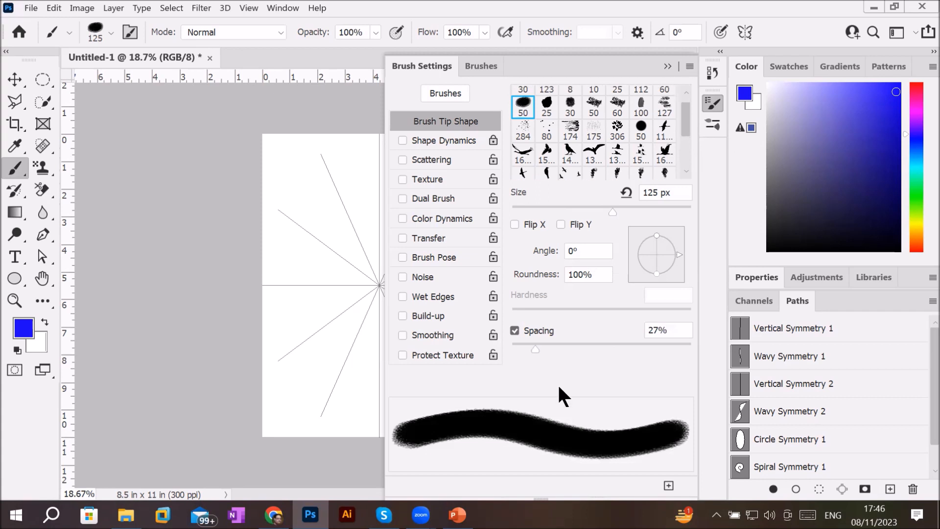
# Choose the Hard Round brush from the General Brushes presets.
pyautogui.click(112, 33)
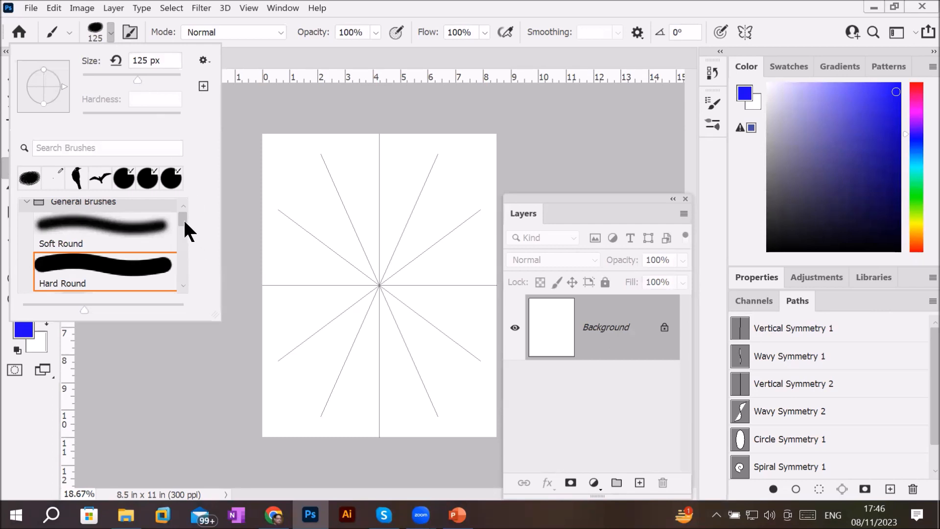
pyautogui.scroll(1, 181, 217)
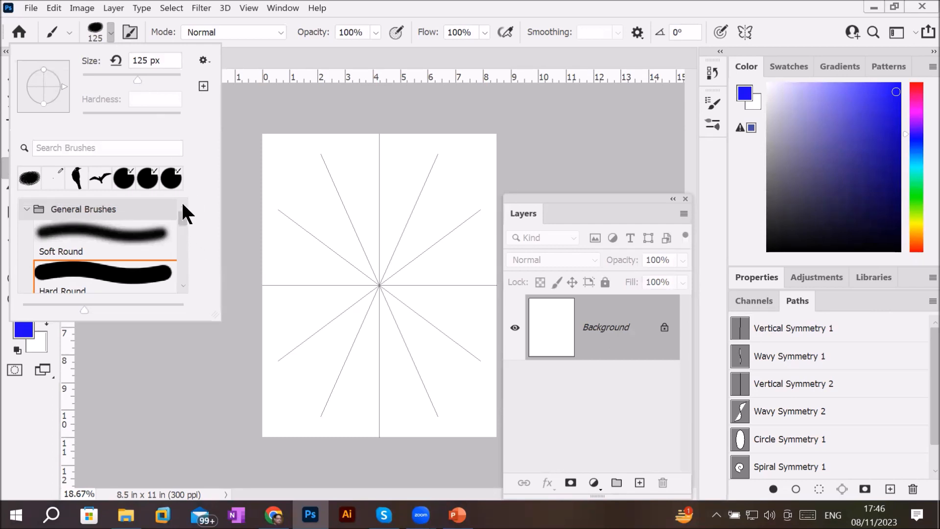
pyautogui.click(26, 208)
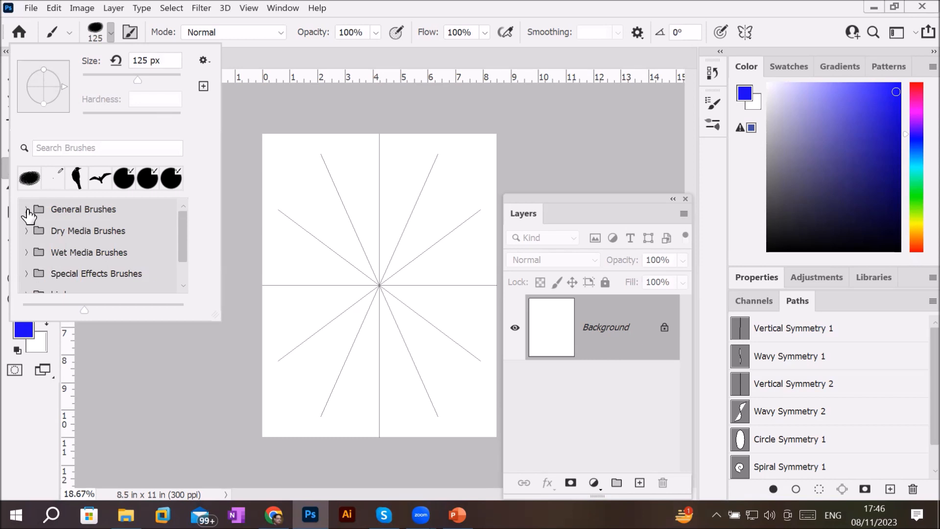
pyautogui.click(27, 209)
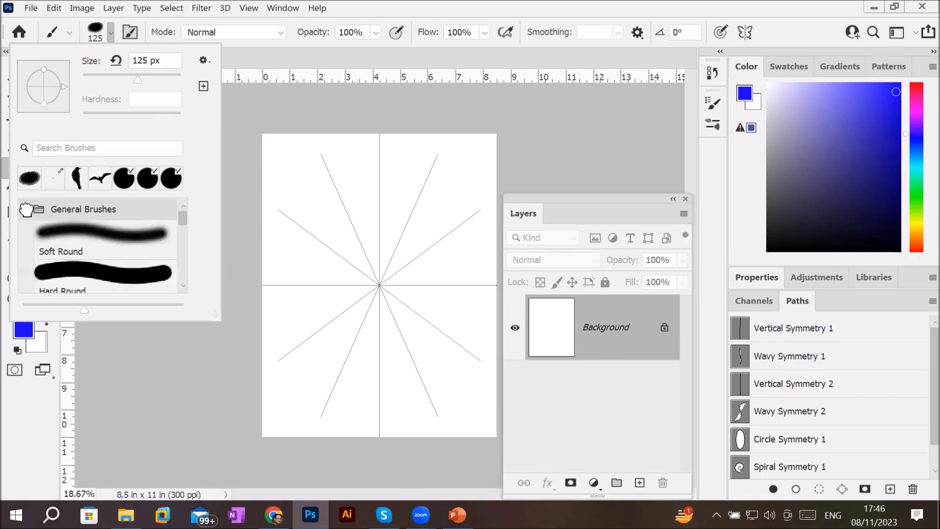
pyautogui.click(55, 278)
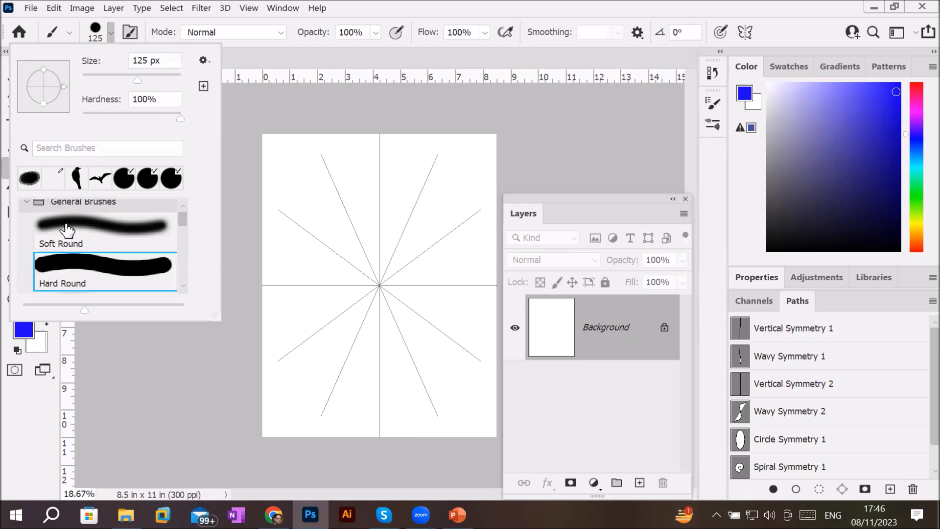
pyautogui.doubleClick(67, 272)
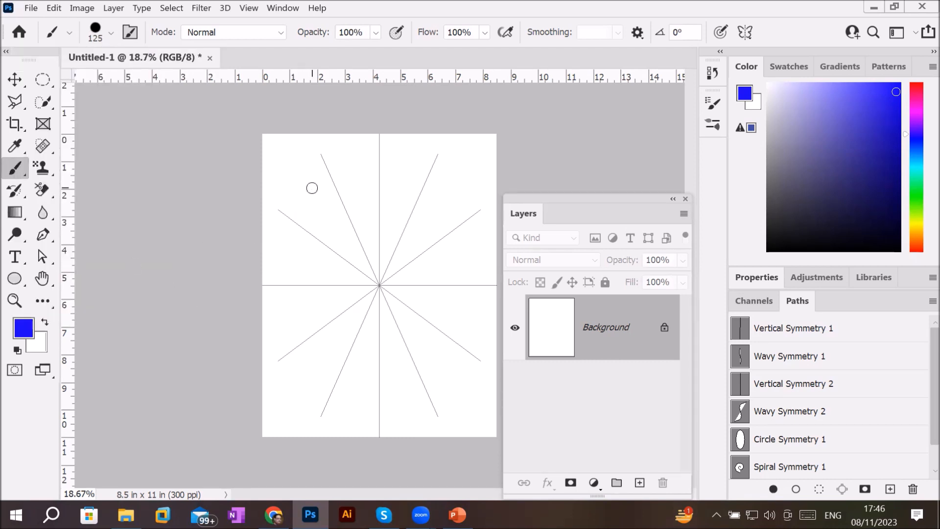
# Flatten the Hard Round tip into a thin horizontal ellipse and set its size to 99 px.
pyautogui.scroll(2, 312, 188)
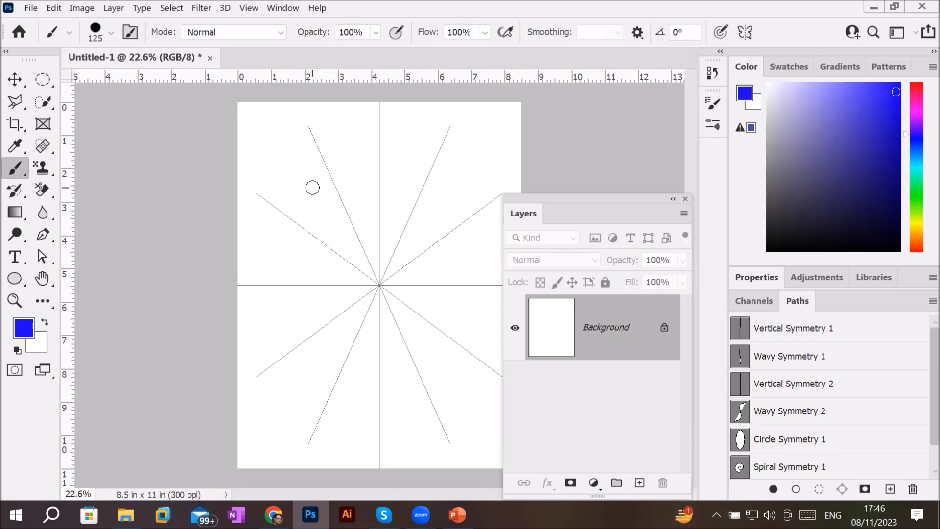
pyautogui.click(111, 33)
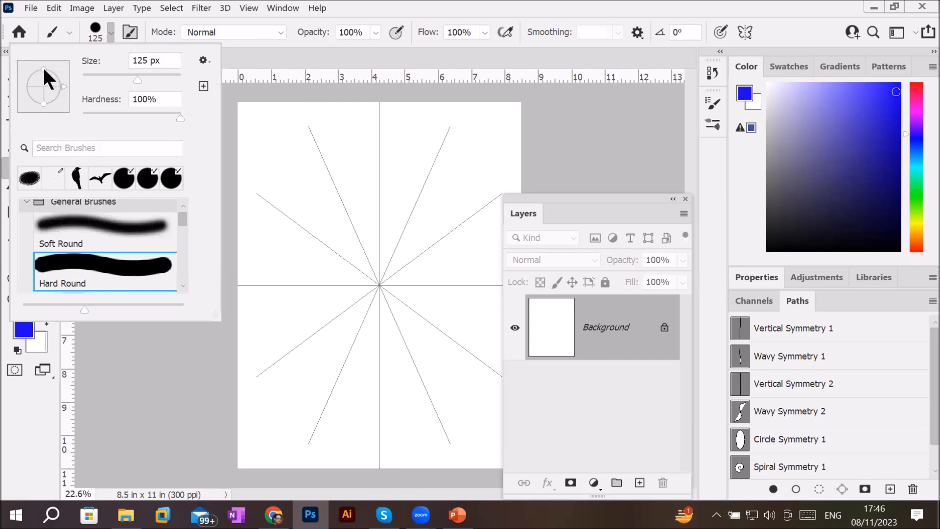
pyautogui.moveTo(44, 67); pyautogui.dragTo(43, 78)
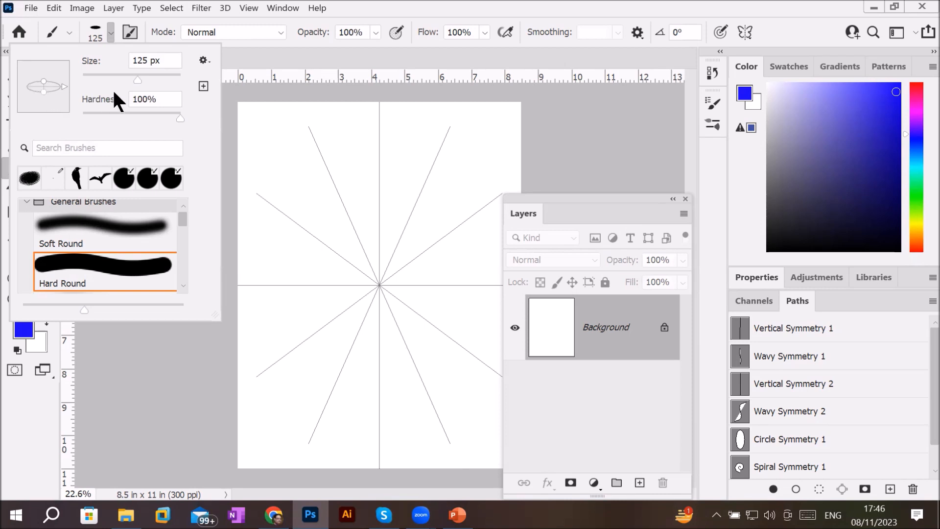
pyautogui.moveTo(136, 76); pyautogui.dragTo(130, 76)
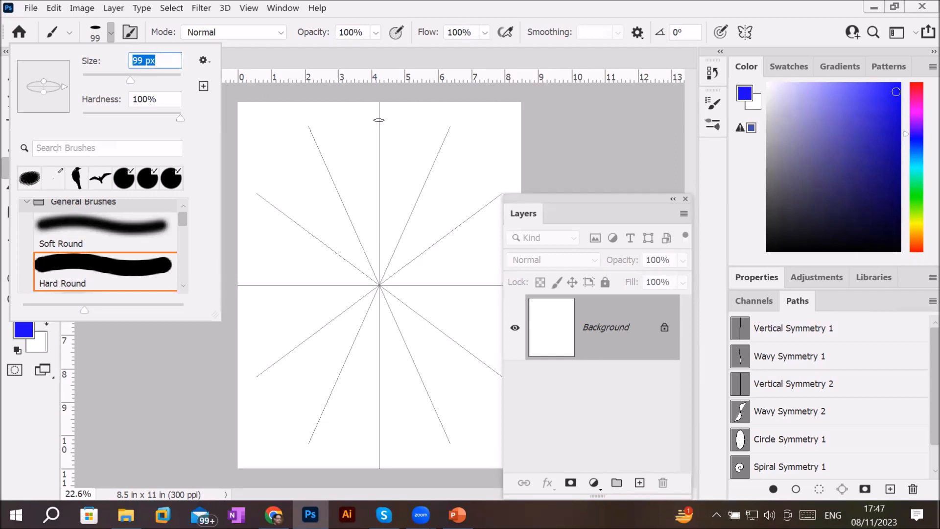
# Paint outer and inner rings of wavy blue strokes with radial symmetry, and undo the last strokes running into the centre.
pyautogui.moveTo(379, 120)
pyautogui.mouseDown()
pyautogui.moveTo(365, 122)
pyautogui.moveTo(357, 150)
pyautogui.moveTo(337, 156)
pyautogui.moveTo(333, 183)
pyautogui.mouseUp()
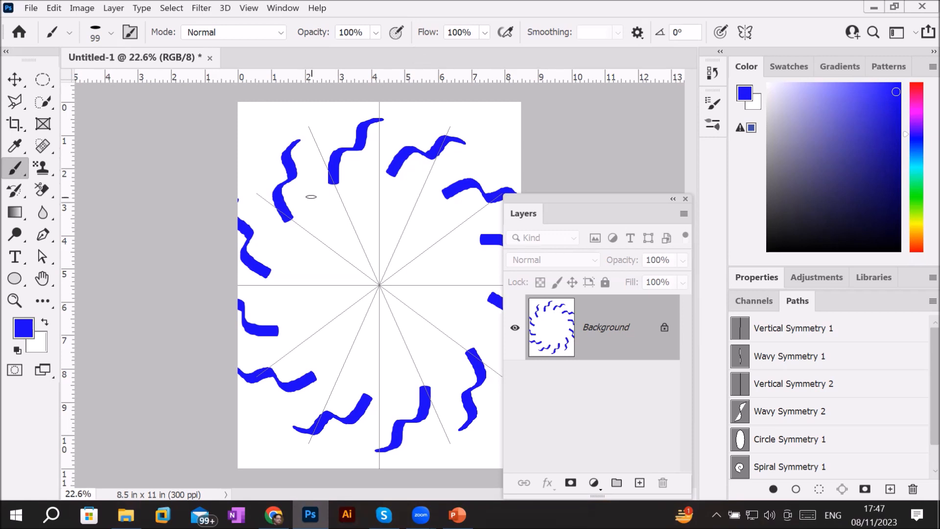
pyautogui.moveTo(316, 201)
pyautogui.mouseDown()
pyautogui.moveTo(310, 223)
pyautogui.moveTo(347, 213)
pyautogui.moveTo(333, 231)
pyautogui.moveTo(358, 245)
pyautogui.moveTo(348, 250)
pyautogui.moveTo(380, 285)
pyautogui.mouseUp()
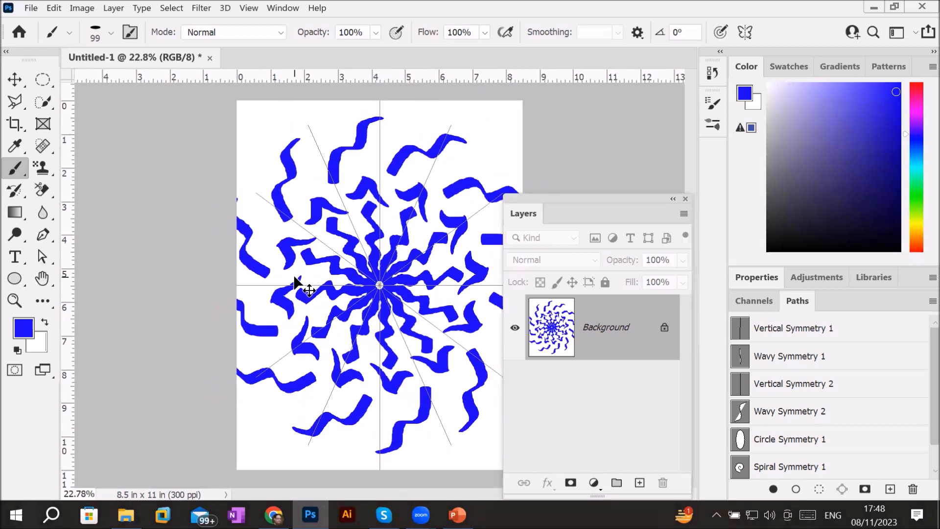
pyautogui.hotkey('ctrl', 'z')
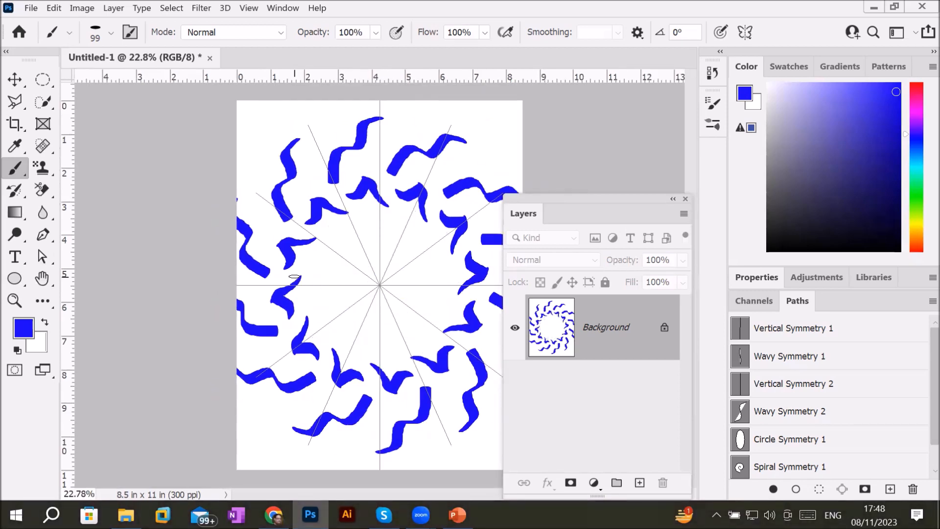
# Change the foreground color from the blue to a bright red.
pyautogui.click(23, 327)
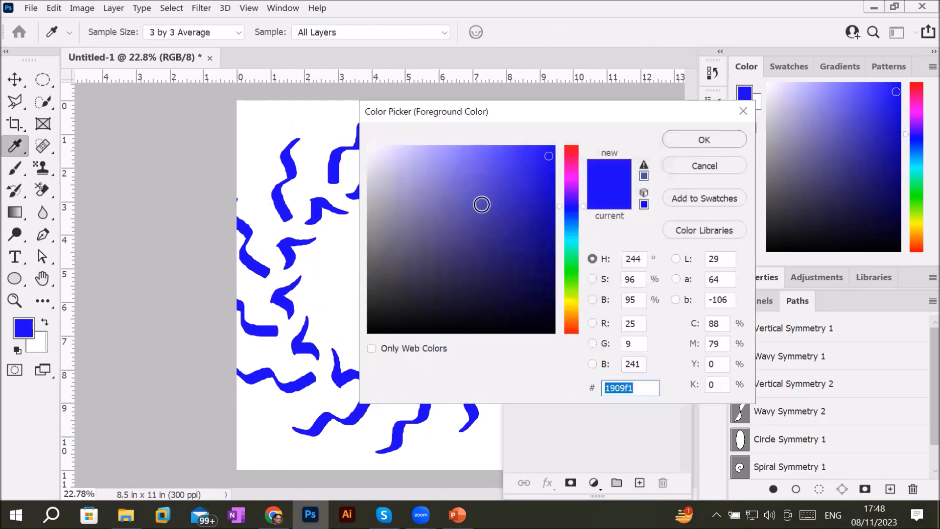
pyautogui.click(571, 148)
pyautogui.click(544, 156)
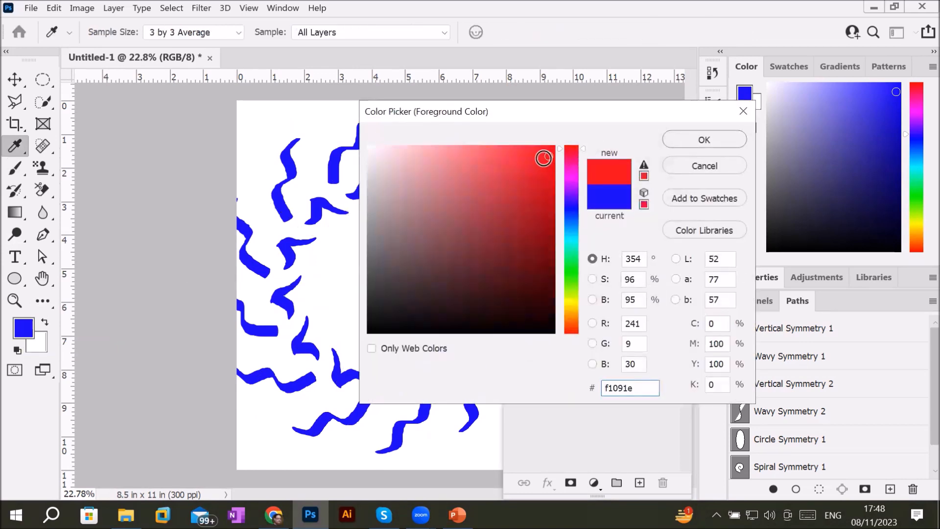
pyautogui.click(688, 138)
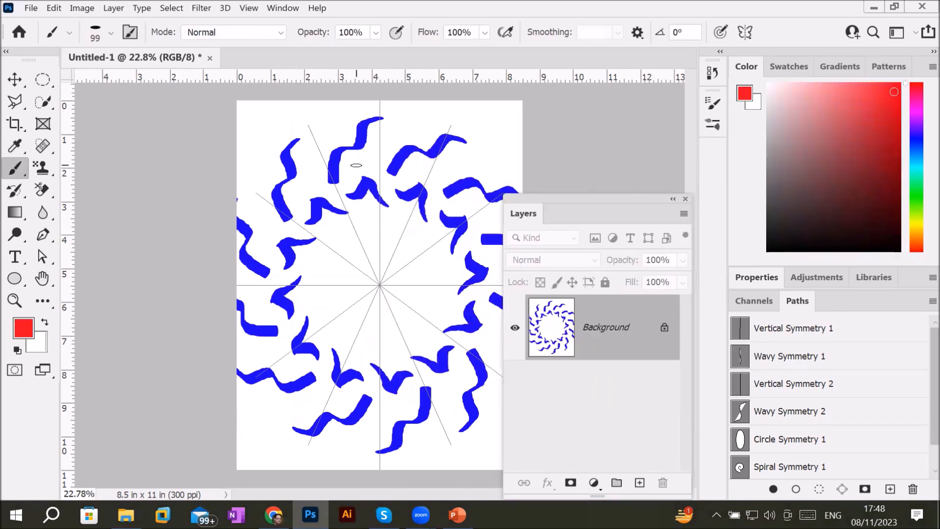
# Paint red dabs, long wavy strokes from the page's edge towards the centre, and short thick bars across the blue pattern.
pyautogui.moveTo(588, 198); pyautogui.dragTo(626, 198)
pyautogui.click(369, 235)
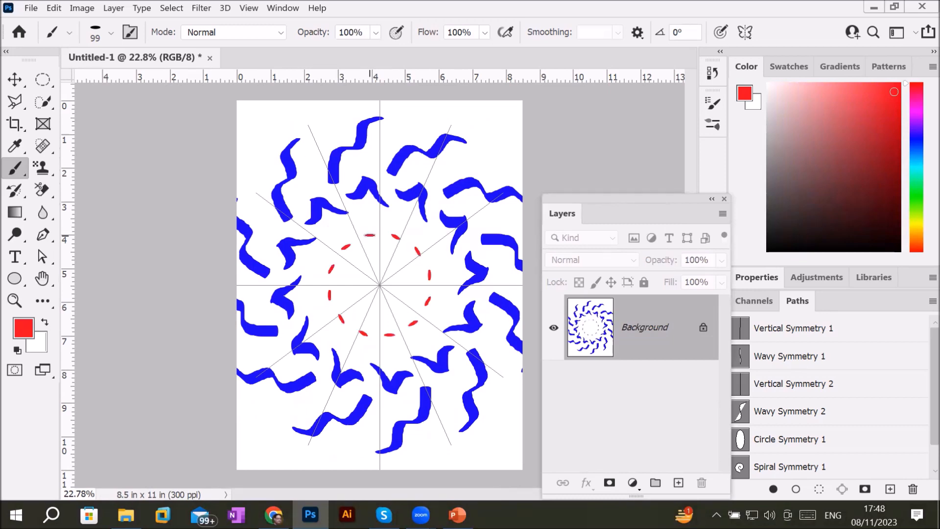
pyautogui.moveTo(374, 107)
pyautogui.mouseDown()
pyautogui.moveTo(346, 117)
pyautogui.moveTo(343, 137)
pyautogui.moveTo(307, 180)
pyautogui.moveTo(340, 202)
pyautogui.moveTo(329, 235)
pyautogui.moveTo(367, 246)
pyautogui.moveTo(371, 276)
pyautogui.mouseUp()
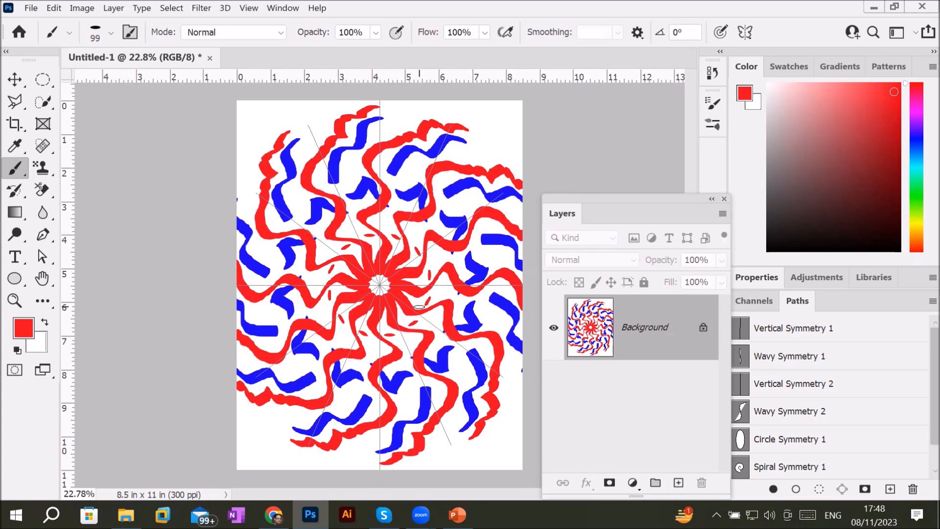
pyautogui.click(351, 166)
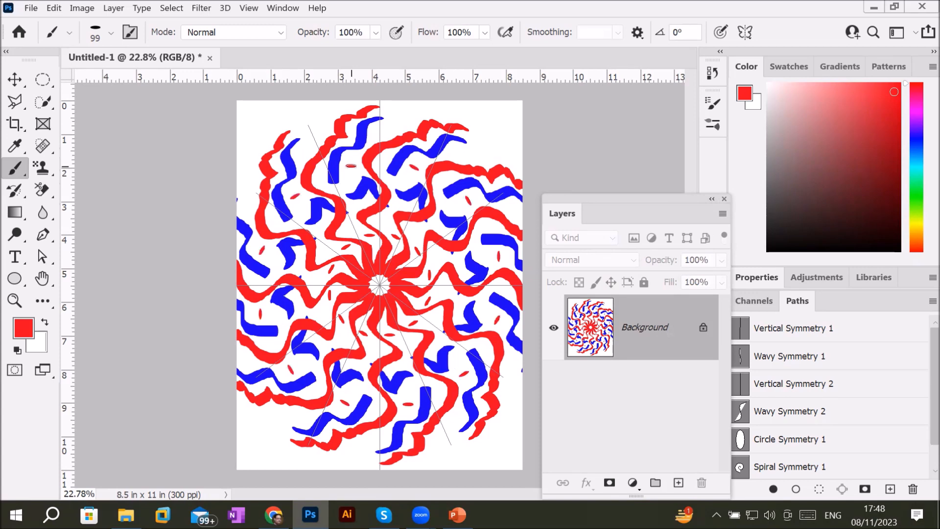
pyautogui.click(346, 175)
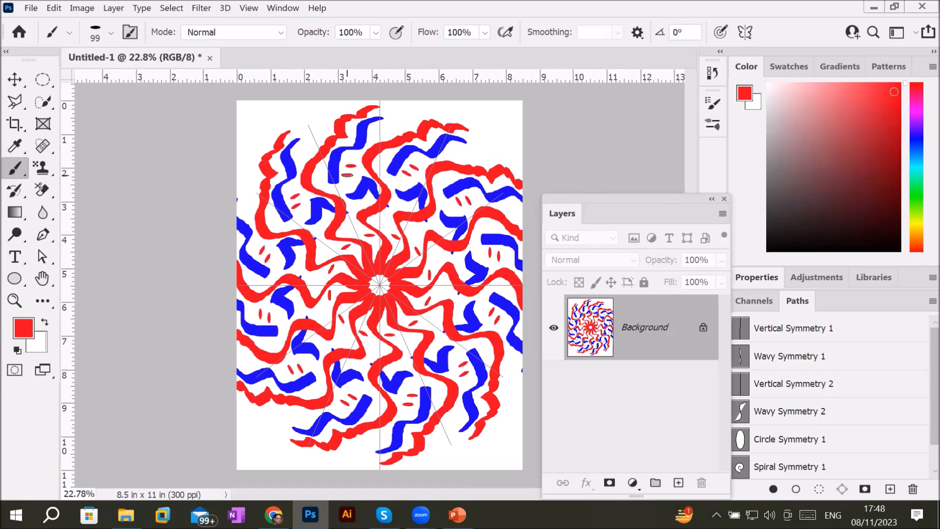
pyautogui.moveTo(346, 175); pyautogui.dragTo(344, 196)
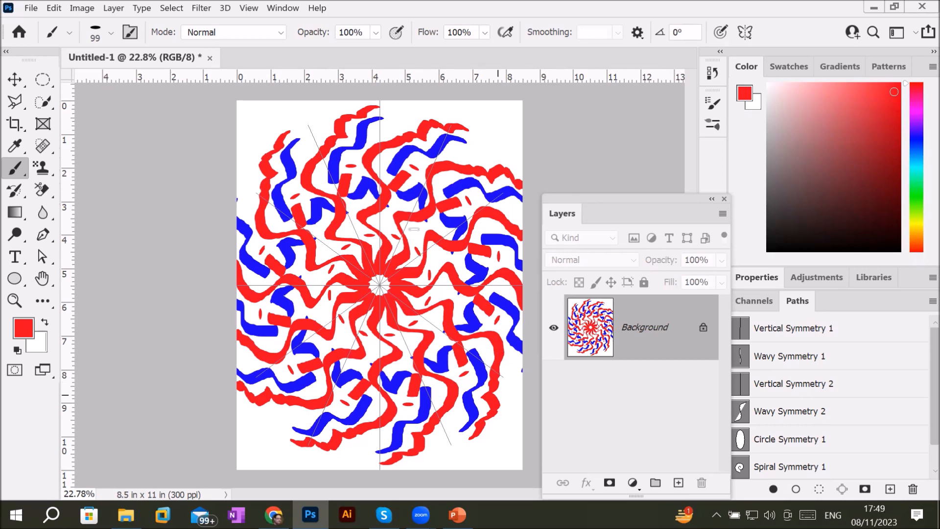
# Convert the Background to a normal layer while moving the artwork slightly upward, and undo both changes.
pyautogui.click(15, 76)
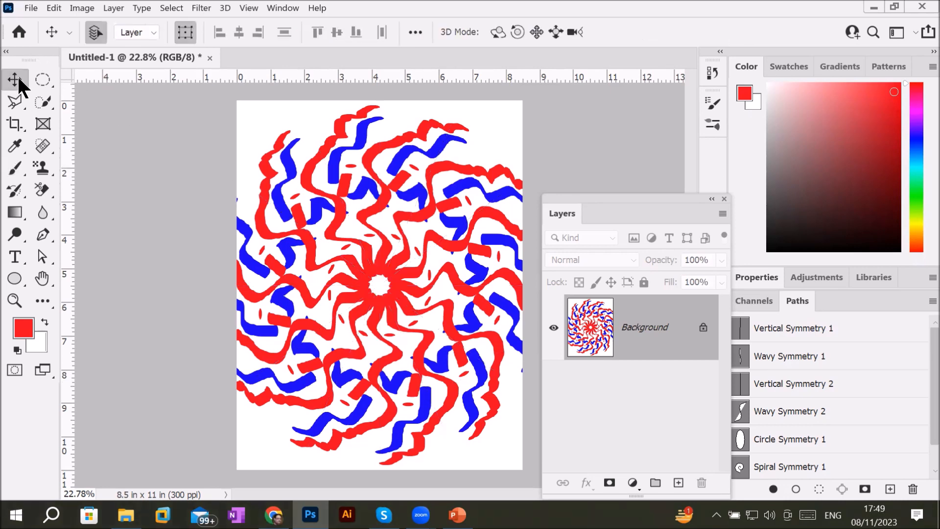
pyautogui.moveTo(376, 269); pyautogui.dragTo(381, 250)
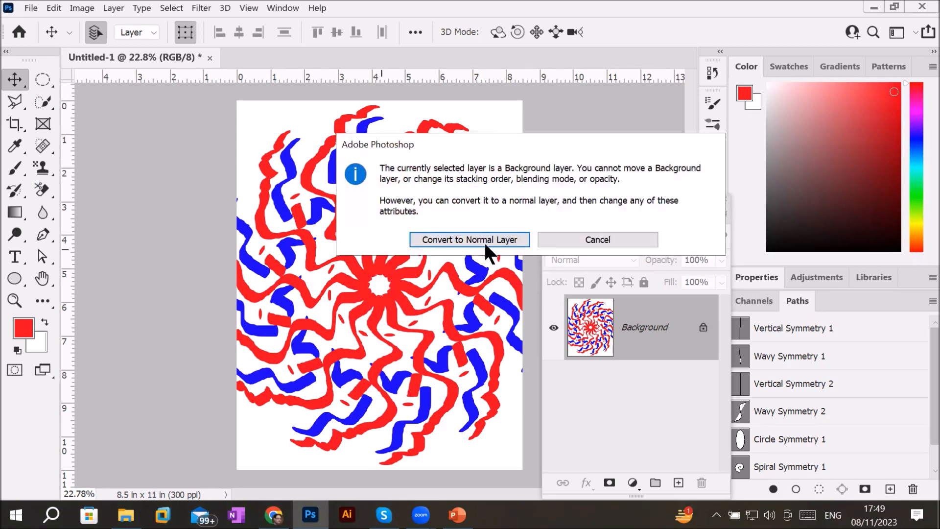
pyautogui.click(442, 239)
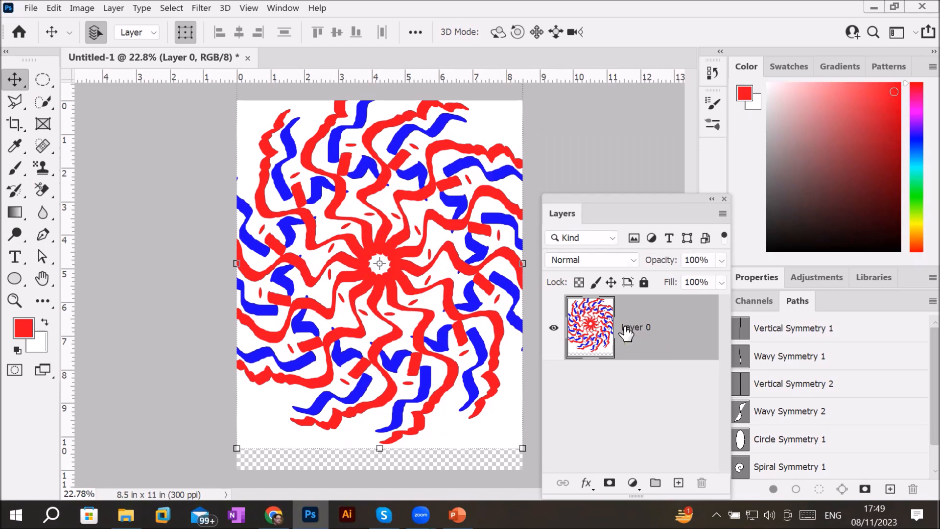
pyautogui.hotkey('ctrl', 'z')
pyautogui.hotkey('ctrl', 'z')
# Add a new empty layer and delete the painted Background layer.
pyautogui.click(678, 483)
pyautogui.click(625, 393)
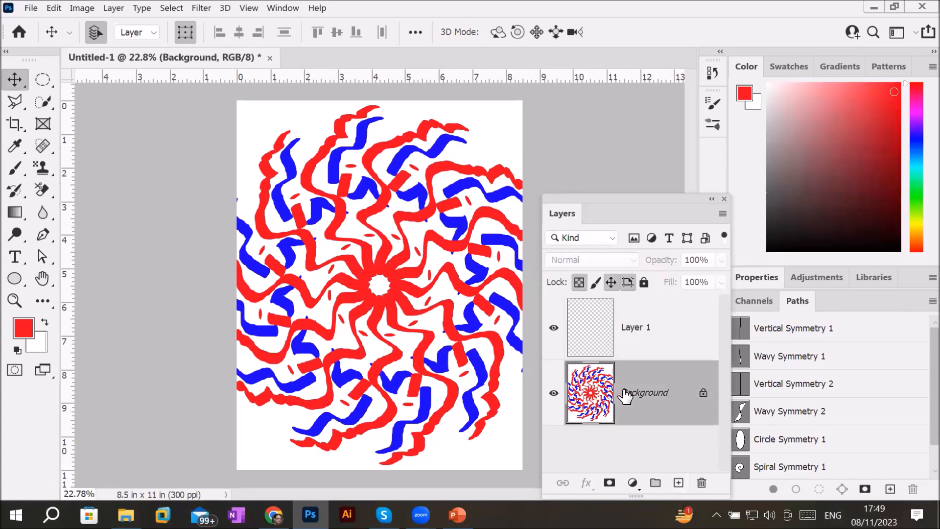
pyautogui.click(708, 485)
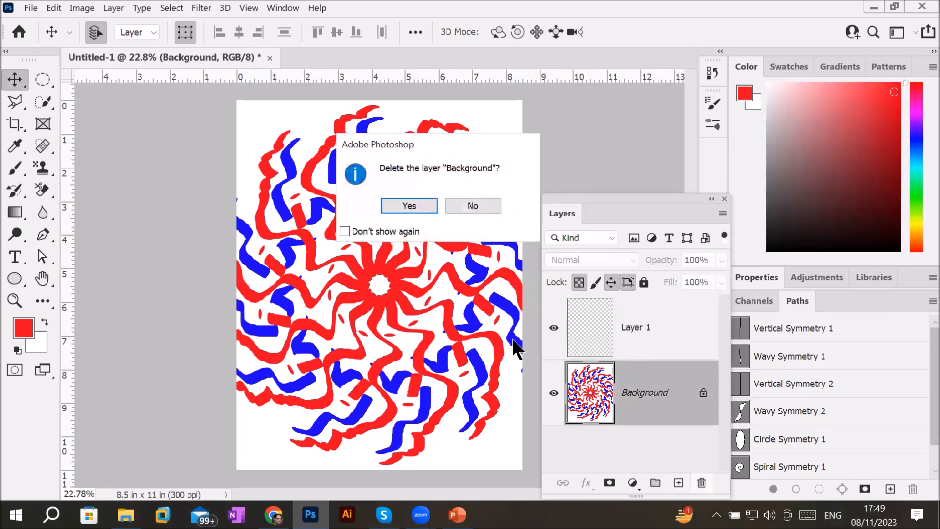
pyautogui.click(419, 204)
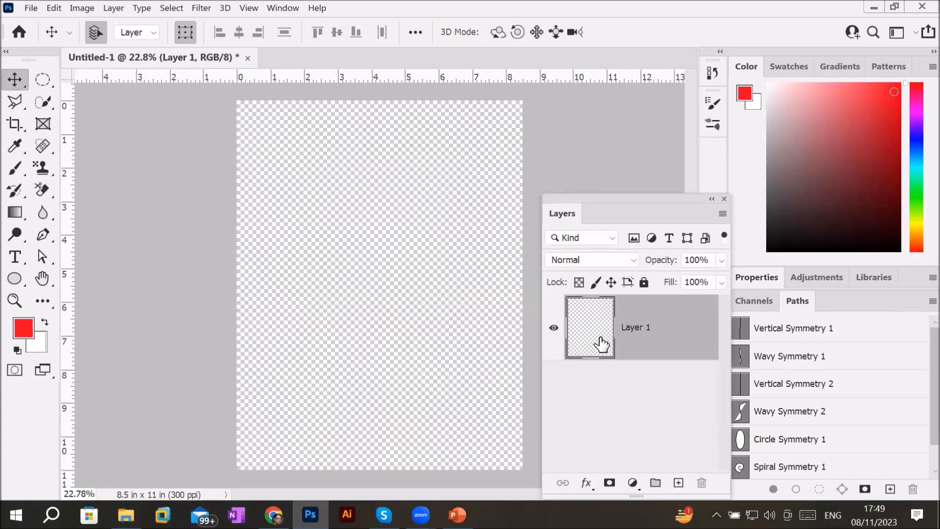
# Fill Layer 1 with the white background color and add another empty layer above it.
pyautogui.hotkey('alt', 'BackSpace')
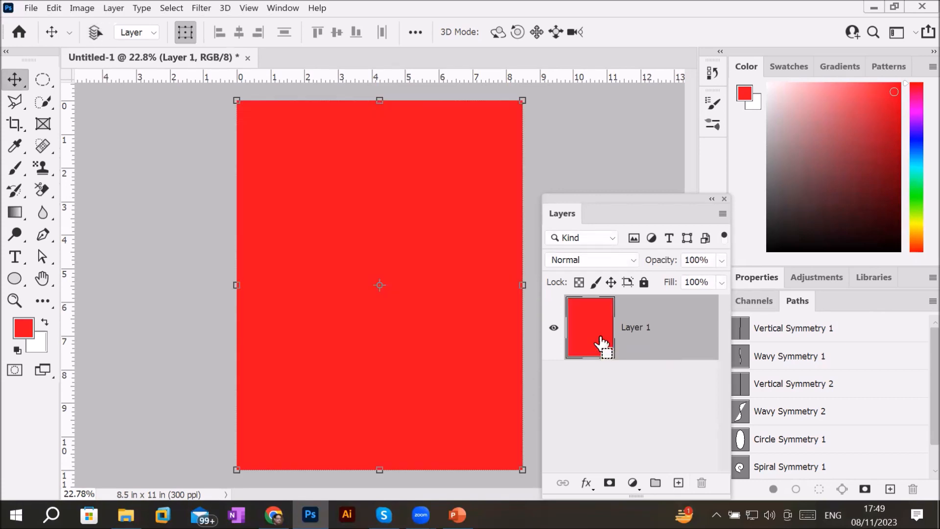
pyautogui.hotkey('ctrl', 'BackSpace')
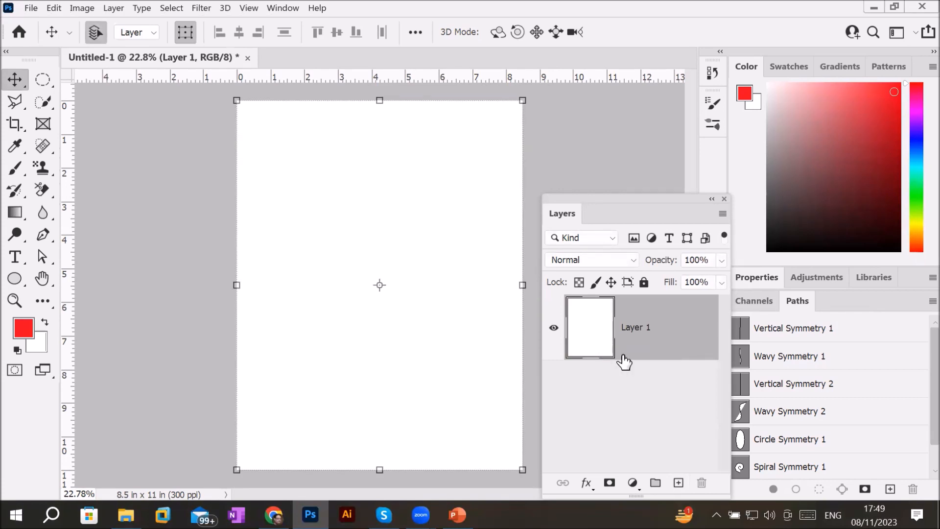
pyautogui.click(678, 483)
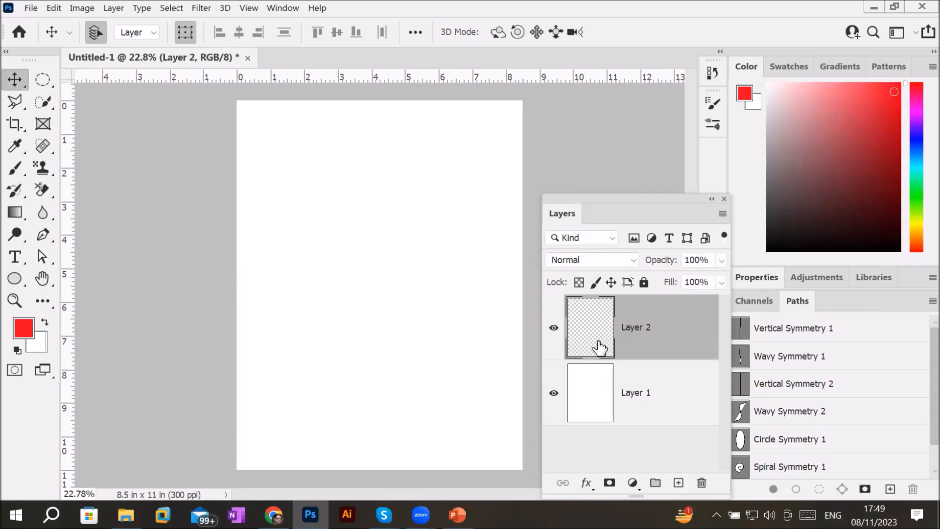
# Set up a Mandala paint symmetry for the Brush on the empty Layer 2, with the segment count at its maximum.
pyautogui.click(16, 165)
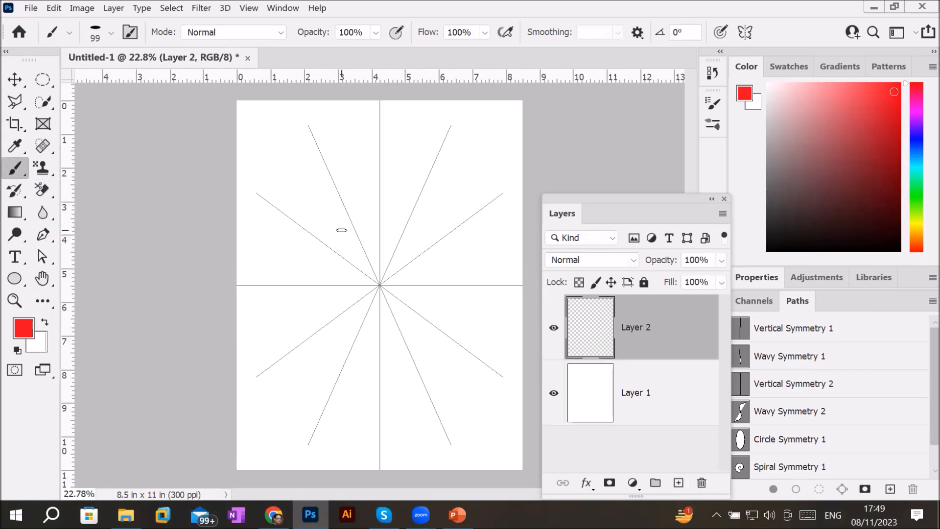
pyautogui.click(746, 28)
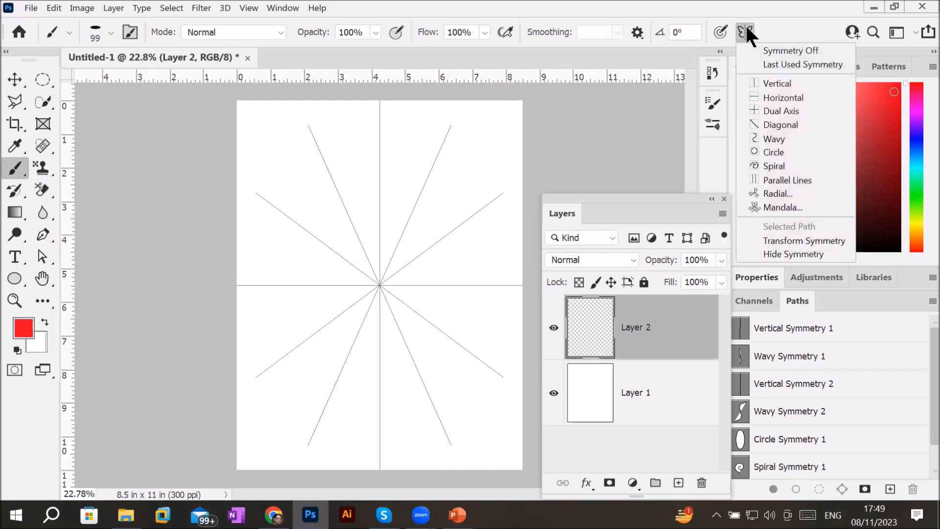
pyautogui.click(751, 206)
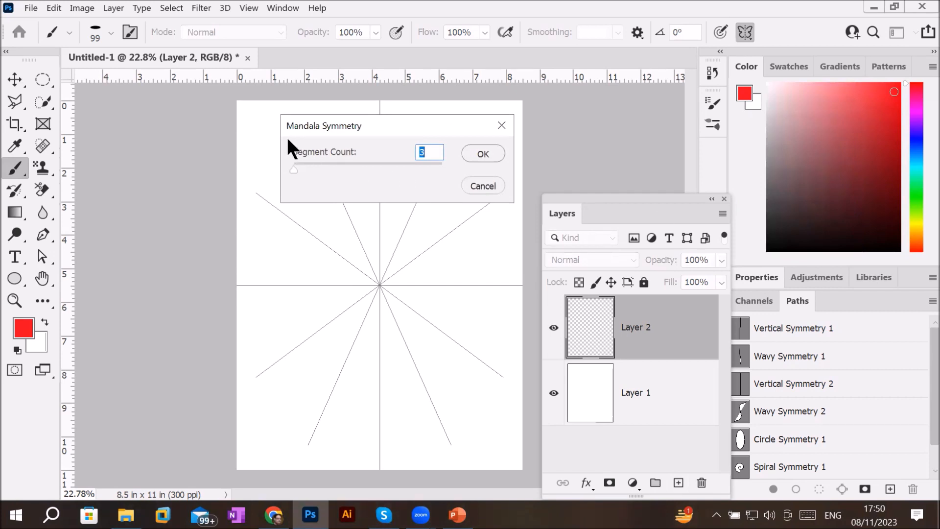
pyautogui.moveTo(295, 169); pyautogui.dragTo(326, 177)
pyautogui.moveTo(294, 169); pyautogui.dragTo(443, 173)
pyautogui.click(484, 153)
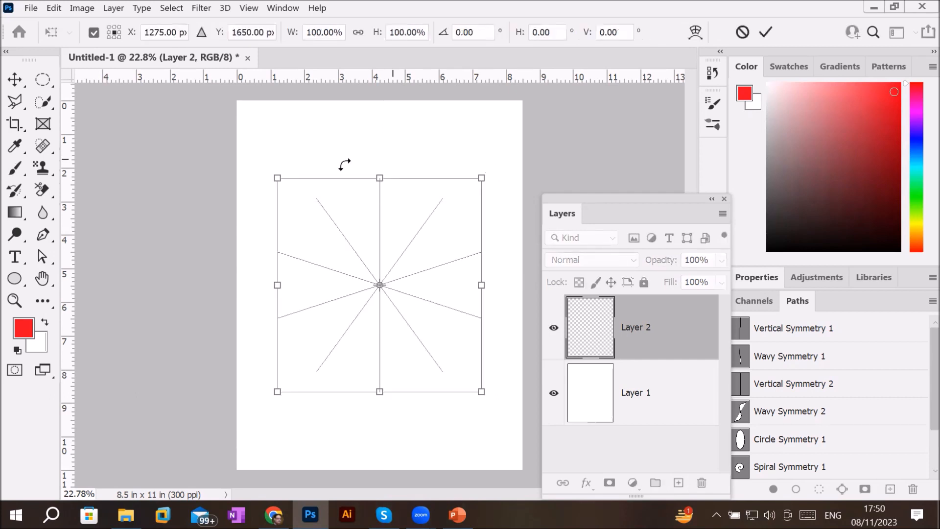
# Compress the mandala symmetry guide to 82.56% height, recentre its reference point, and place it at about X 1380.5 px, Y 1373.5 px.
pyautogui.moveTo(385, 178); pyautogui.dragTo(391, 202)
pyautogui.moveTo(380, 297); pyautogui.dragTo(413, 395)
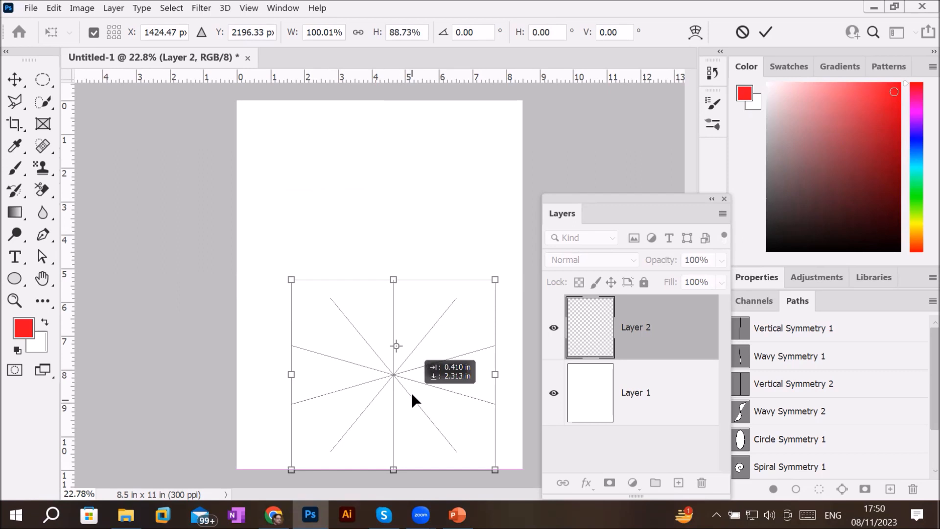
pyautogui.moveTo(412, 393); pyautogui.dragTo(411, 392)
pyautogui.moveTo(396, 280); pyautogui.dragTo(423, 293)
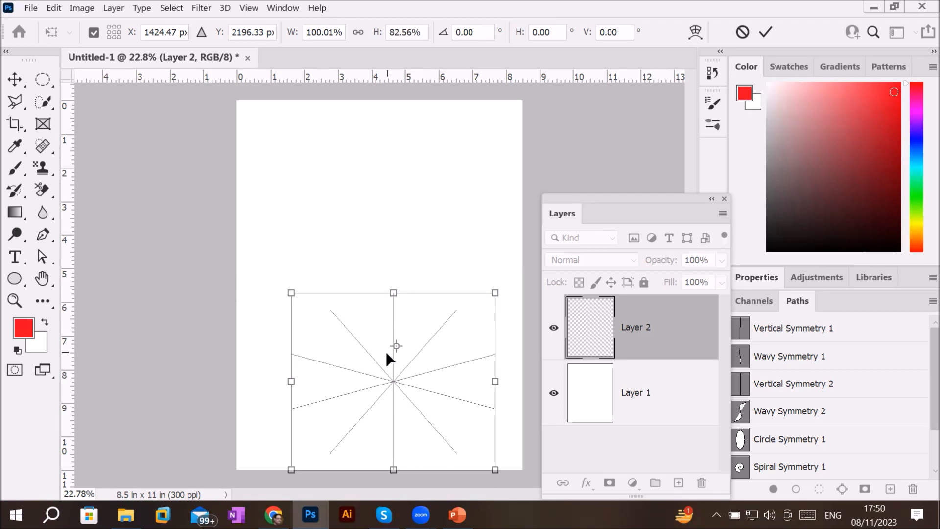
pyautogui.moveTo(395, 342); pyautogui.dragTo(391, 384)
pyautogui.moveTo(368, 293); pyautogui.dragTo(366, 166)
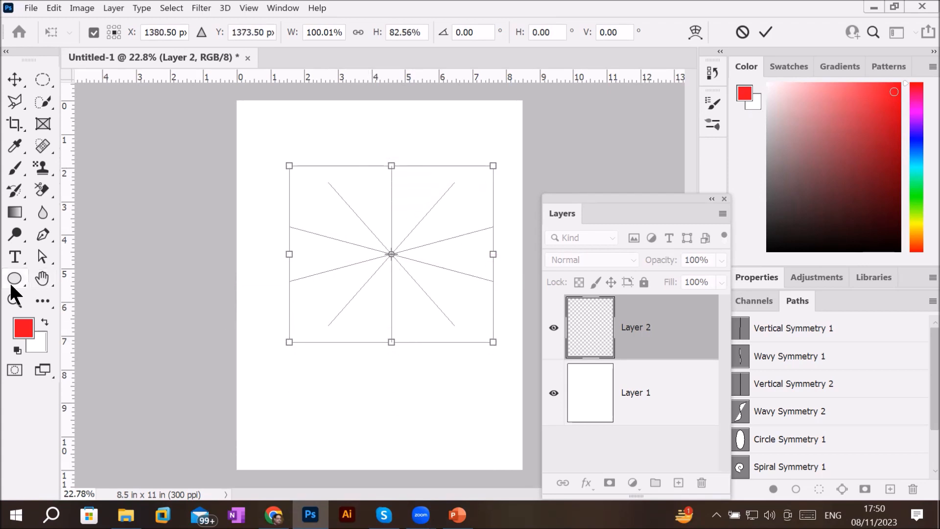
pyautogui.click(13, 164)
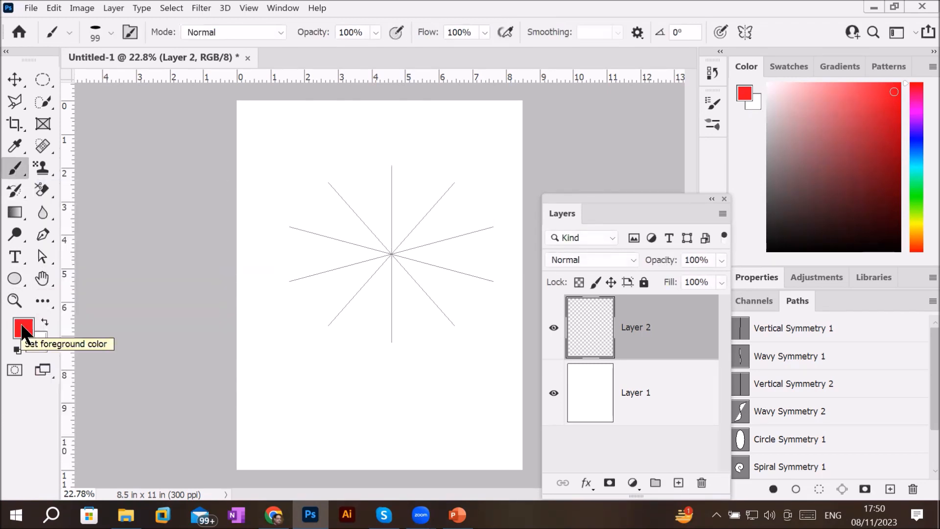
# Choose the flying-bird brush tip with raised wings and set its spacing to 168%.
pyautogui.click(714, 102)
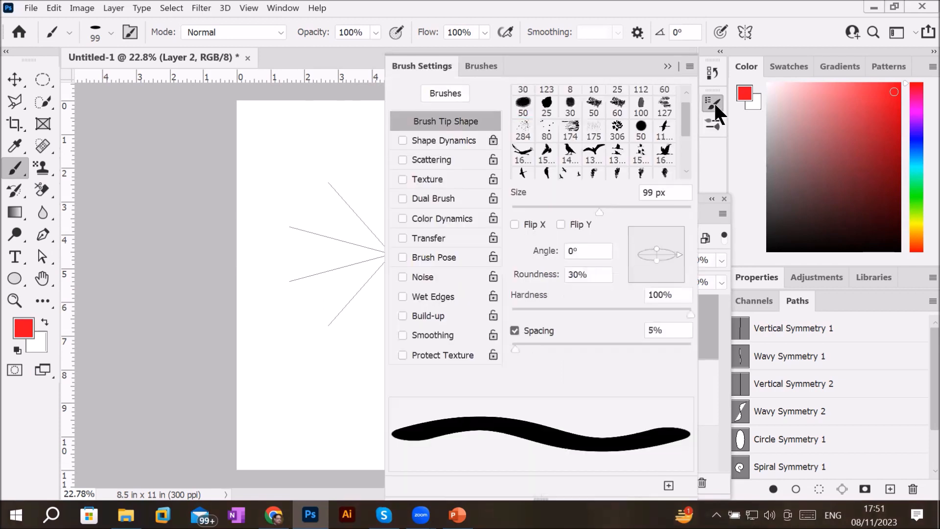
pyautogui.click(668, 153)
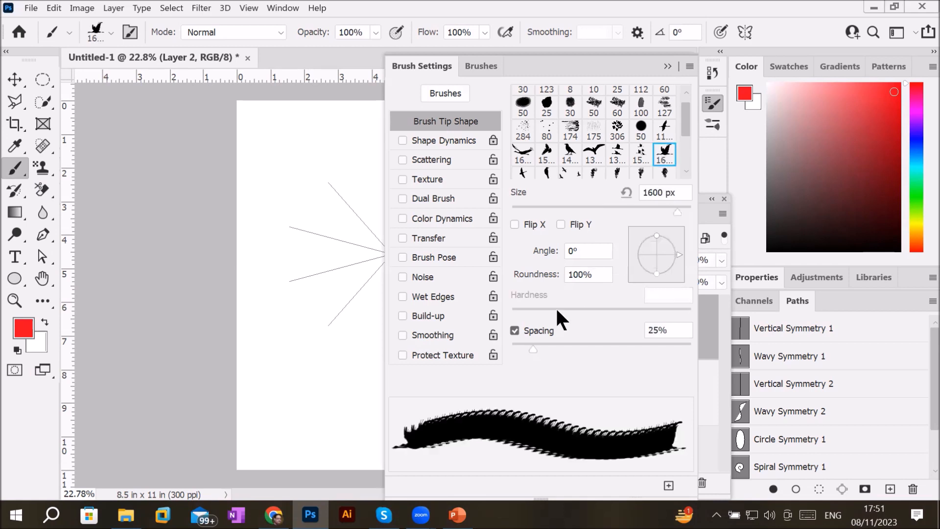
pyautogui.moveTo(528, 345); pyautogui.dragTo(633, 365)
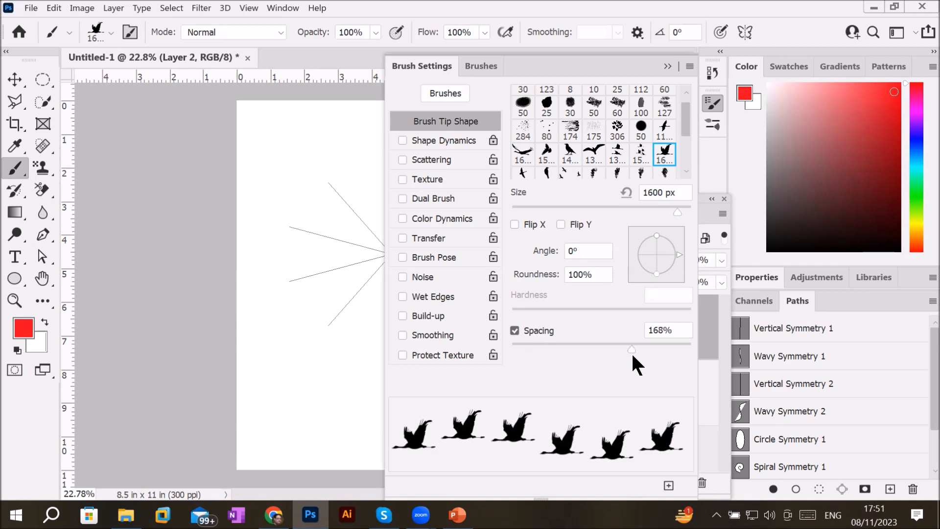
pyautogui.click(667, 65)
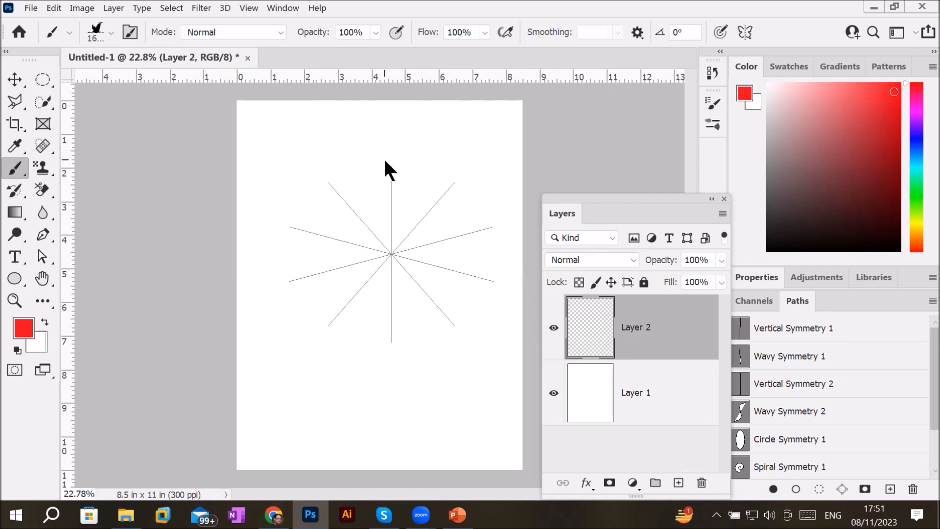
# Reduce the bird brush to 300 px and stamp it in red near the guide's upper axis to form a ring of birds.
pyautogui.press('[')
pyautogui.press('[')
pyautogui.press('[')
pyautogui.press('[')
pyautogui.press('[')
pyautogui.press('[')
pyautogui.press('[')
pyautogui.press('[')
pyautogui.press('[')
pyautogui.press('[')
pyautogui.press('[')
pyautogui.press('[')
pyautogui.press('[')
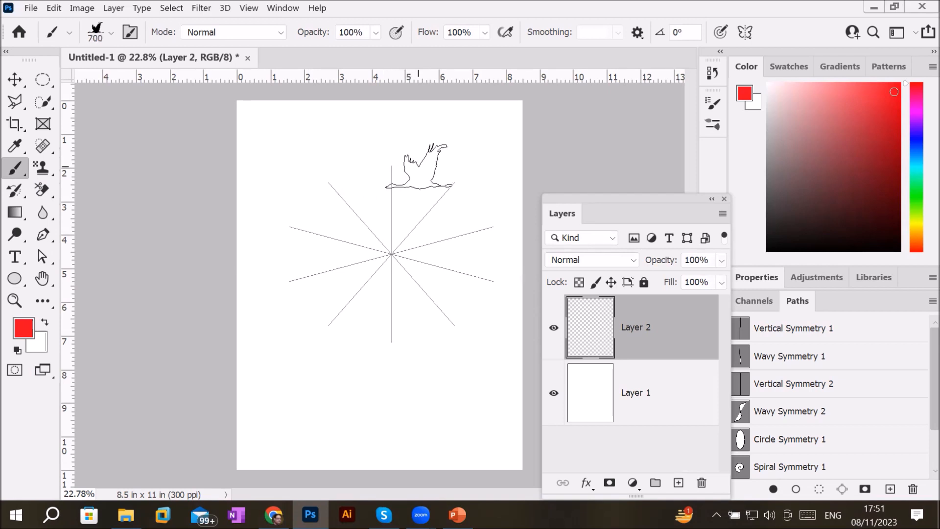
pyautogui.press('[')
pyautogui.click(417, 186)
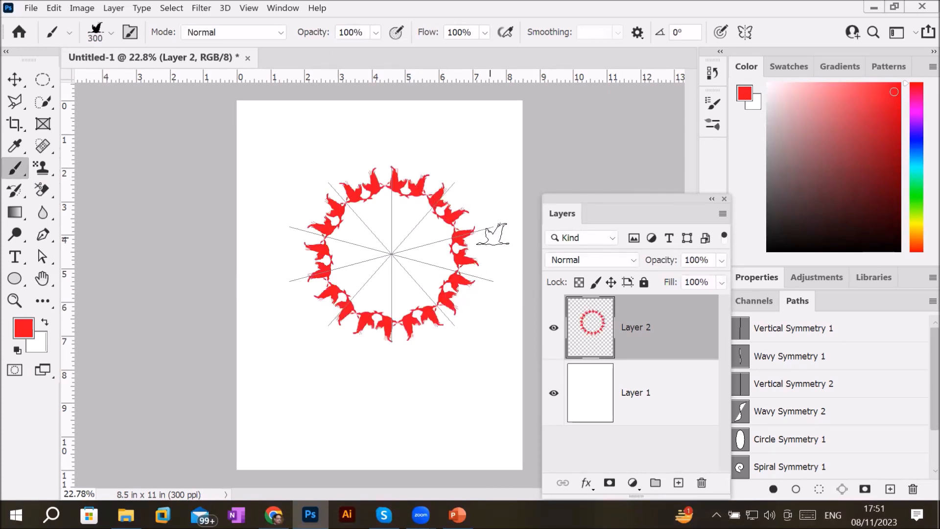
# Select smoke brush 9 from Free Smoke Photoshop Brushes 1 and set its spacing to 111%.
pyautogui.scroll(1, 510, 206)
pyautogui.scroll(3, 510, 207)
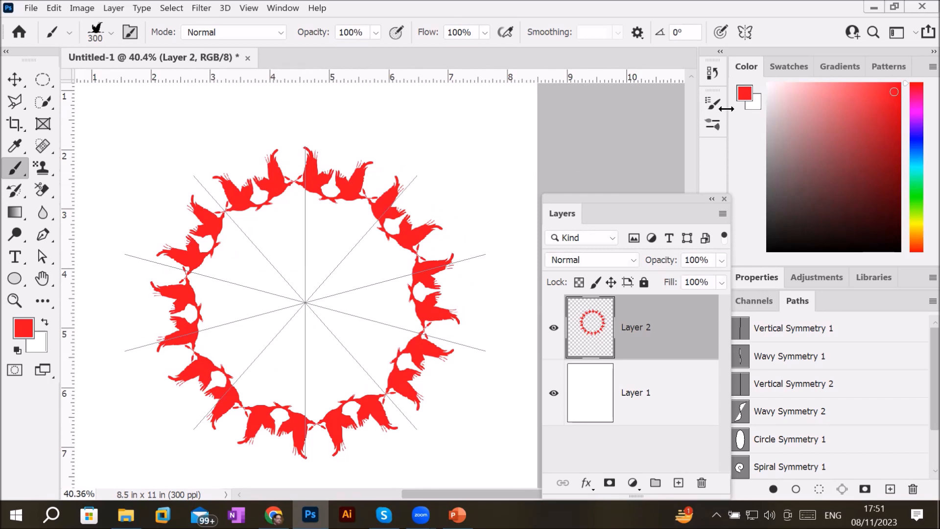
pyautogui.click(712, 124)
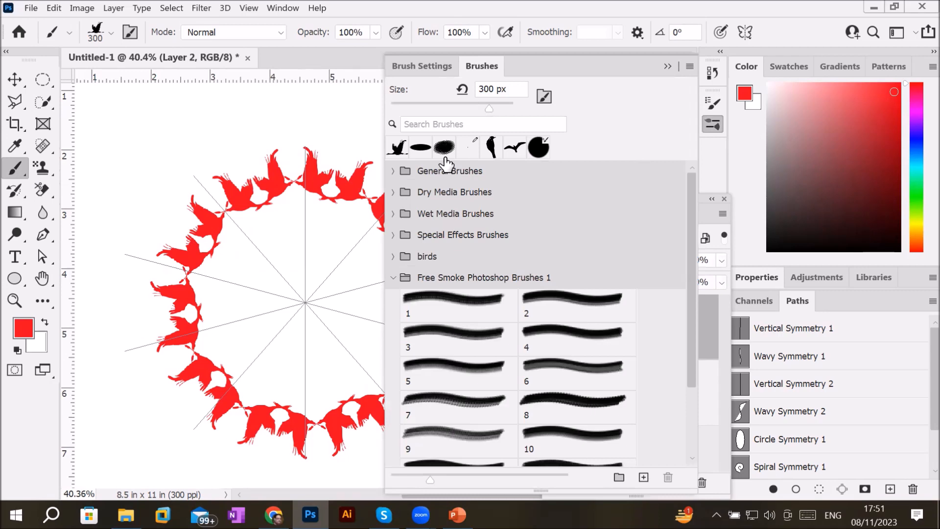
pyautogui.click(590, 397)
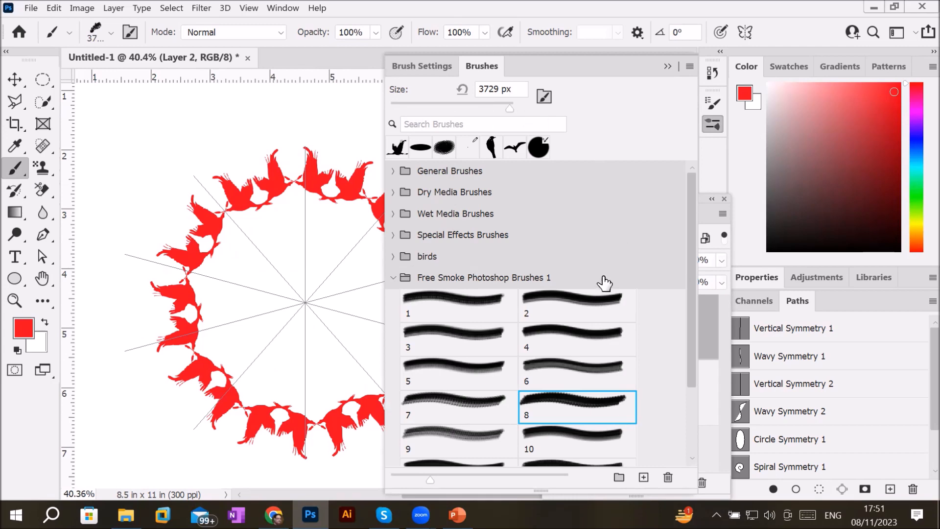
pyautogui.doubleClick(448, 429)
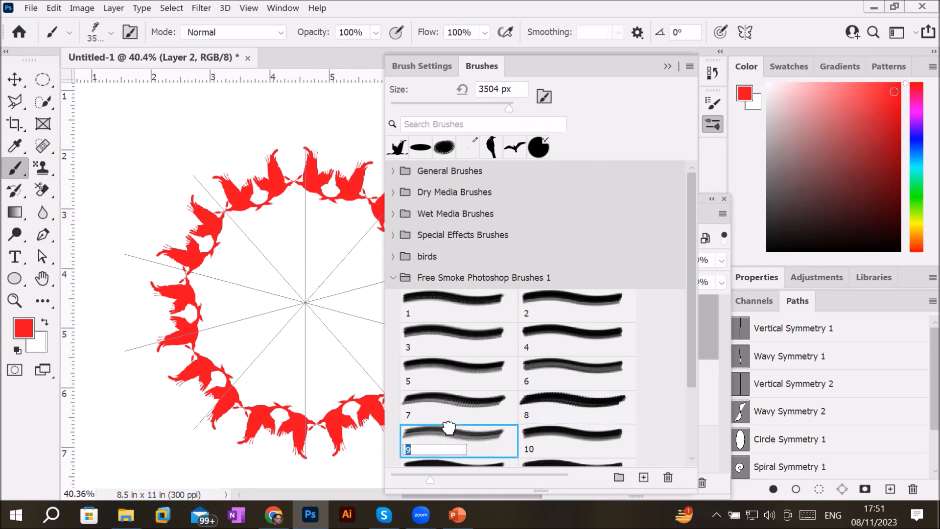
pyautogui.click(586, 90)
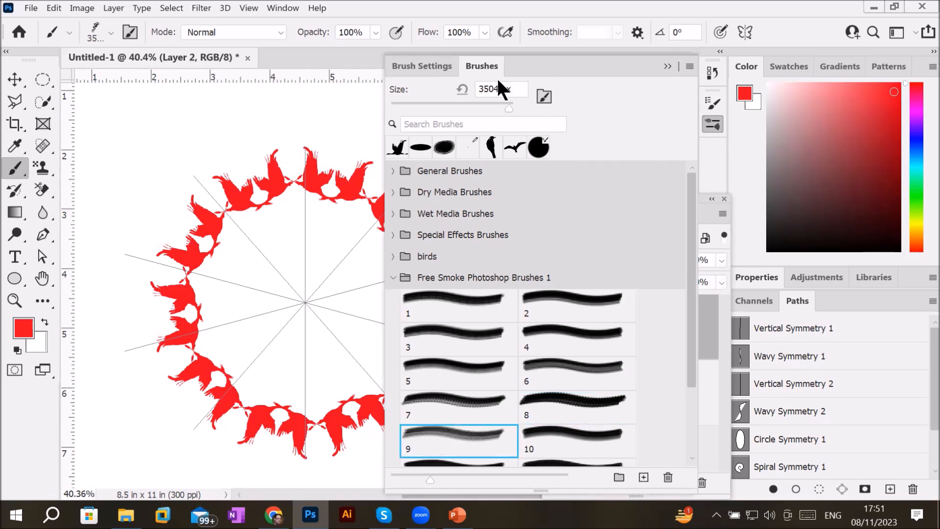
pyautogui.click(421, 64)
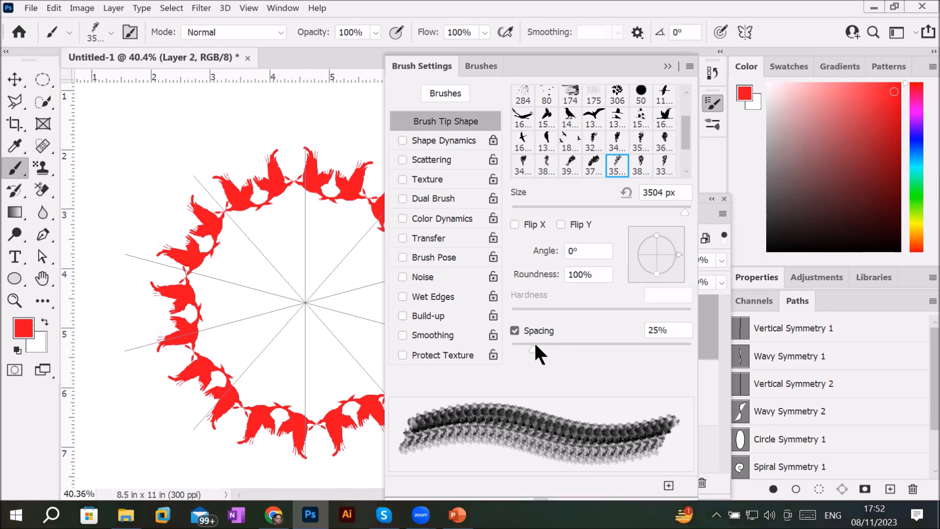
pyautogui.moveTo(532, 345); pyautogui.dragTo(607, 355)
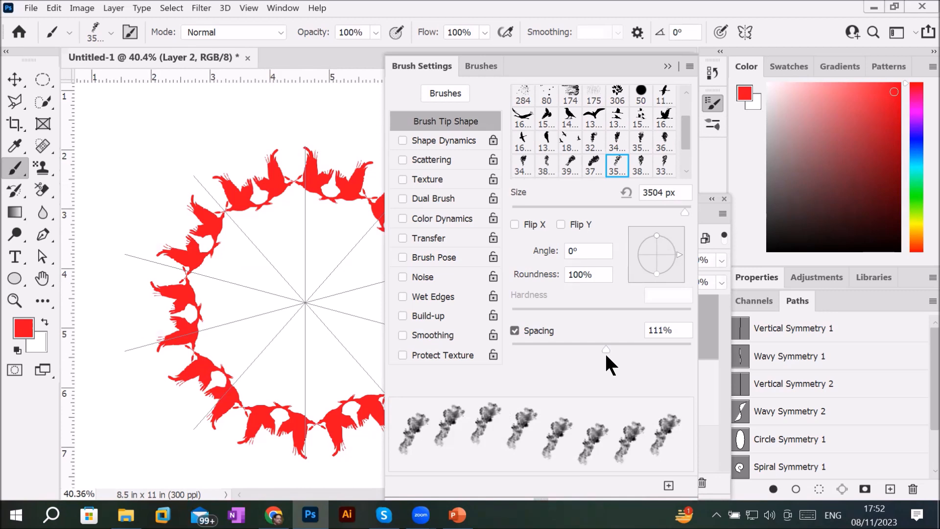
pyautogui.click(668, 66)
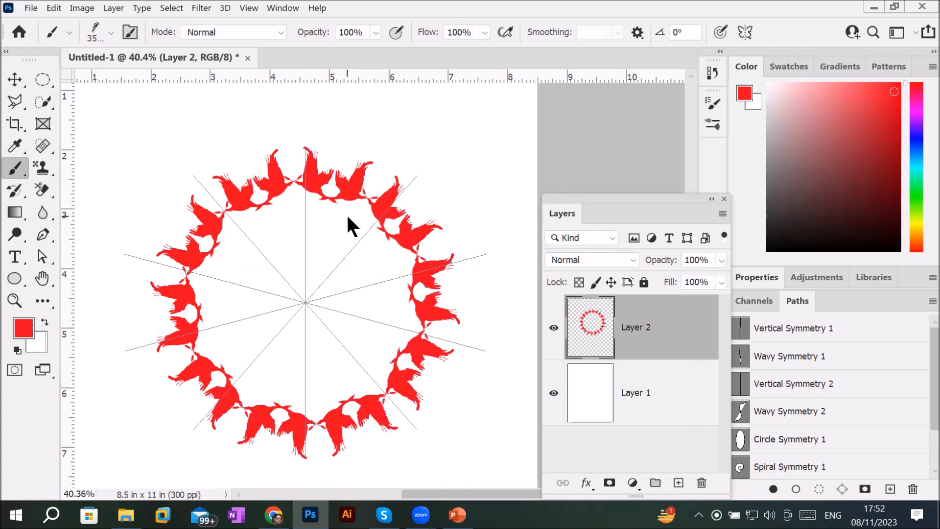
# Adjust the smoke brush to 300 px and stamp it inside the bird ring to form an inner ring of red smoke.
pyautogui.press('[')
pyautogui.press('[')
pyautogui.press('[')
pyautogui.press('[')
pyautogui.press('[')
pyautogui.press('[')
pyautogui.press('[')
pyautogui.press('[')
pyautogui.press('[')
pyautogui.press('[')
pyautogui.press('[')
pyautogui.press('[')
pyautogui.press('[')
pyautogui.press('[')
pyautogui.press('[')
pyautogui.press('[')
pyautogui.press('[')
pyautogui.press('[')
pyautogui.press('[')
pyautogui.press('[')
pyautogui.press(']')
pyautogui.press(']')
pyautogui.press(']')
pyautogui.press(']')
pyautogui.press(']')
pyautogui.press(']')
pyautogui.press(']')
pyautogui.press(']')
pyautogui.press(']')
pyautogui.press(']')
pyautogui.press(']')
pyautogui.press(']')
pyautogui.press(']')
pyautogui.press(']')
pyautogui.press('[')
pyautogui.click(334, 237)
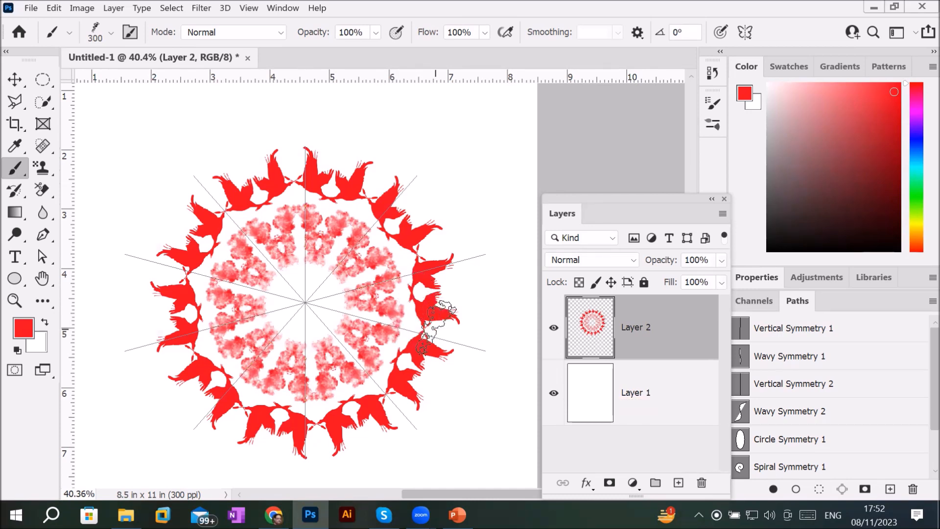
# Scale the mandala artwork on Layer 2 to 47.54% and move it to about X 1275 px, Y 868.5 px.
pyautogui.scroll(2, 399, 230)
pyautogui.scroll(2, 400, 230)
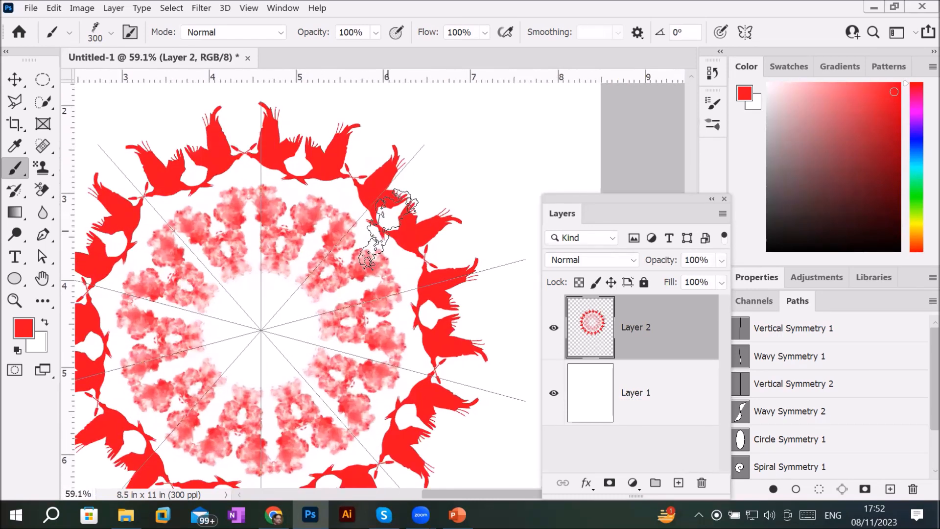
pyautogui.scroll(-4, 390, 228)
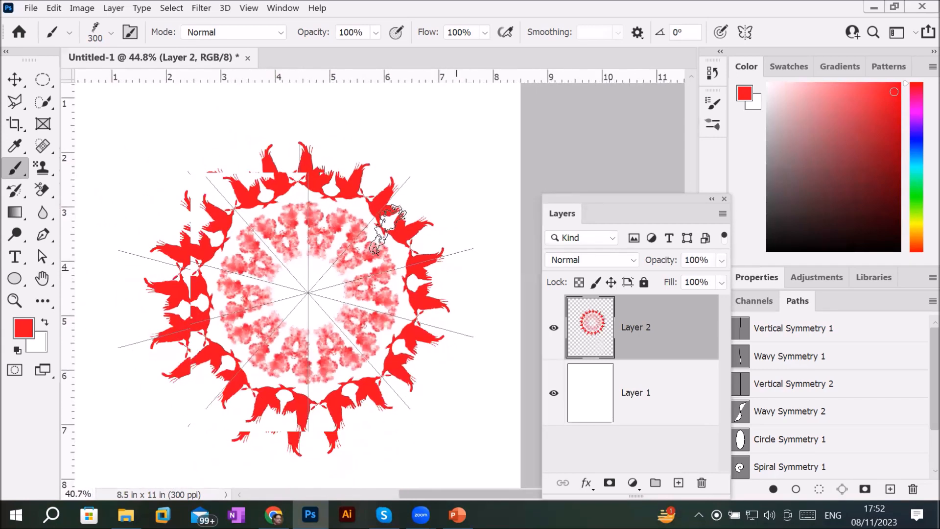
pyautogui.scroll(-2, 387, 228)
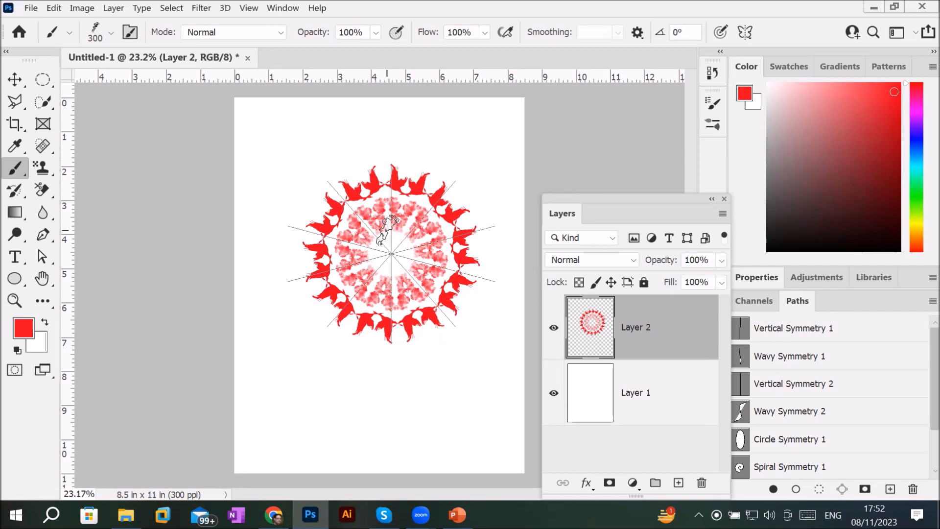
pyautogui.click(14, 79)
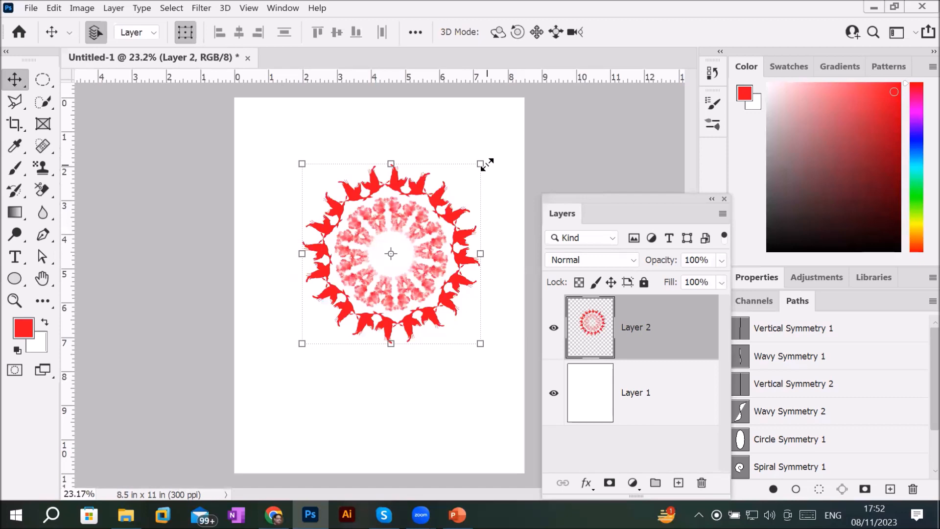
pyautogui.moveTo(481, 166); pyautogui.dragTo(402, 267)
pyautogui.moveTo(361, 302); pyautogui.dragTo(398, 194)
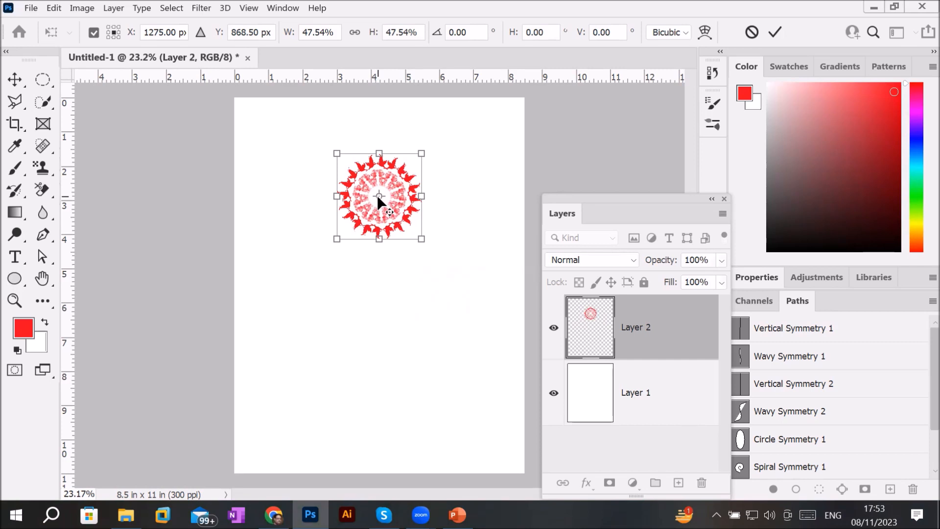
# Place the transform's reference point below the mandala at about Y 1558.7 px and rotate the artwork 60° around it.
pyautogui.moveTo(378, 195); pyautogui.dragTo(379, 274)
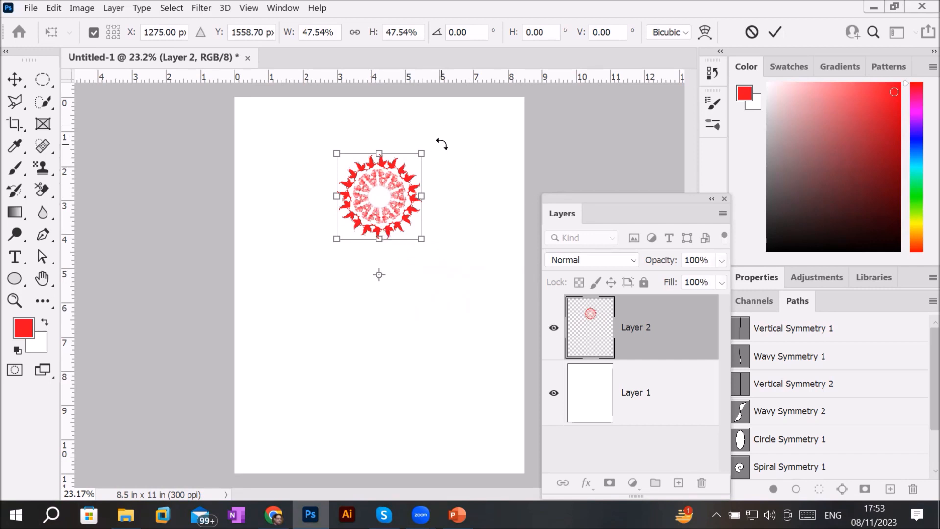
pyautogui.moveTo(443, 143); pyautogui.dragTo(528, 255)
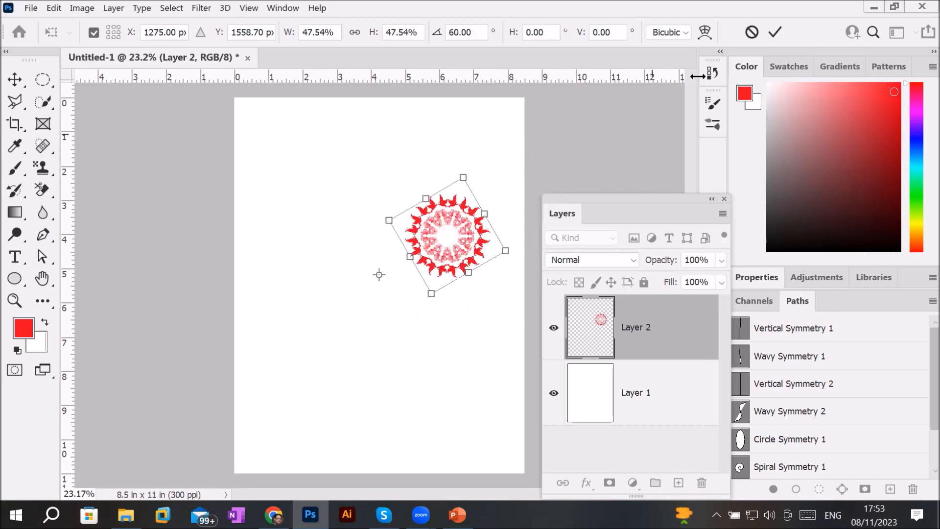
pyautogui.click(776, 30)
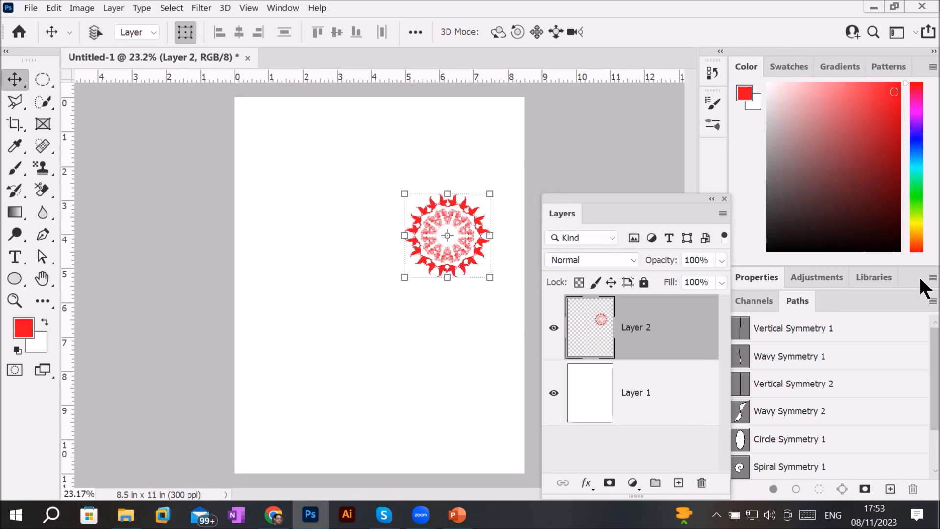
# Try to repeat the rotation as duplicates around the reference point, and undo the attempt together with the earlier scaling, move and rotation.
pyautogui.hotkey('ctrl', 'alt', 'shift', 't')
pyautogui.hotkey('ctrl', 'alt', 'shift', 't')
pyautogui.hotkey('ctrl', 'z')
pyautogui.hotkey('ctrl', 'z')
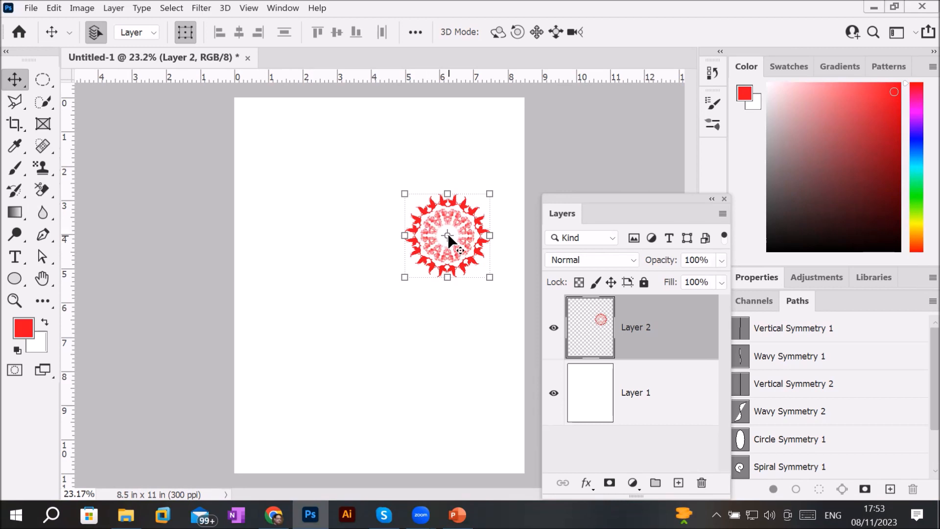
pyautogui.hotkey('ctrl', 'z')
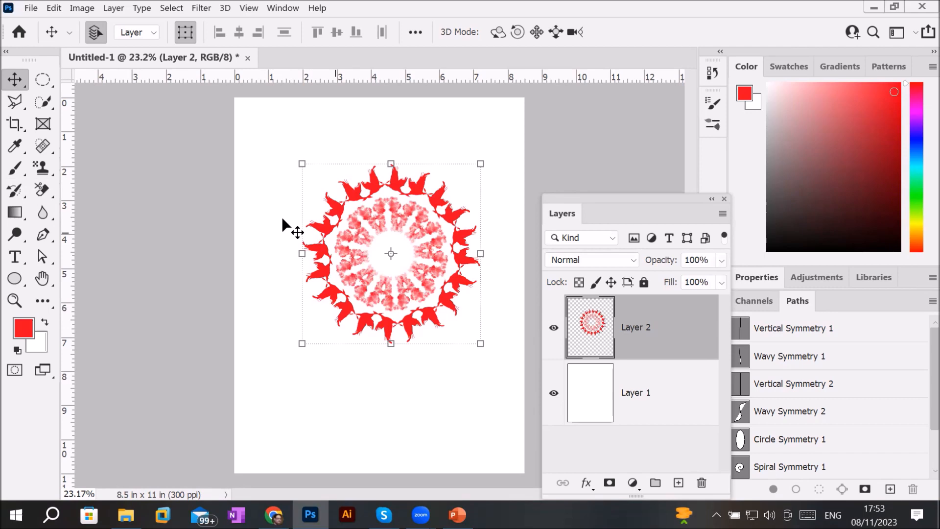
# Draw symmetric red zigzags, loops and curves with the 1 px Pencil tool inside and across the smoke ring on Layer 2.
pyautogui.click(14, 170)
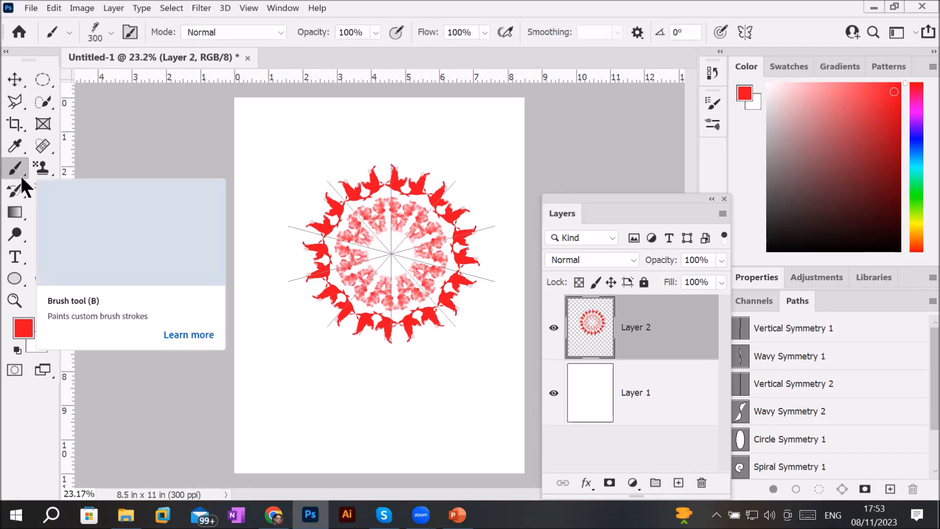
pyautogui.scroll(1, 392, 235)
pyautogui.scroll(5, 395, 235)
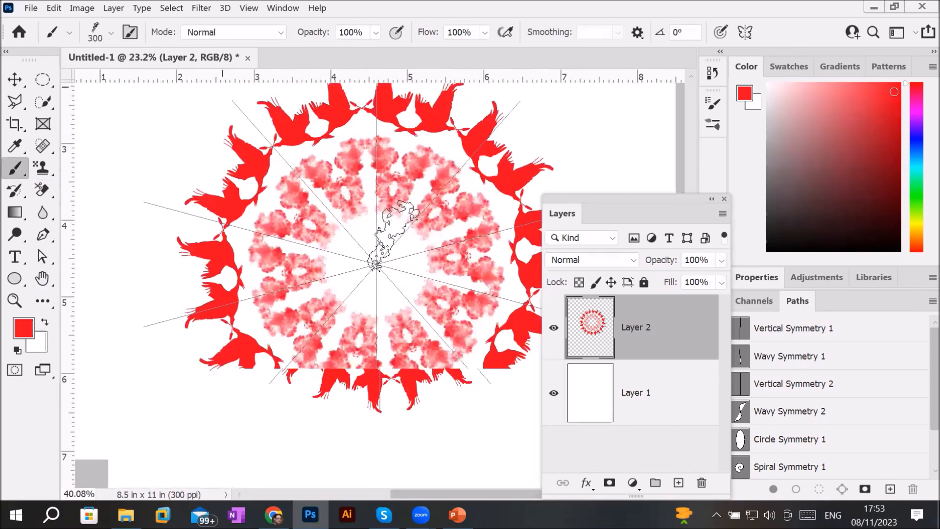
pyautogui.scroll(5, 373, 269)
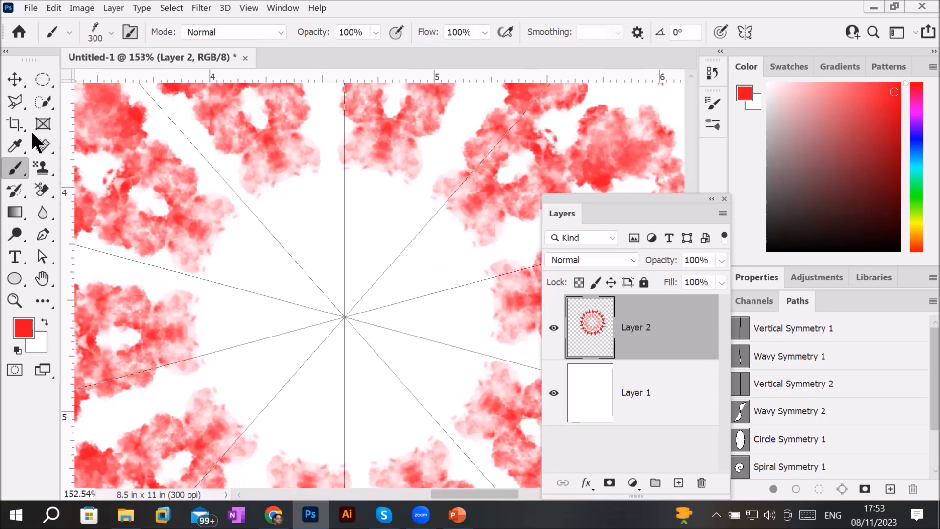
pyautogui.rightClick(12, 176)
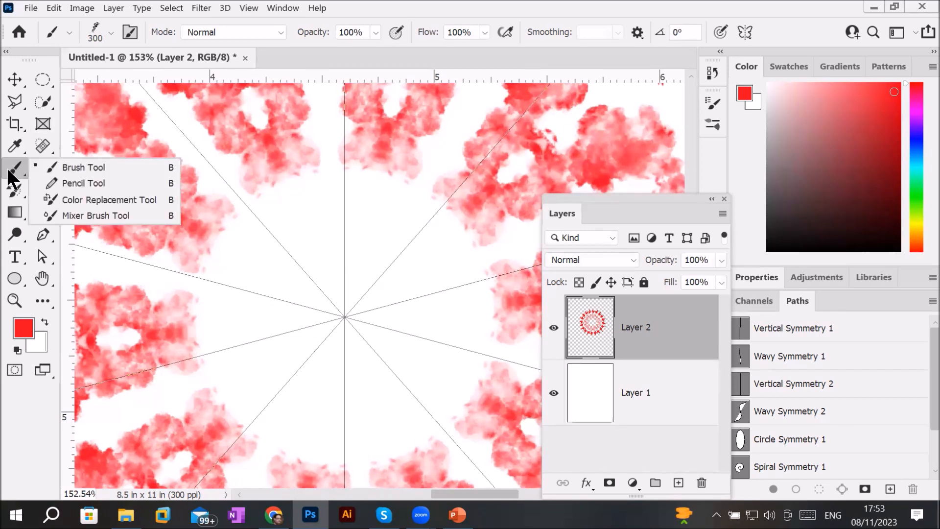
pyautogui.click(98, 182)
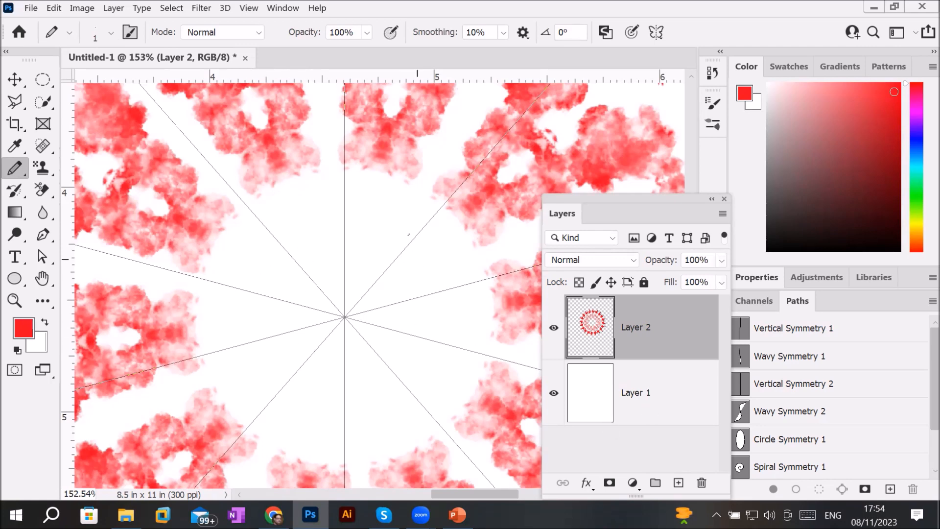
pyautogui.moveTo(426, 213); pyautogui.dragTo(442, 262)
pyautogui.moveTo(412, 228)
pyautogui.mouseDown()
pyautogui.moveTo(459, 249)
pyautogui.moveTo(454, 285)
pyautogui.moveTo(503, 285)
pyautogui.moveTo(496, 338)
pyautogui.moveTo(518, 375)
pyautogui.moveTo(506, 362)
pyautogui.moveTo(503, 289)
pyautogui.moveTo(479, 258)
pyautogui.moveTo(465, 195)
pyautogui.moveTo(485, 86)
pyautogui.moveTo(492, 69)
pyautogui.moveTo(540, 58)
pyautogui.mouseUp()
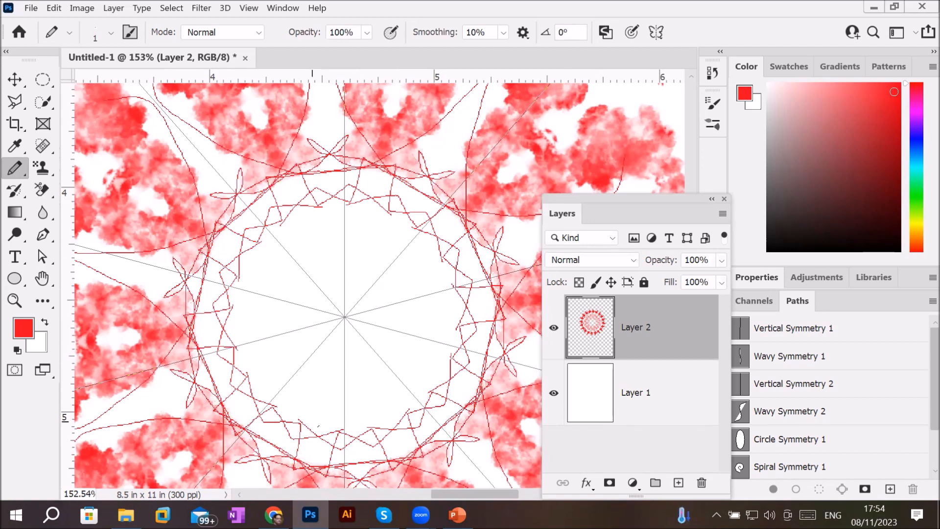
# Draw red petals, small crossed strokes and a small central circle with the pencil in the empty middle of the mandala.
pyautogui.moveTo(340, 390)
pyautogui.mouseDown()
pyautogui.moveTo(318, 407)
pyautogui.moveTo(335, 412)
pyautogui.moveTo(320, 364)
pyautogui.moveTo(337, 304)
pyautogui.mouseUp()
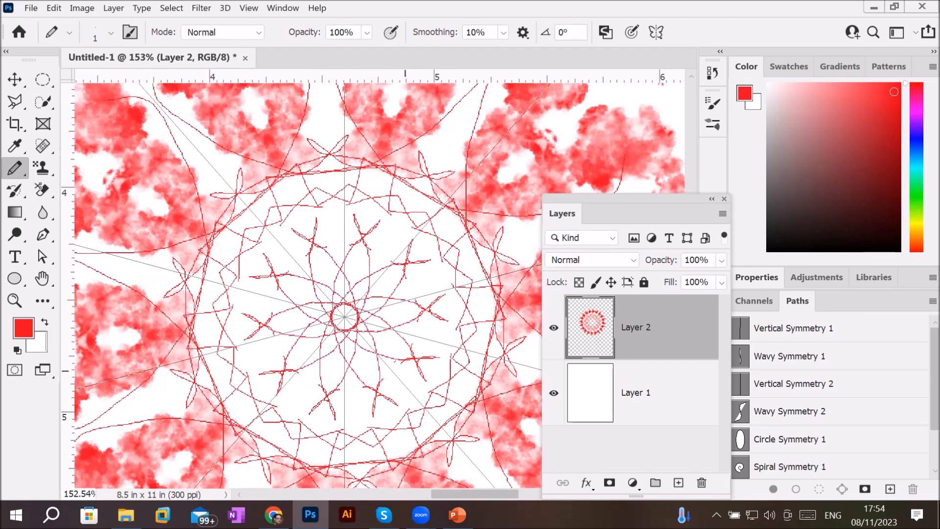
pyautogui.scroll(2, 390, 363)
pyautogui.scroll(4, 391, 360)
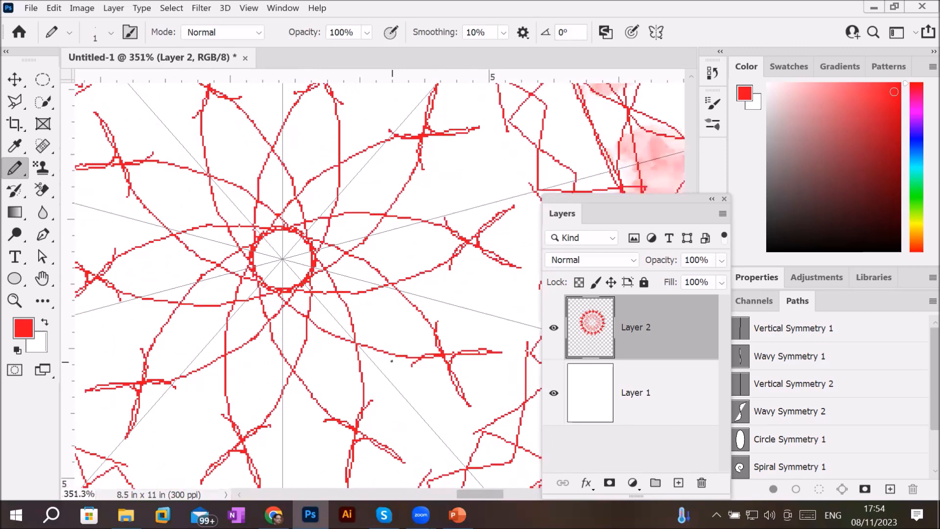
pyautogui.scroll(3, 391, 361)
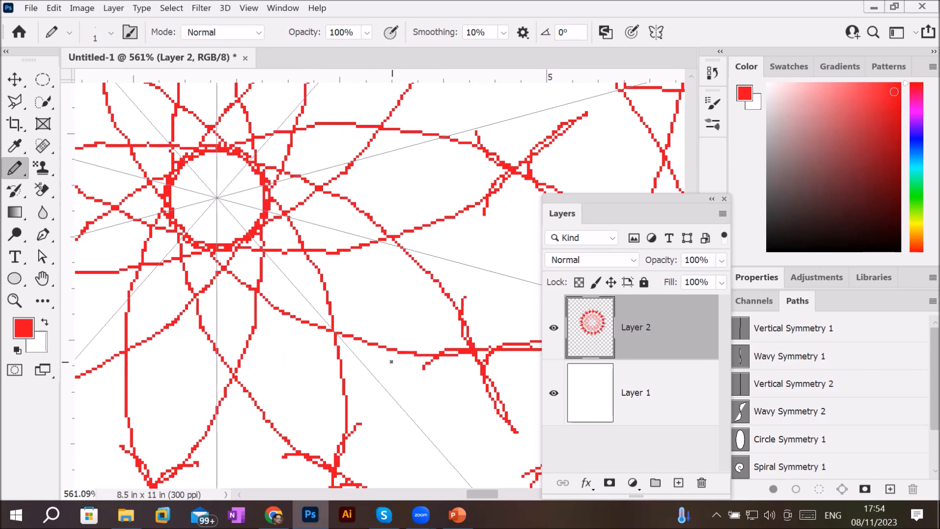
pyautogui.scroll(-6, 266, 345)
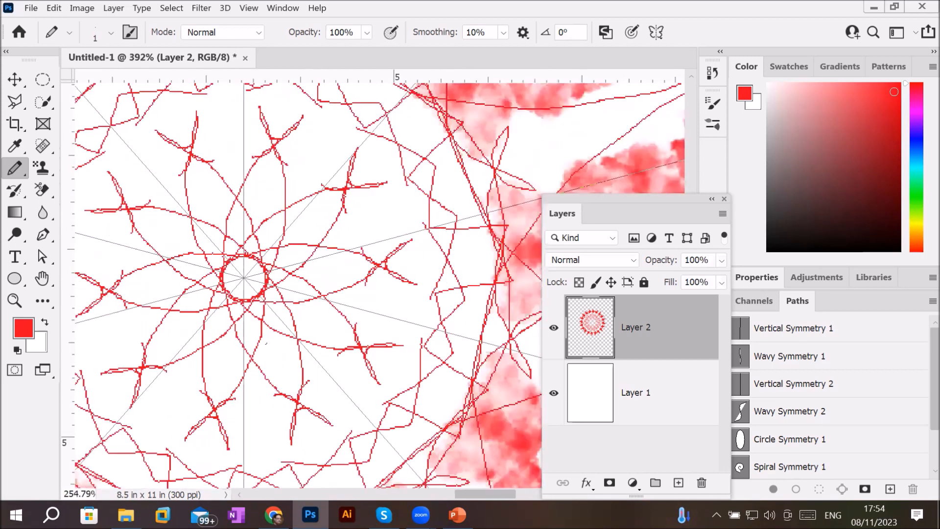
pyautogui.scroll(-4, 266, 345)
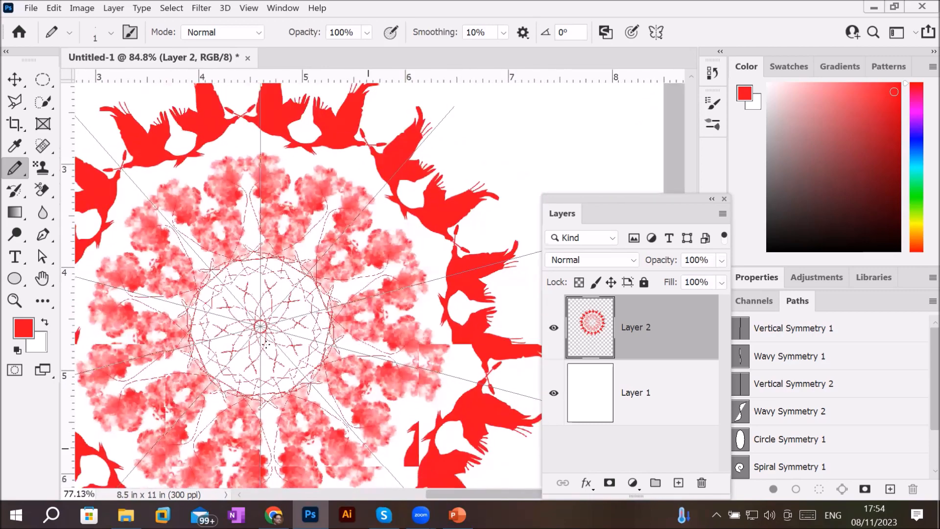
pyautogui.scroll(-4, 266, 345)
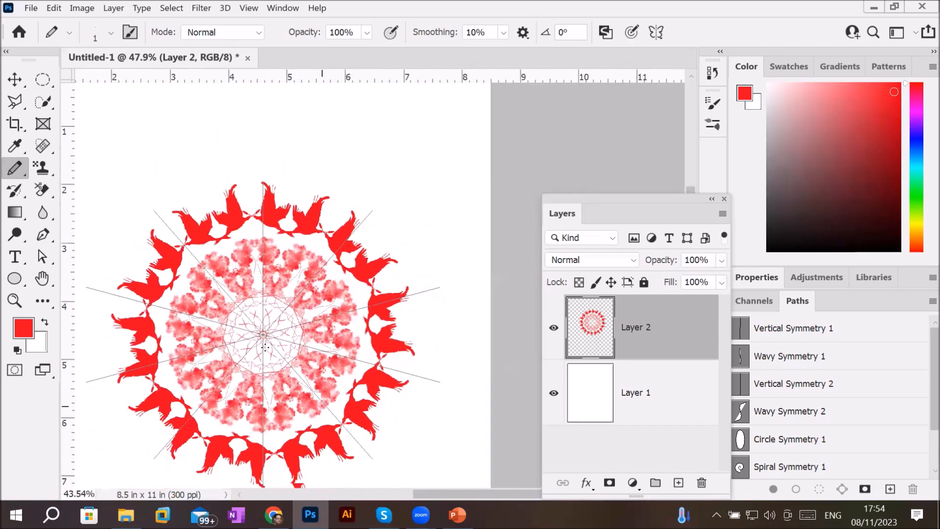
pyautogui.scroll(-3, 265, 347)
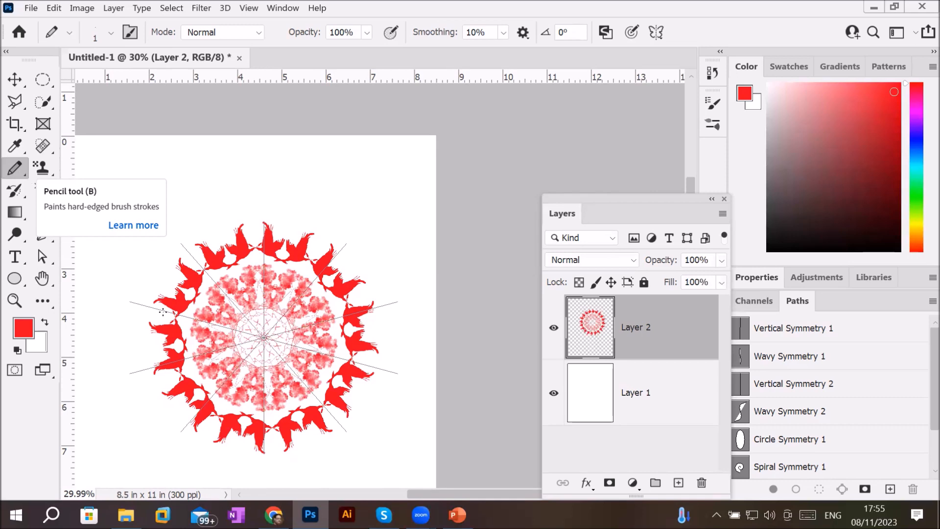
# Set the foreground colour to blue 0c12f1.
pyautogui.click(22, 331)
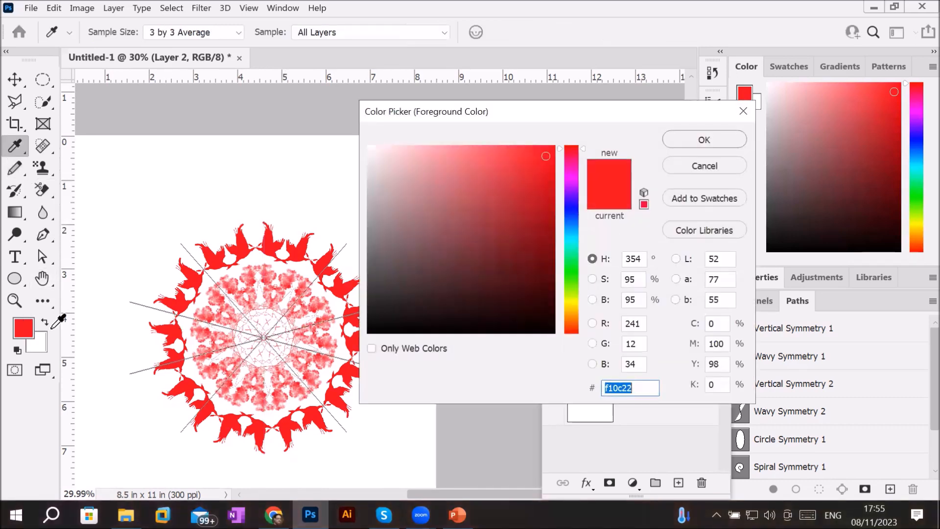
pyautogui.click(572, 208)
pyautogui.click(535, 153)
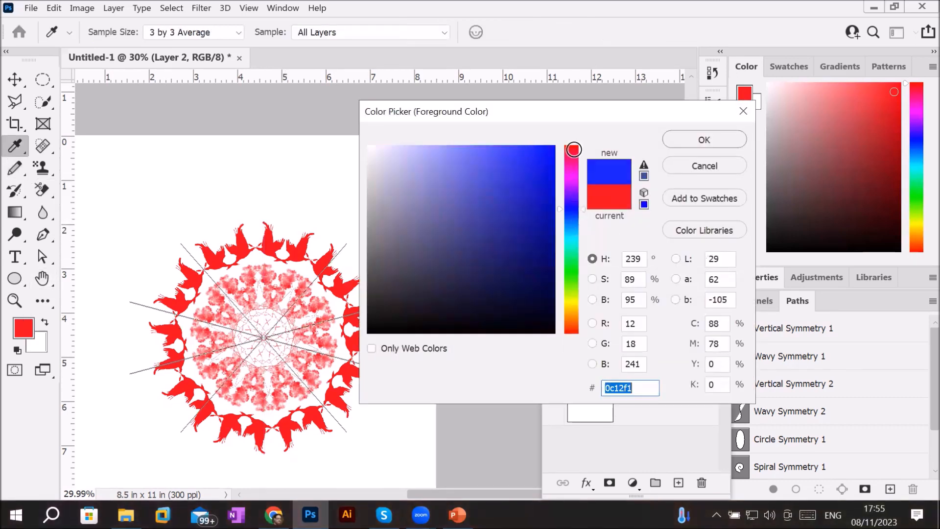
pyautogui.click(688, 139)
# Draw blue pencil leaves, larger petals with triangular tips and connecting curves over the red linework at the mandala's centre.
pyautogui.scroll(3, 268, 321)
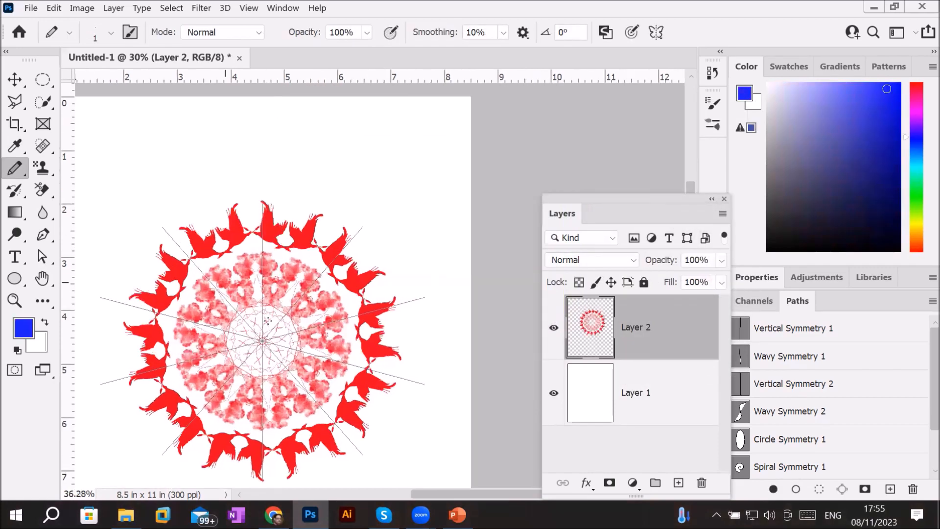
pyautogui.scroll(5, 205, 371)
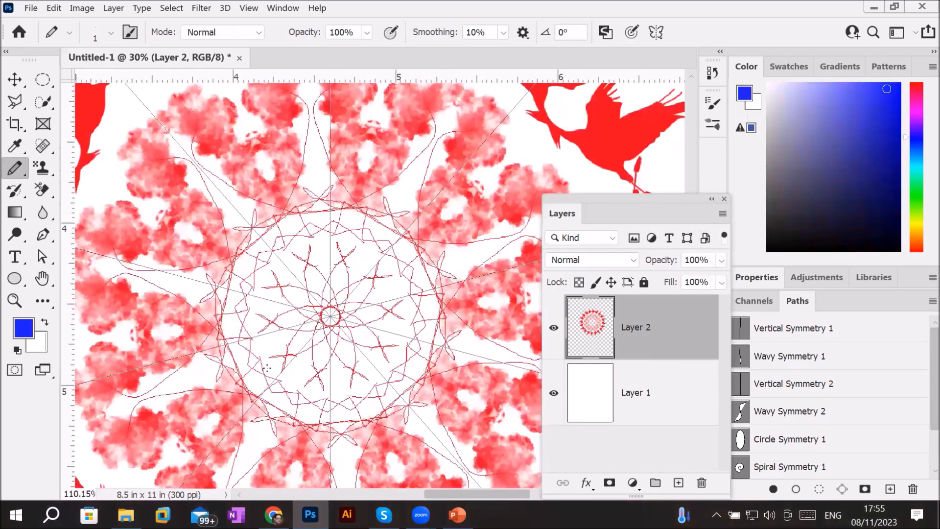
pyautogui.scroll(1, 269, 368)
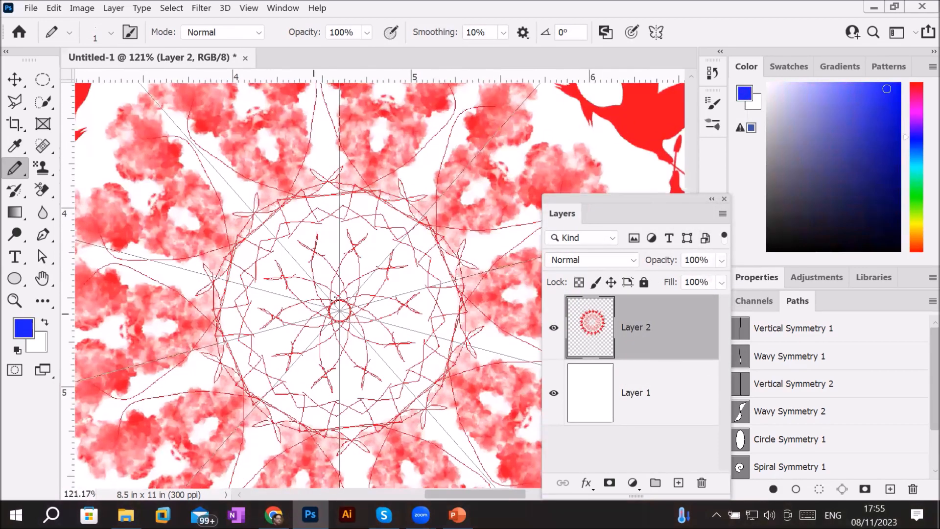
pyautogui.moveTo(348, 276); pyautogui.dragTo(346, 305)
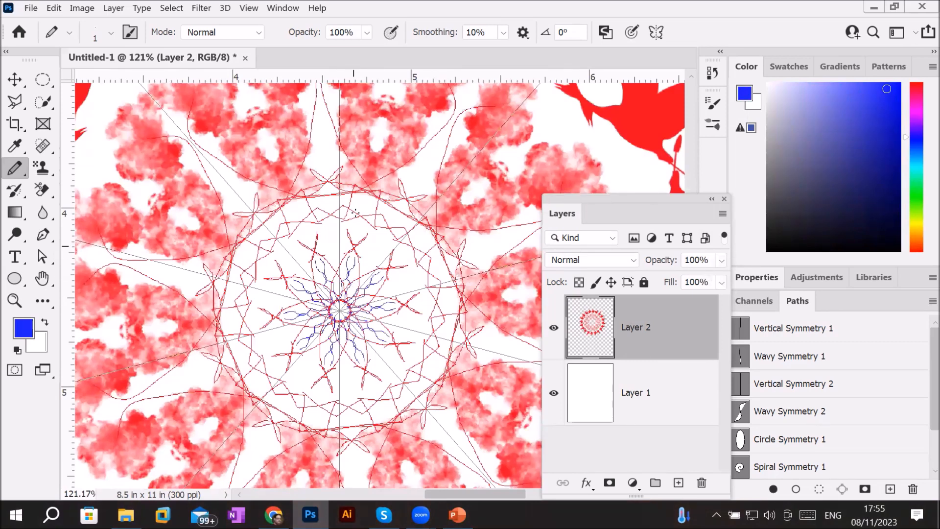
pyautogui.moveTo(308, 225)
pyautogui.mouseDown()
pyautogui.moveTo(311, 245)
pyautogui.moveTo(333, 265)
pyautogui.moveTo(326, 313)
pyautogui.moveTo(321, 306)
pyautogui.mouseUp()
pyautogui.scroll(4, 322, 306)
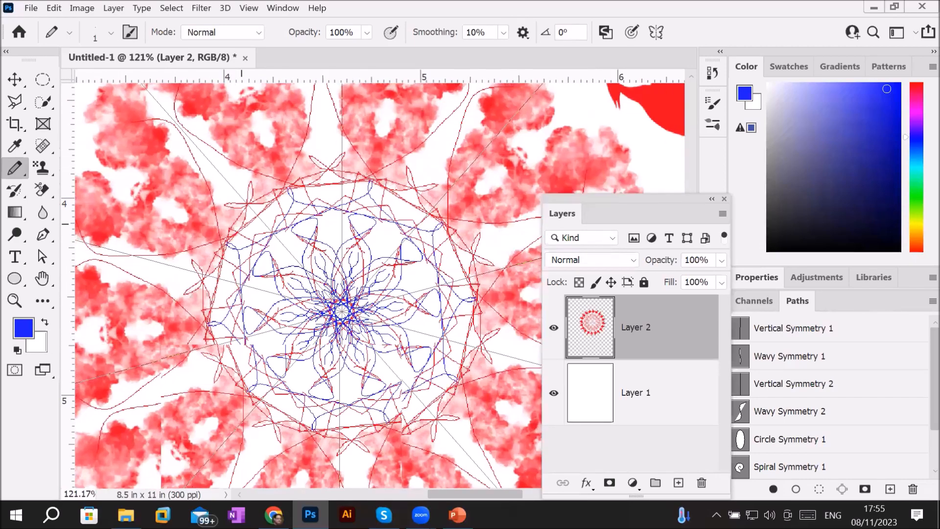
pyautogui.scroll(1, 332, 295)
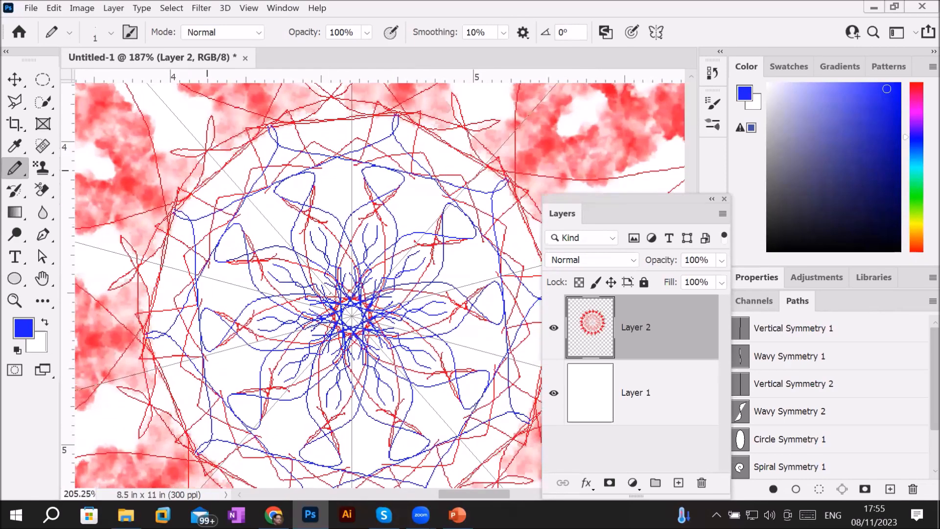
pyautogui.scroll(3, 331, 292)
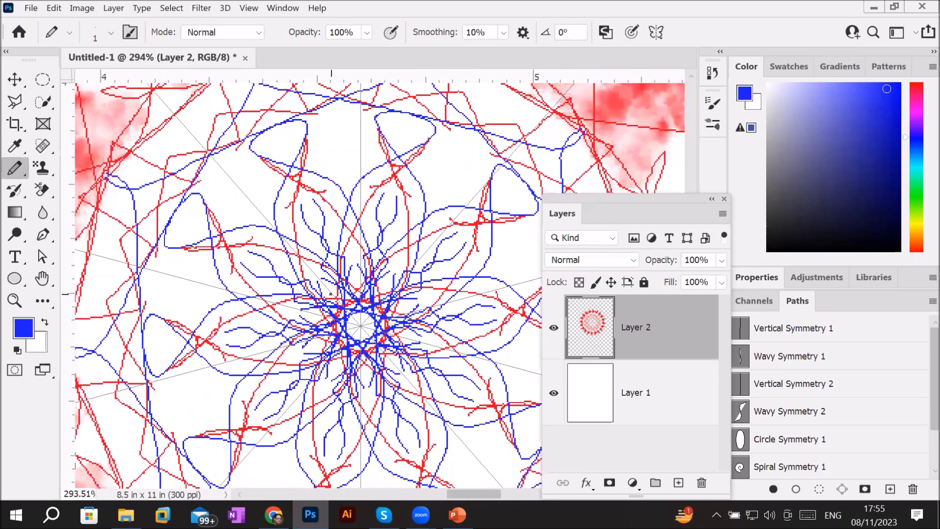
pyautogui.scroll(3, 331, 294)
# Draw long blue pencil curves across the smoke and bird rings, extending beyond the birds and through the mandala's centre.
pyautogui.scroll(-3, 331, 294)
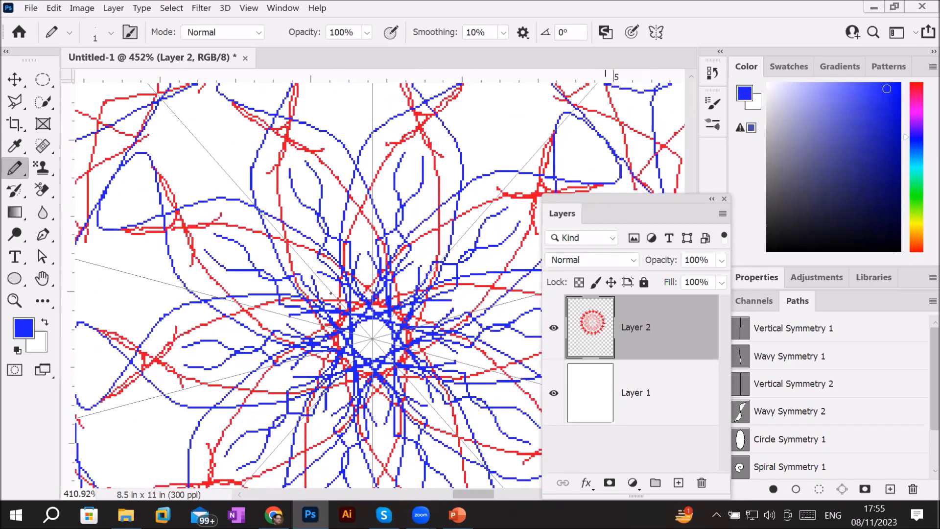
pyautogui.scroll(-2, 331, 294)
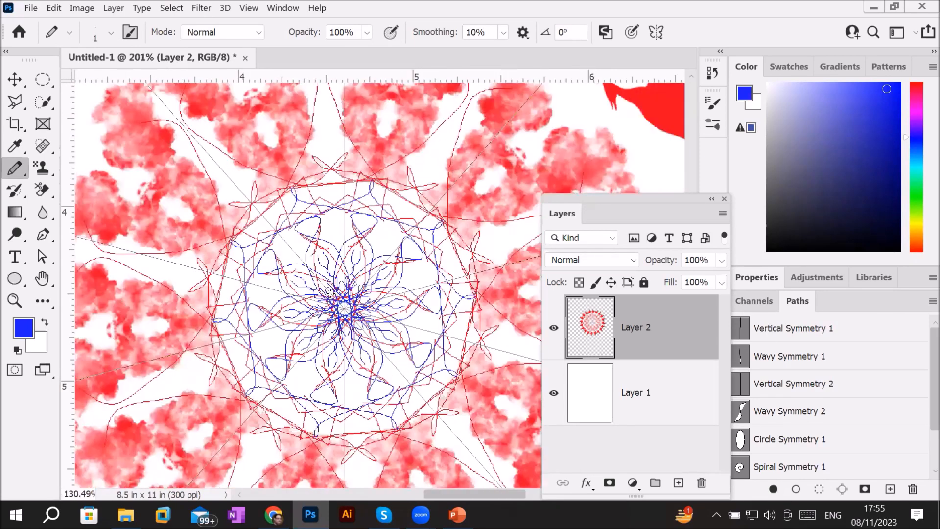
pyautogui.scroll(-3, 343, 308)
pyautogui.scroll(-1, 330, 302)
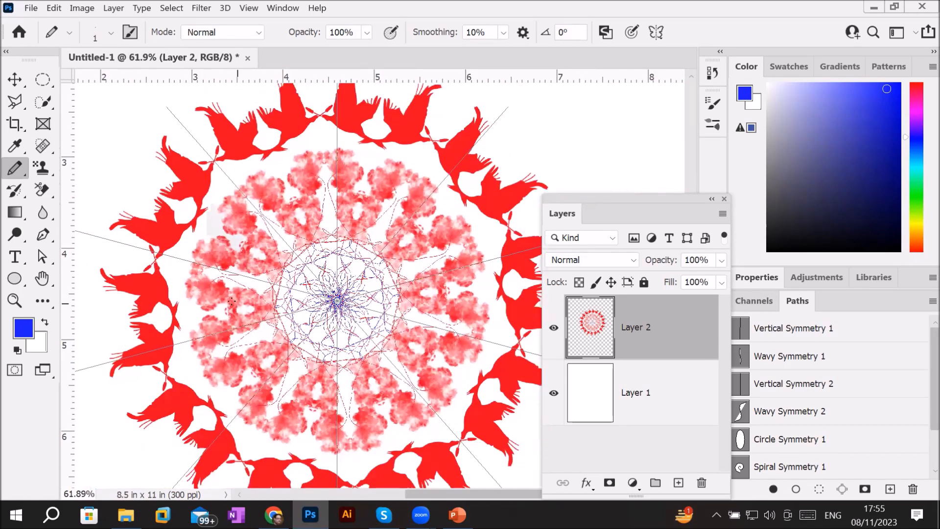
pyautogui.moveTo(215, 287)
pyautogui.mouseDown()
pyautogui.moveTo(156, 328)
pyautogui.moveTo(142, 374)
pyautogui.moveTo(84, 435)
pyautogui.mouseUp()
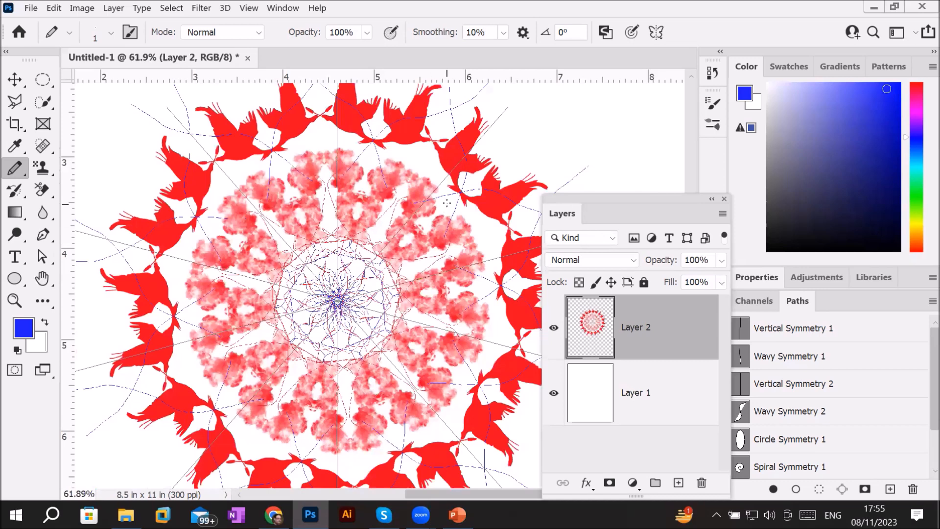
pyautogui.moveTo(452, 208)
pyautogui.mouseDown()
pyautogui.moveTo(481, 243)
pyautogui.moveTo(487, 275)
pyautogui.moveTo(446, 317)
pyautogui.moveTo(255, 304)
pyautogui.moveTo(151, 337)
pyautogui.moveTo(83, 376)
pyautogui.moveTo(105, 404)
pyautogui.moveTo(169, 411)
pyautogui.moveTo(338, 360)
pyautogui.mouseUp()
pyautogui.scroll(2, 339, 360)
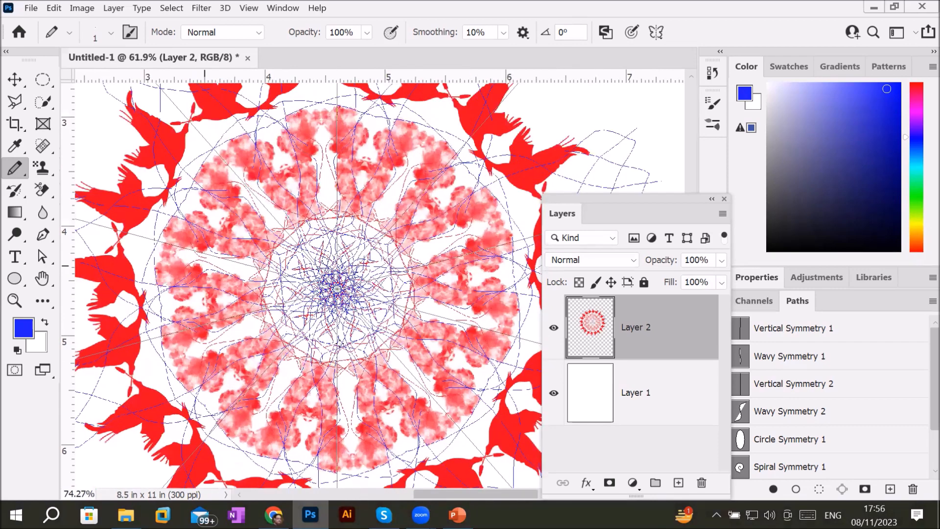
pyautogui.scroll(8, 343, 361)
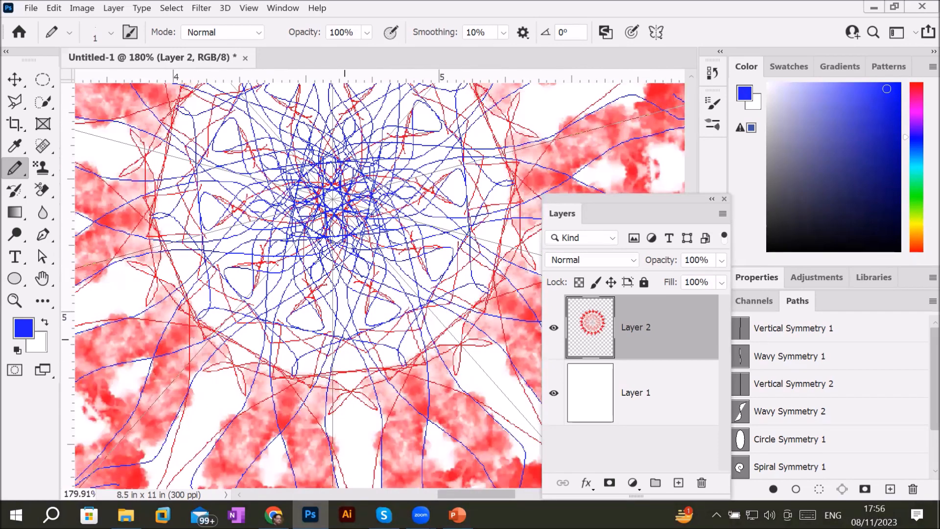
# Free-transform the mandala artwork on Layer 2 and move it to X 1275.50 px, Y 1768.50 px.
pyautogui.scroll(-13, 345, 342)
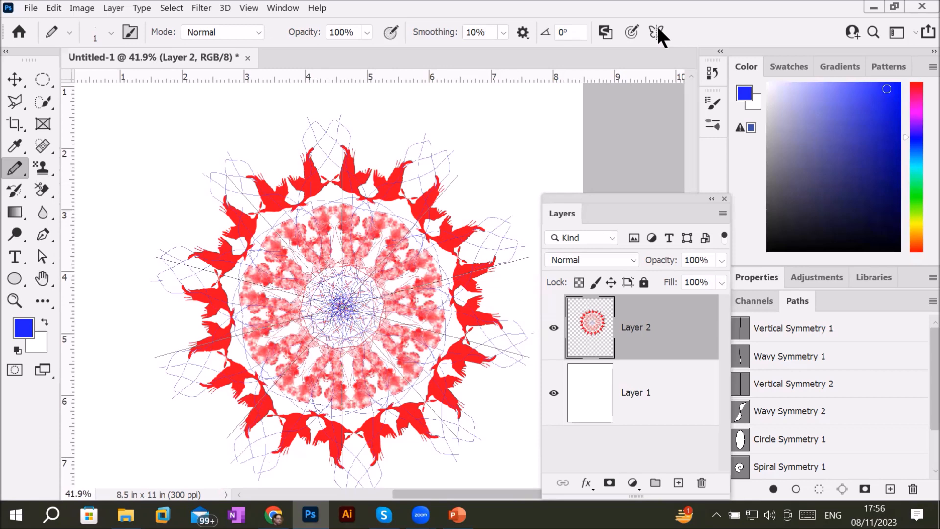
pyautogui.scroll(-3, 448, 218)
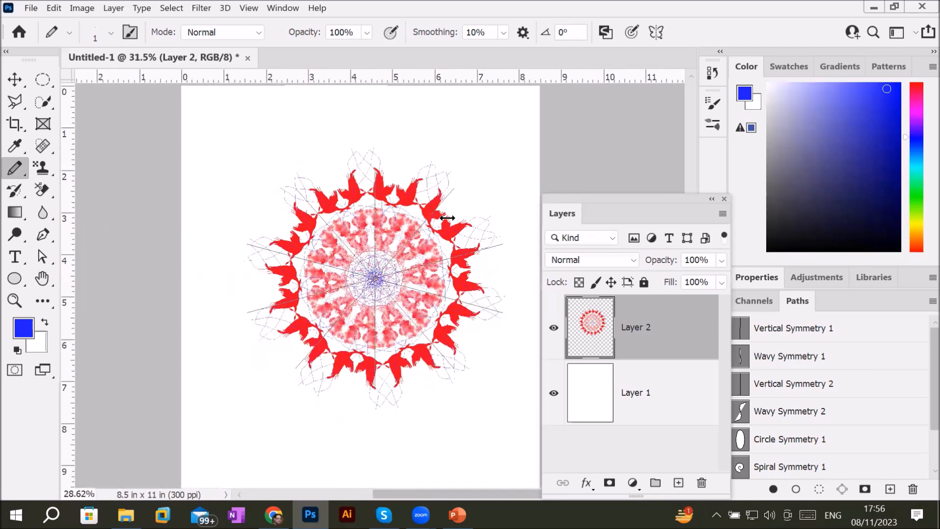
pyautogui.scroll(-2, 447, 218)
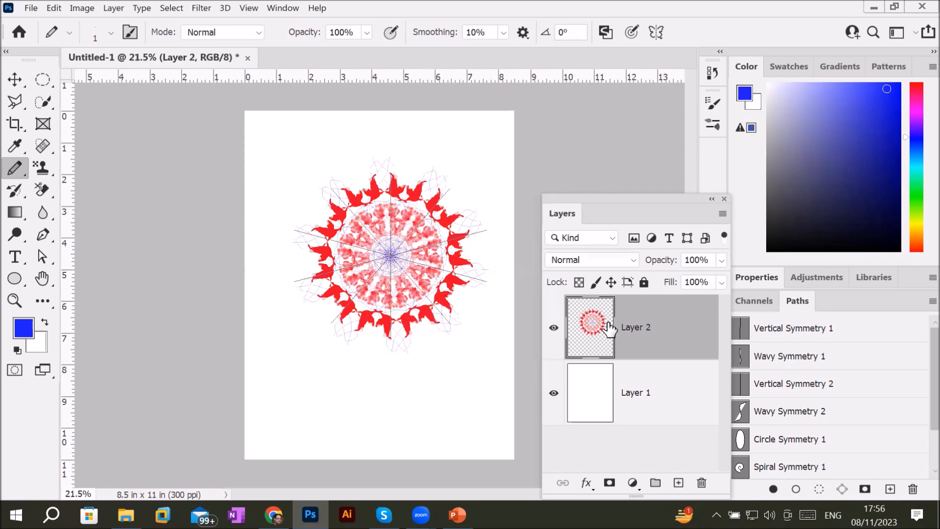
pyautogui.hotkey('ctrl', 't')
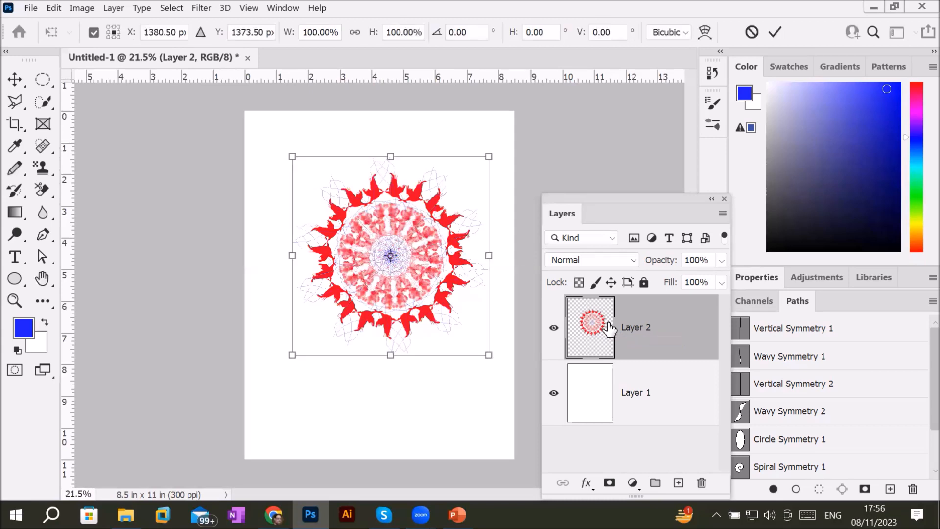
pyautogui.moveTo(390, 290); pyautogui.dragTo(393, 332)
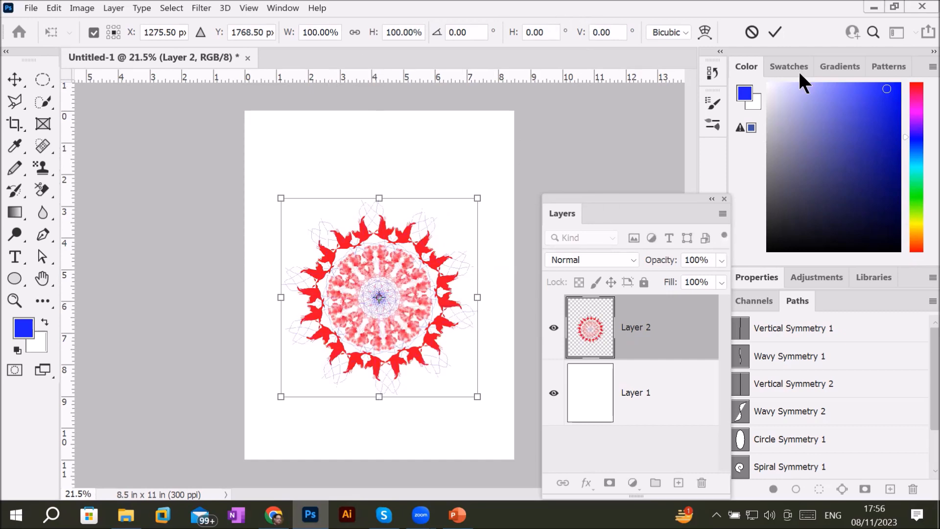
# Move the floating Layers panel higher over the canvas and expand the Properties of Layer 2.
pyautogui.moveTo(648, 196); pyautogui.dragTo(594, 93)
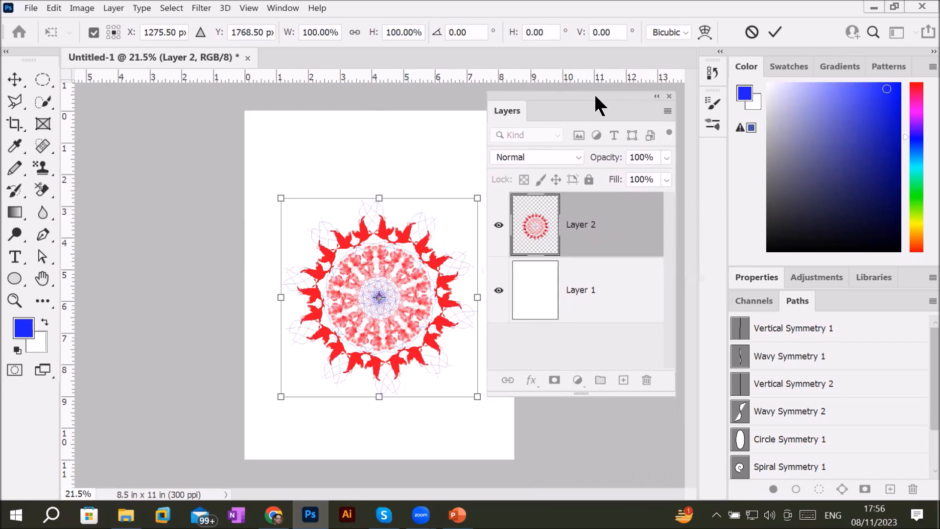
pyautogui.click(745, 277)
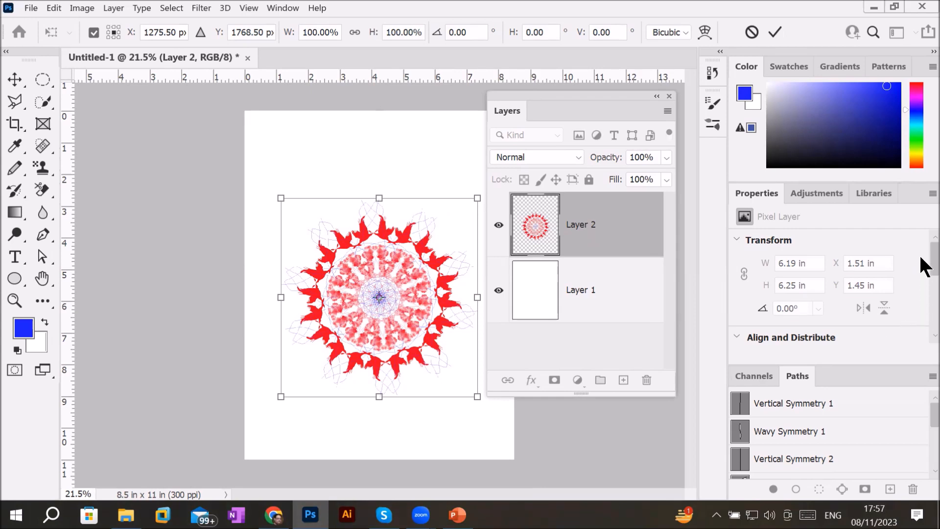
# Apply the pending transform of the mandala and lower Layer 2's opacity to 15%.
pyautogui.moveTo(921, 256); pyautogui.dragTo(921, 226)
pyautogui.click(774, 31)
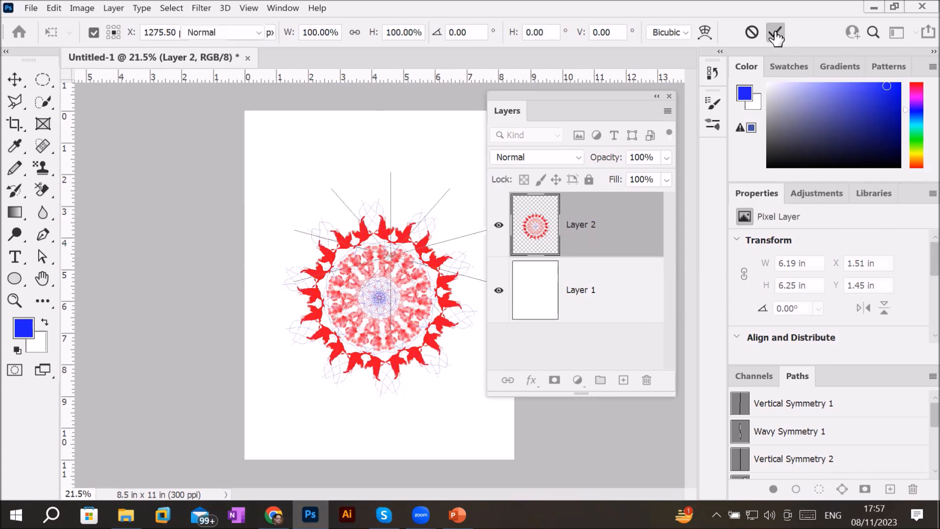
pyautogui.click(667, 157)
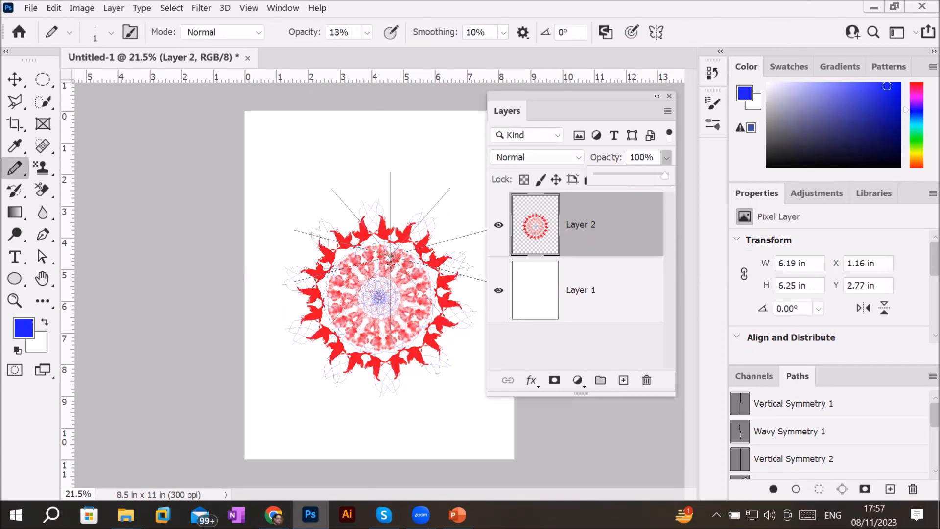
pyautogui.click(15, 79)
pyautogui.click(667, 158)
pyautogui.moveTo(668, 174); pyautogui.dragTo(608, 175)
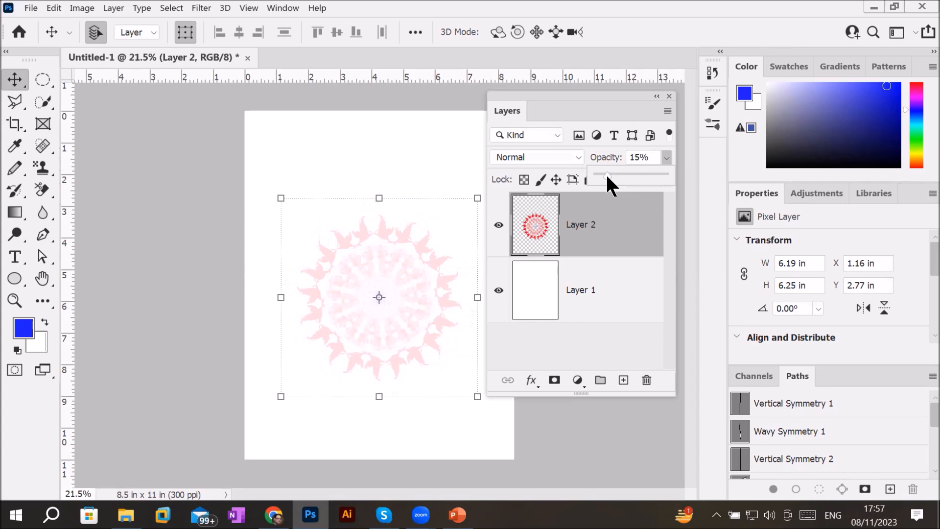
# Select the white Layer 1 and add a 6.62 × 7.51 in paragraph text box of Lorem Ipsum placeholder text, in blue 30 pt Abrasion, over the mandala.
pyautogui.click(333, 136)
pyautogui.click(333, 135)
pyautogui.scroll(3, 415, 267)
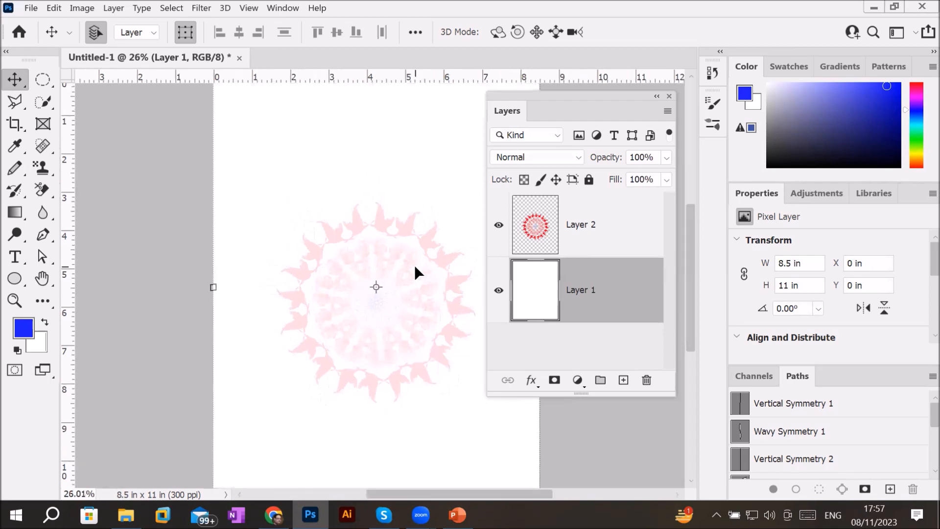
pyautogui.scroll(-3, 415, 268)
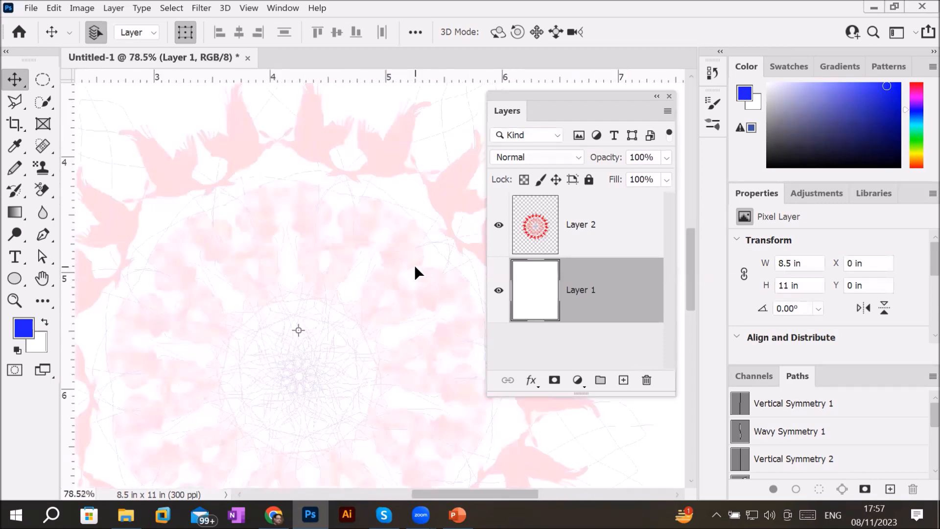
pyautogui.scroll(-2, 415, 265)
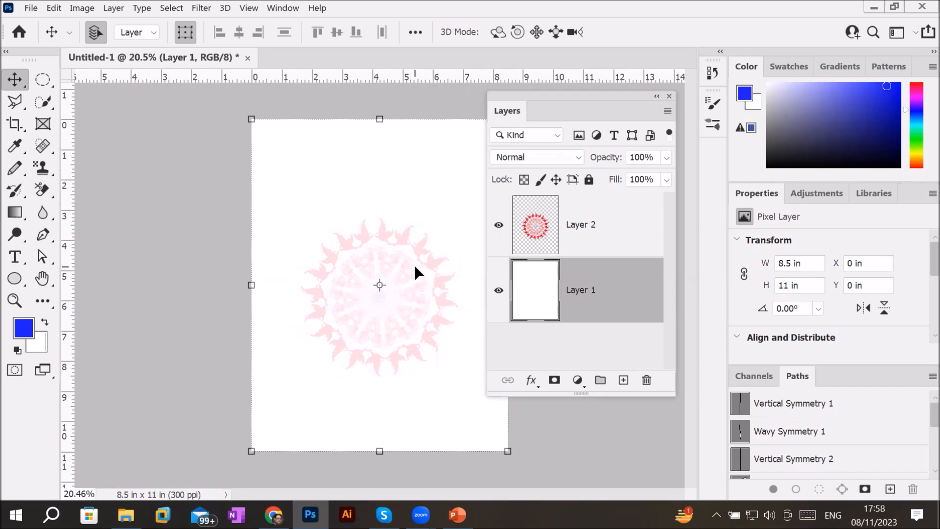
pyautogui.click(15, 257)
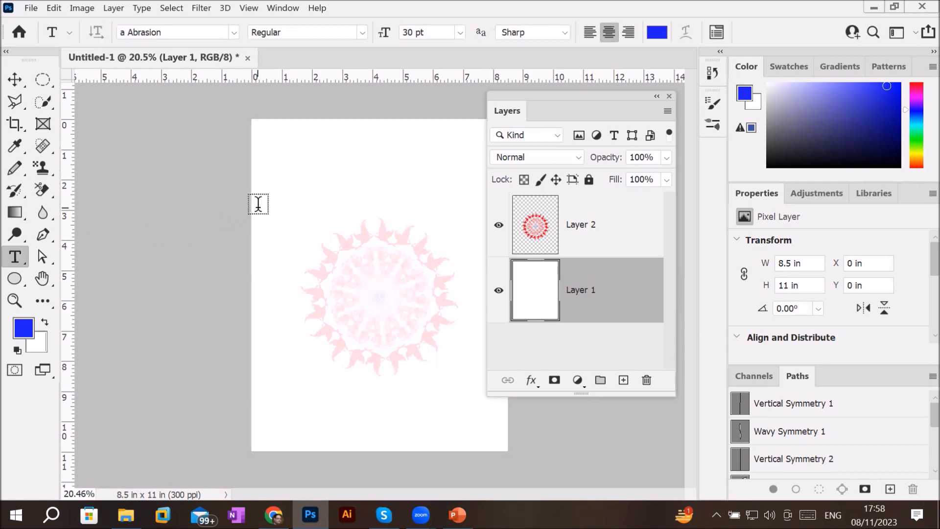
pyautogui.moveTo(273, 203); pyautogui.dragTo(473, 425)
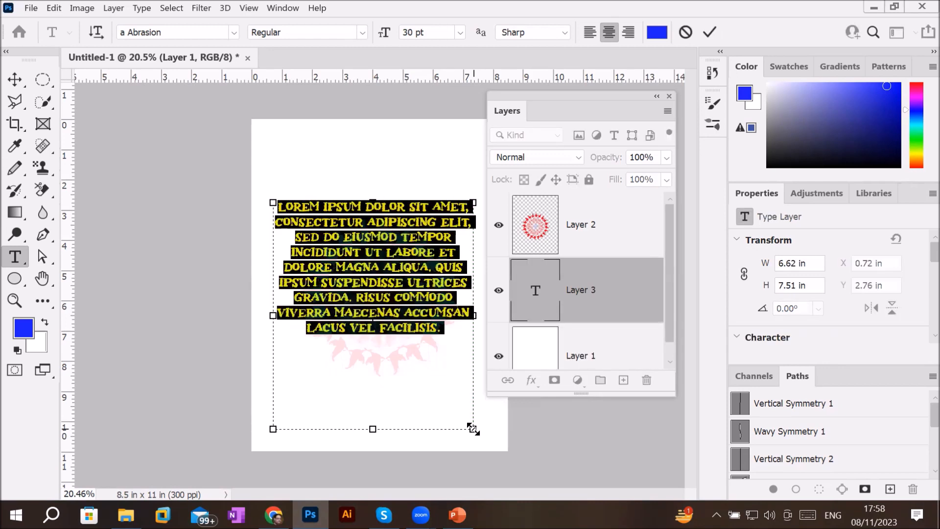
pyautogui.click(15, 79)
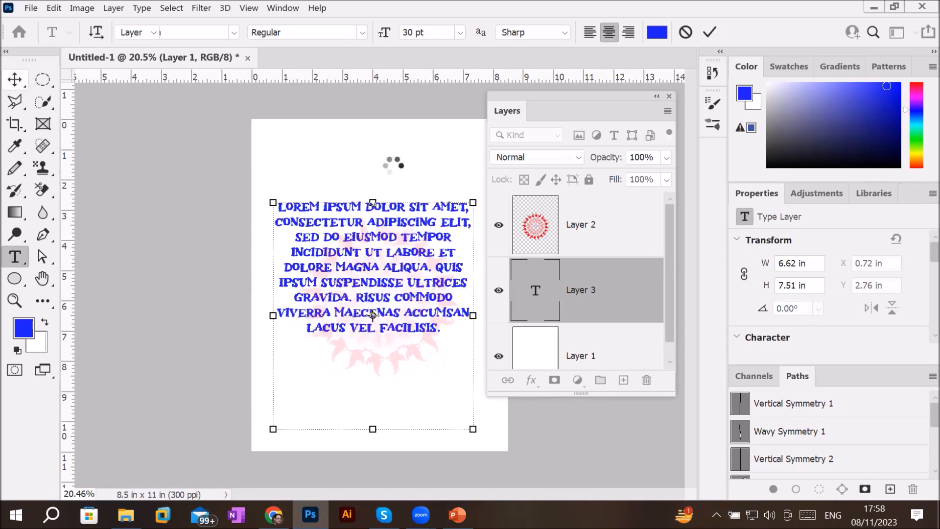
pyautogui.click(395, 164)
# Examine how the placeholder text reads over the faded mandala, both up close and at full-page size.
pyautogui.scroll(3, 385, 158)
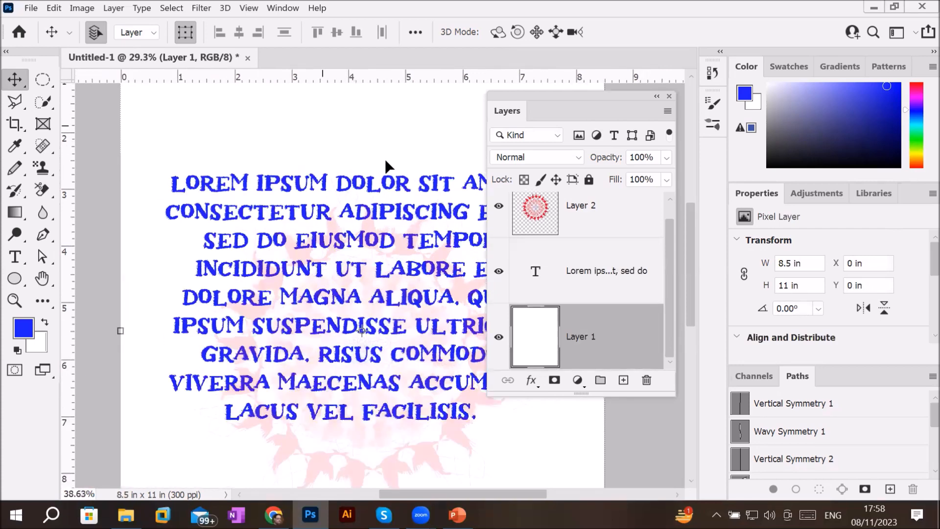
pyautogui.scroll(1, 384, 269)
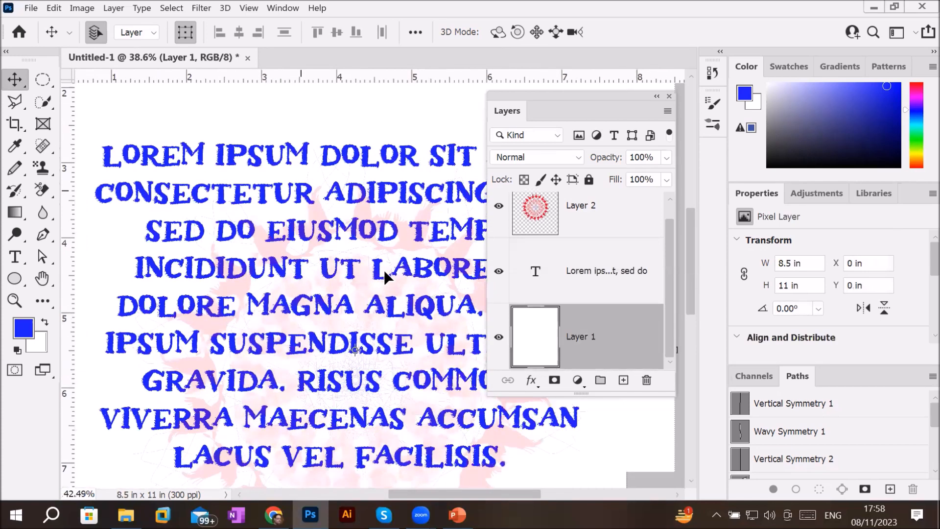
pyautogui.scroll(1, 384, 270)
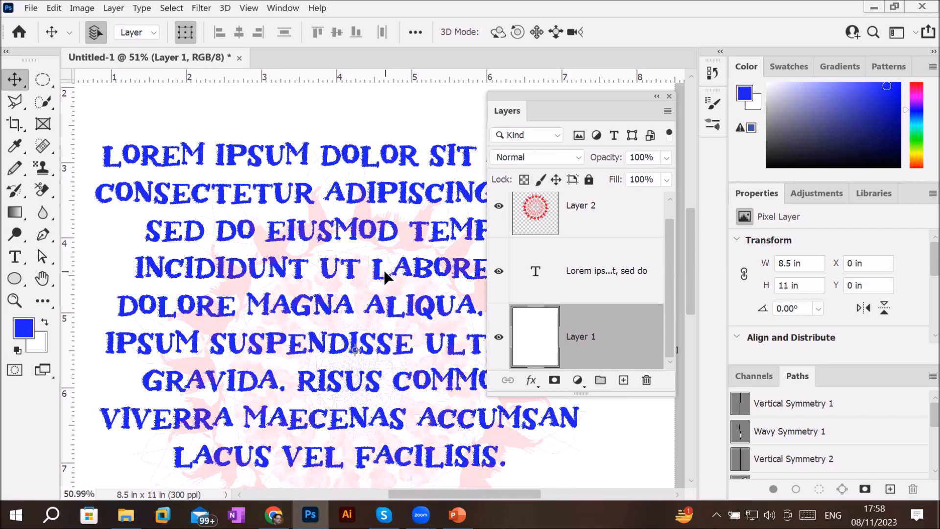
pyautogui.scroll(-1, 325, 262)
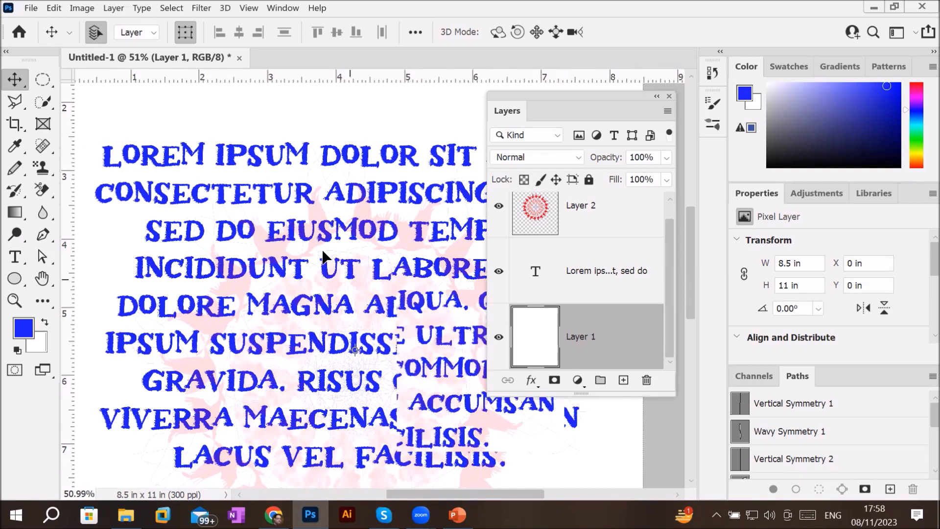
pyautogui.scroll(-5, 323, 254)
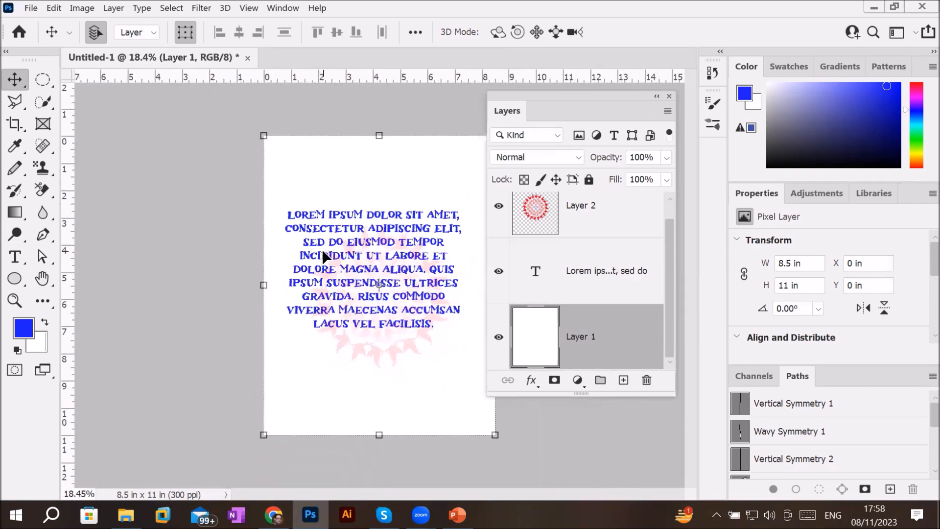
pyautogui.scroll(-1, 308, 267)
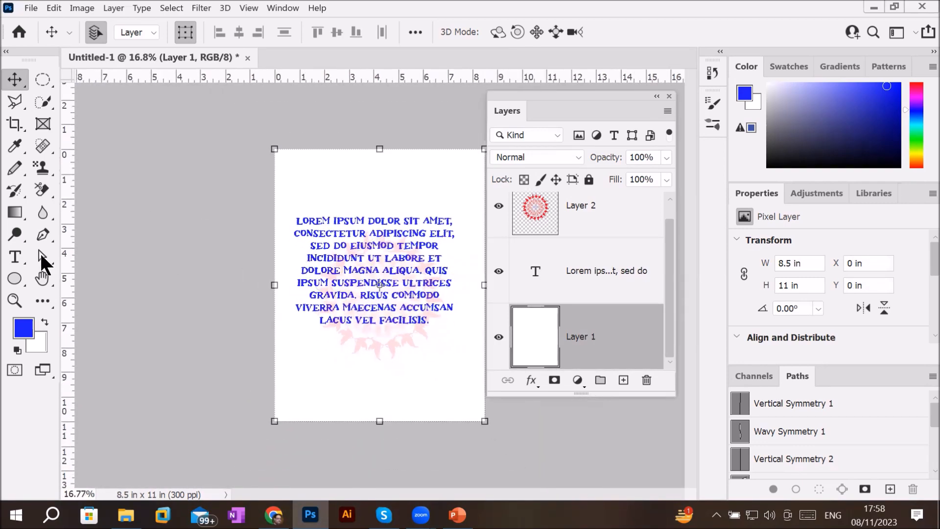
# Add an enlarged "Magazine Title" heading above the blue paragraph and move the paragraph up slightly beneath it.
pyautogui.click(17, 257)
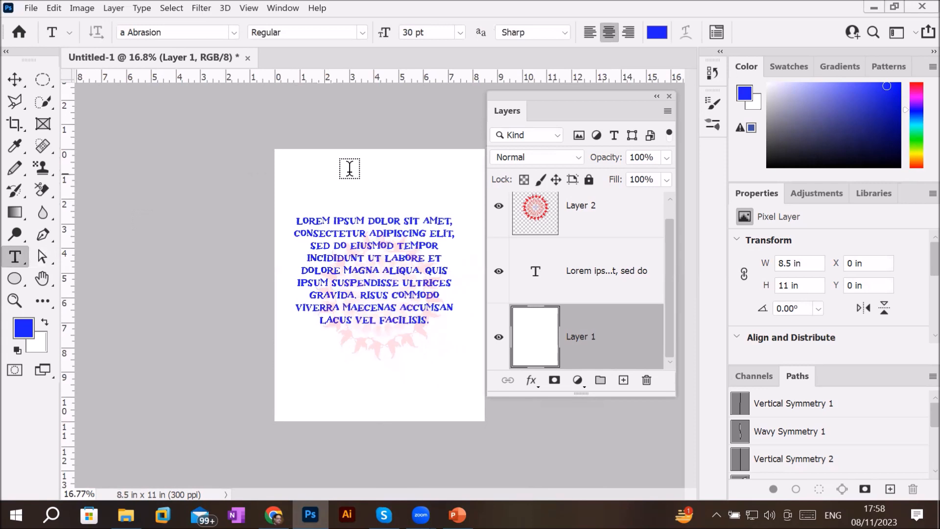
pyautogui.click(329, 183)
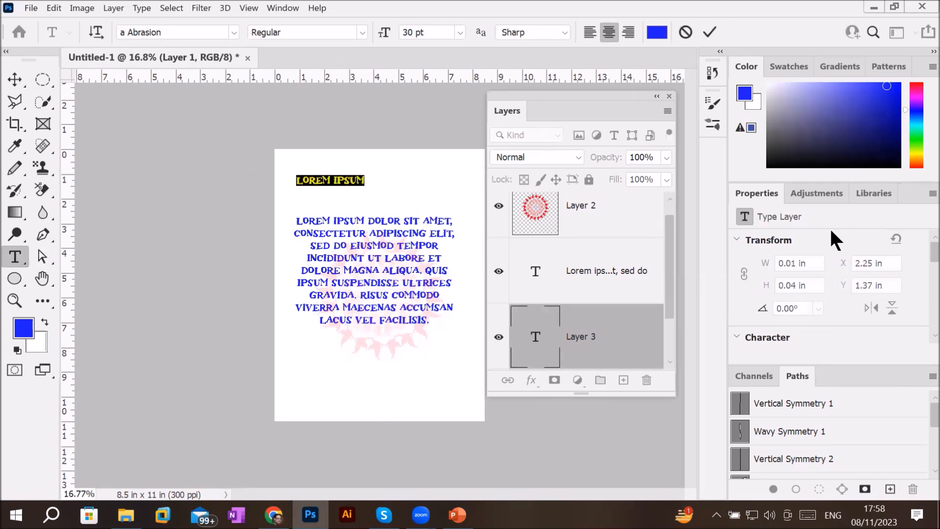
pyautogui.write('Magazine Title')
pyautogui.hotkey('ctrl', 't')
pyautogui.moveTo(373, 186); pyautogui.dragTo(465, 205)
pyautogui.moveTo(357, 184); pyautogui.dragTo(366, 170)
pyautogui.press('Return')
pyautogui.moveTo(385, 295); pyautogui.dragTo(392, 287)
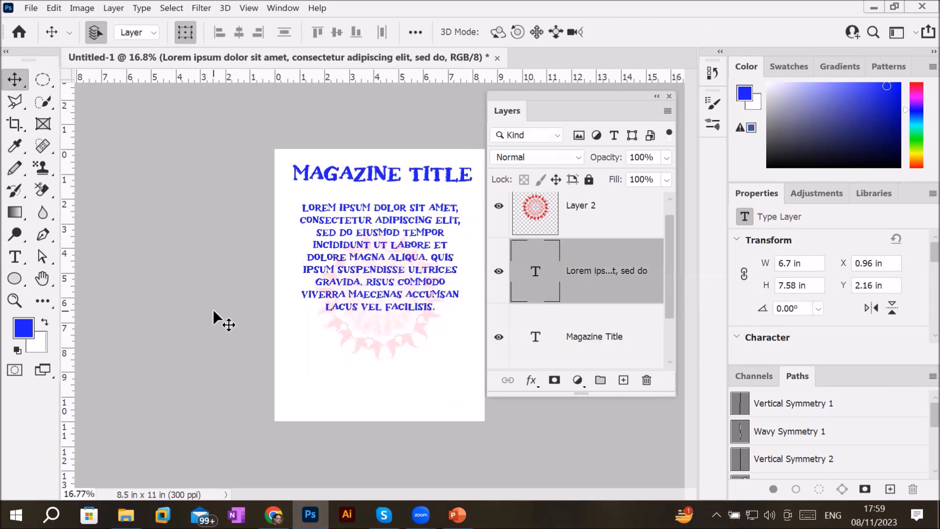
pyautogui.click(213, 309)
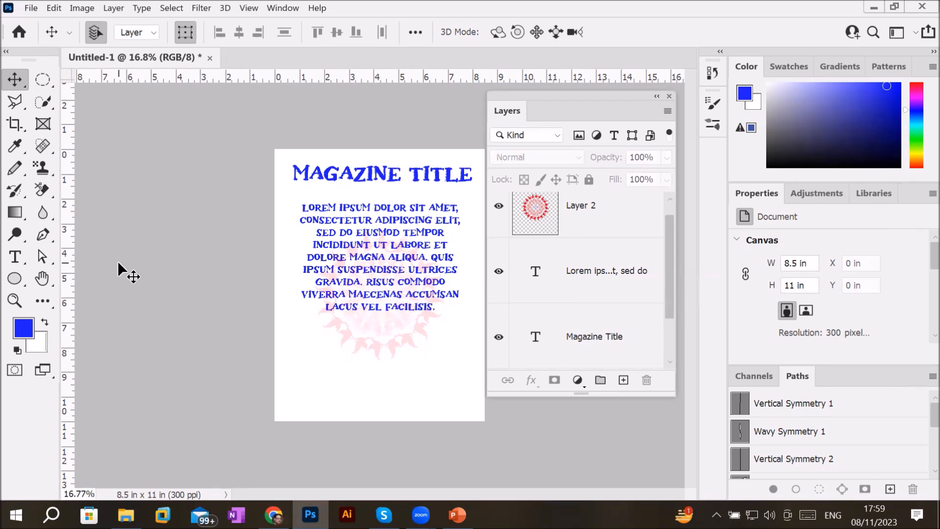
# Choose the Color Replacement tool and open the apple photo kaleb-lovell-g4HDMoApfnw-unsplash.jpg from the file manager.
pyautogui.click(15, 168)
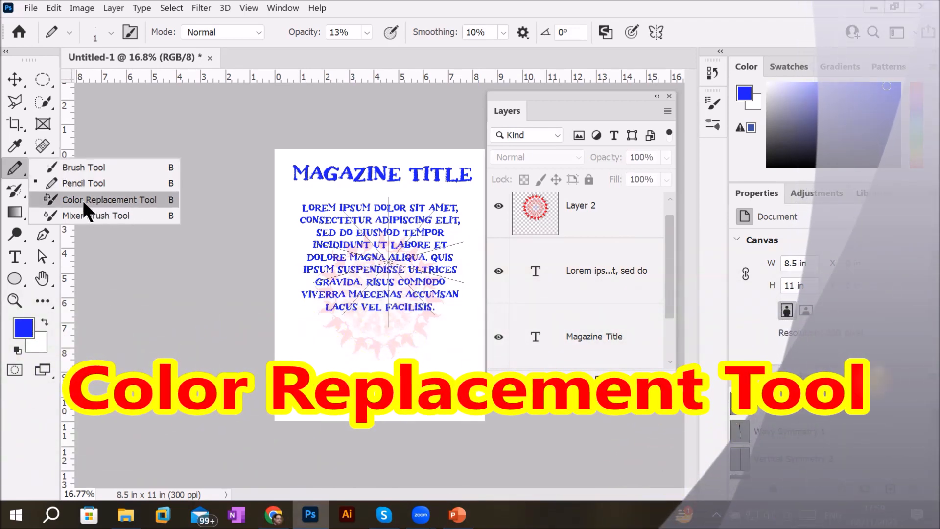
pyautogui.click(146, 200)
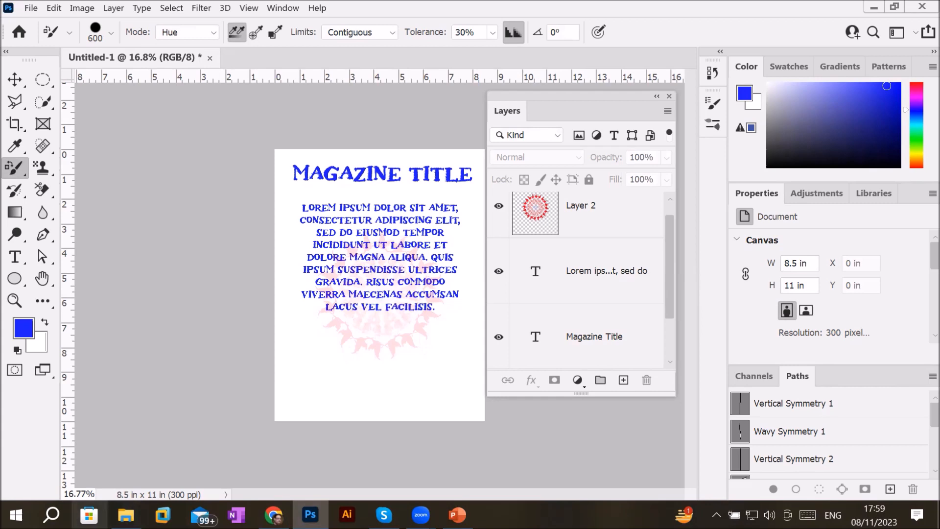
pyautogui.moveTo(125, 514)
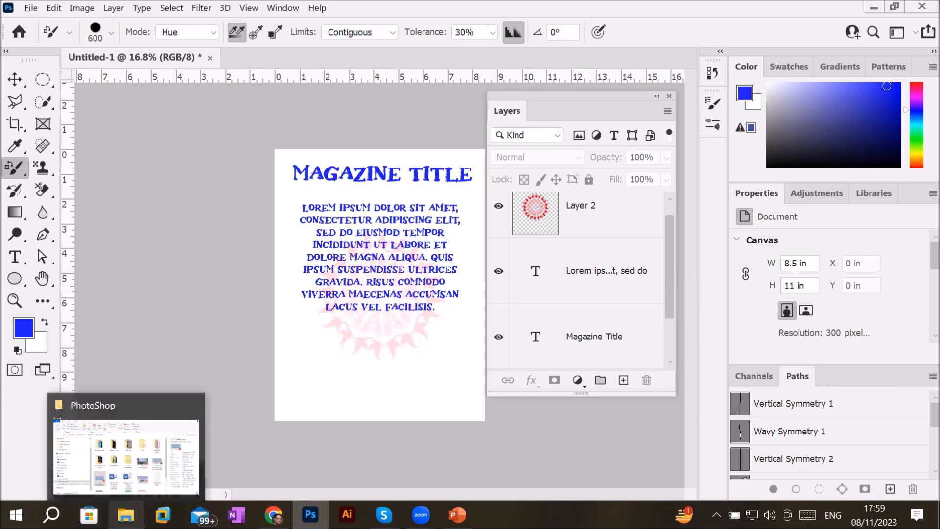
pyautogui.click(126, 514)
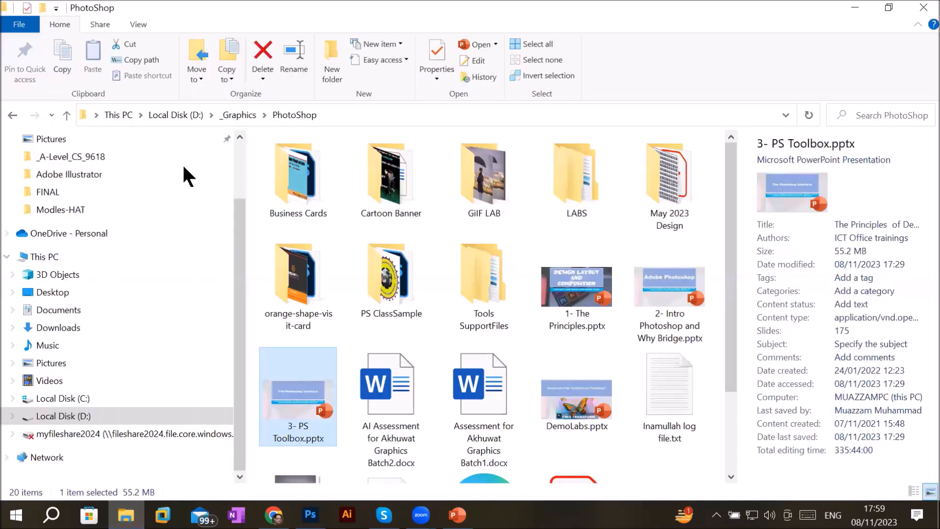
pyautogui.click(133, 327)
pyautogui.moveTo(283, 175); pyautogui.dragTo(375, 55)
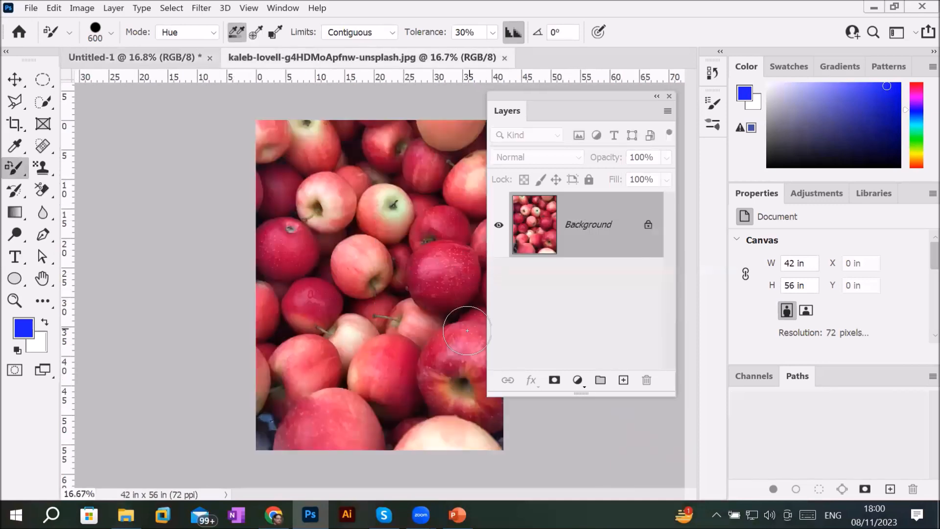
# Move the Layers panel off the apple photo and unlock its Background layer.
pyautogui.scroll(3, 467, 330)
pyautogui.moveTo(572, 93); pyautogui.dragTo(663, 140)
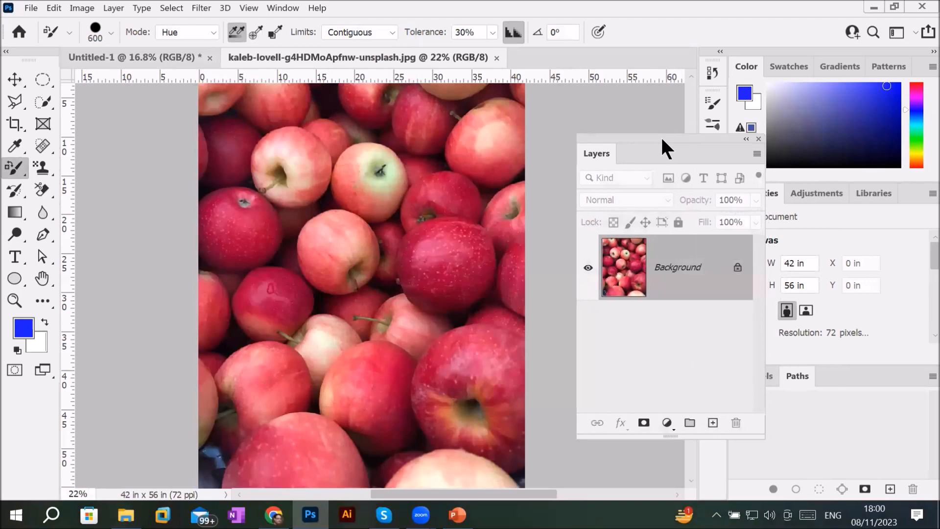
pyautogui.scroll(1, 488, 267)
pyautogui.scroll(2, 488, 266)
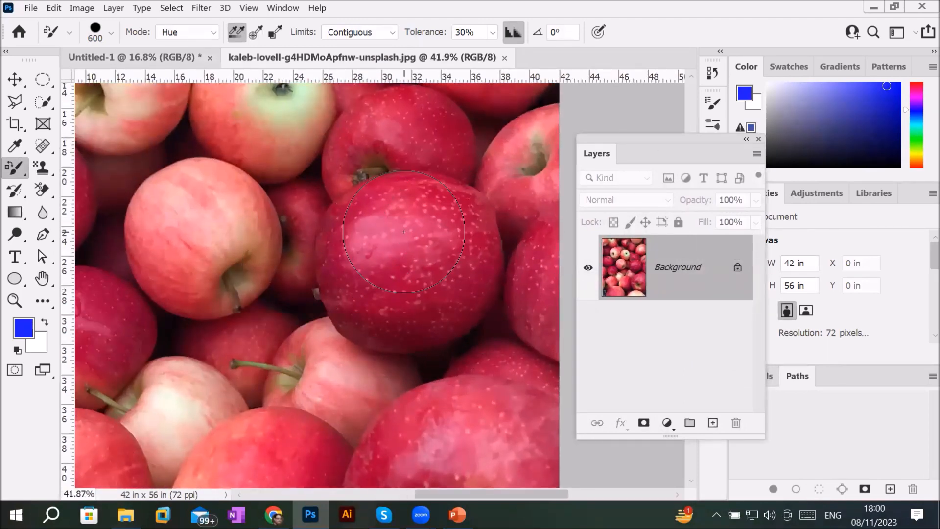
pyautogui.click(738, 267)
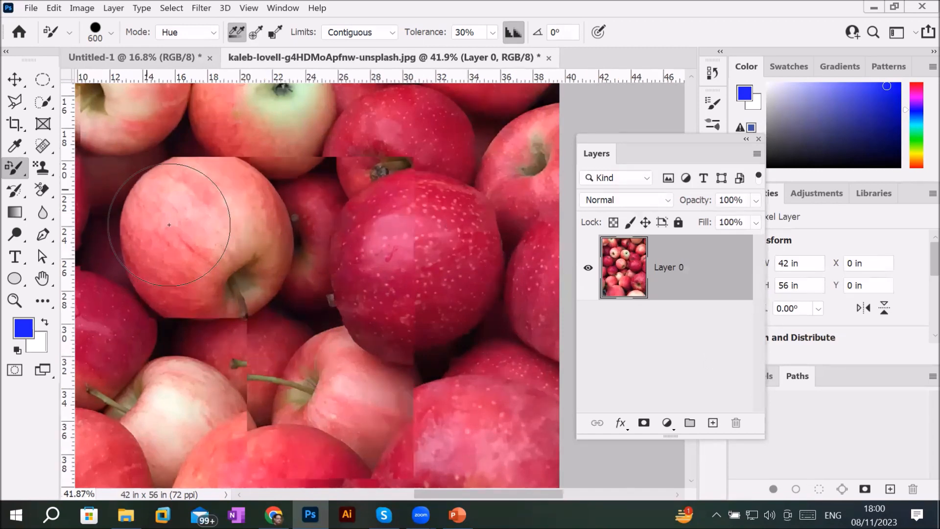
# Select the whole light-red apple near the photo's centre with the Quick Selection tool.
pyautogui.scroll(3, 220, 211)
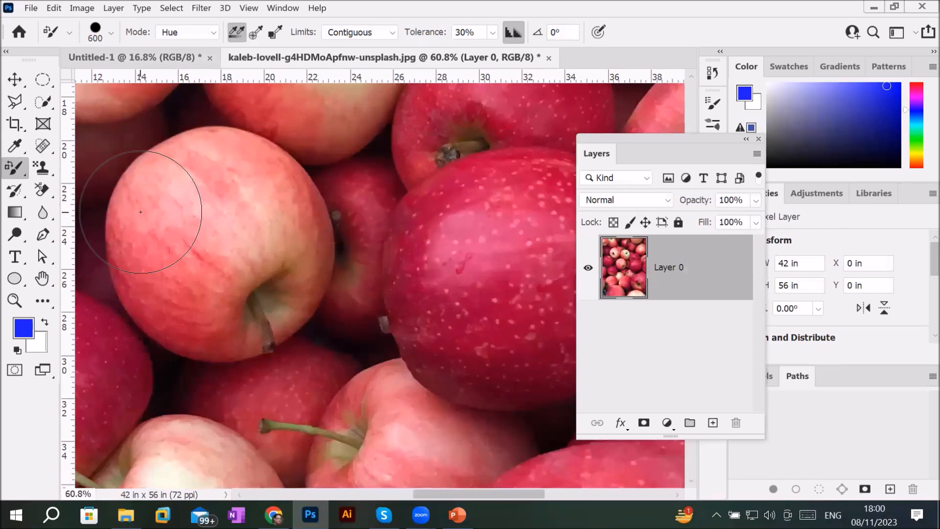
pyautogui.press('space')
pyautogui.moveTo(176, 202); pyautogui.dragTo(270, 211)
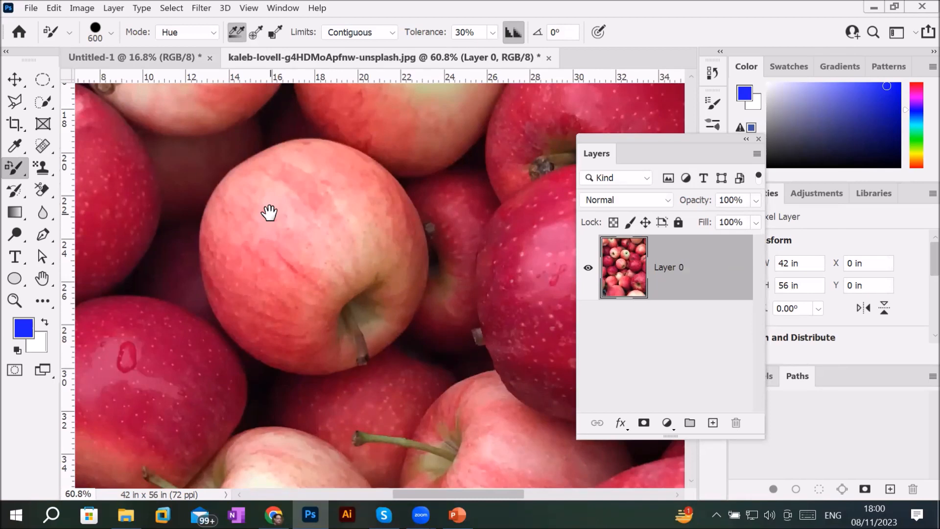
pyautogui.click(43, 103)
pyautogui.click(266, 180)
pyautogui.moveTo(285, 229); pyautogui.dragTo(329, 284)
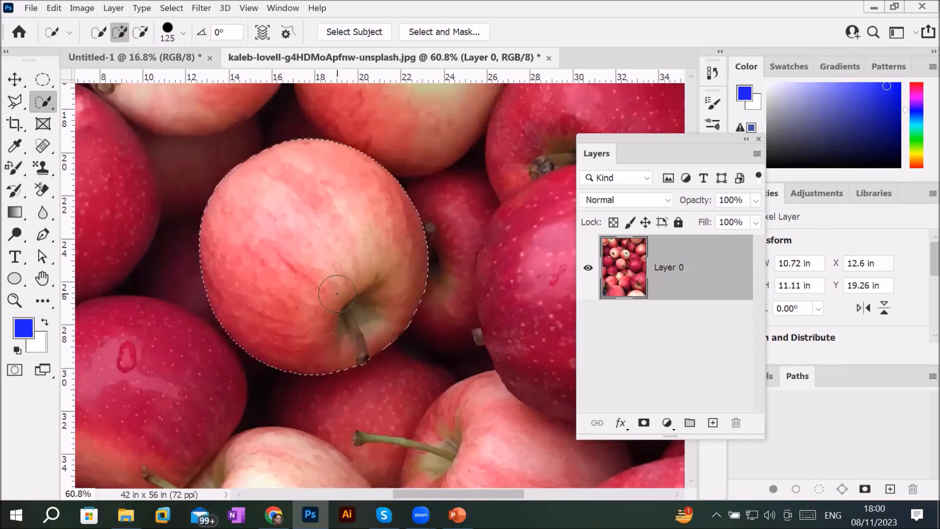
# Return to the Color Replacement tool and set the foreground color to bright green 0bf710.
pyautogui.rightClick(14, 168)
pyautogui.click(128, 197)
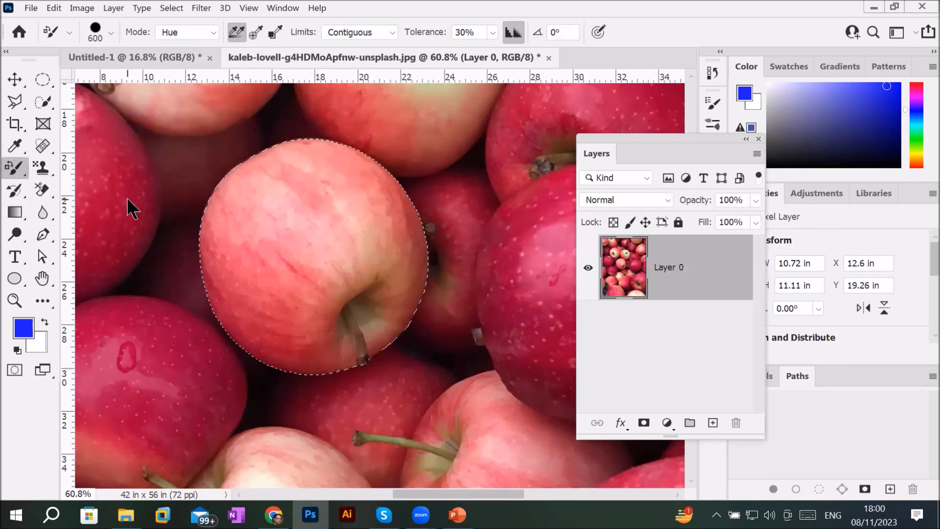
pyautogui.click(24, 327)
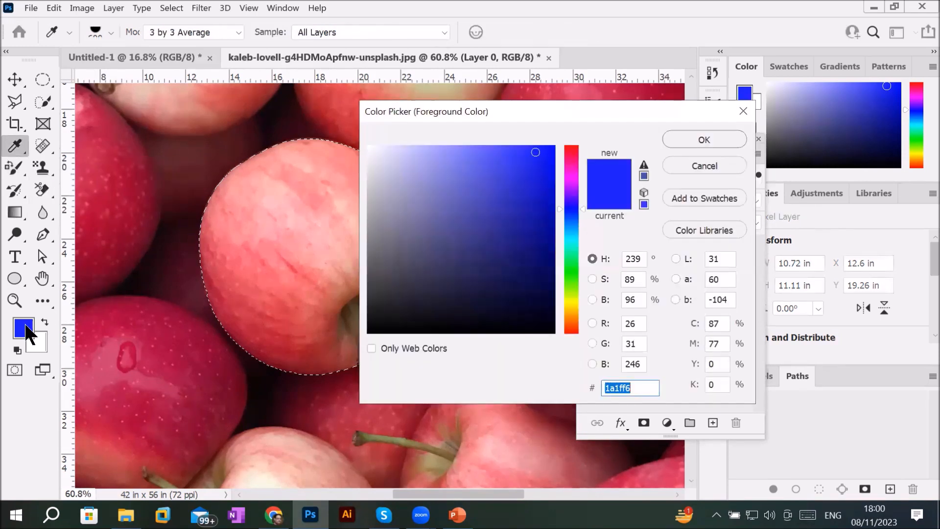
pyautogui.click(576, 270)
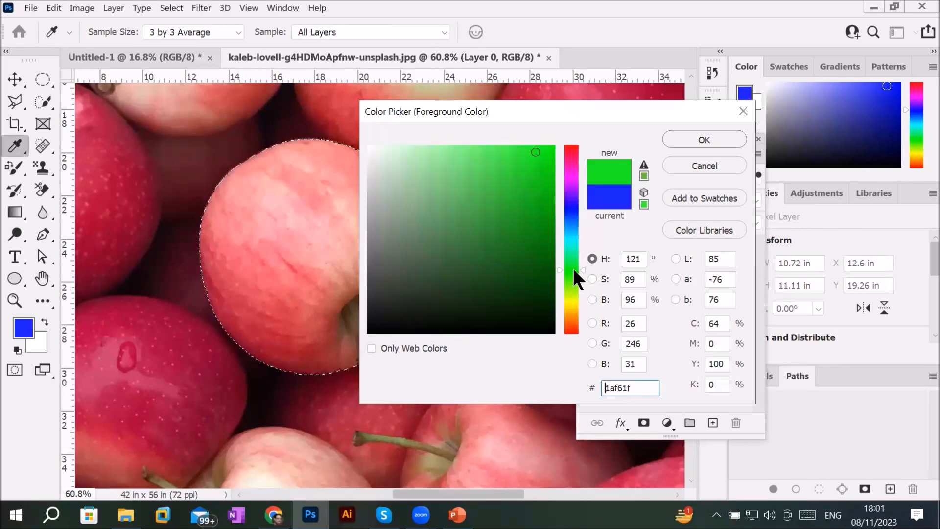
pyautogui.click(551, 152)
pyautogui.moveTo(552, 152); pyautogui.dragTo(547, 151)
pyautogui.click(695, 137)
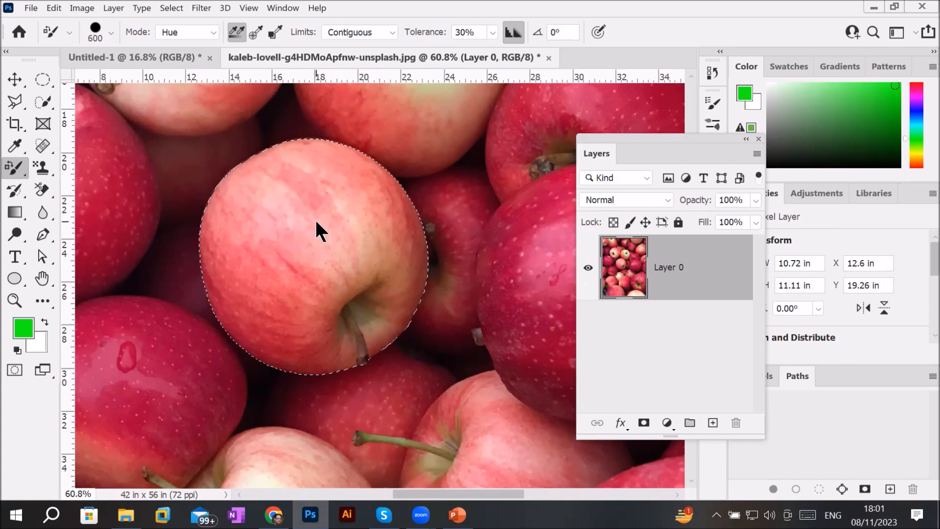
pyautogui.click(212, 31)
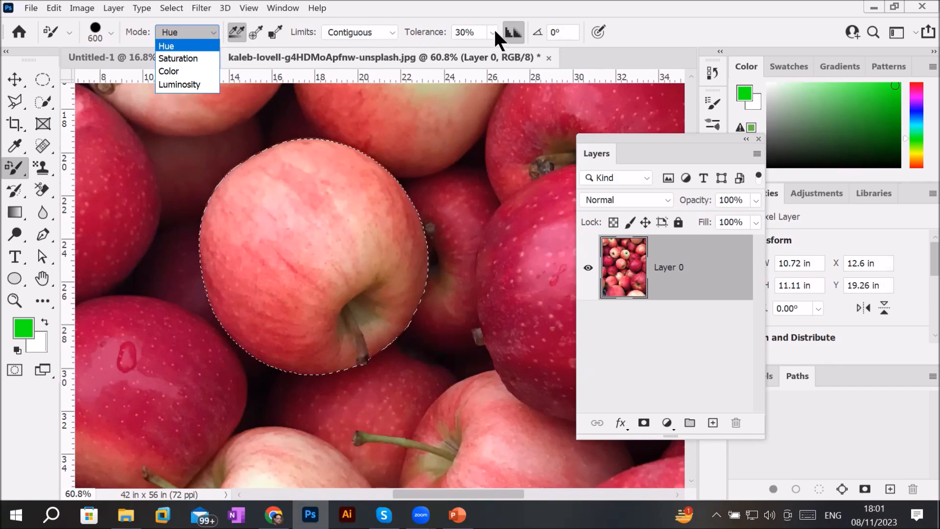
pyautogui.click(395, 32)
pyautogui.click(392, 32)
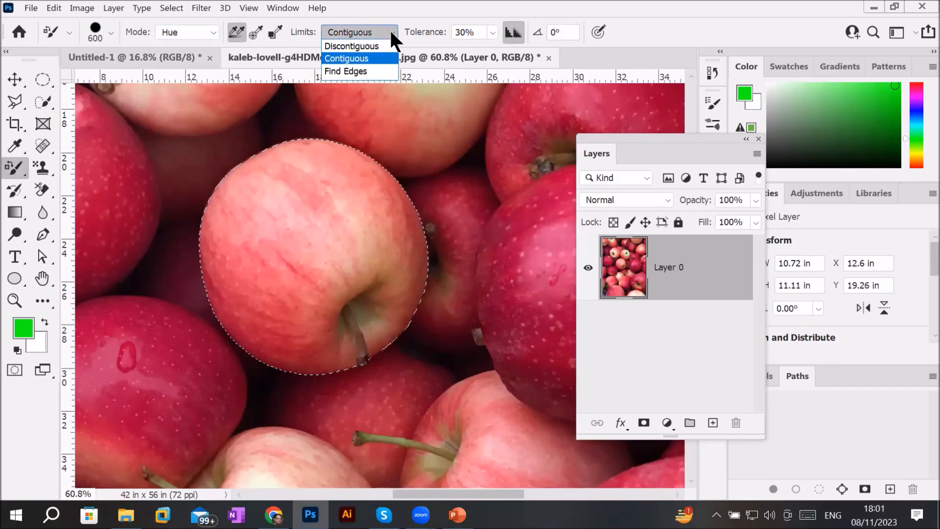
pyautogui.click(338, 31)
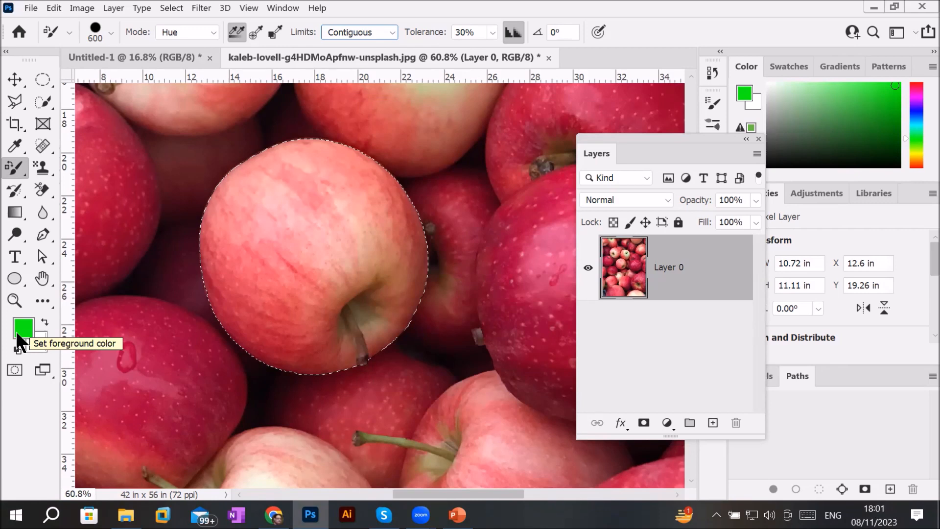
# Paint the selected apple green using Color Replacement in Hue mode, and clear the selection to check the whole photo.
pyautogui.moveTo(262, 205)
pyautogui.mouseDown()
pyautogui.moveTo(305, 224)
pyautogui.moveTo(337, 273)
pyautogui.moveTo(338, 307)
pyautogui.moveTo(321, 326)
pyautogui.mouseUp()
pyautogui.moveTo(210, 268)
pyautogui.mouseDown()
pyautogui.moveTo(220, 232)
pyautogui.moveTo(307, 183)
pyautogui.mouseUp()
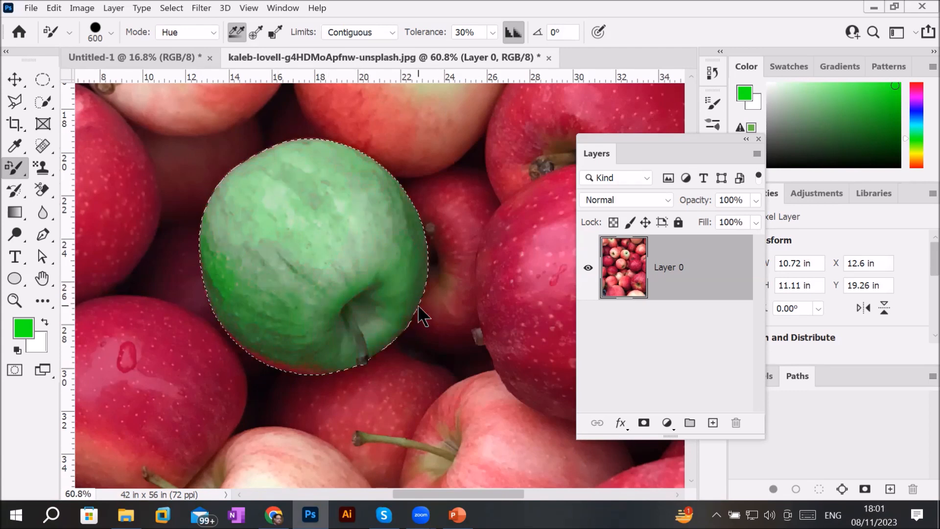
pyautogui.hotkey('ctrl', 'd')
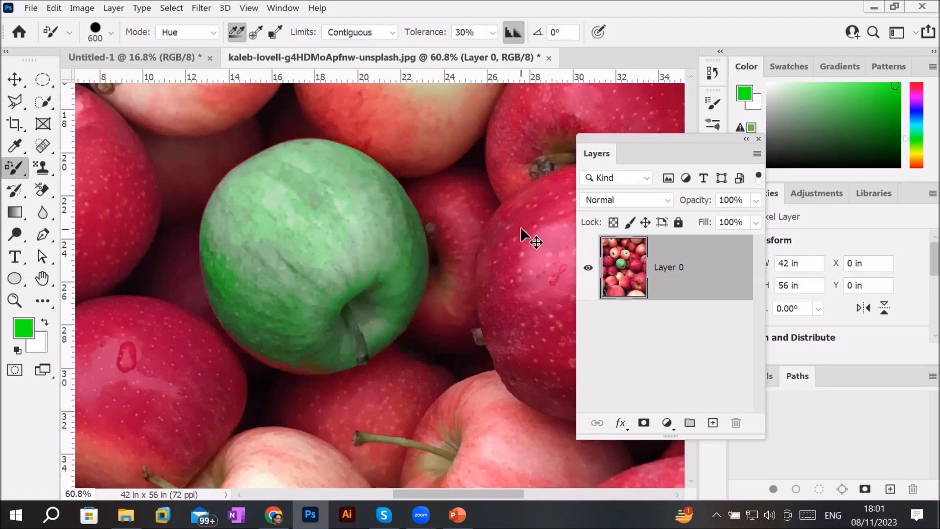
pyautogui.scroll(-8, 529, 240)
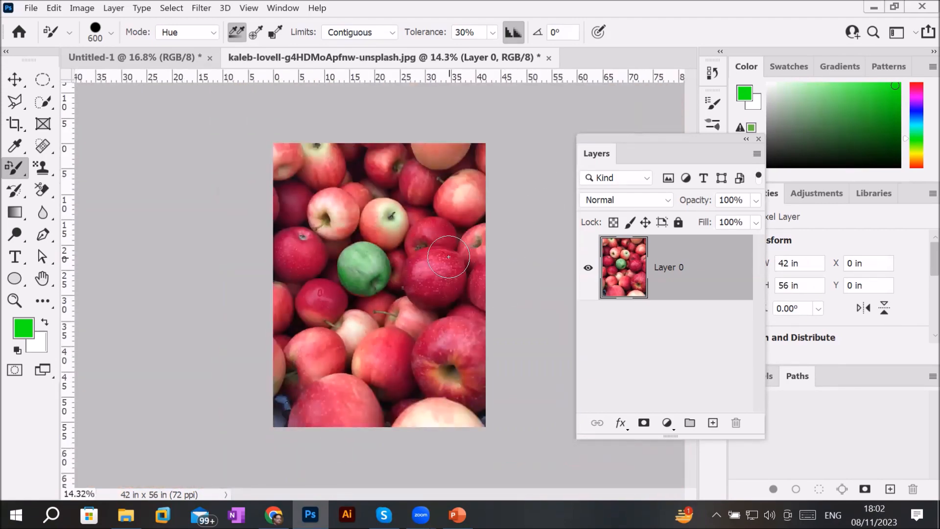
pyautogui.scroll(8, 416, 273)
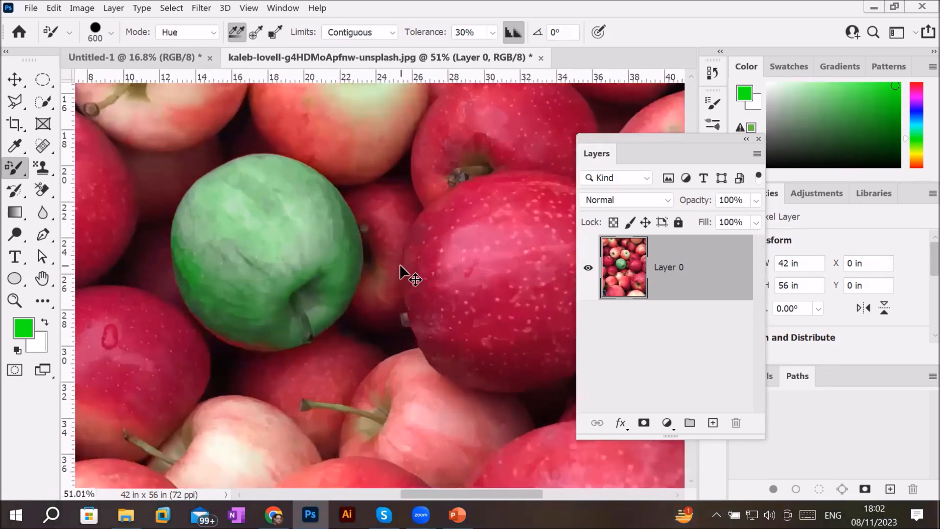
# Undo the deselection and the green recoloring of the apple.
pyautogui.hotkey('ctrl', 'z')
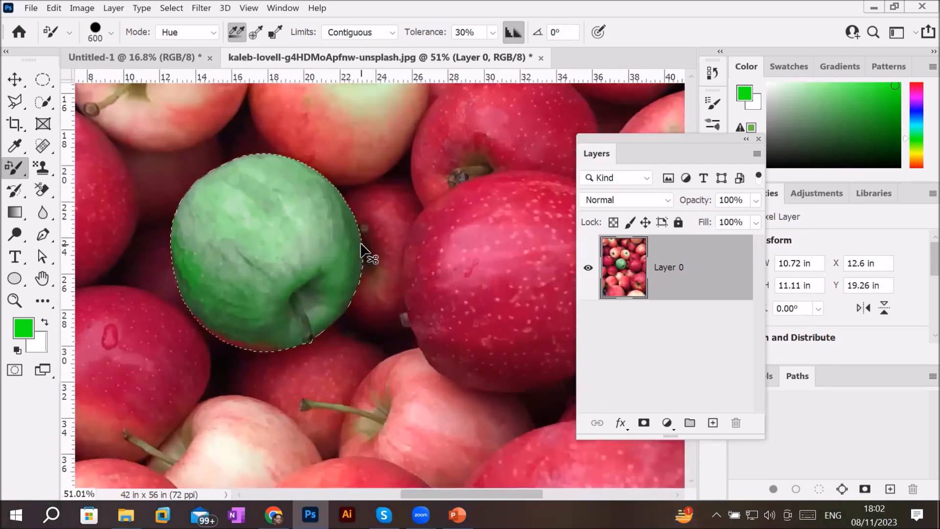
pyautogui.hotkey('ctrl', 'z')
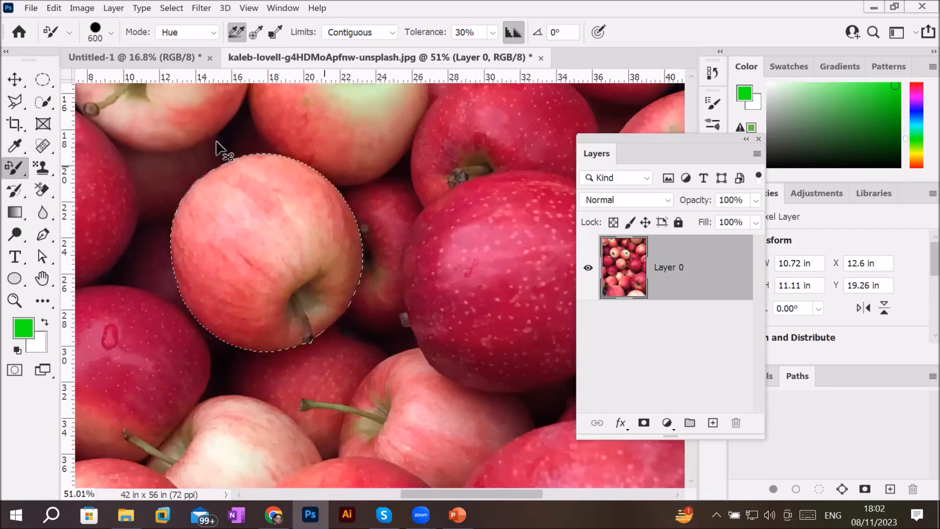
# Set the Color Replacement tool's mode to Saturation and bring the neighbouring apples above the selected one into view.
pyautogui.click(214, 32)
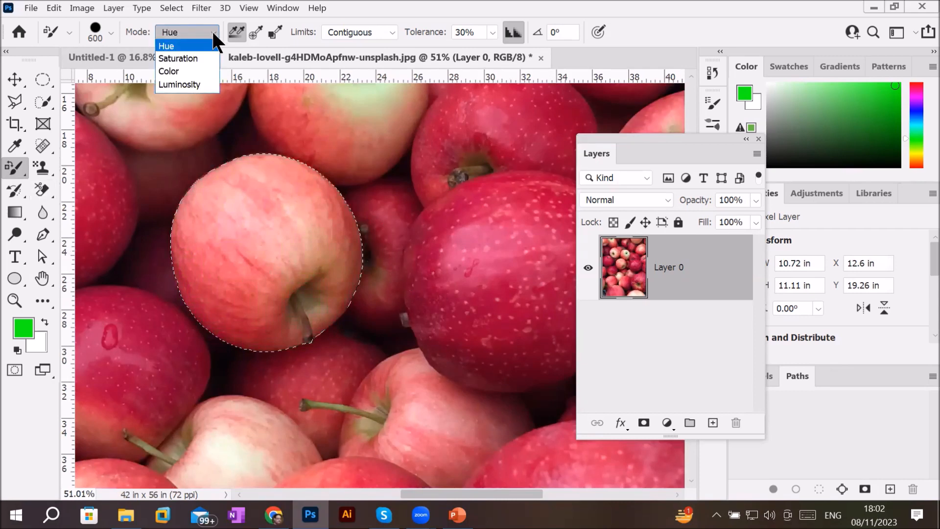
pyautogui.click(195, 60)
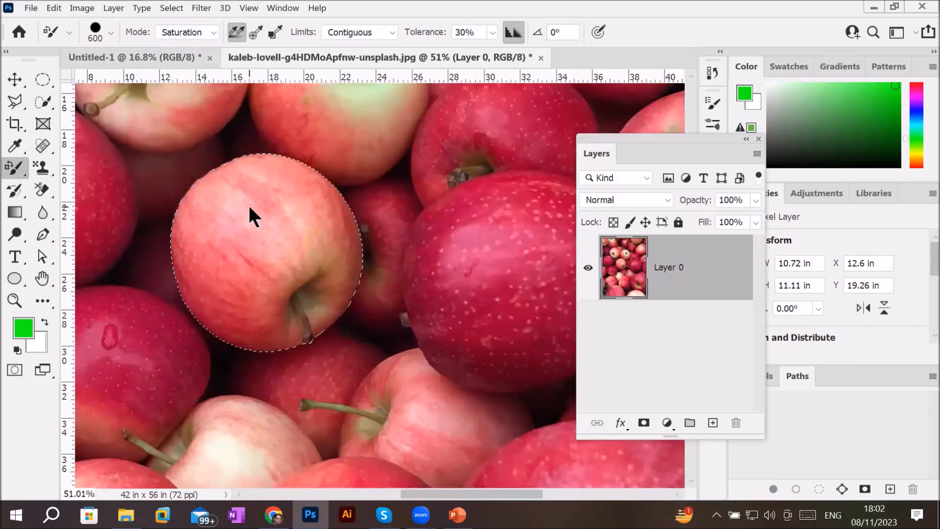
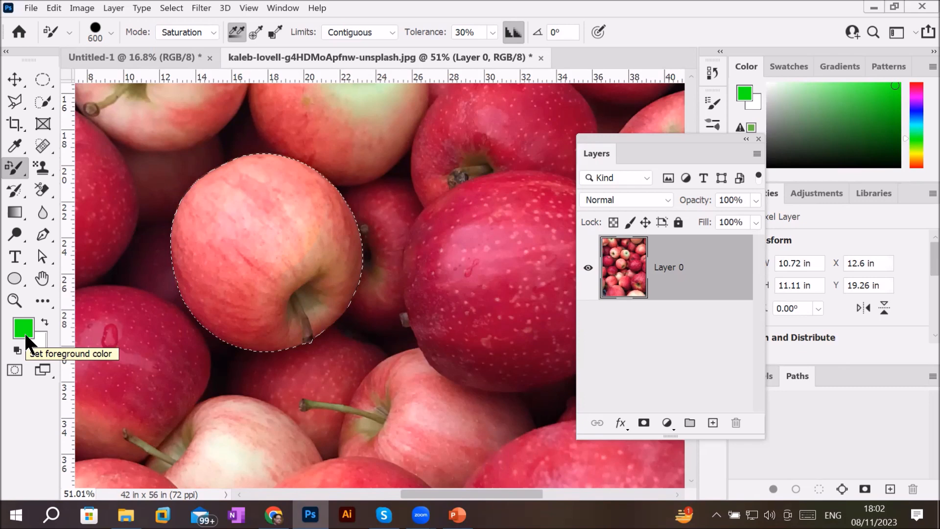
pyautogui.moveTo(360, 167); pyautogui.dragTo(346, 266)
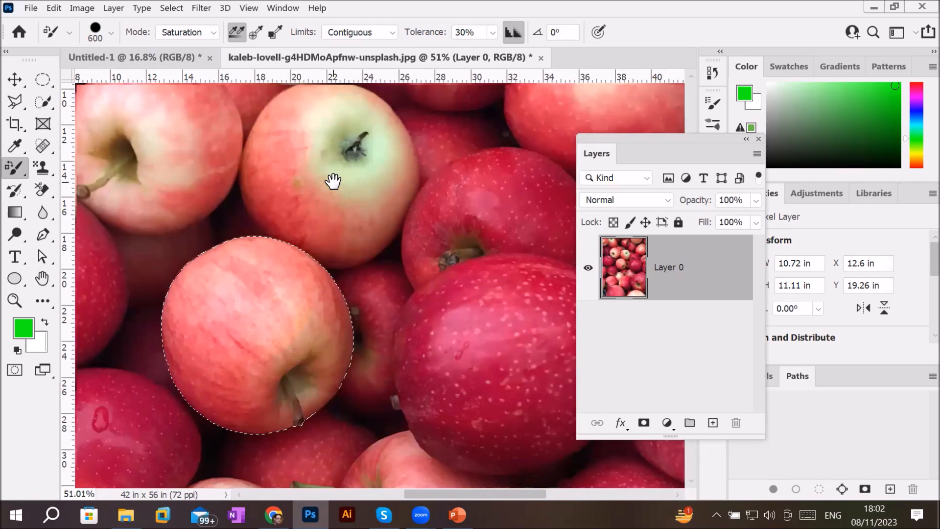
# Sample colors from the two neighbouring apples and set the foreground color to light red fe9492.
pyautogui.click(25, 329)
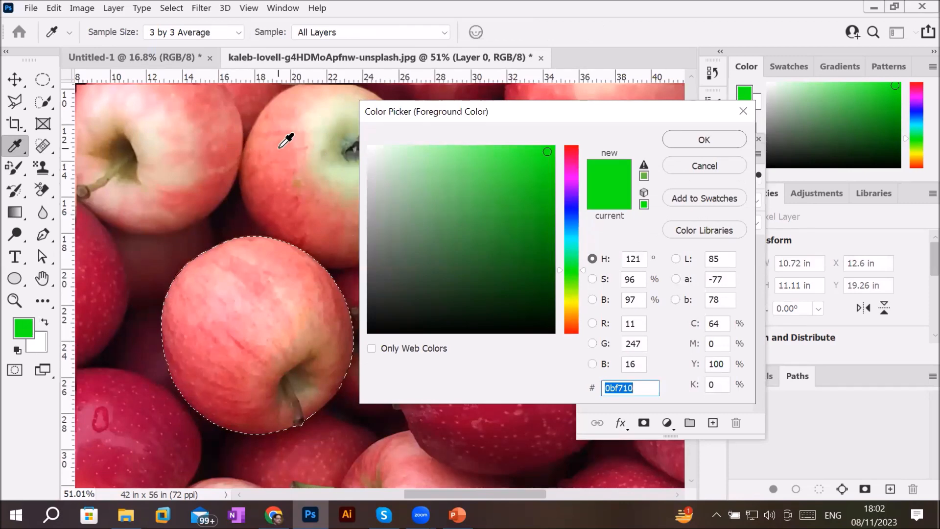
pyautogui.click(314, 131)
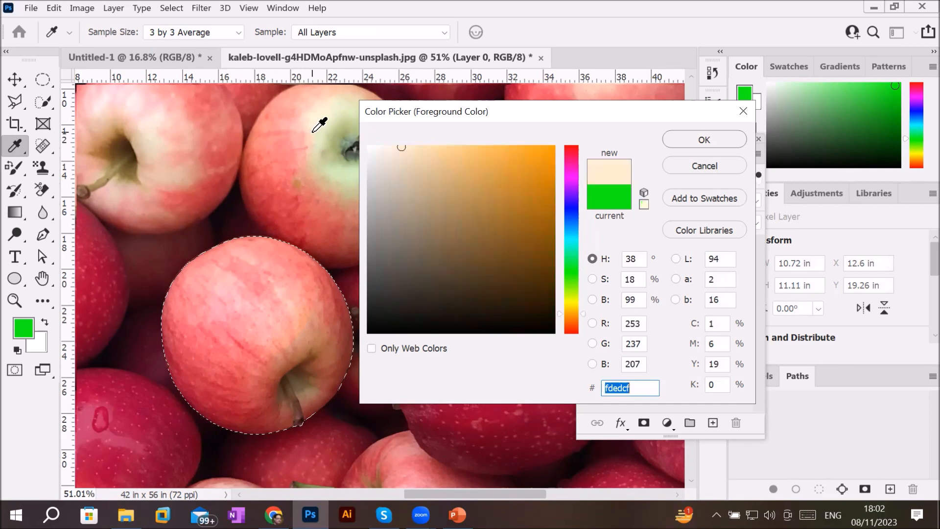
pyautogui.click(319, 150)
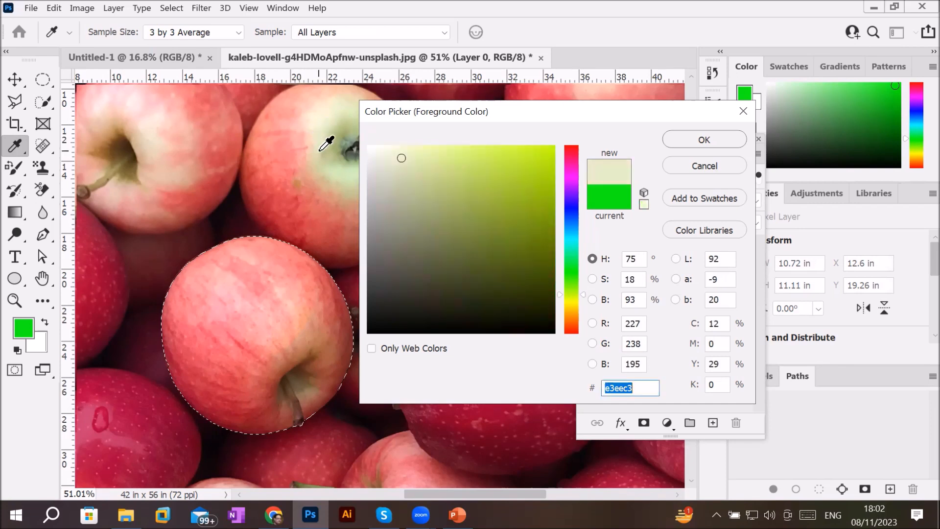
pyautogui.click(284, 156)
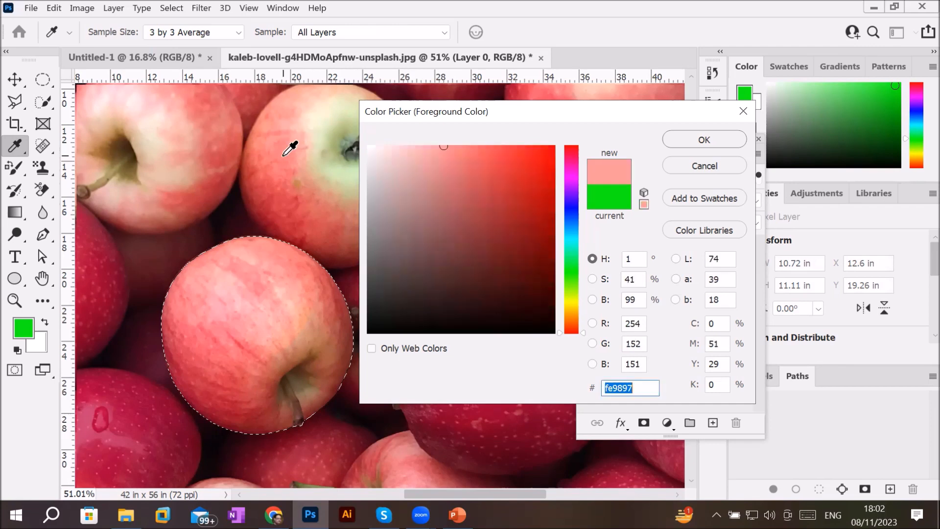
pyautogui.click(214, 138)
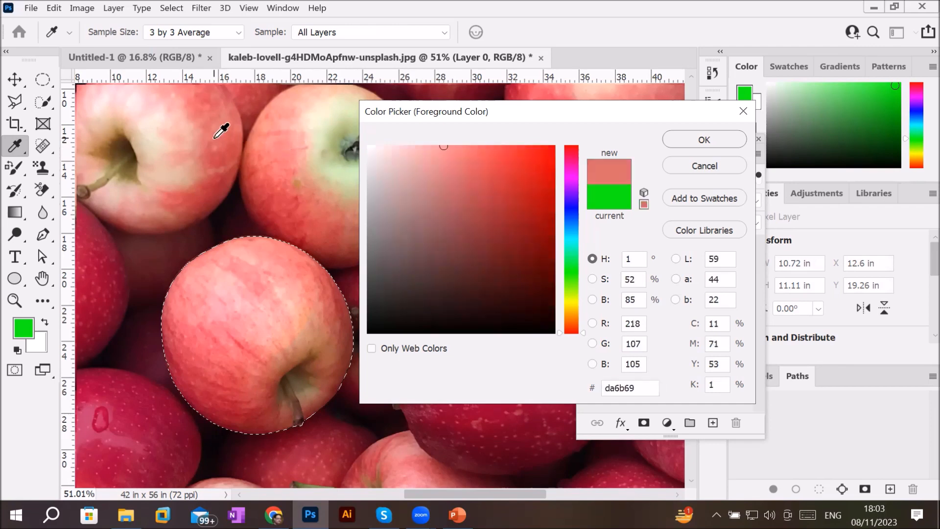
pyautogui.click(226, 114)
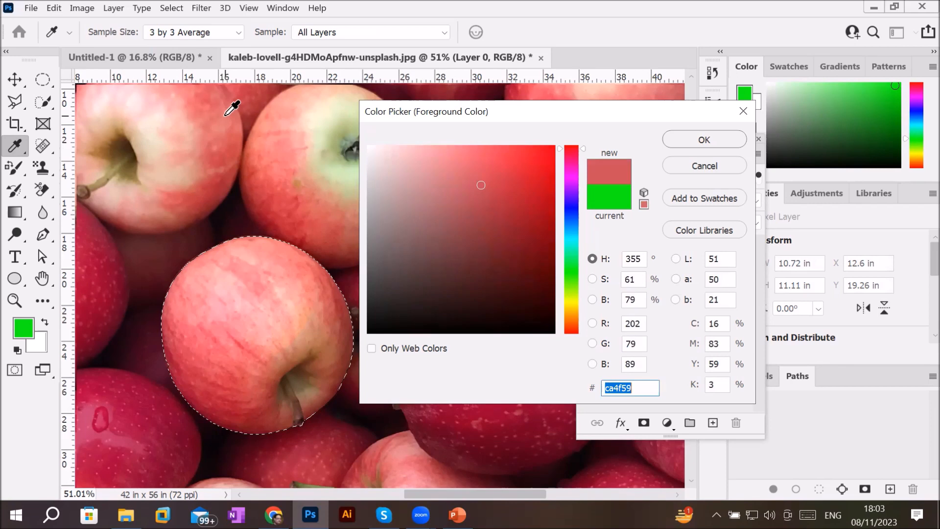
pyautogui.click(211, 148)
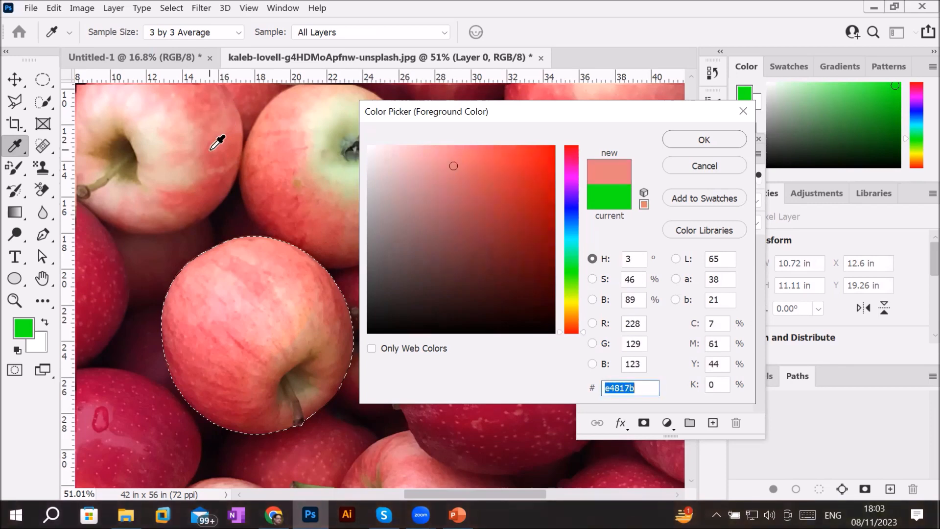
pyautogui.click(271, 160)
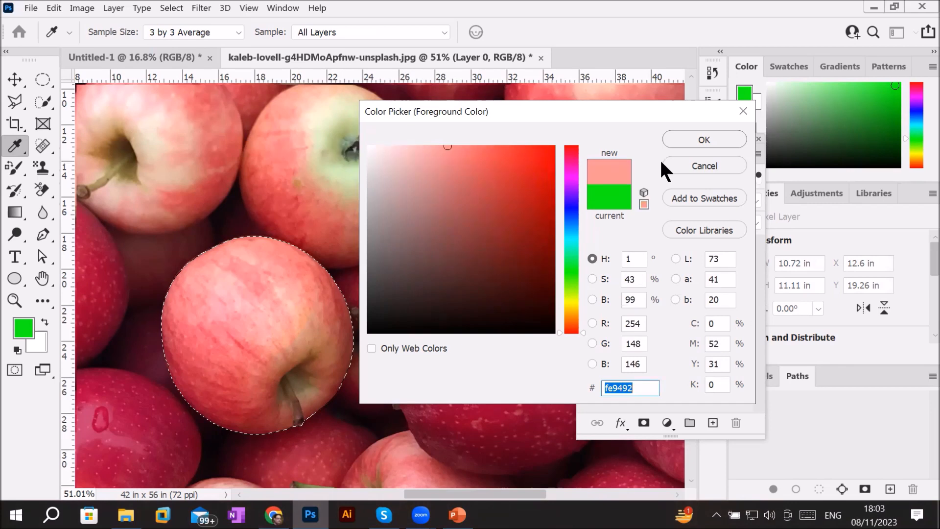
pyautogui.click(692, 139)
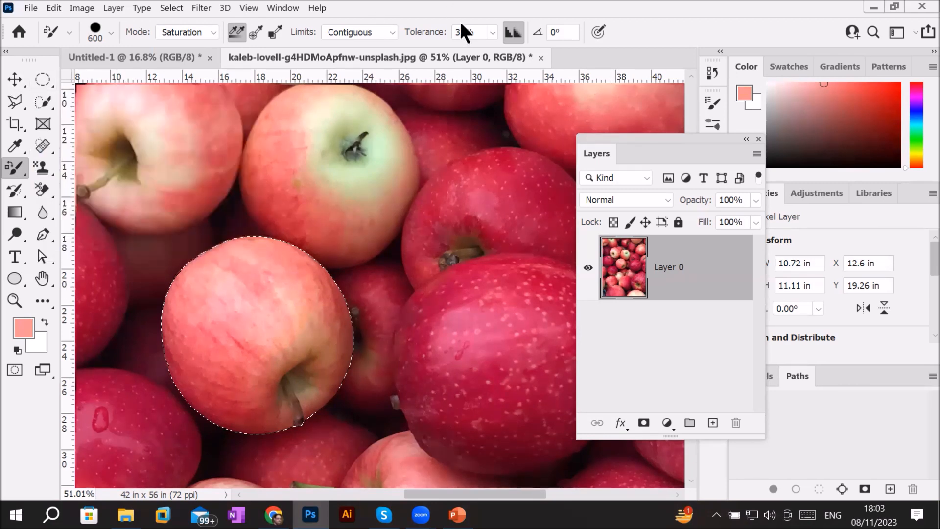
# Set the Color Replacement tool's tolerance to 66%.
pyautogui.click(493, 33)
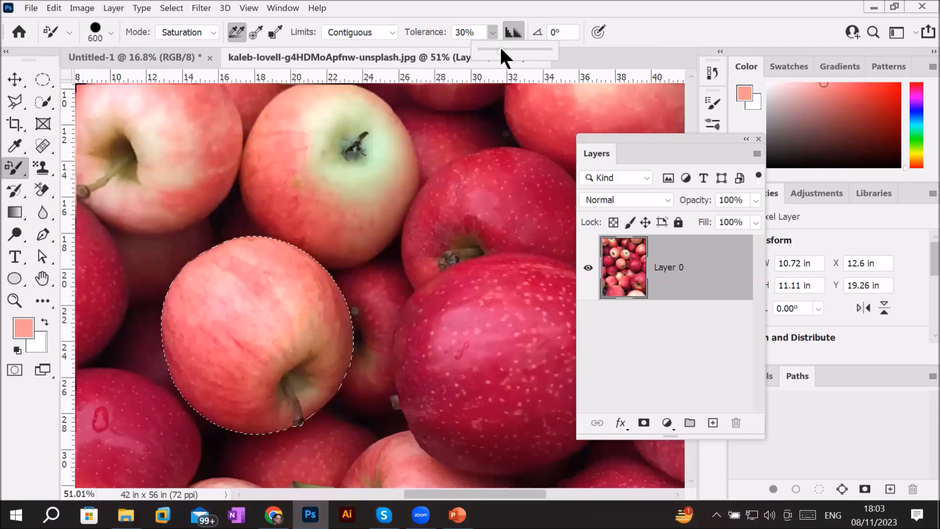
pyautogui.moveTo(501, 48); pyautogui.dragTo(526, 49)
# Recolor the selected apple with the light red foreground color using Color Replacement in Color mode.
pyautogui.click(215, 31)
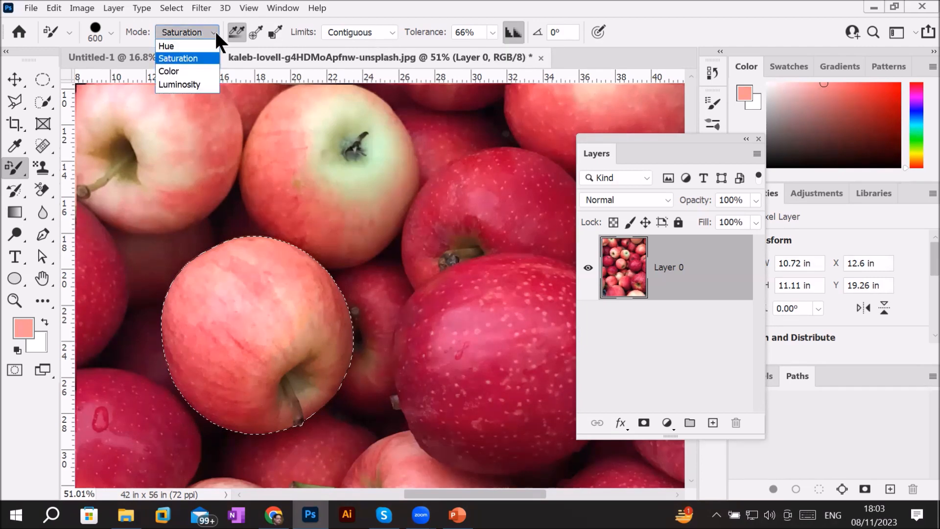
pyautogui.click(186, 71)
pyautogui.moveTo(226, 243)
pyautogui.mouseDown()
pyautogui.moveTo(246, 304)
pyautogui.moveTo(246, 361)
pyautogui.moveTo(216, 371)
pyautogui.mouseUp()
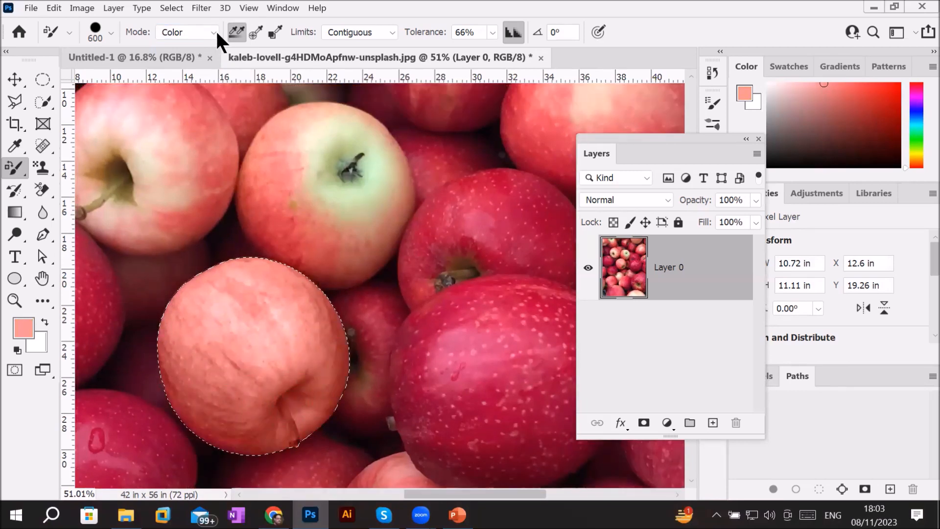
# Paint over the selected apple with the light red foreground color using Color Replacement in Luminosity mode.
pyautogui.click(214, 32)
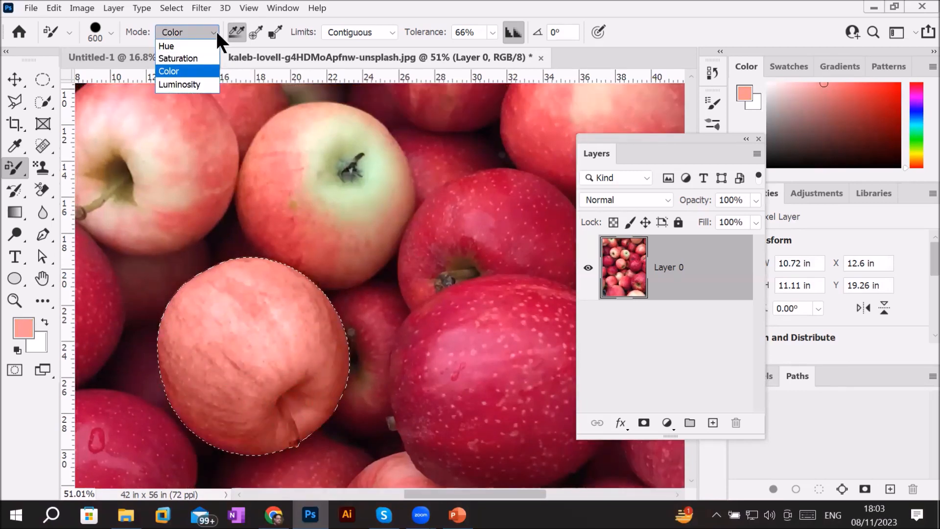
pyautogui.click(191, 84)
pyautogui.moveTo(216, 339)
pyautogui.mouseDown()
pyautogui.moveTo(242, 332)
pyautogui.moveTo(258, 344)
pyautogui.moveTo(256, 380)
pyautogui.moveTo(287, 334)
pyautogui.moveTo(314, 368)
pyautogui.moveTo(267, 387)
pyautogui.moveTo(197, 358)
pyautogui.moveTo(210, 327)
pyautogui.mouseUp()
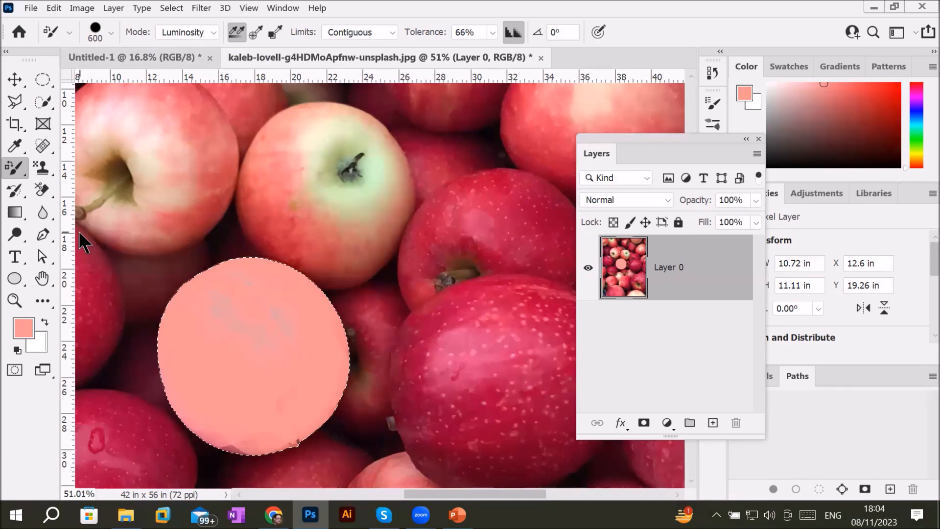
# Set the foreground color to a saturated bright blue with a hue of 239°.
pyautogui.click(19, 328)
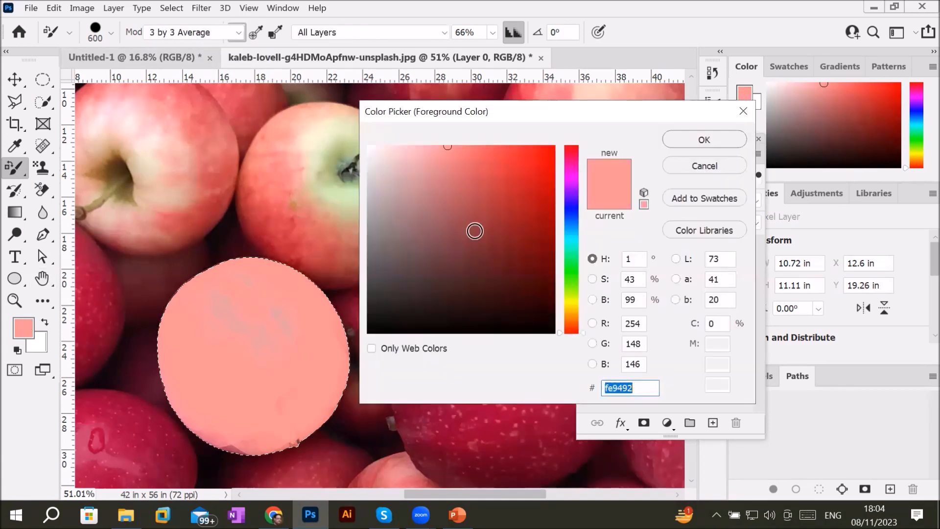
pyautogui.click(572, 210)
pyautogui.click(552, 158)
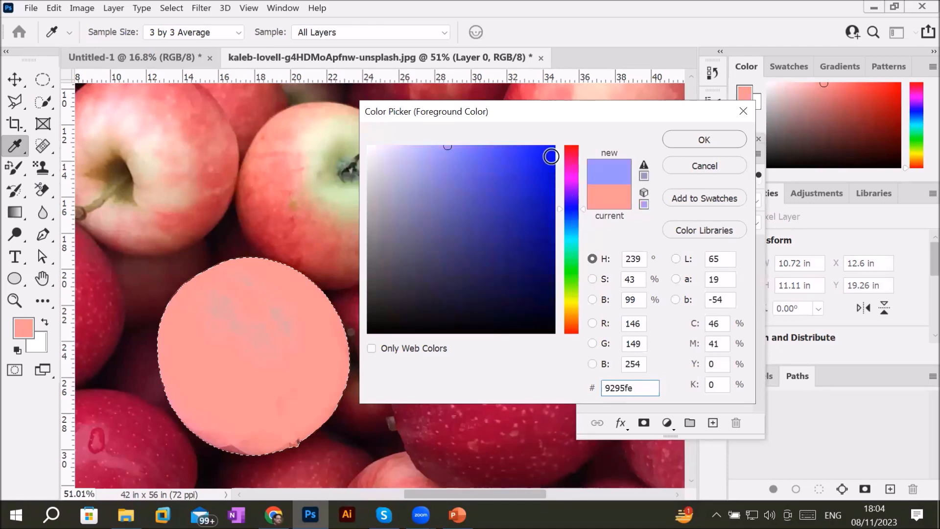
pyautogui.click(686, 140)
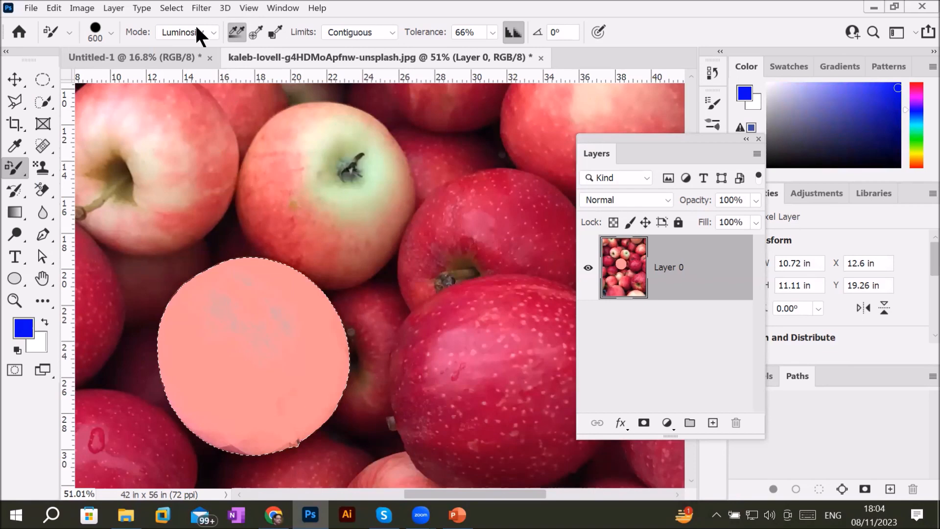
# Paint the entire selected apple in Luminosity mode with the blue foreground color and inspect it closely.
pyautogui.moveTo(244, 343)
pyautogui.mouseDown()
pyautogui.moveTo(241, 383)
pyautogui.moveTo(219, 387)
pyautogui.moveTo(265, 394)
pyautogui.moveTo(255, 428)
pyautogui.moveTo(236, 324)
pyautogui.moveTo(263, 346)
pyautogui.mouseUp()
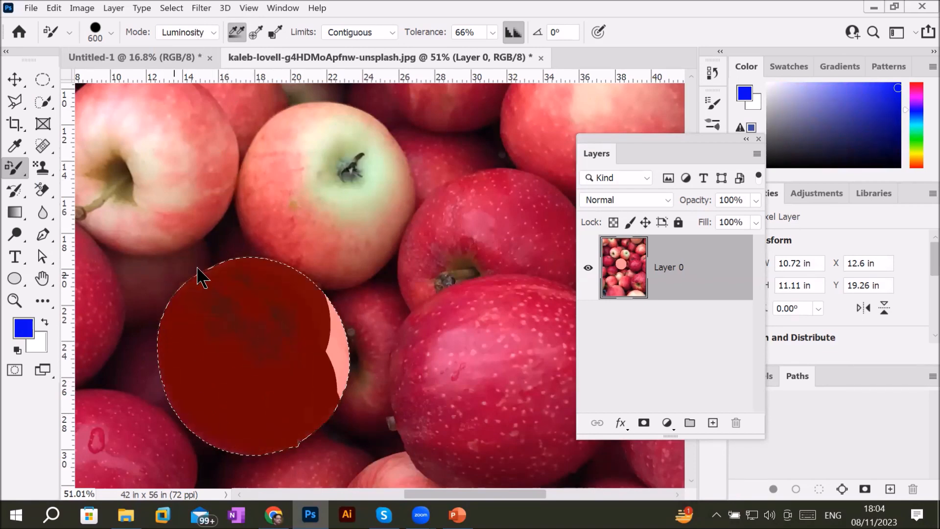
pyautogui.moveTo(235, 372)
pyautogui.mouseDown()
pyautogui.moveTo(296, 321)
pyautogui.moveTo(260, 289)
pyautogui.moveTo(194, 283)
pyautogui.moveTo(240, 268)
pyautogui.mouseUp()
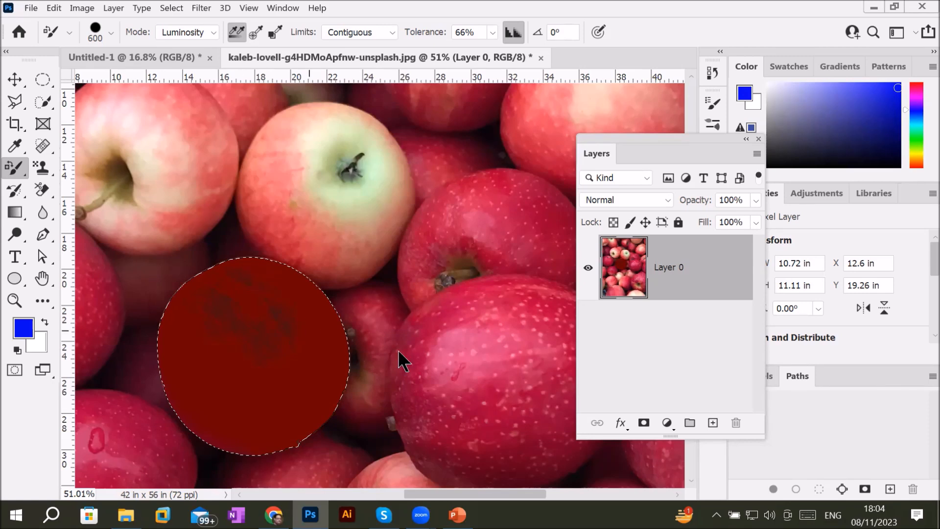
pyautogui.scroll(5, 474, 358)
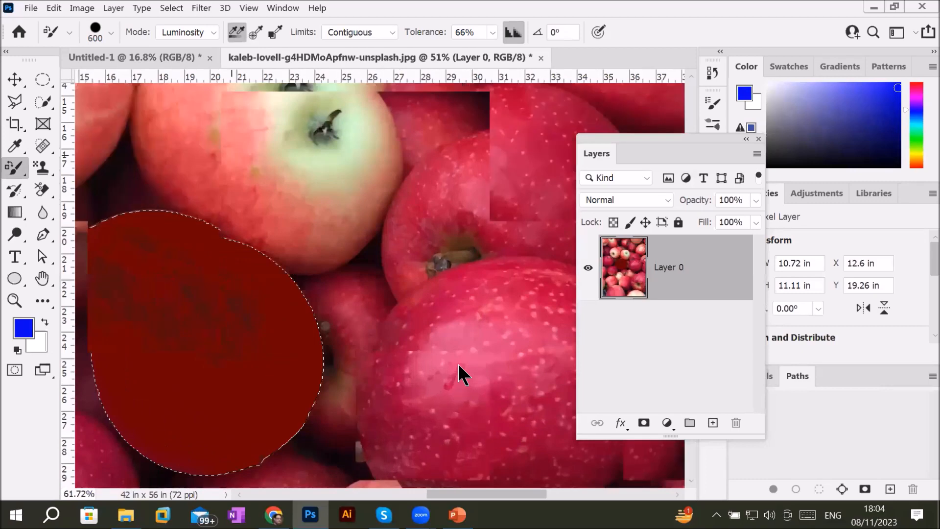
pyautogui.scroll(-5, 413, 352)
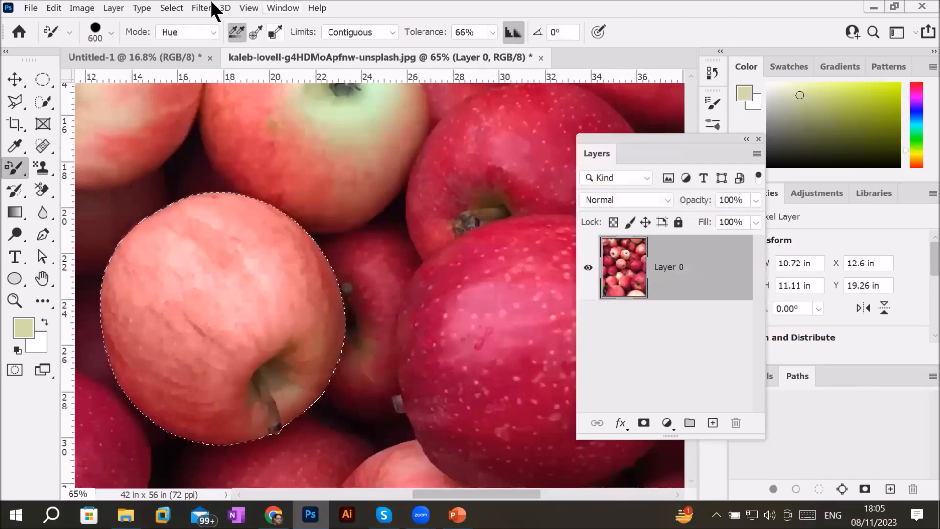
# Set the Color Replacement mode to Hue and the foreground color to bright green 18f136.
pyautogui.click(215, 32)
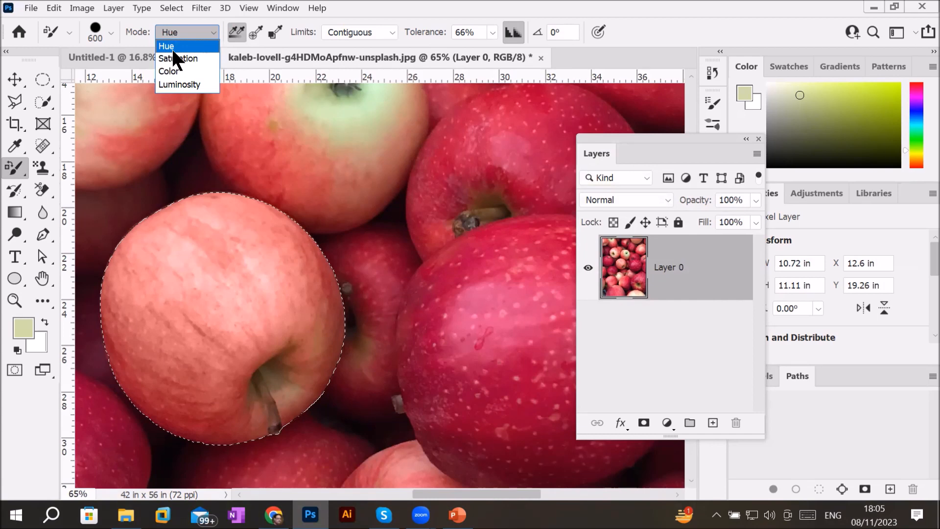
pyautogui.click(172, 47)
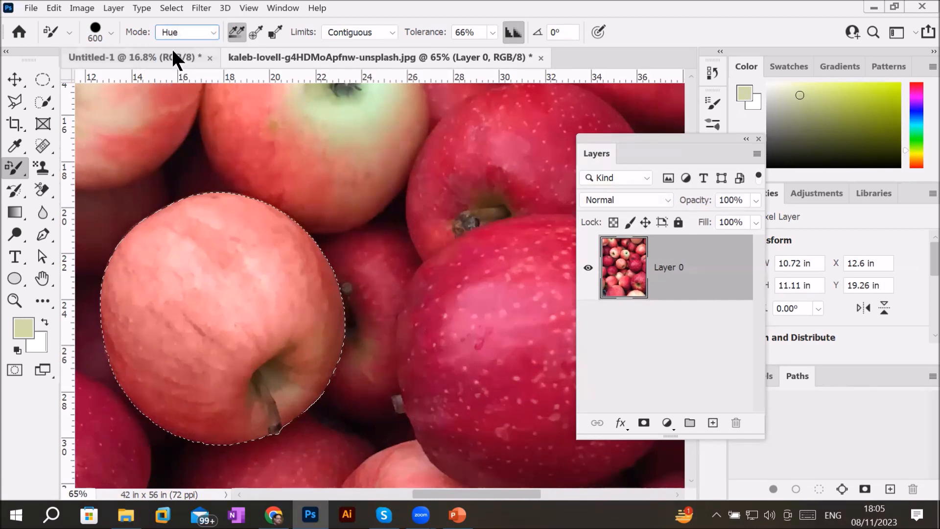
pyautogui.click(20, 325)
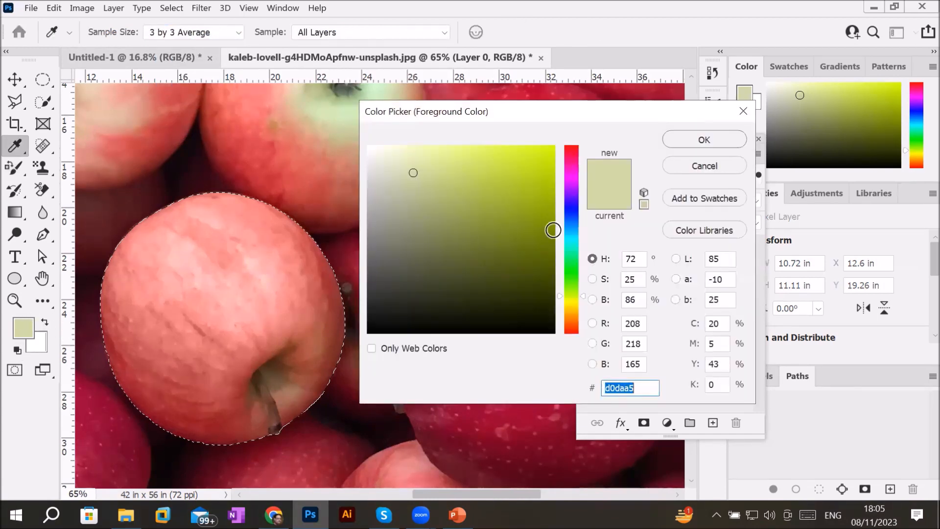
pyautogui.click(575, 266)
pyautogui.click(537, 156)
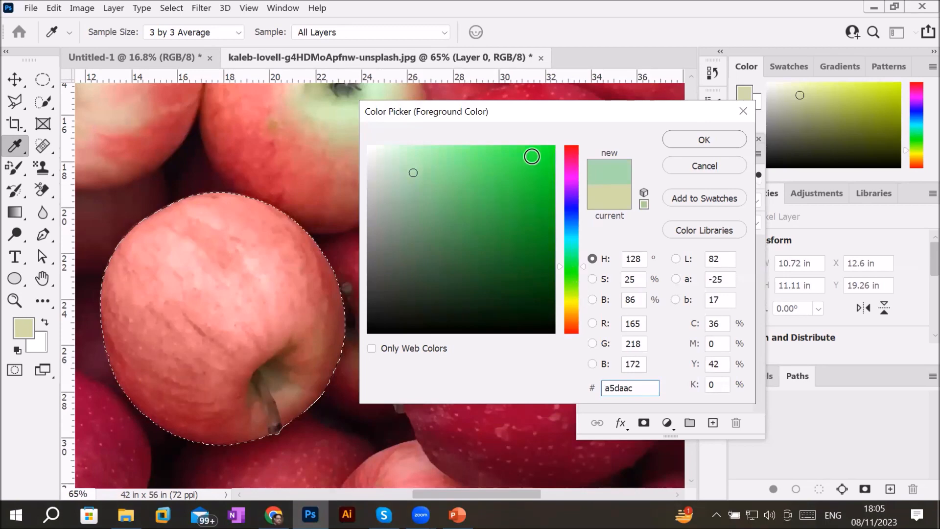
pyautogui.click(708, 136)
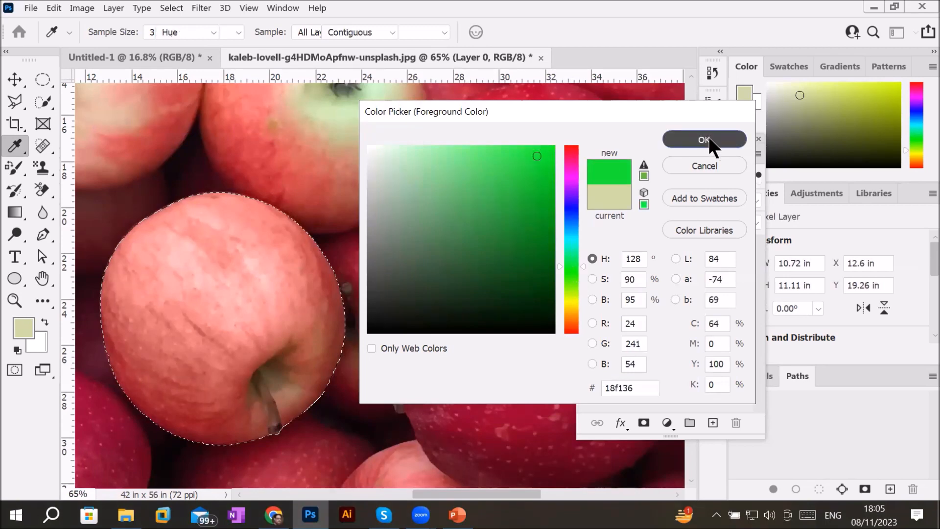
# Paint the selected apple green in Hue mode, clear the selection, and inspect the recolored apple among the others.
pyautogui.moveTo(211, 296)
pyautogui.mouseDown()
pyautogui.moveTo(217, 268)
pyautogui.moveTo(264, 358)
pyautogui.mouseUp()
pyautogui.scroll(-10, 264, 342)
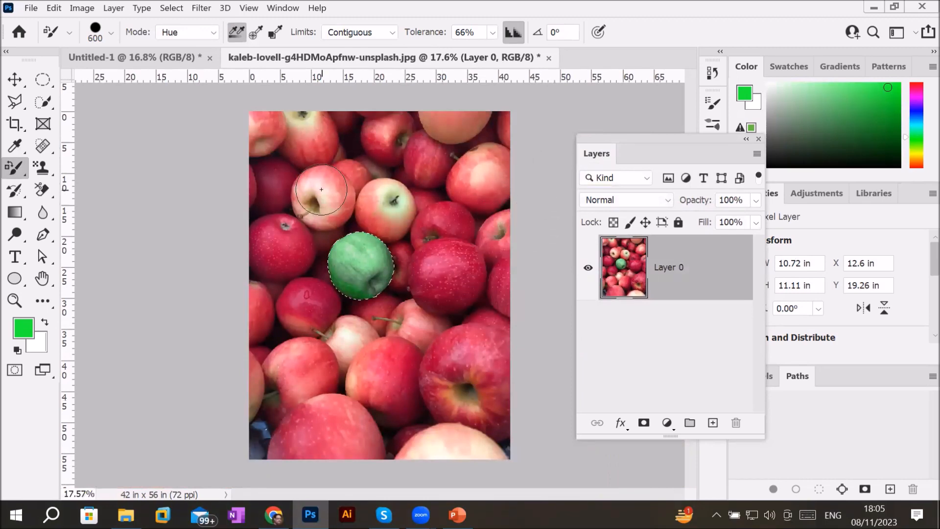
pyautogui.hotkey('ctrl', 'd')
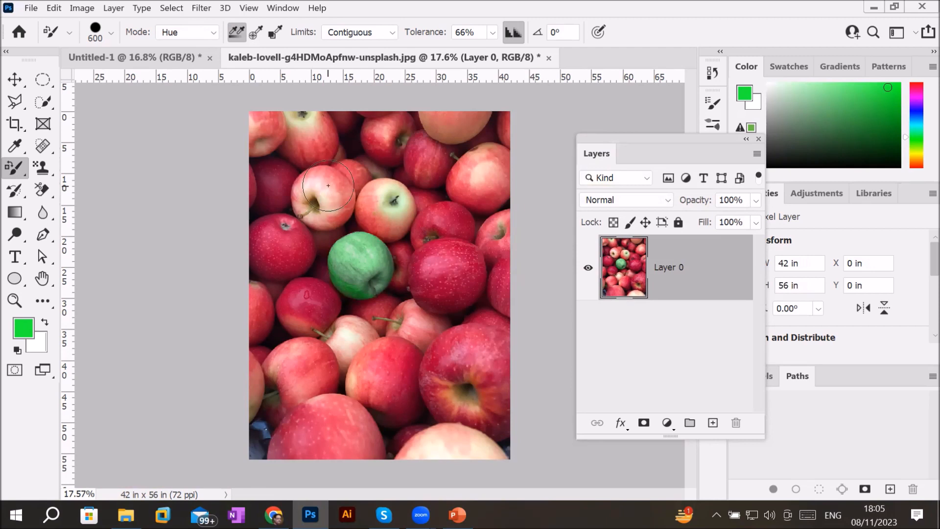
pyautogui.scroll(1, 346, 168)
pyautogui.scroll(5, 345, 168)
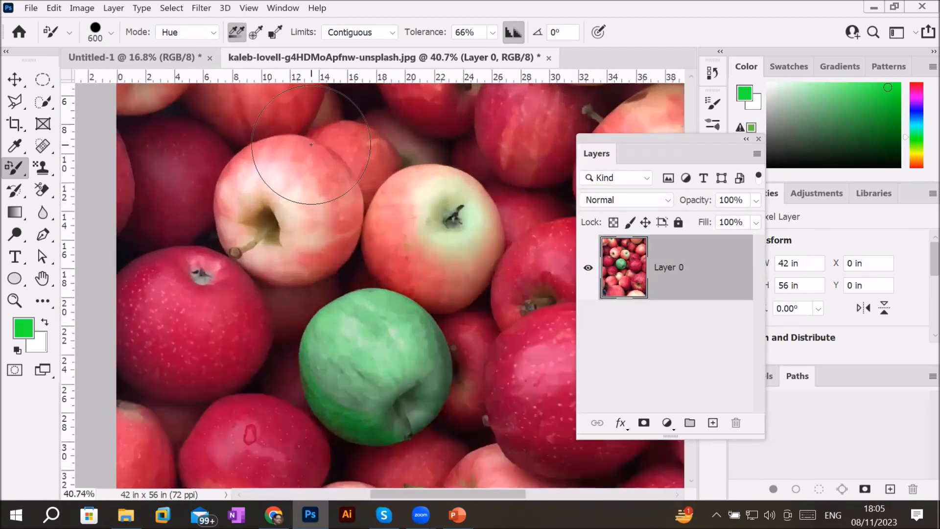
pyautogui.scroll(2, 311, 145)
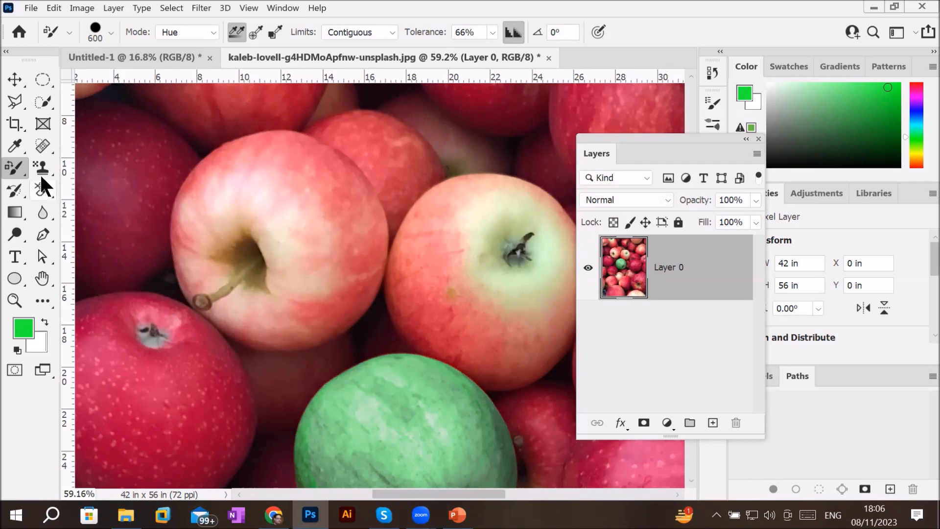
# Try painting several unselected red apples green with the Color Replacement tool in Hue mode, and undo the strokes.
pyautogui.rightClick(10, 165)
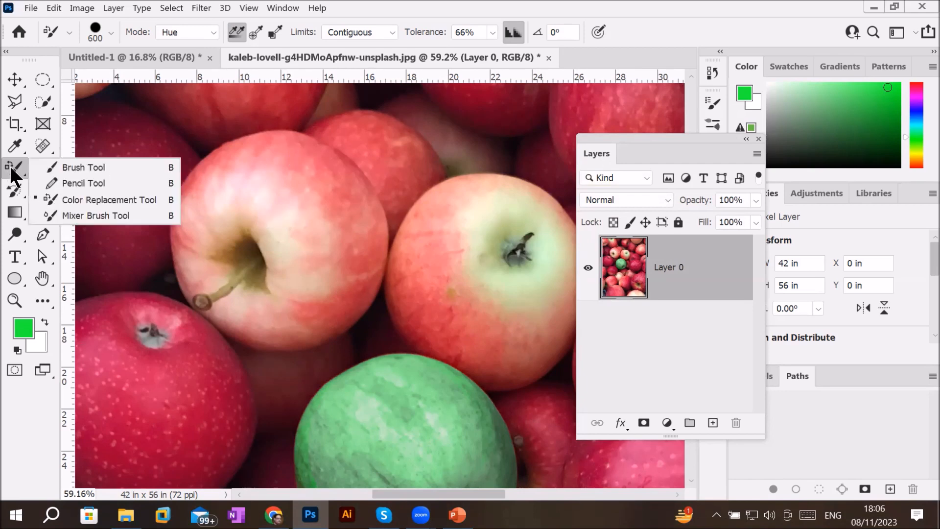
pyautogui.click(109, 200)
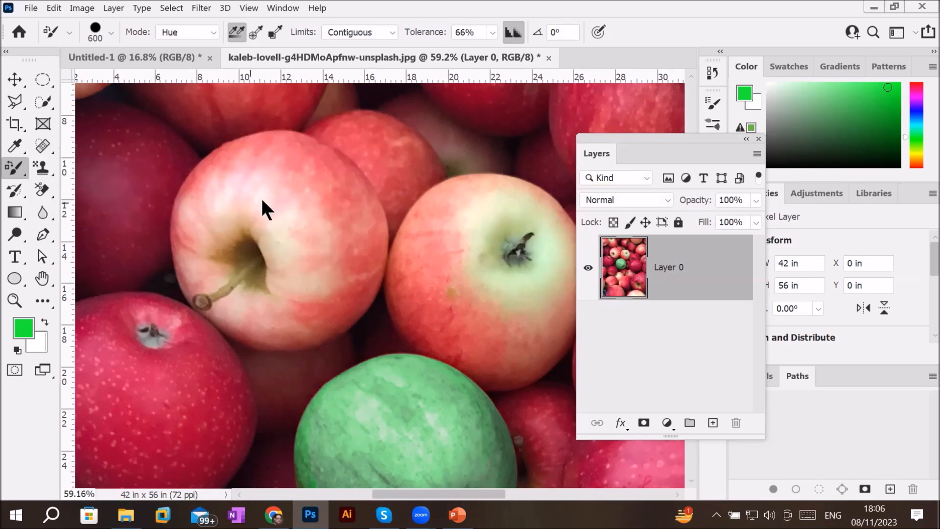
pyautogui.moveTo(269, 212)
pyautogui.mouseDown()
pyautogui.moveTo(288, 218)
pyautogui.moveTo(291, 234)
pyautogui.moveTo(258, 244)
pyautogui.moveTo(296, 201)
pyautogui.moveTo(322, 214)
pyautogui.moveTo(319, 270)
pyautogui.mouseUp()
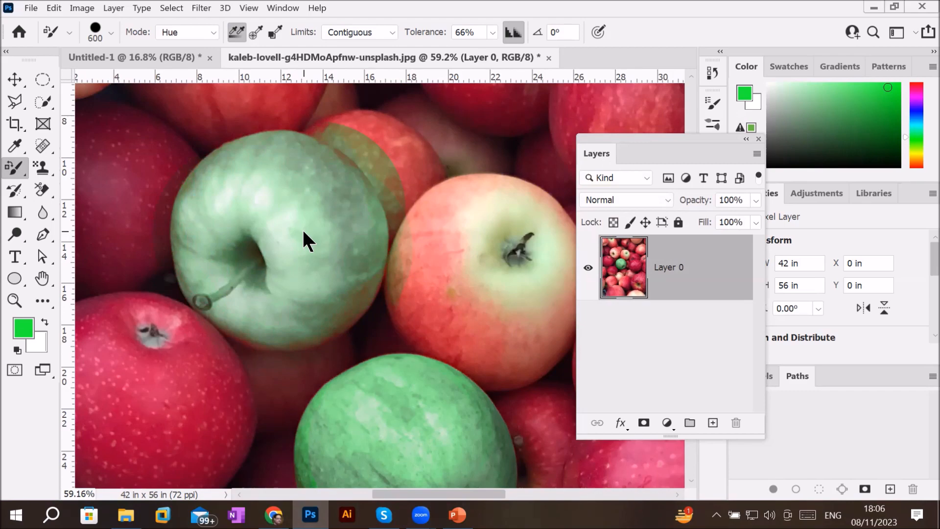
pyautogui.scroll(-4, 310, 224)
pyautogui.scroll(-2, 315, 221)
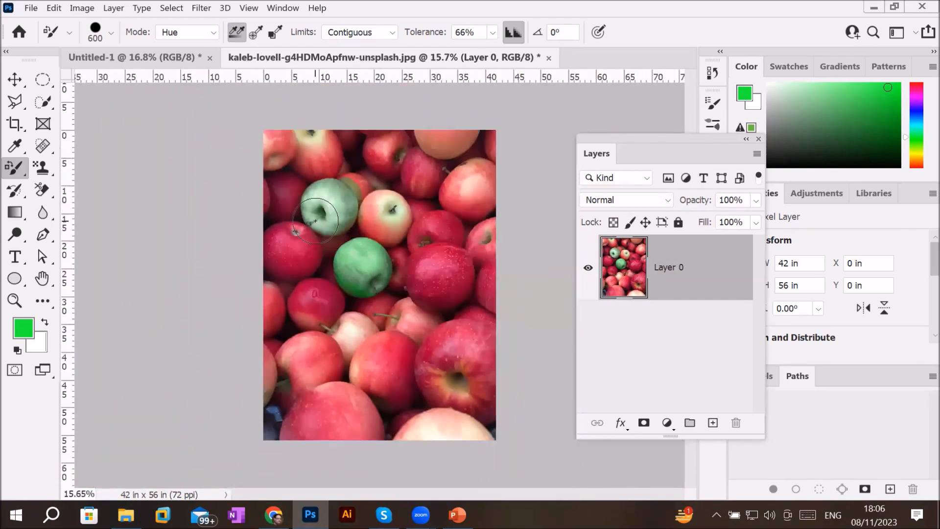
pyautogui.moveTo(436, 259)
pyautogui.mouseDown()
pyautogui.moveTo(415, 275)
pyautogui.moveTo(442, 264)
pyautogui.moveTo(454, 273)
pyautogui.moveTo(437, 298)
pyautogui.moveTo(440, 256)
pyautogui.moveTo(441, 284)
pyautogui.mouseUp()
pyautogui.moveTo(435, 175)
pyautogui.mouseDown()
pyautogui.moveTo(428, 152)
pyautogui.moveTo(418, 167)
pyautogui.moveTo(427, 155)
pyautogui.moveTo(355, 158)
pyautogui.moveTo(364, 148)
pyautogui.moveTo(315, 129)
pyautogui.moveTo(289, 155)
pyautogui.moveTo(273, 139)
pyautogui.moveTo(272, 171)
pyautogui.moveTo(309, 276)
pyautogui.moveTo(309, 291)
pyautogui.moveTo(294, 247)
pyautogui.moveTo(287, 314)
pyautogui.moveTo(282, 280)
pyautogui.mouseUp()
pyautogui.moveTo(290, 354)
pyautogui.mouseDown()
pyautogui.moveTo(274, 262)
pyautogui.moveTo(292, 267)
pyautogui.moveTo(290, 411)
pyautogui.moveTo(292, 317)
pyautogui.moveTo(284, 383)
pyautogui.moveTo(320, 366)
pyautogui.moveTo(322, 336)
pyautogui.moveTo(360, 419)
pyautogui.moveTo(291, 428)
pyautogui.moveTo(374, 437)
pyautogui.moveTo(323, 432)
pyautogui.moveTo(308, 363)
pyautogui.moveTo(313, 286)
pyautogui.moveTo(351, 381)
pyautogui.moveTo(401, 381)
pyautogui.moveTo(376, 305)
pyautogui.moveTo(360, 355)
pyautogui.moveTo(480, 346)
pyautogui.moveTo(490, 314)
pyautogui.moveTo(475, 330)
pyautogui.moveTo(488, 351)
pyautogui.moveTo(438, 358)
pyautogui.moveTo(451, 372)
pyautogui.moveTo(454, 438)
pyautogui.moveTo(525, 438)
pyautogui.moveTo(476, 342)
pyautogui.moveTo(497, 290)
pyautogui.moveTo(494, 227)
pyautogui.moveTo(476, 219)
pyautogui.moveTo(470, 152)
pyautogui.moveTo(454, 186)
pyautogui.moveTo(401, 240)
pyautogui.moveTo(392, 202)
pyautogui.moveTo(406, 158)
pyautogui.moveTo(454, 172)
pyautogui.moveTo(384, 133)
pyautogui.moveTo(435, 147)
pyautogui.moveTo(499, 221)
pyautogui.moveTo(441, 164)
pyautogui.moveTo(372, 237)
pyautogui.moveTo(367, 216)
pyautogui.moveTo(386, 234)
pyautogui.moveTo(392, 211)
pyautogui.moveTo(448, 223)
pyautogui.moveTo(425, 217)
pyautogui.moveTo(389, 319)
pyautogui.moveTo(441, 164)
pyautogui.moveTo(356, 225)
pyautogui.moveTo(392, 211)
pyautogui.moveTo(436, 216)
pyautogui.moveTo(416, 235)
pyautogui.moveTo(392, 337)
pyautogui.mouseUp()
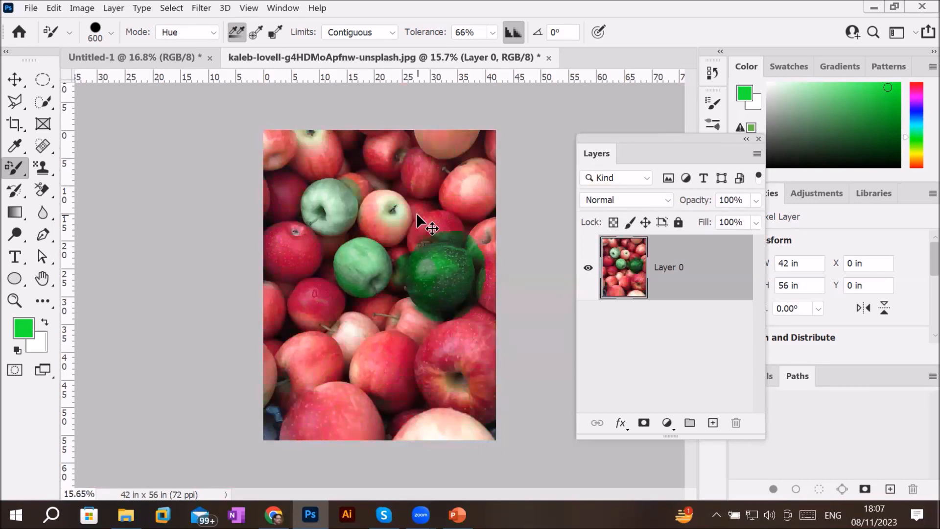
pyautogui.hotkey('ctrl', 'z')
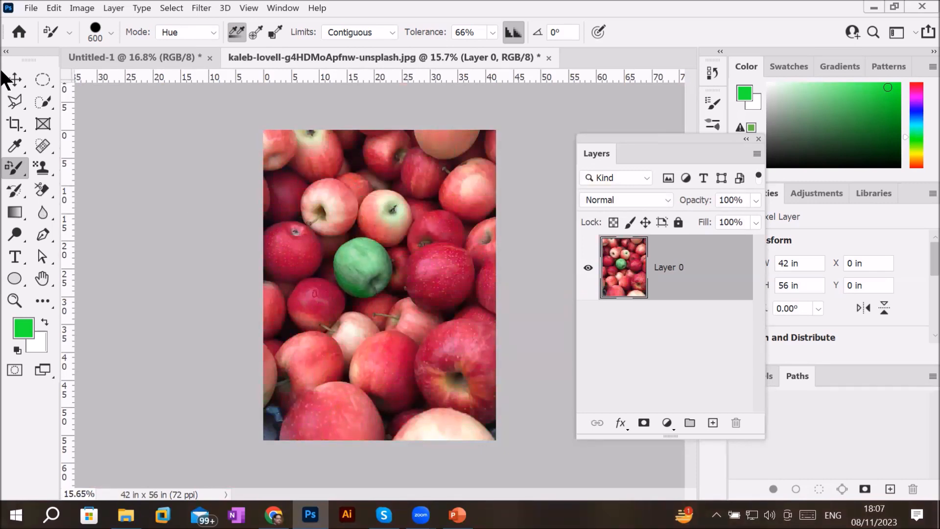
# Select the Mixer Brush tool and create a new Letter document, 8.5 x 11 in at 300 ppi.
pyautogui.rightClick(10, 166)
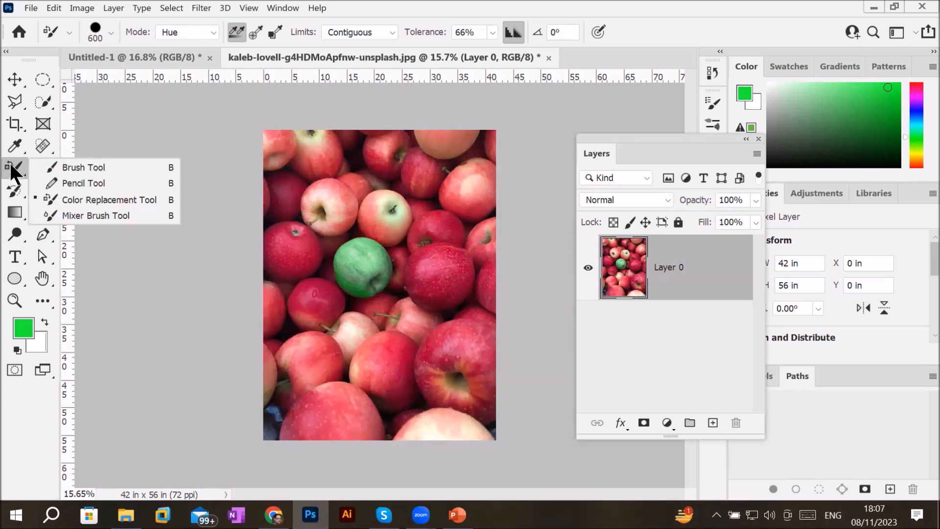
pyautogui.click(117, 216)
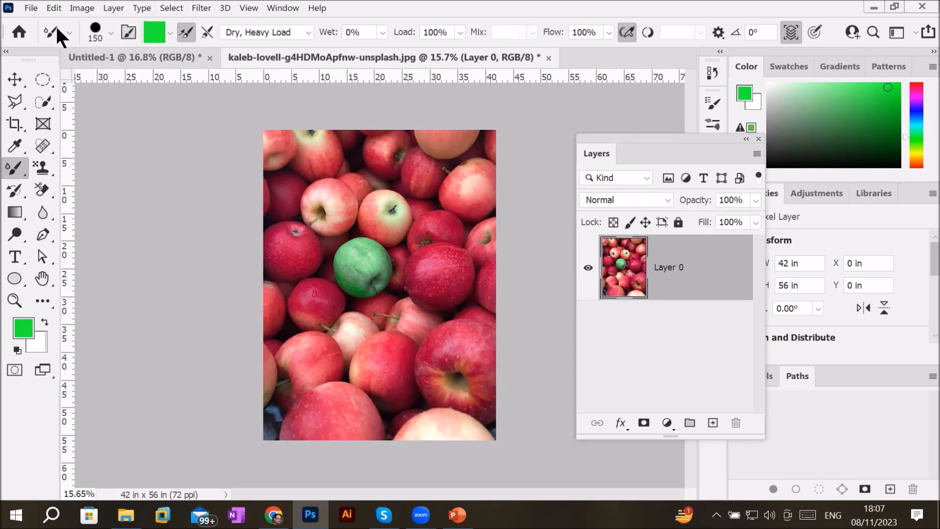
pyautogui.click(31, 7)
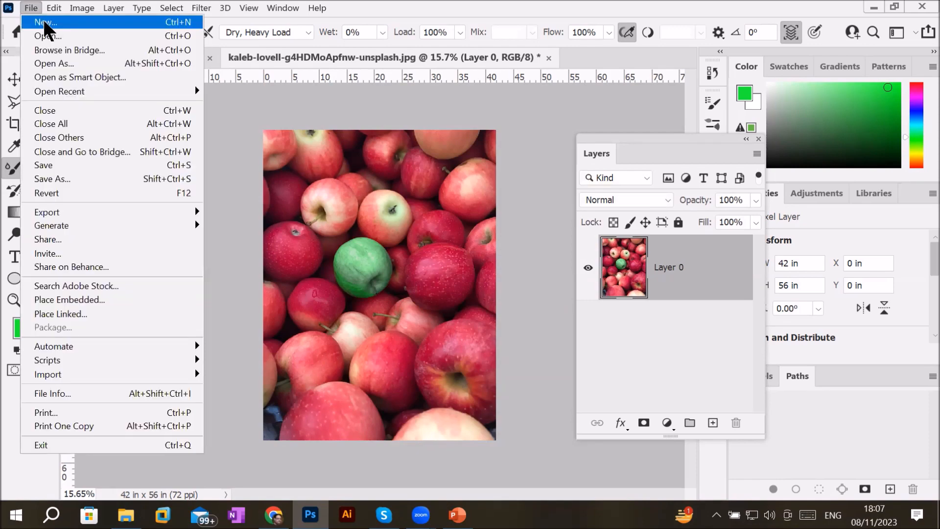
pyautogui.click(43, 19)
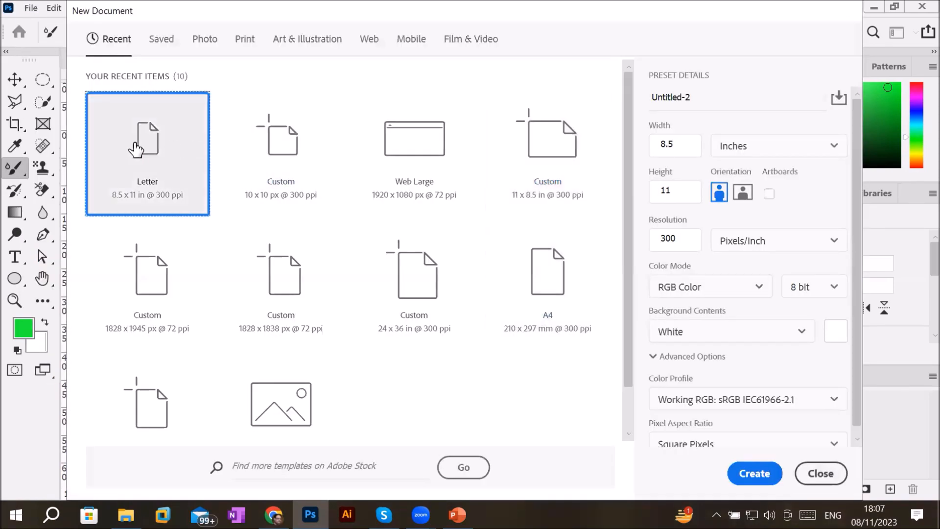
pyautogui.doubleClick(136, 150)
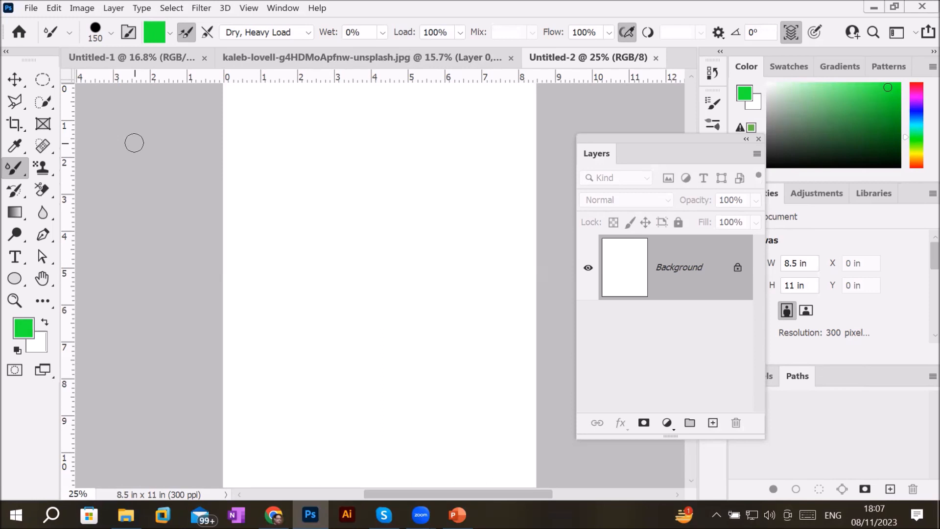
pyautogui.rightClick(20, 164)
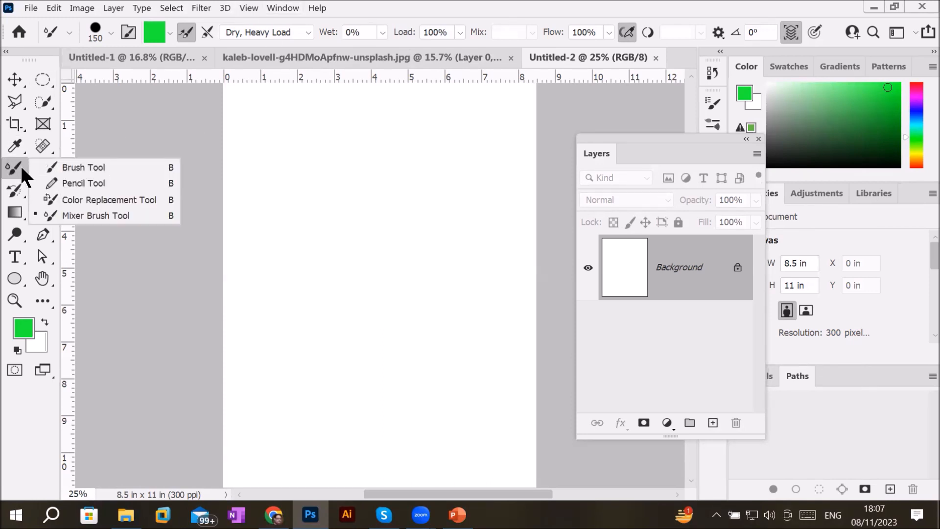
pyautogui.click(121, 212)
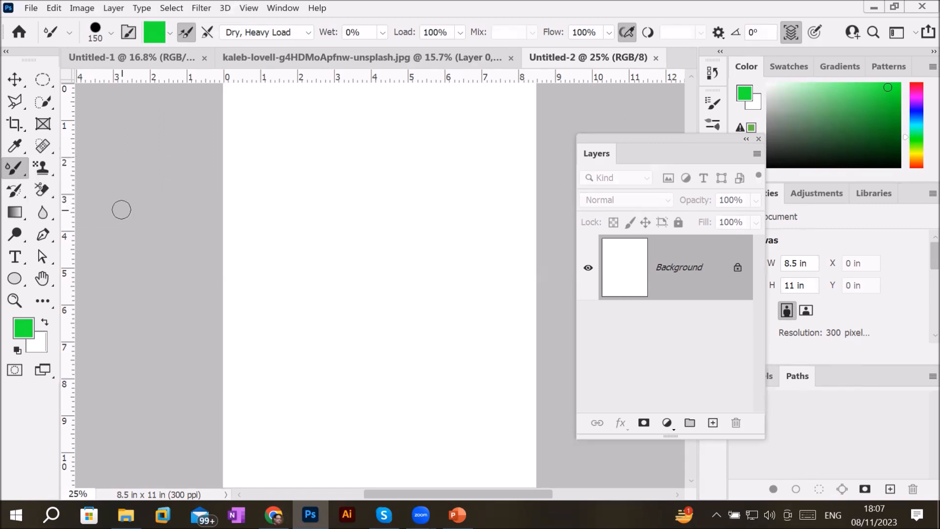
# Select the regular Brush tool with the Hard Round preset and enlarge it to 500 px.
pyautogui.rightClick(17, 169)
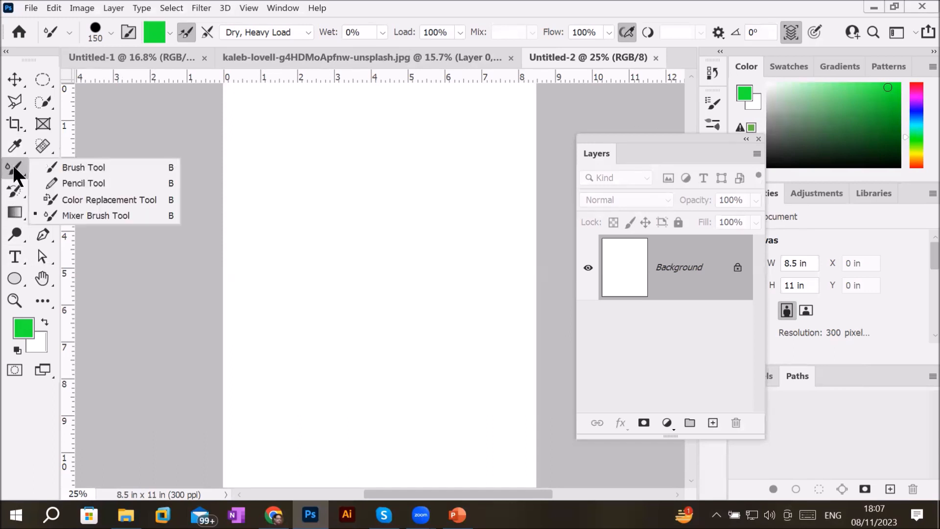
pyautogui.click(89, 167)
pyautogui.scroll(-2, 262, 178)
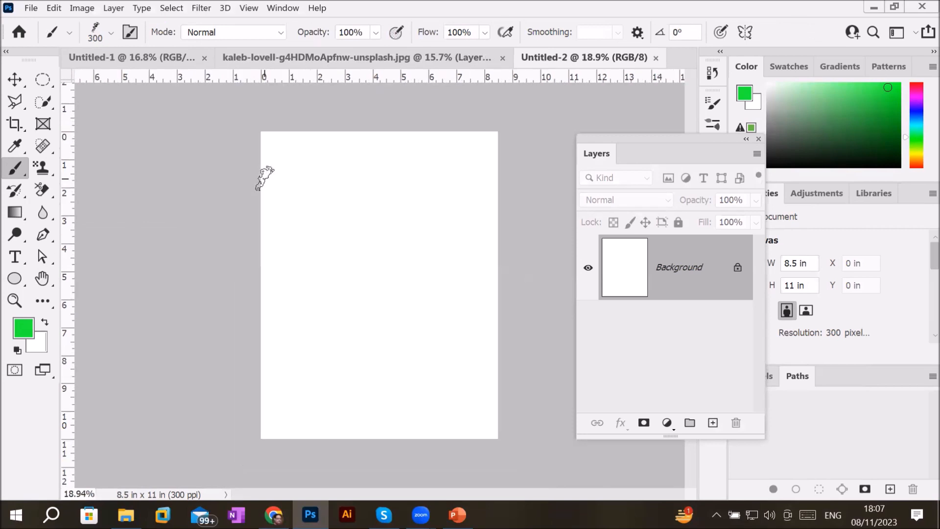
pyautogui.click(112, 33)
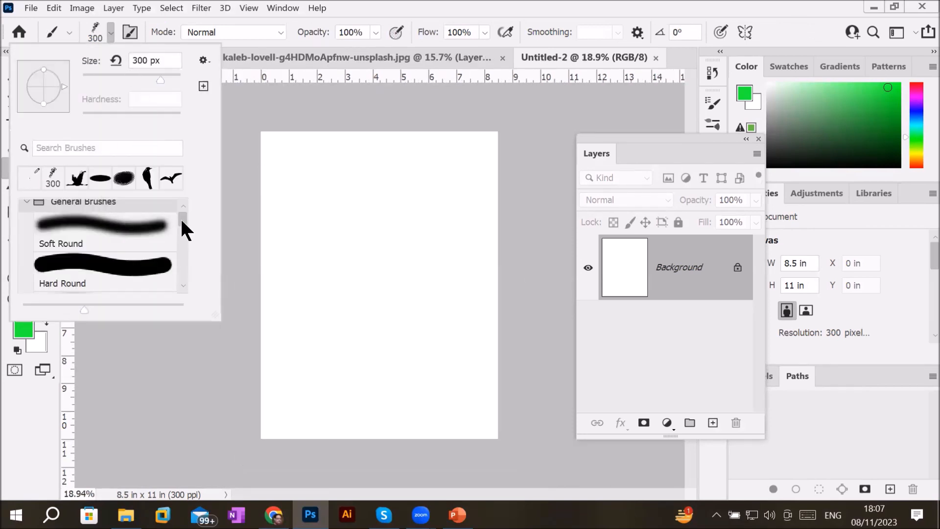
pyautogui.moveTo(181, 218); pyautogui.dragTo(179, 206)
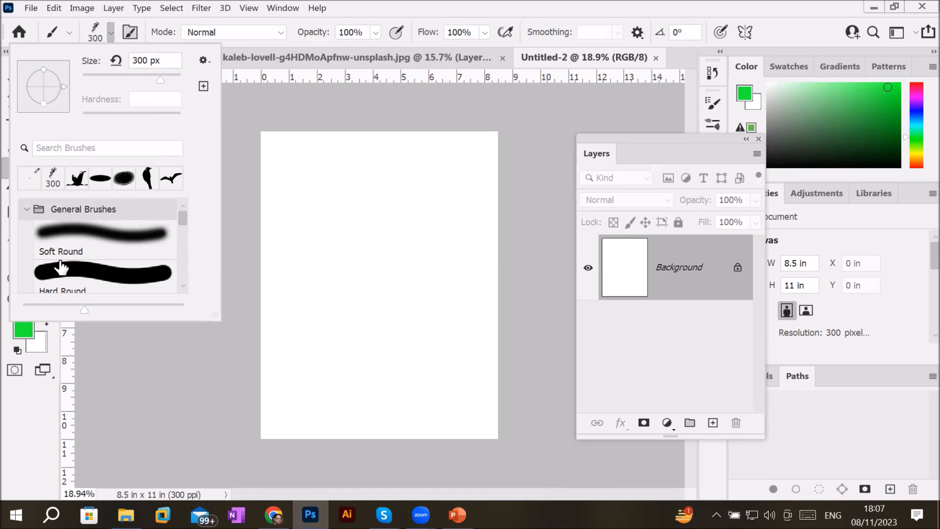
pyautogui.doubleClick(116, 280)
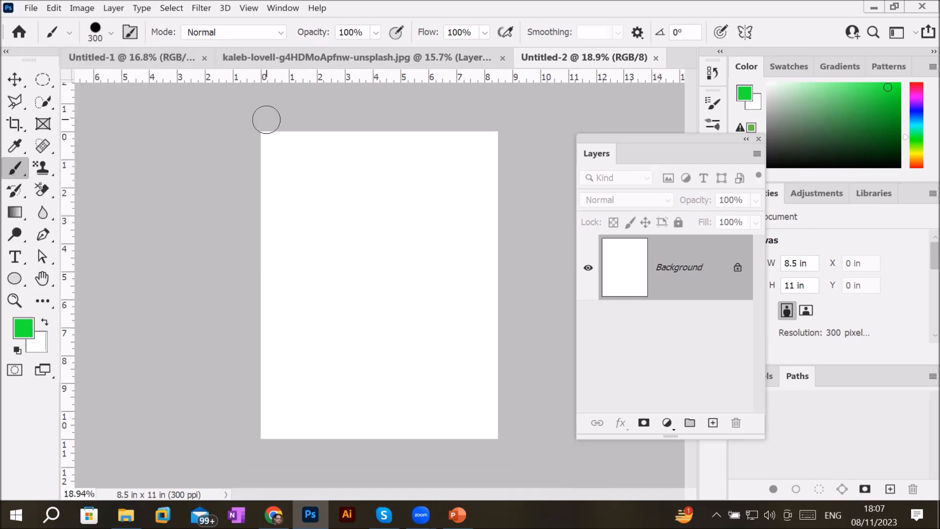
pyautogui.press(']')
pyautogui.press(']')
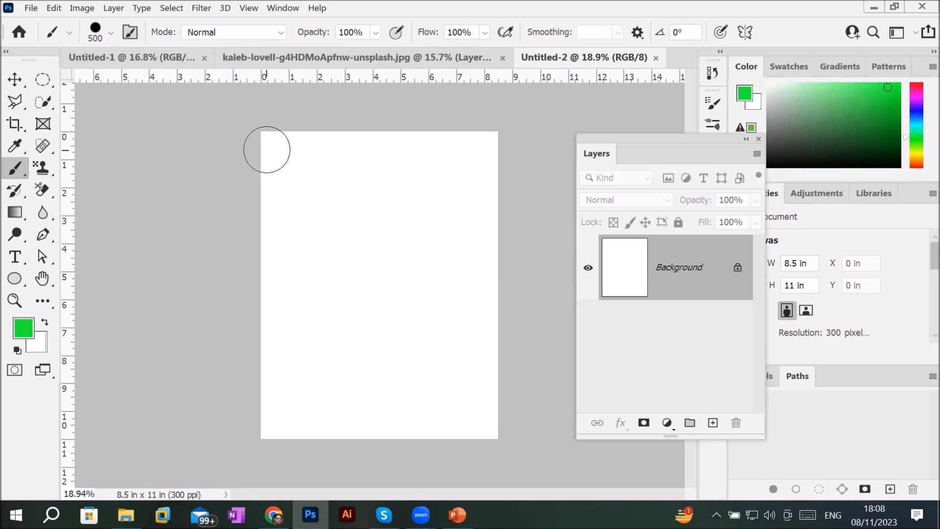
# Switch to the Mixer Brush tool, clean the brush, and load it with bright red f11836.
pyautogui.rightClick(17, 166)
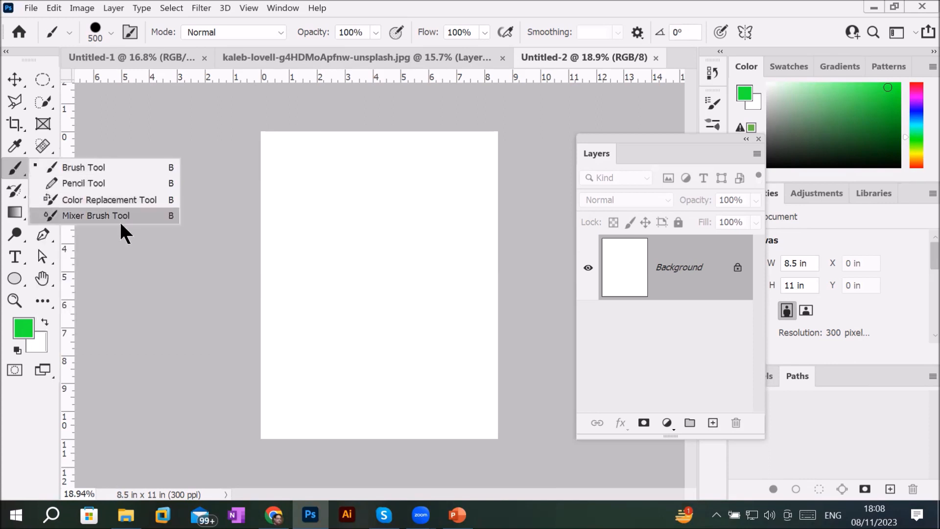
pyautogui.click(95, 217)
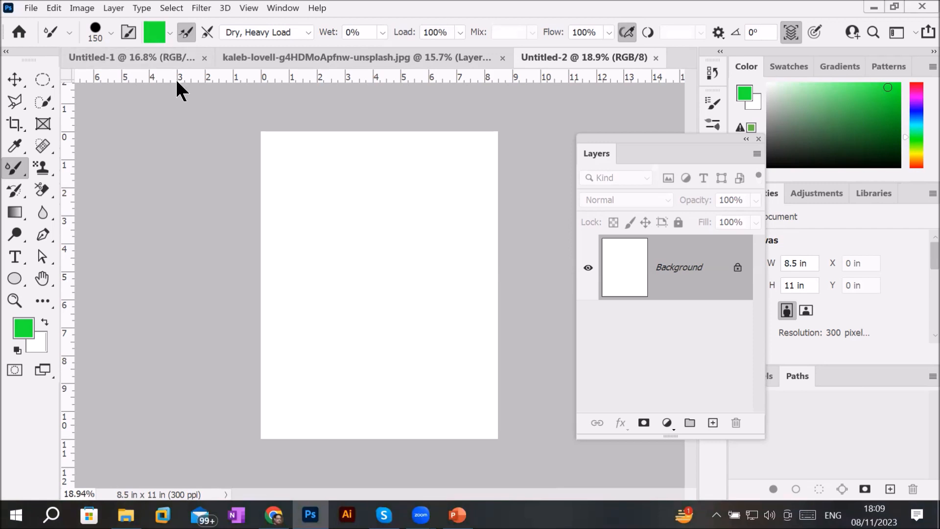
pyautogui.click(170, 32)
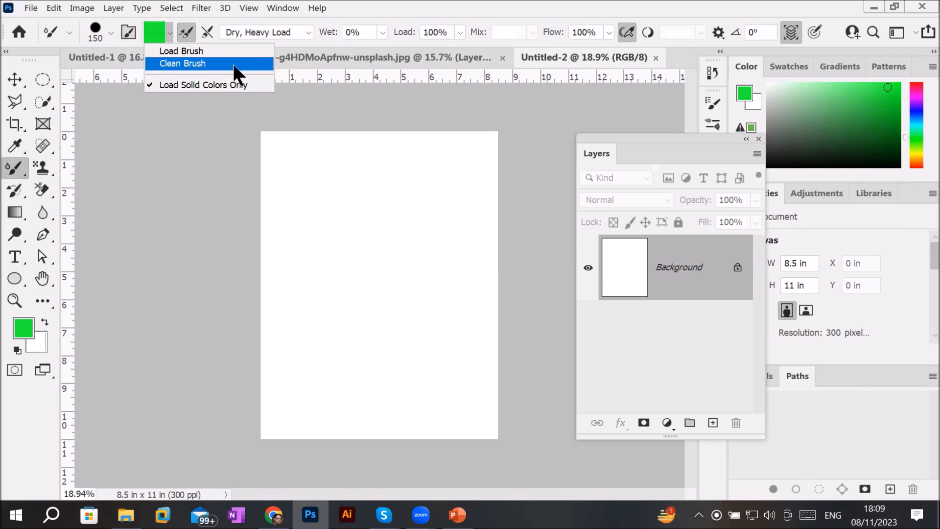
pyautogui.click(233, 63)
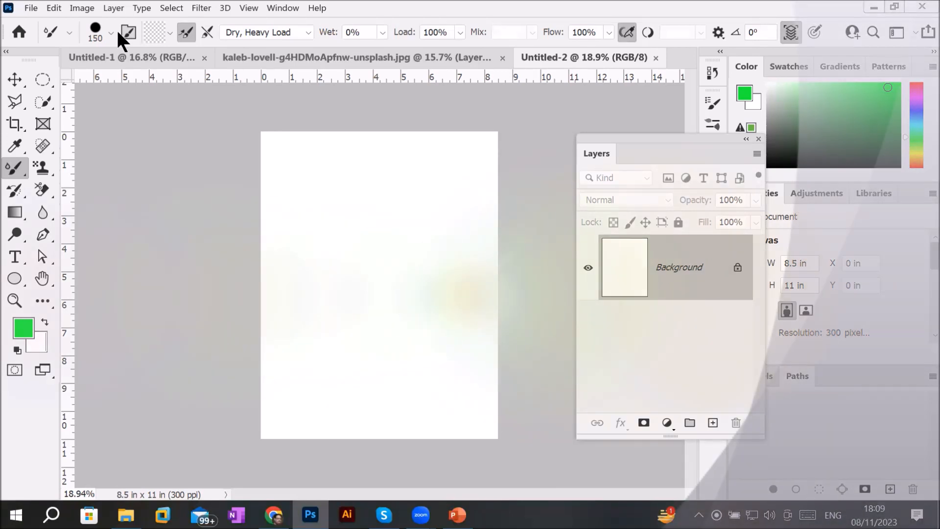
pyautogui.click(153, 30)
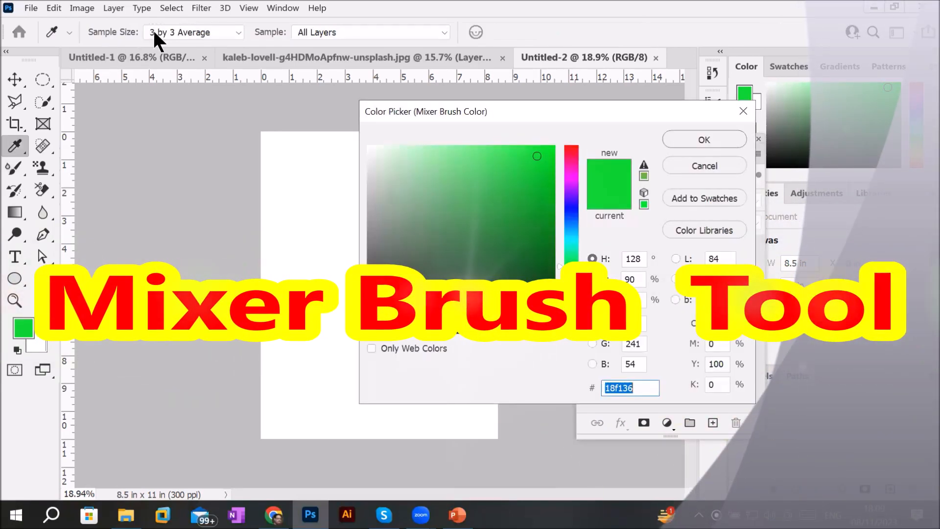
pyautogui.click(568, 149)
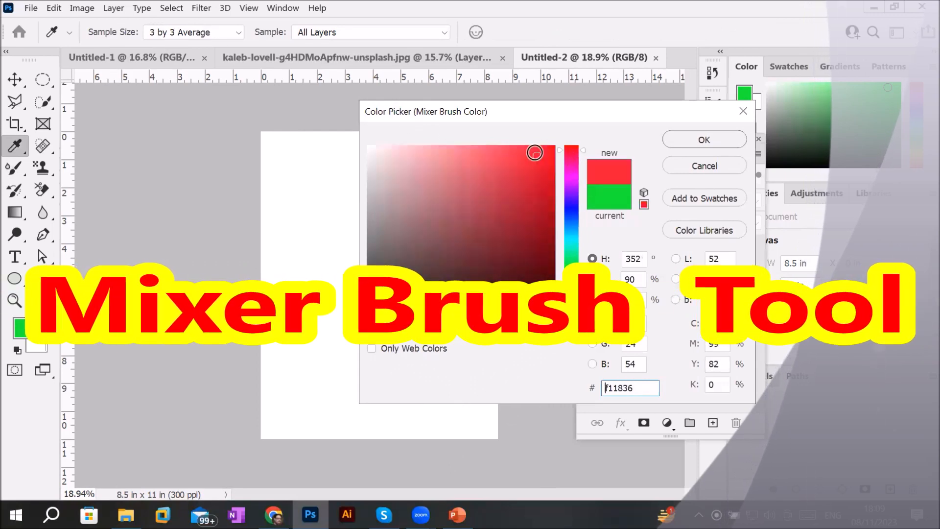
pyautogui.click(699, 133)
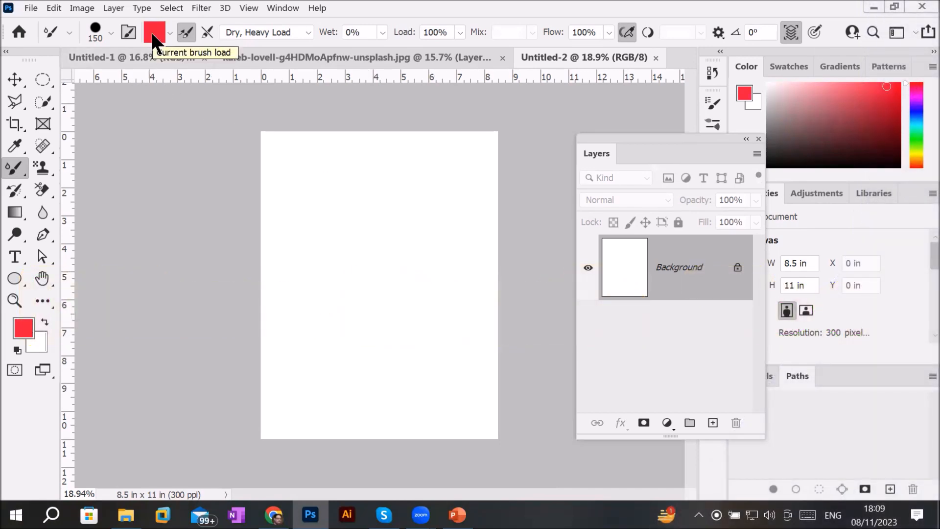
# Add a new empty layer above the background and enlarge the mixer brush to 500 px.
pyautogui.click(712, 424)
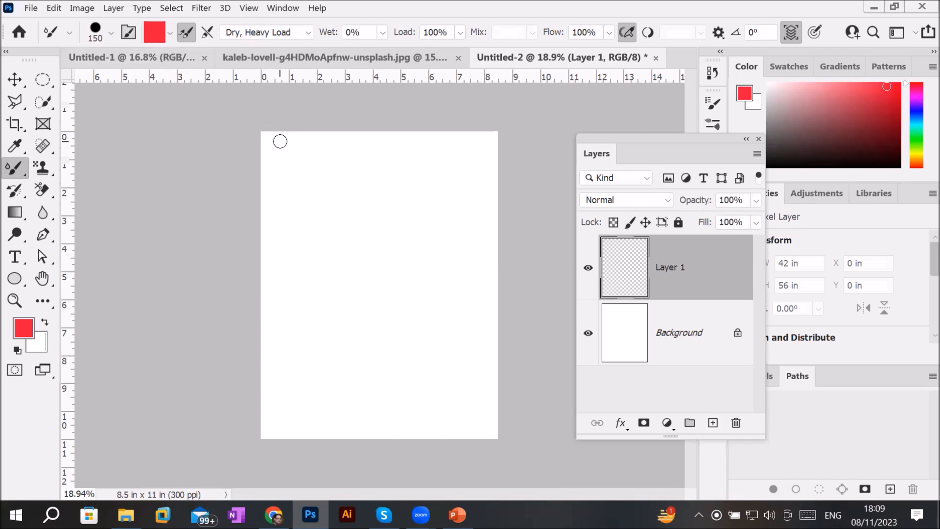
pyautogui.press(']')
pyautogui.press(']')
pyautogui.press(']')
pyautogui.press(']')
pyautogui.press(']')
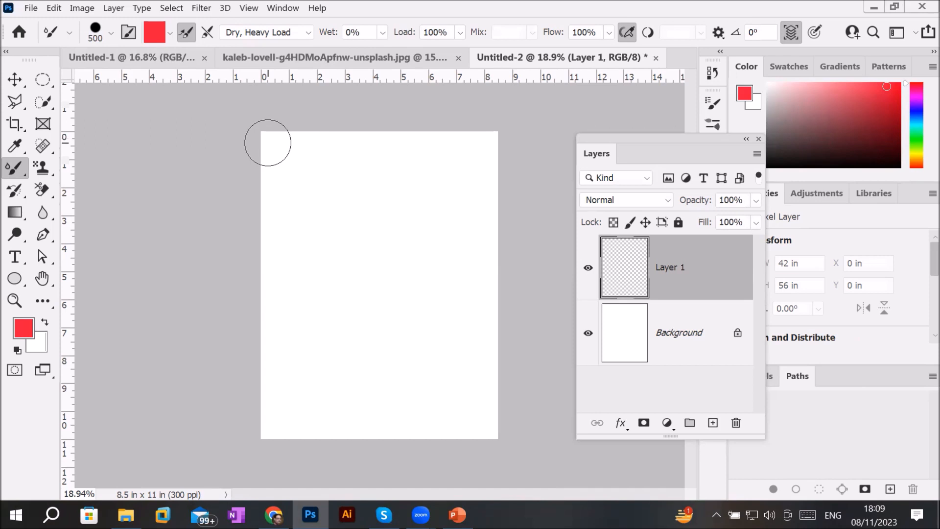
# Empty the mixer brush of paint and turn off loading the brush after each stroke.
pyautogui.click(170, 32)
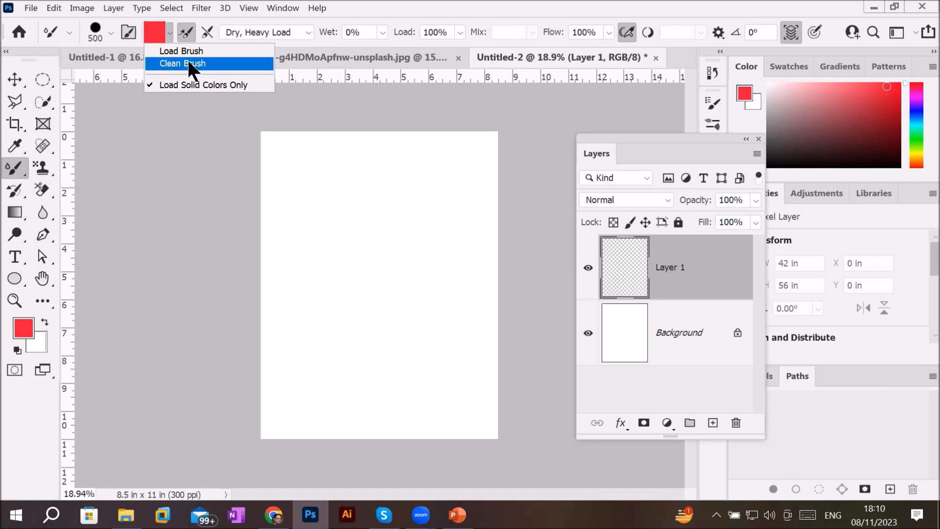
pyautogui.click(154, 29)
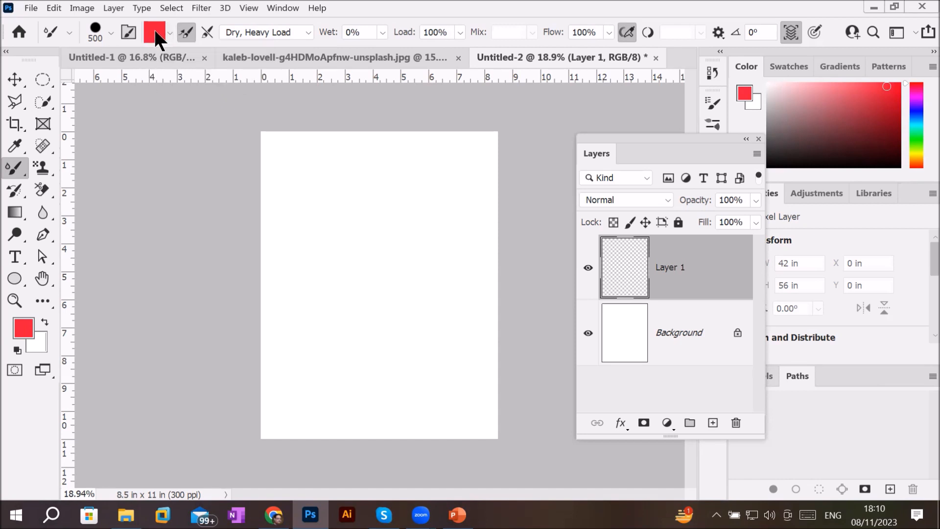
pyautogui.click(207, 32)
pyautogui.click(183, 33)
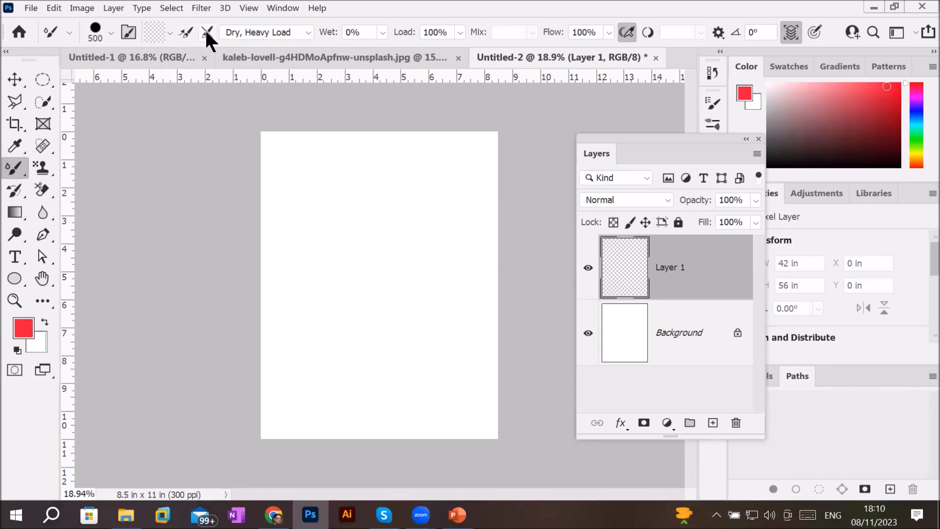
# Load the mixer brush with red paint, and toggle cleaning the brush after each stroke on and back off.
pyautogui.click(169, 30)
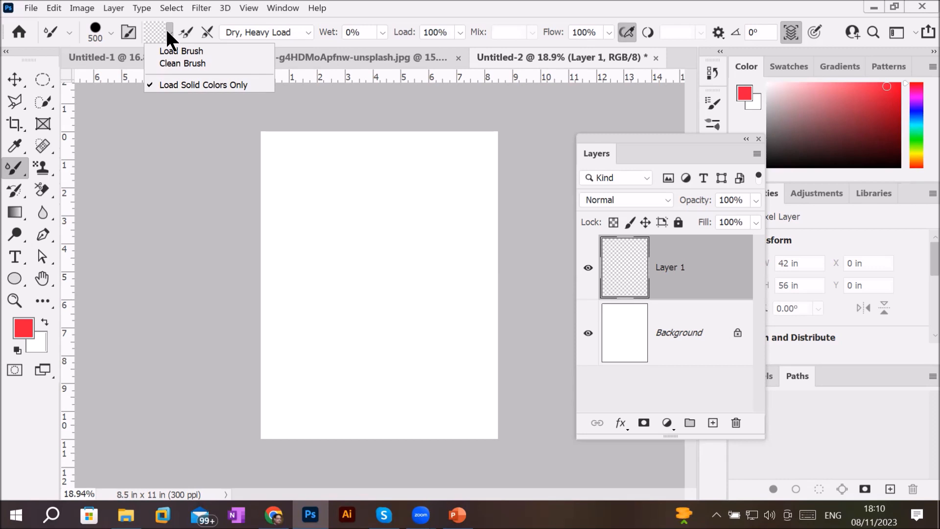
pyautogui.click(173, 51)
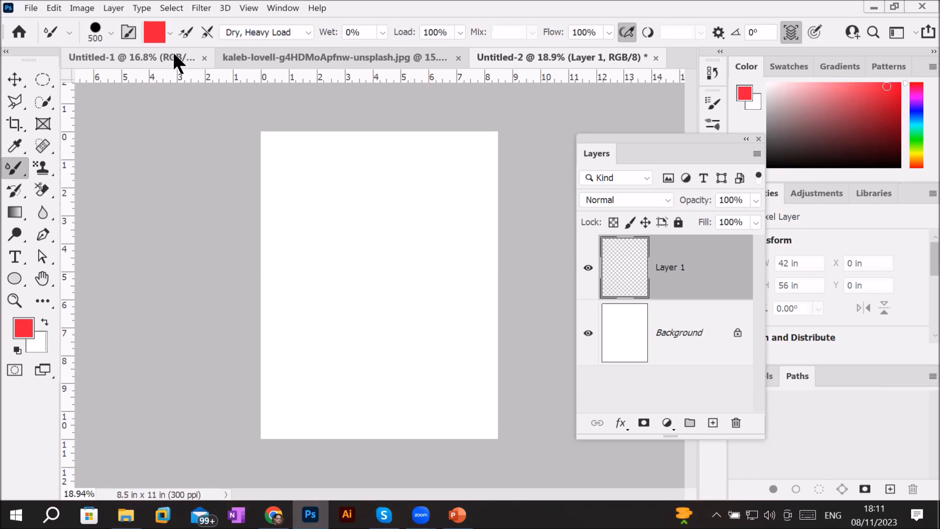
pyautogui.click(202, 30)
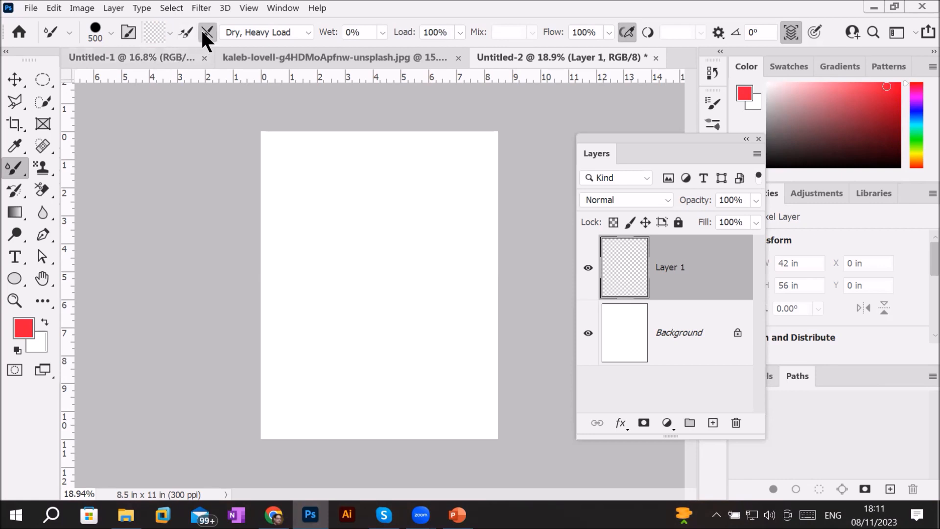
pyautogui.click(170, 27)
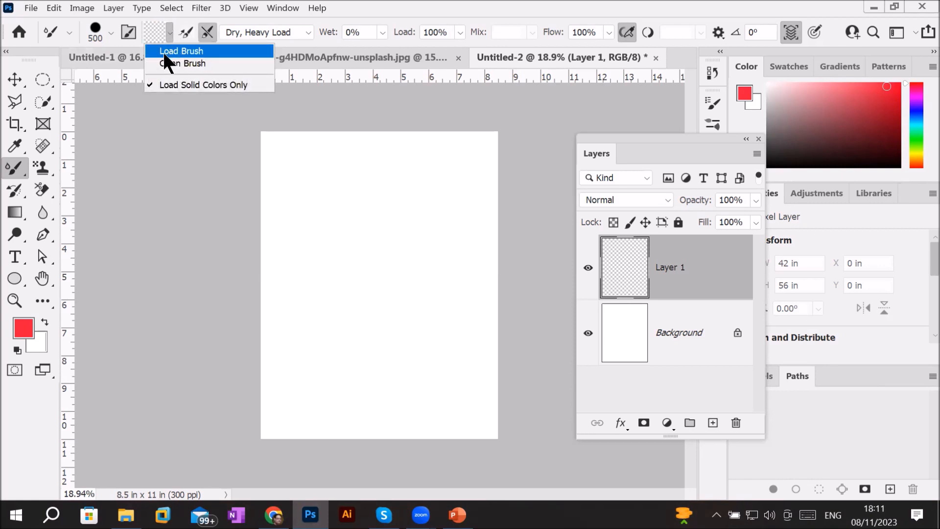
pyautogui.click(184, 31)
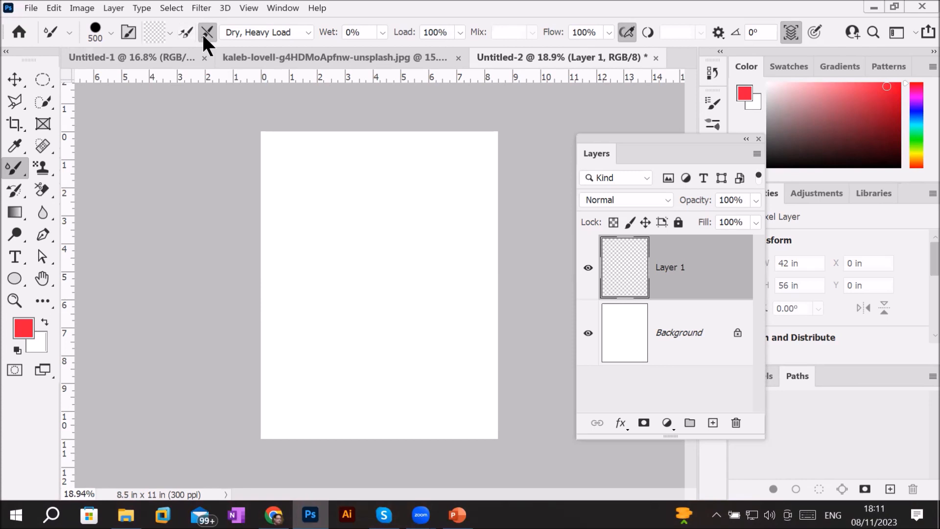
pyautogui.click(203, 35)
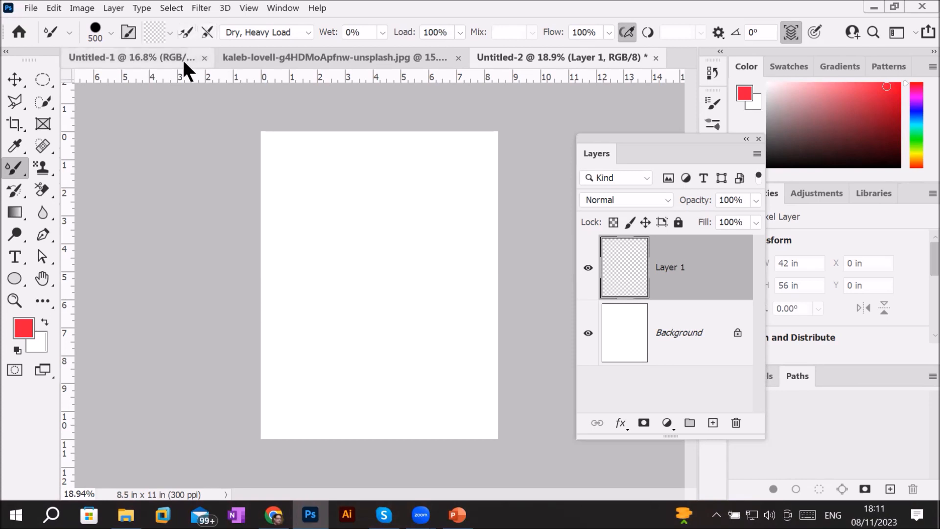
# Turn on loading the brush after each stroke and change its paint color to bright blue.
pyautogui.click(185, 31)
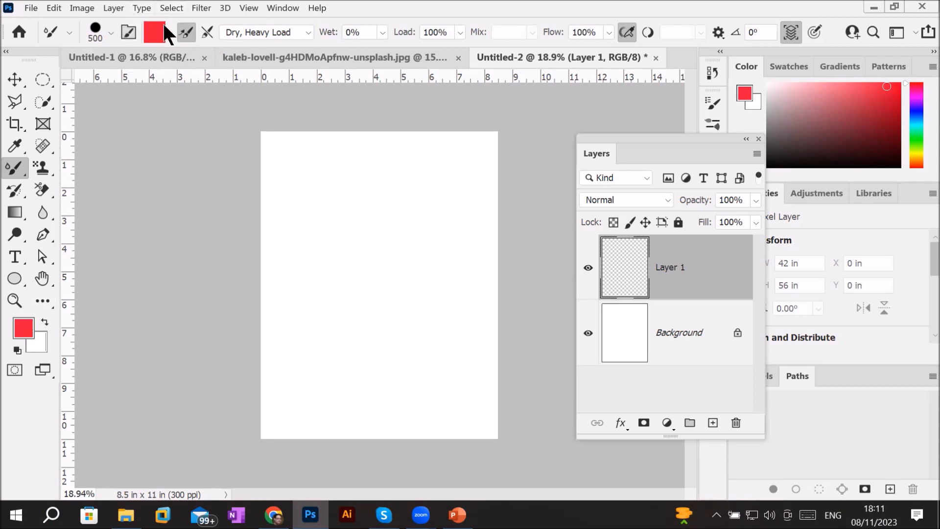
pyautogui.click(154, 35)
pyautogui.click(478, 208)
pyautogui.click(445, 140)
pyautogui.click(683, 135)
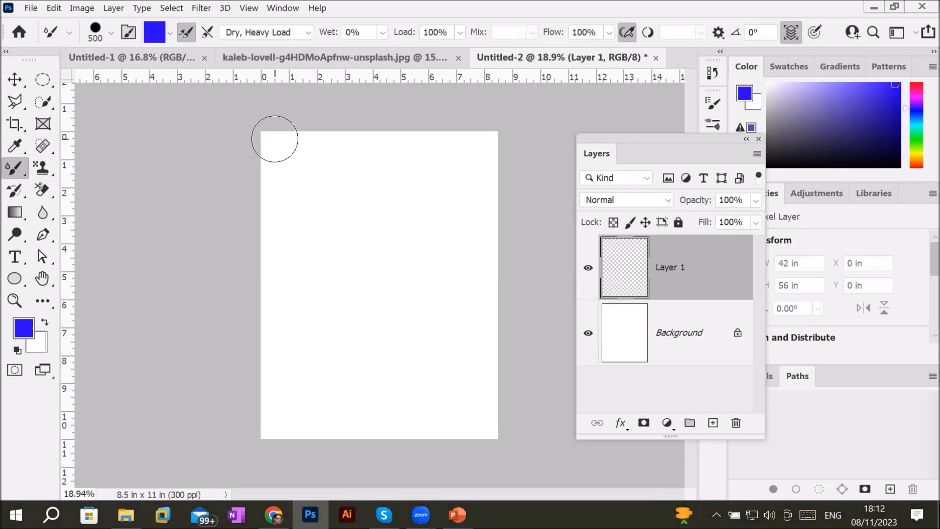
# Paint a full-height blue stroke along the page's left edge and another along the right edge using the Very Wet preset.
pyautogui.click(272, 142)
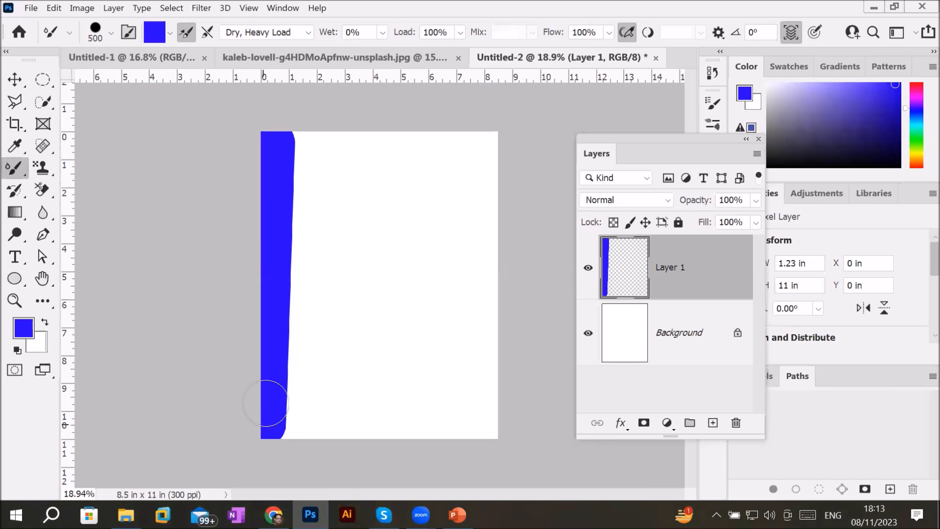
pyautogui.click(308, 33)
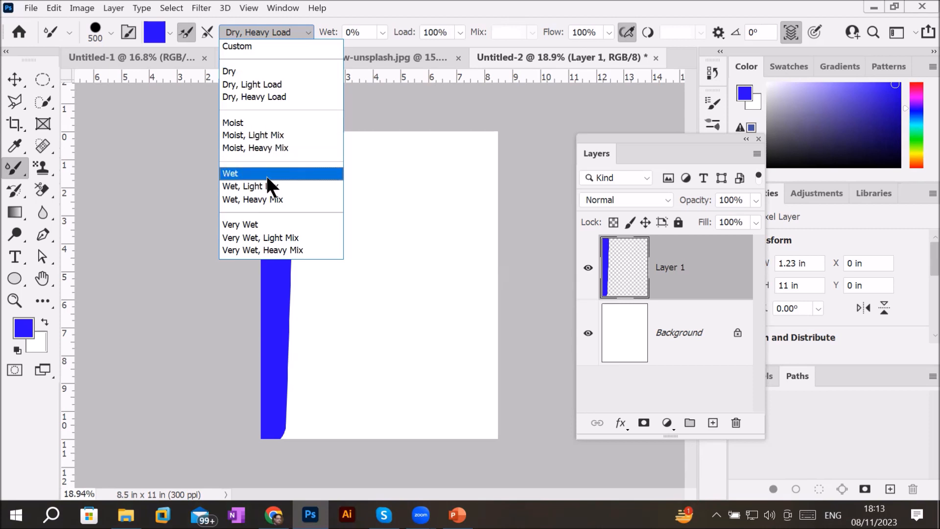
pyautogui.click(259, 224)
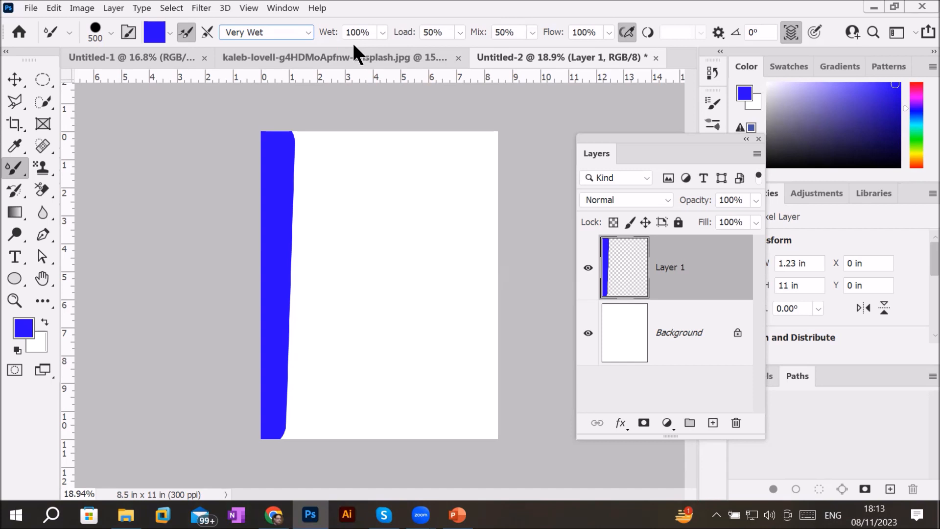
pyautogui.click(491, 144)
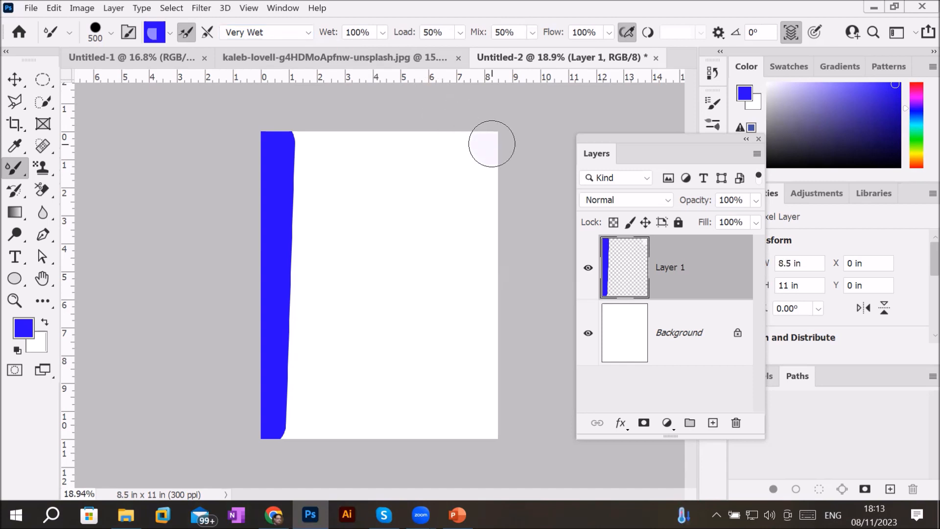
pyautogui.keyDown('shift'); pyautogui.click(493, 423); pyautogui.keyUp('shift')
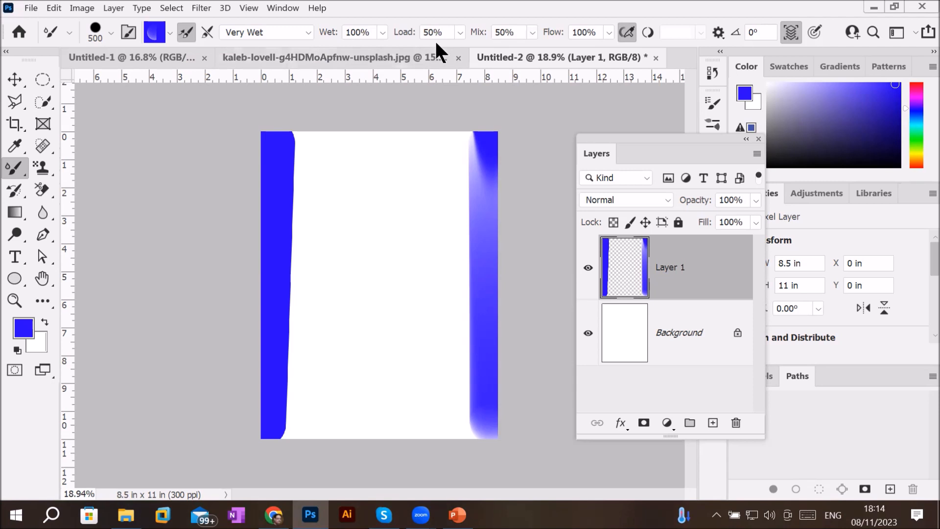
# Try the Dry and Wet brush presets to compare their Wet, Load and Mix settings.
pyautogui.click(461, 32)
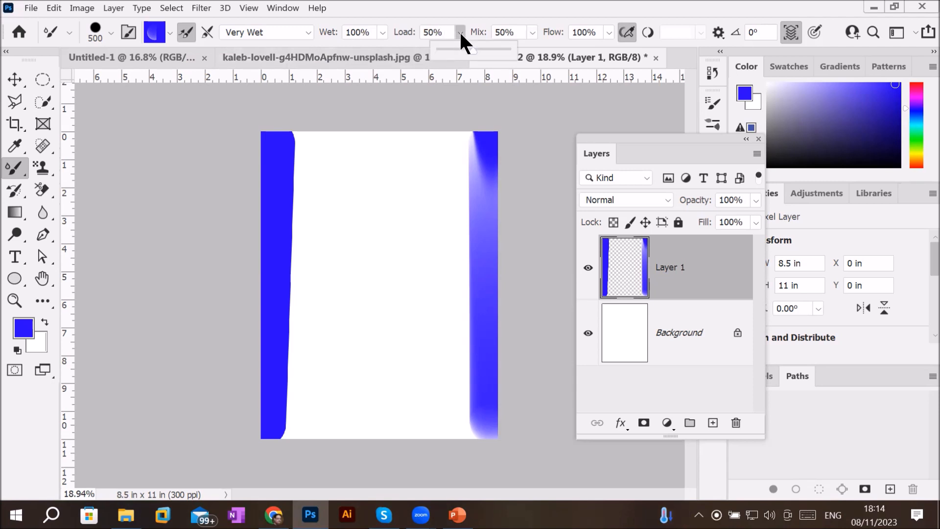
pyautogui.click(459, 31)
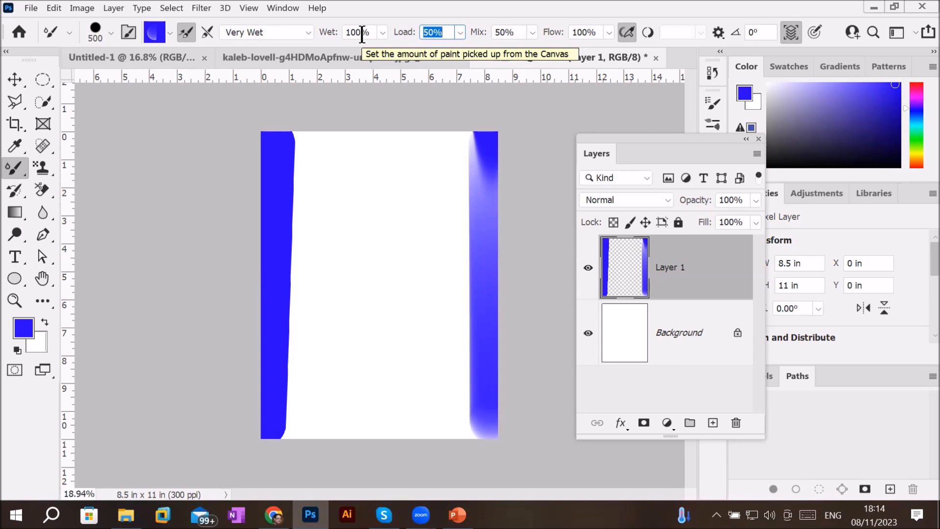
pyautogui.click(306, 31)
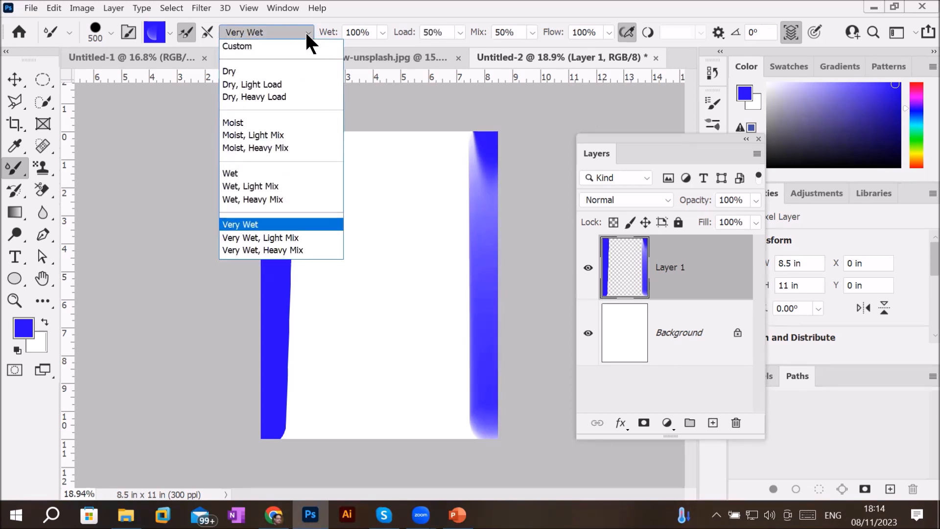
pyautogui.click(288, 71)
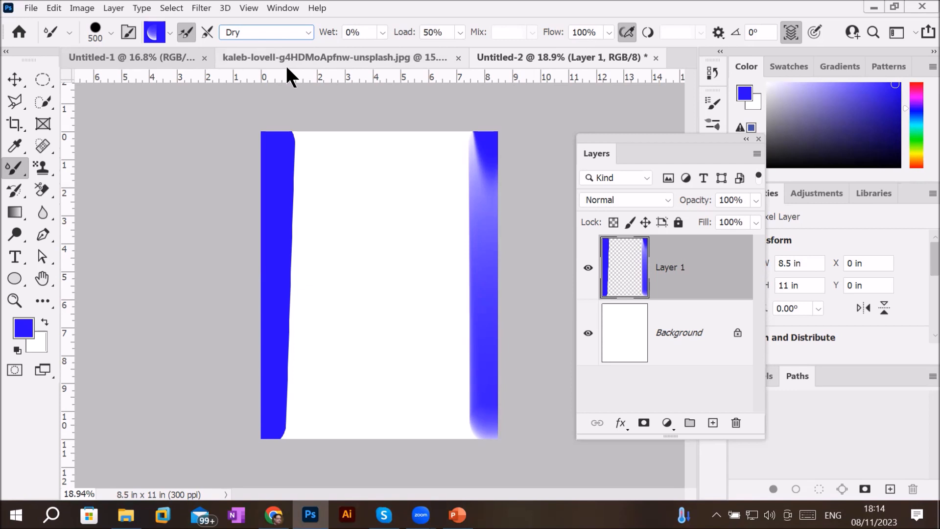
pyautogui.click(307, 31)
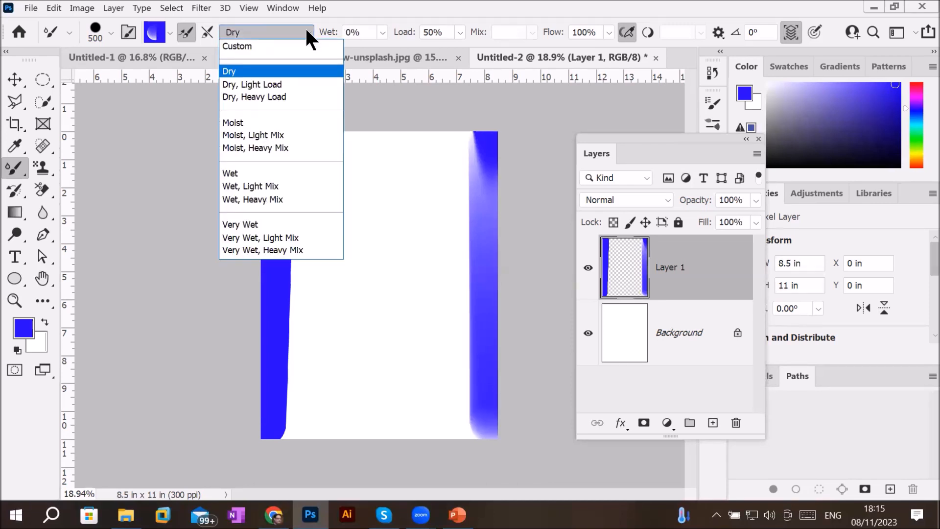
pyautogui.click(264, 175)
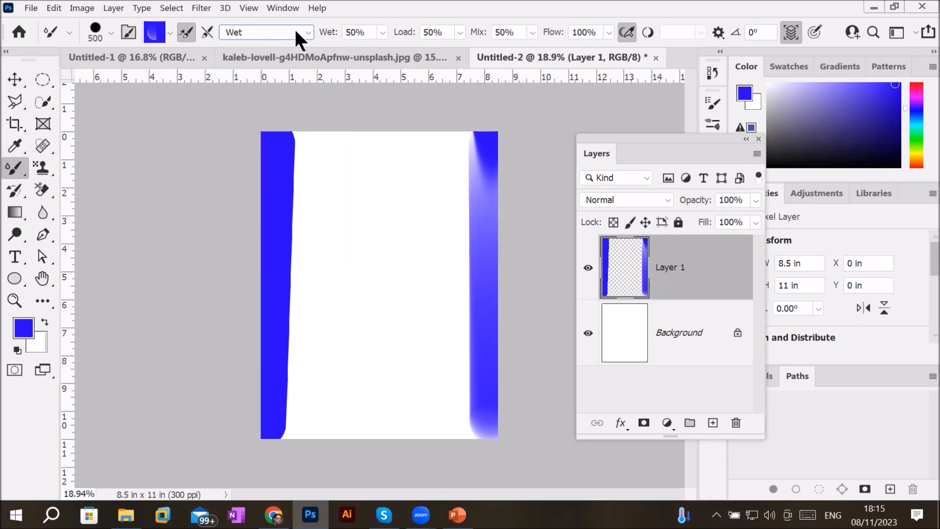
# Try a full-height stroke down the middle of the page with the Moist preset, and undo it.
pyautogui.click(307, 31)
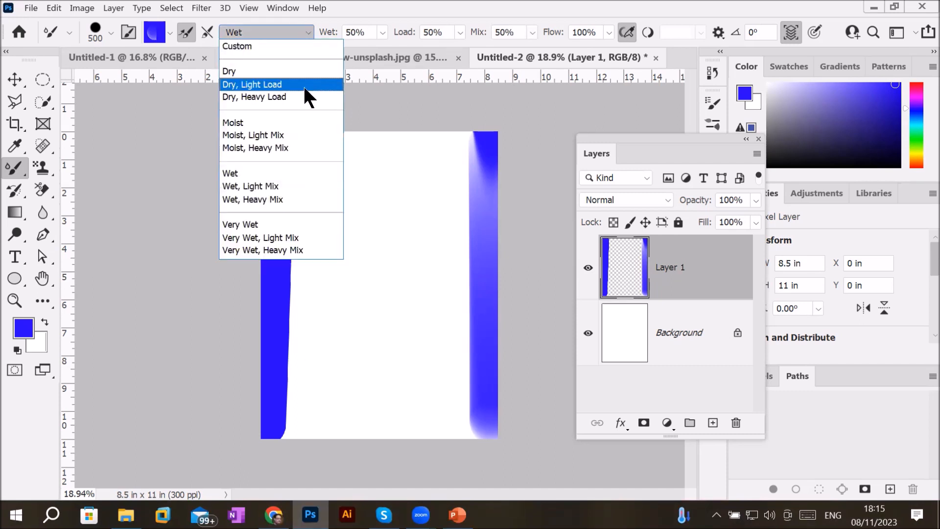
pyautogui.click(297, 123)
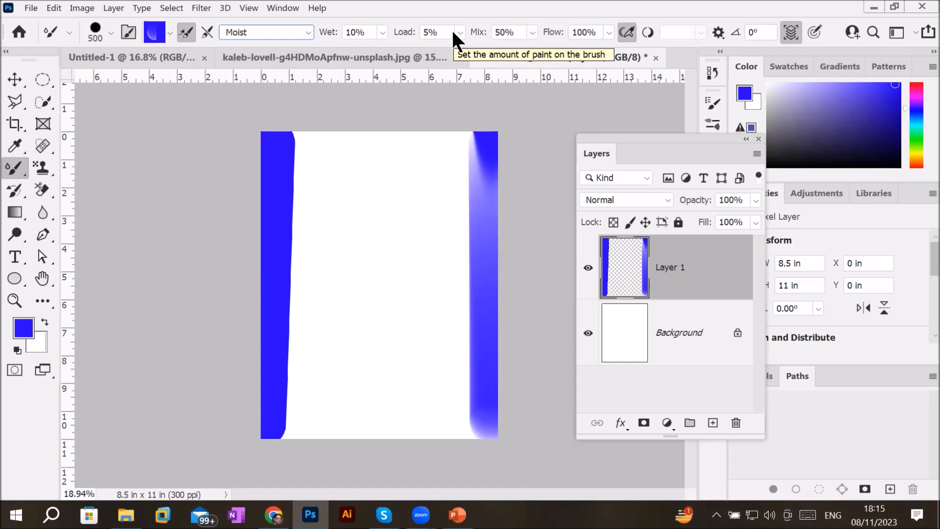
pyautogui.click(376, 145)
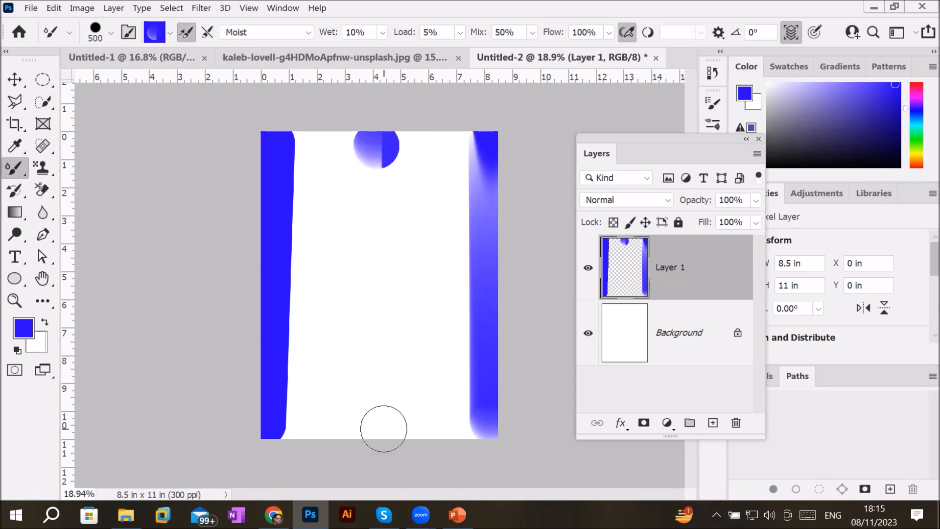
pyautogui.keyDown('shift'); pyautogui.click(367, 429); pyautogui.keyUp('shift')
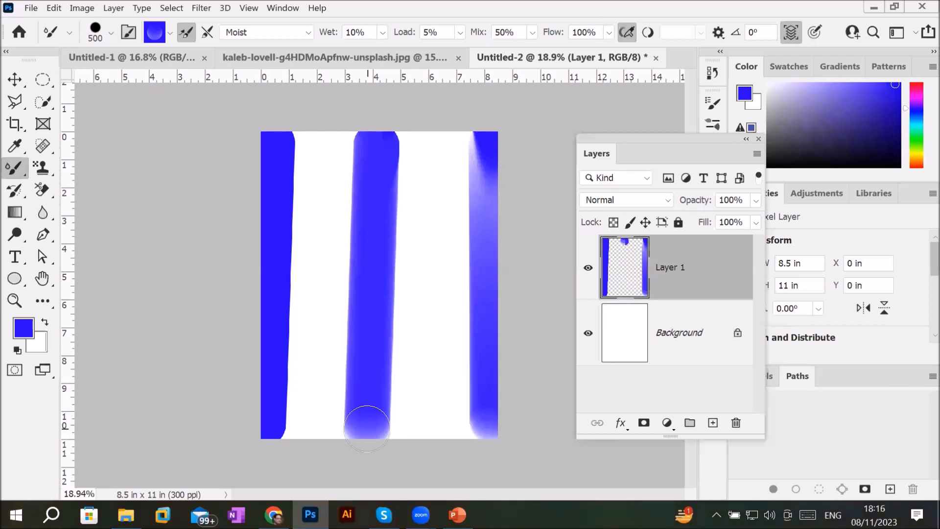
pyautogui.hotkey('ctrl', 'z')
pyautogui.hotkey('ctrl', 'z')
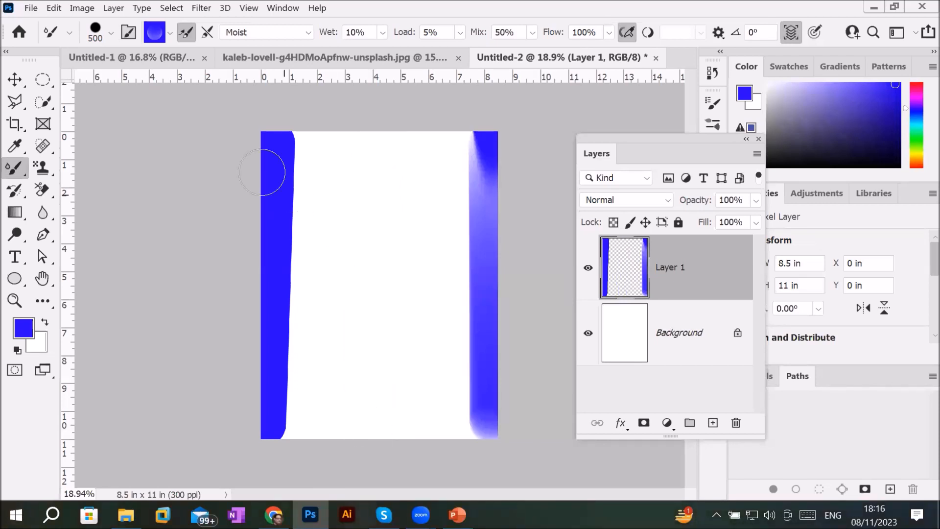
# Choose the Dry preset and paint a vertical stroke down the page just beside the left-edge stroke.
pyautogui.click(306, 31)
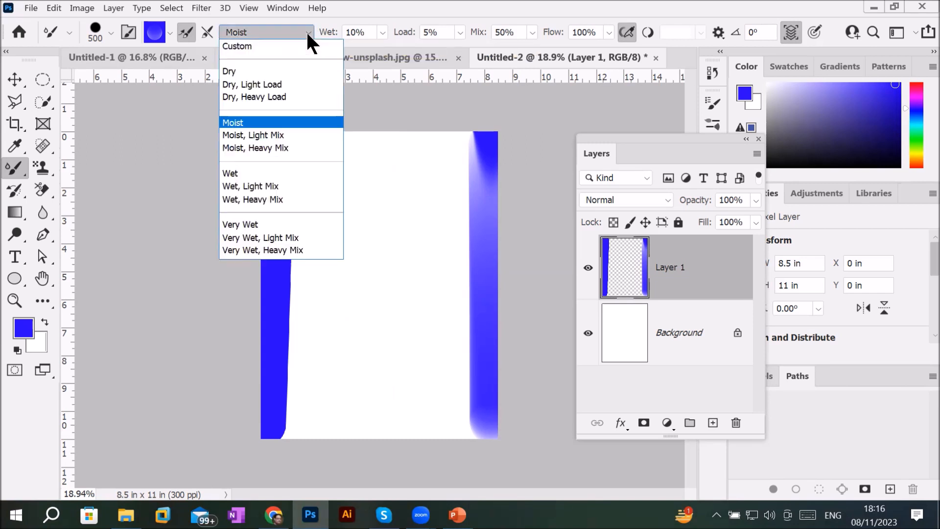
pyautogui.click(262, 69)
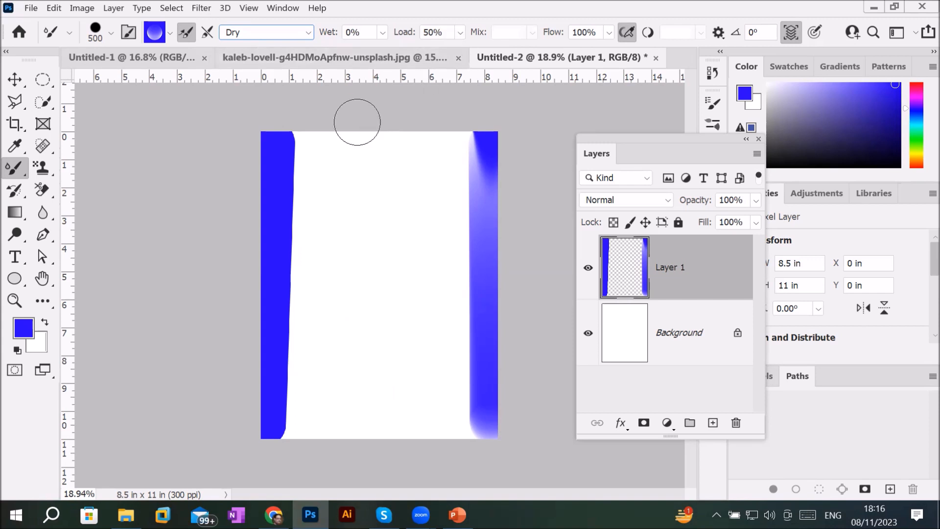
pyautogui.click(334, 144)
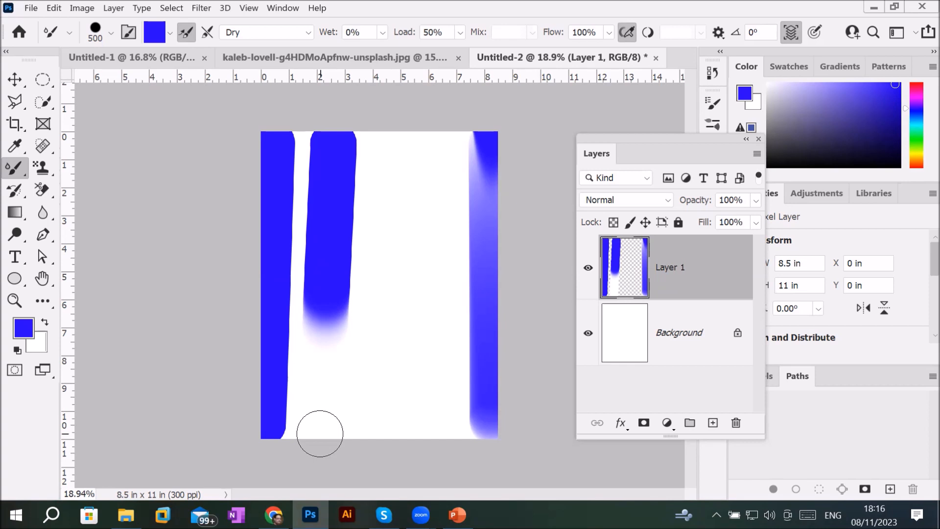
# Paint two more vertical strokes between the existing ones, the first with Load at 22% and the second at 8%.
pyautogui.click(460, 34)
pyautogui.moveTo(472, 48); pyautogui.dragTo(452, 48)
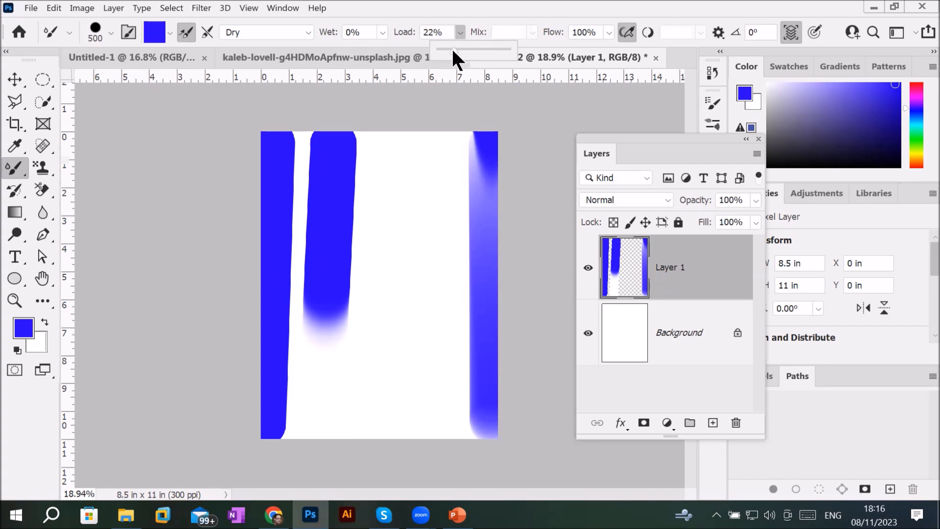
pyautogui.click(393, 145)
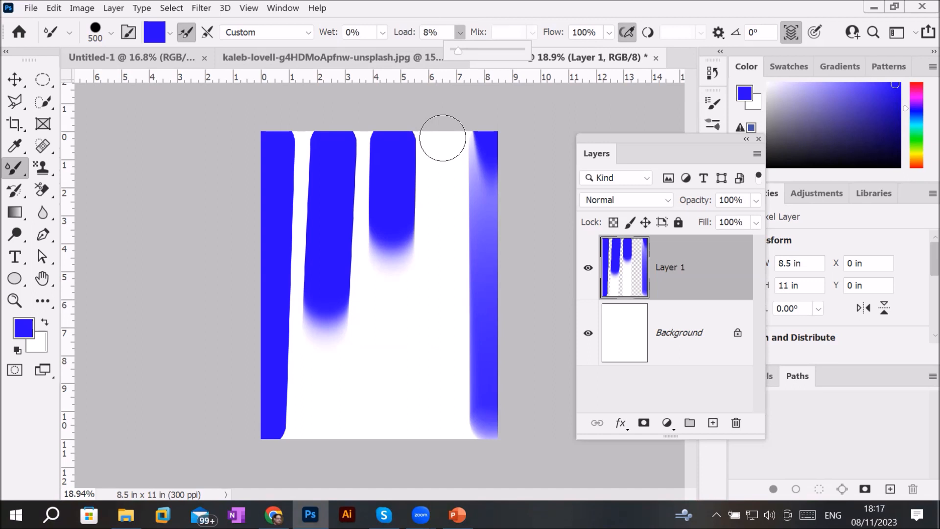
pyautogui.click(442, 138)
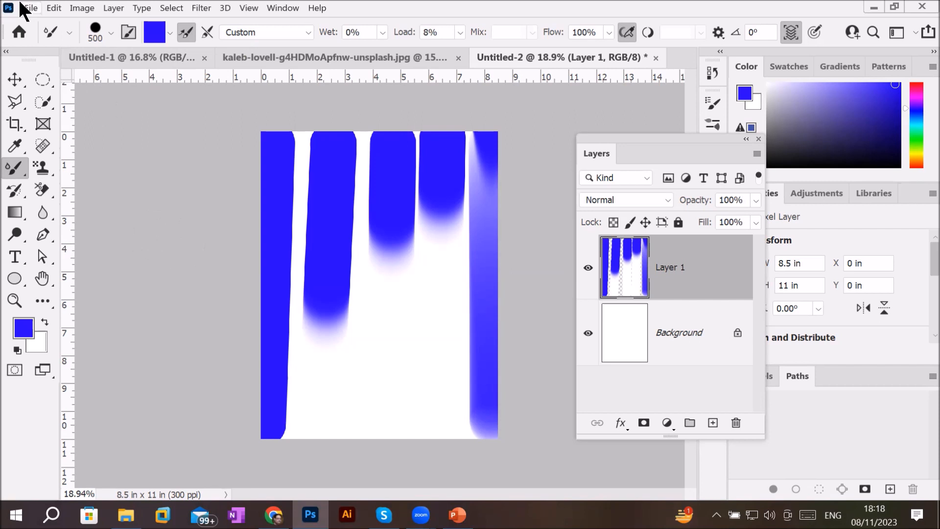
# Place the gift-box image pngwing.com (6).png from the Transparent PNG folder as a linked file.
pyautogui.click(31, 8)
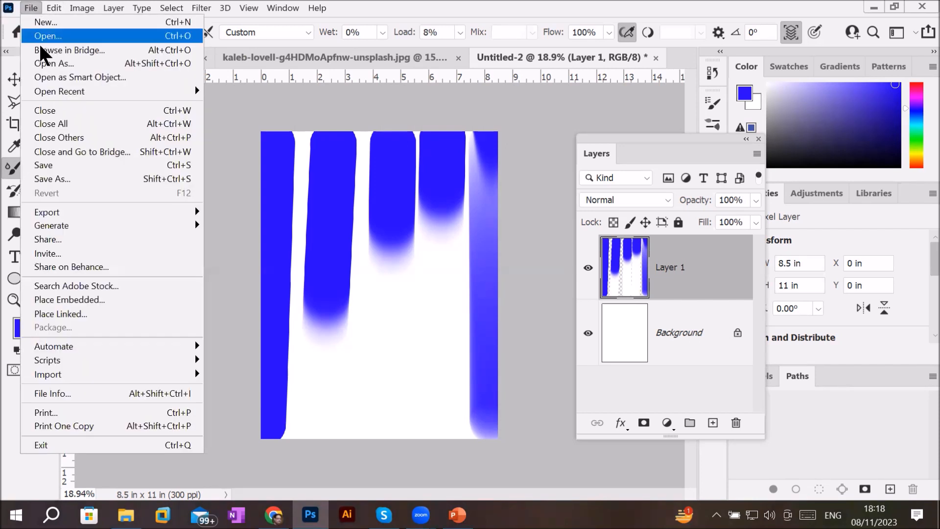
pyautogui.click(108, 315)
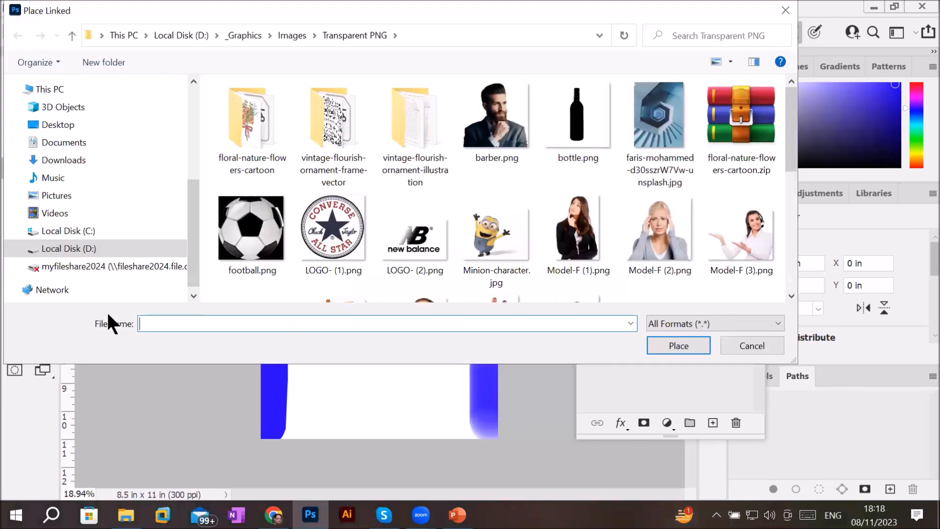
pyautogui.scroll(-3, 527, 219)
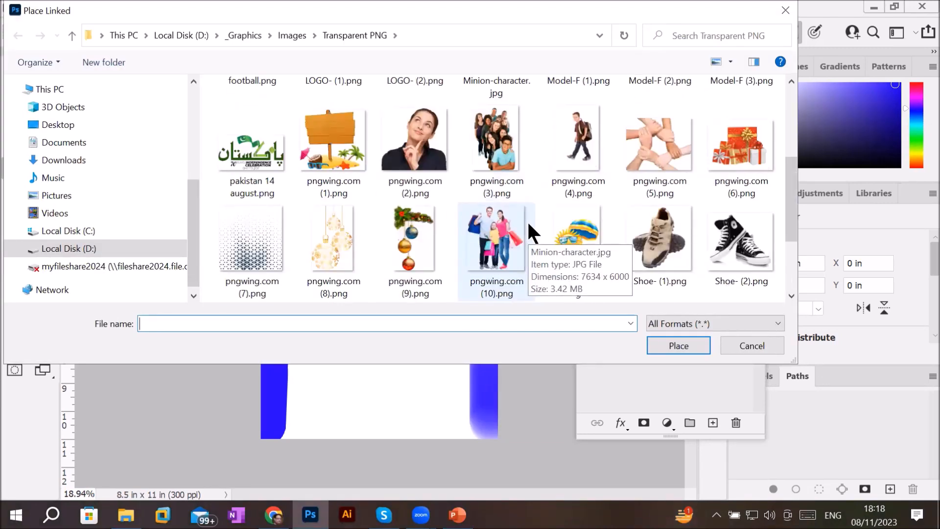
pyautogui.scroll(-2, 529, 225)
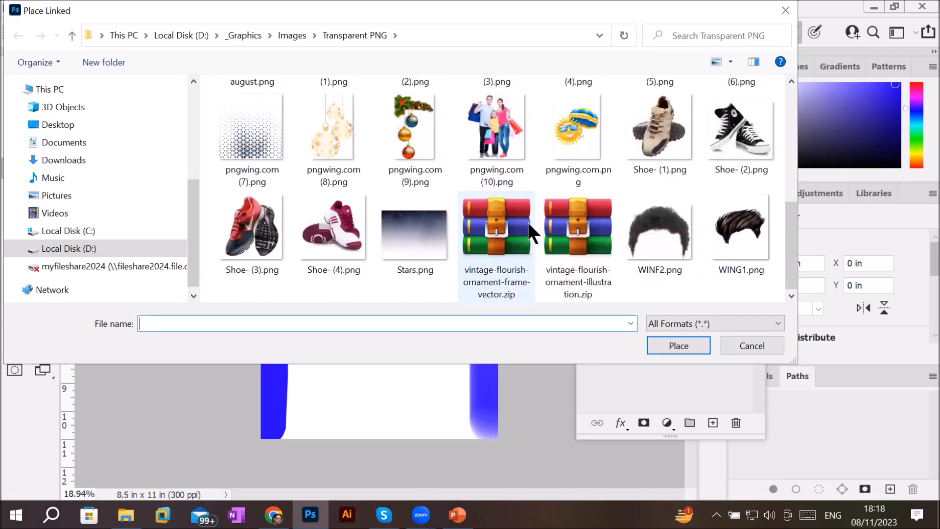
pyautogui.scroll(2, 529, 224)
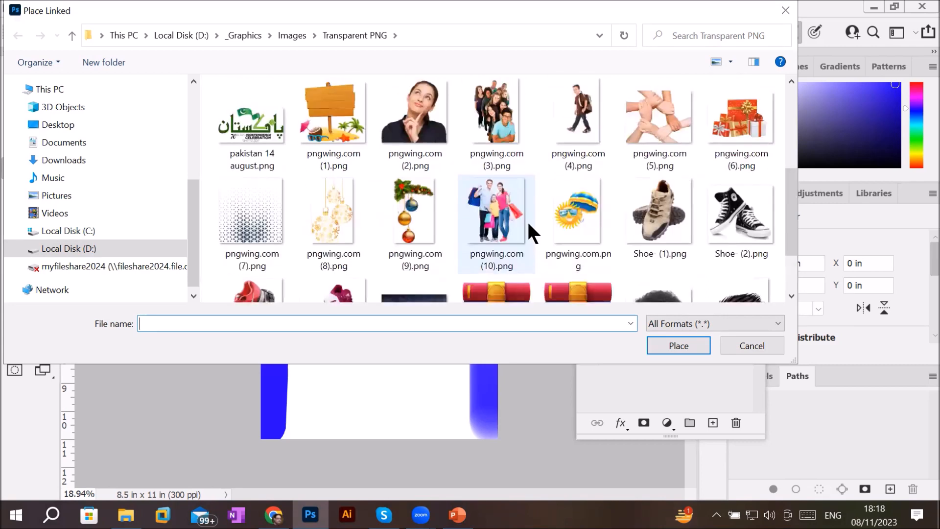
pyautogui.doubleClick(728, 115)
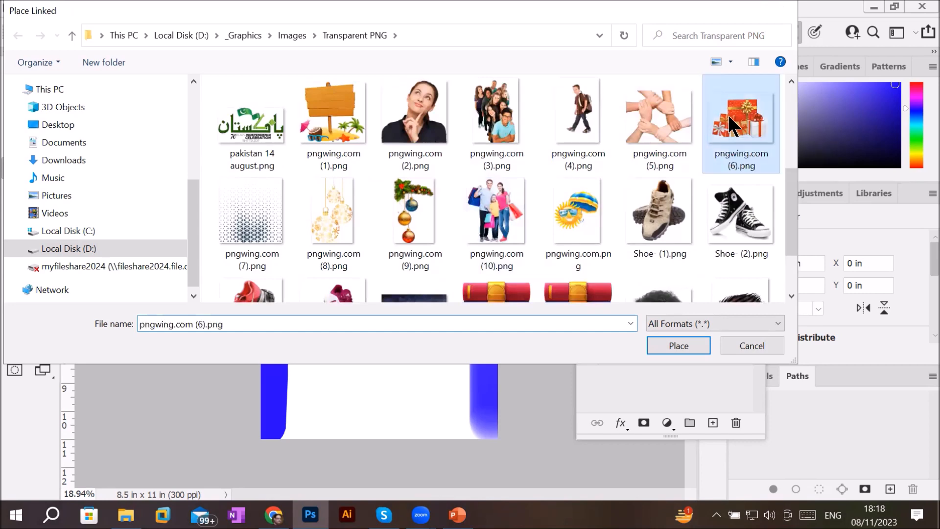
# Move the placed gift boxes down to the bottom of the page and commit the placement.
pyautogui.moveTo(380, 268); pyautogui.dragTo(377, 355)
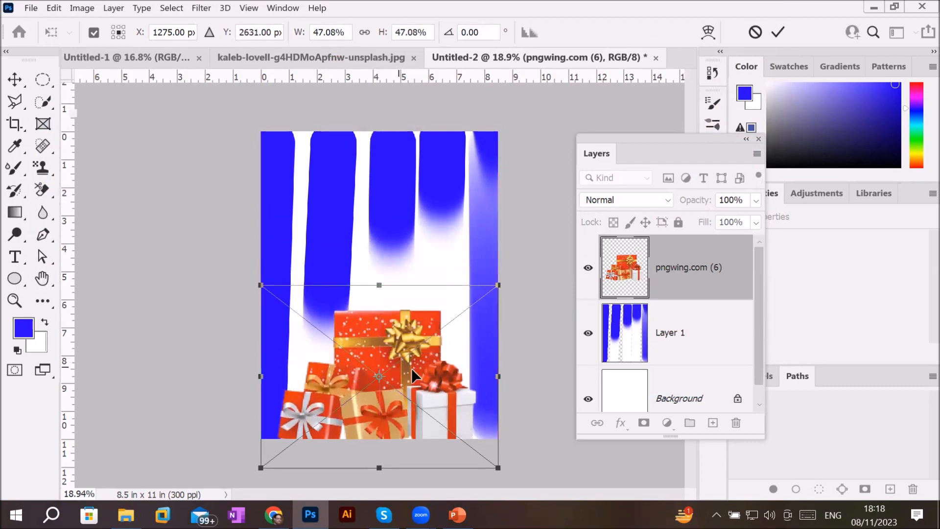
pyautogui.scroll(1, 510, 388)
pyautogui.scroll(-2, 480, 403)
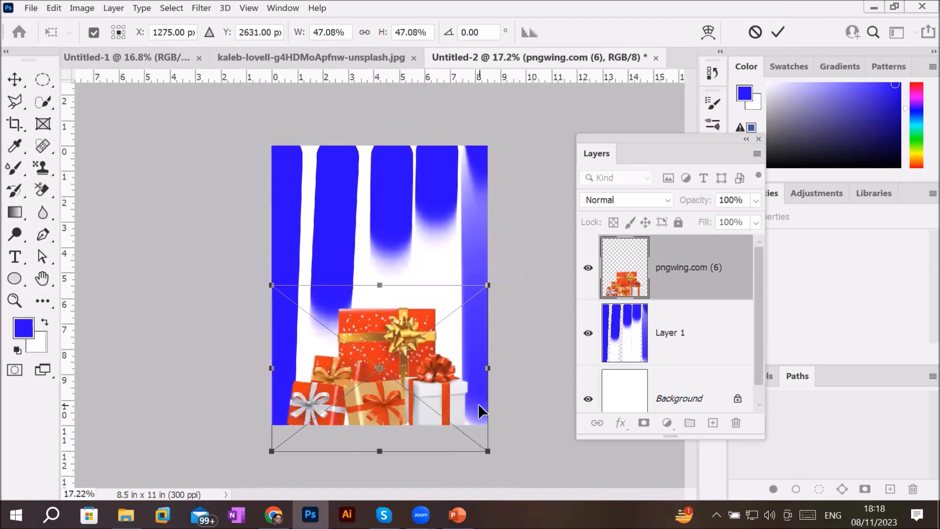
pyautogui.scroll(-2, 479, 405)
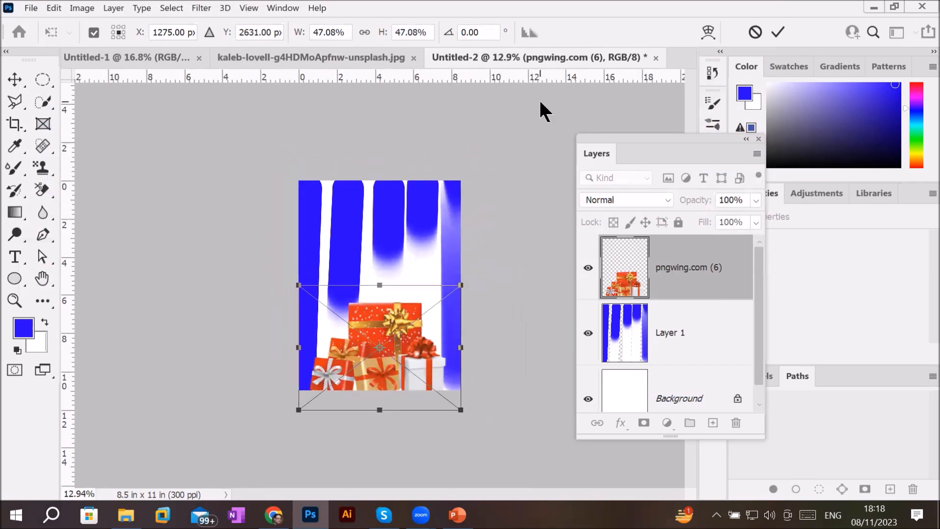
pyautogui.click(778, 30)
# Rasterize the gift-box smart object with the Brush tool and move its layer below Layer 1.
pyautogui.press('b')
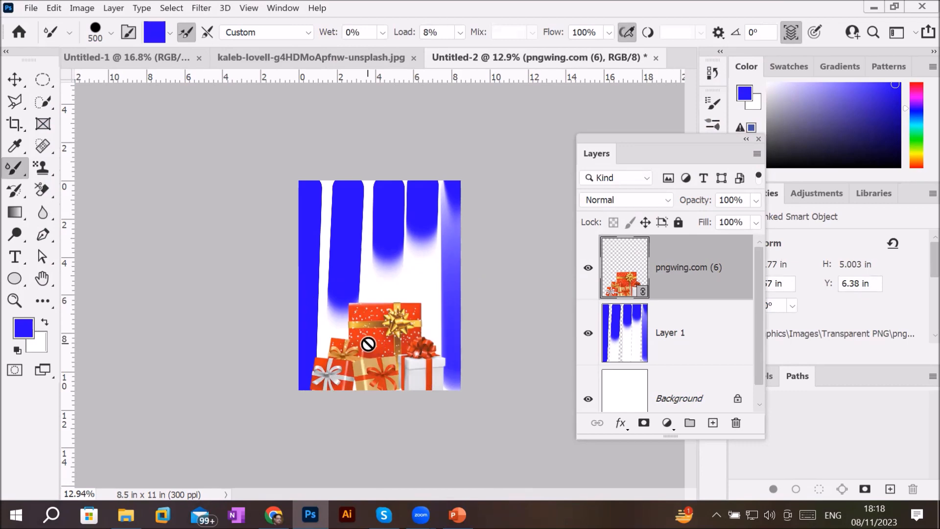
pyautogui.scroll(2, 409, 380)
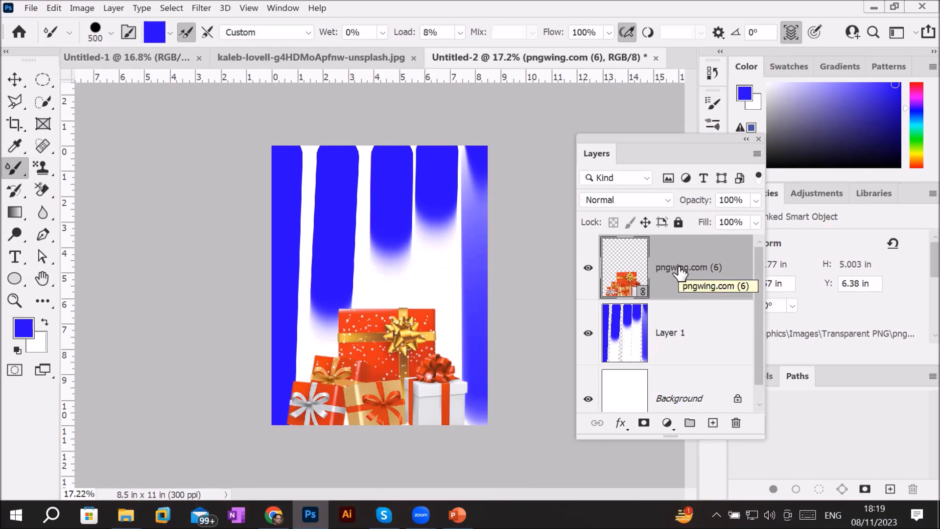
pyautogui.rightClick(15, 168)
pyautogui.click(64, 170)
pyautogui.click(455, 241)
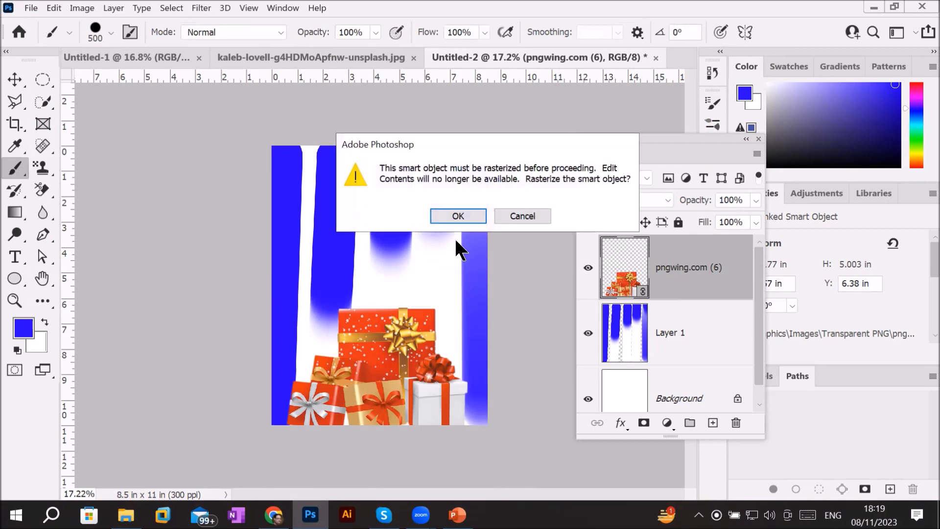
pyautogui.click(451, 208)
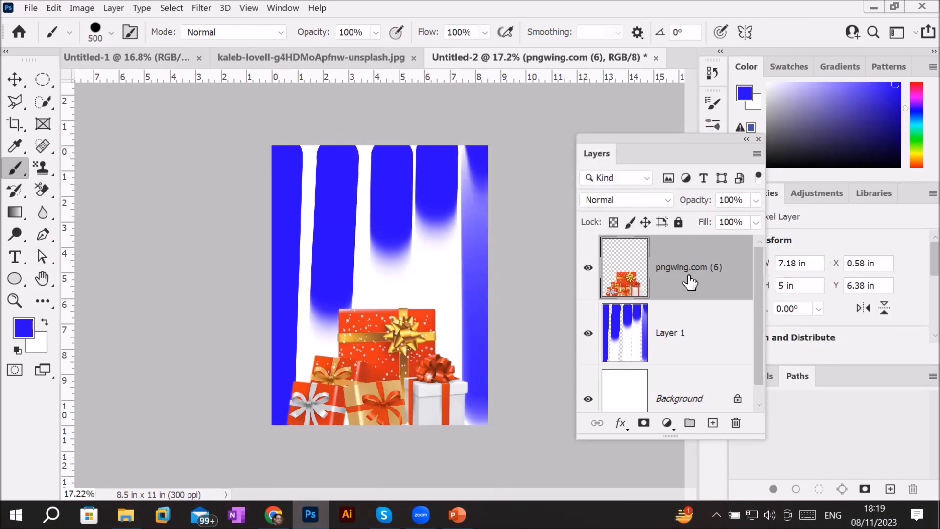
pyautogui.moveTo(686, 286); pyautogui.dragTo(692, 349)
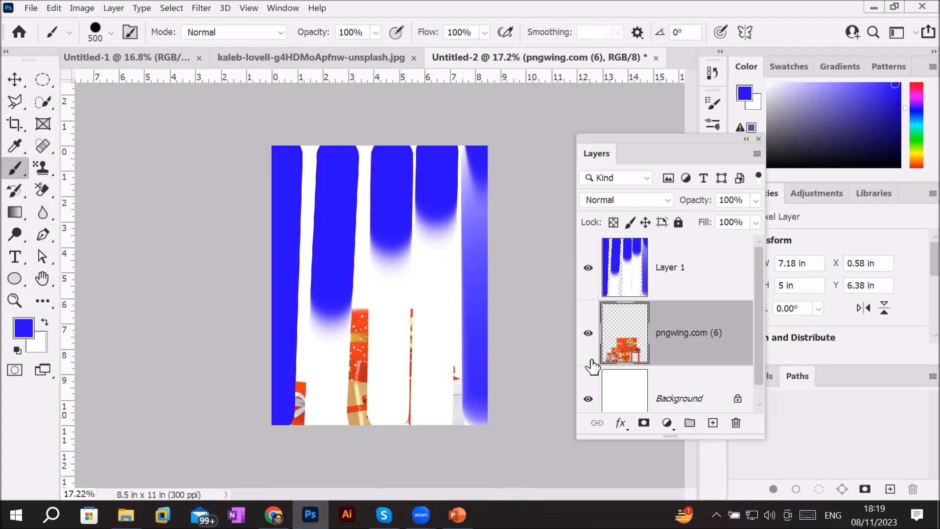
# Erase the white paint around the blue strokes on Layer 1 with the Magic Eraser tool.
pyautogui.click(621, 292)
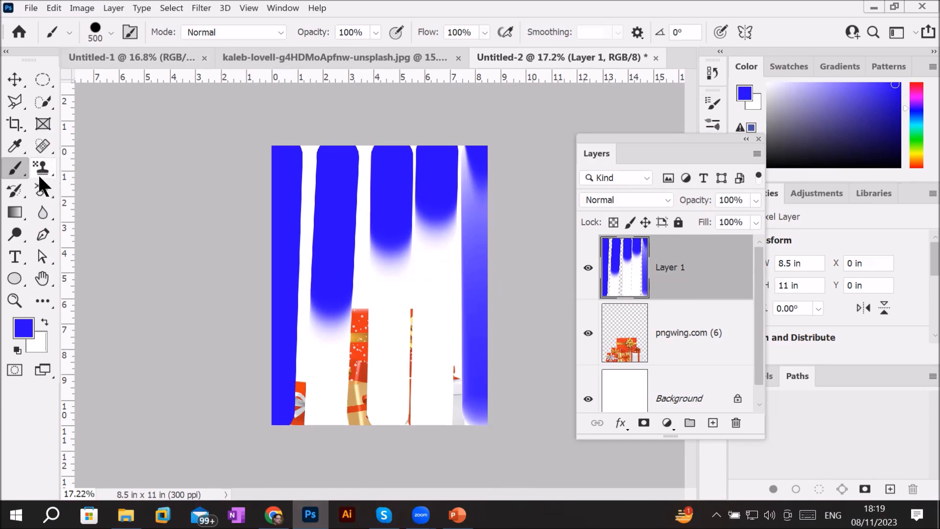
pyautogui.moveTo(39, 194); pyautogui.dragTo(141, 185)
pyautogui.moveTo(38, 190); pyautogui.dragTo(122, 219)
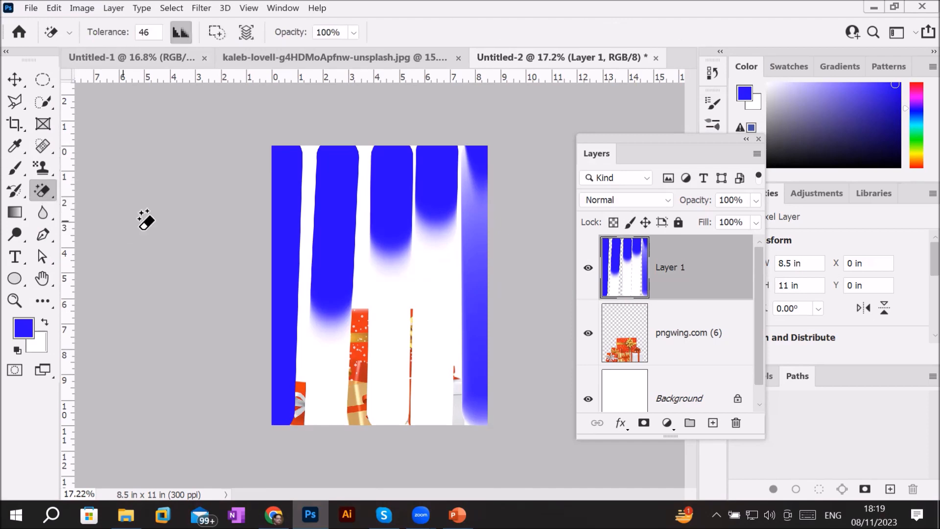
pyautogui.click(439, 353)
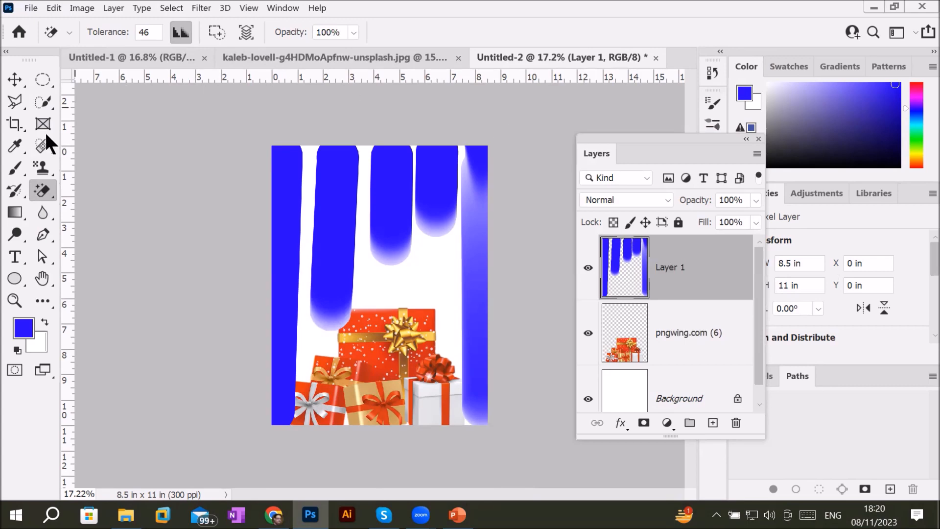
# Switch back to the Mixer Brush tool with Layer 1 active.
pyautogui.click(15, 190)
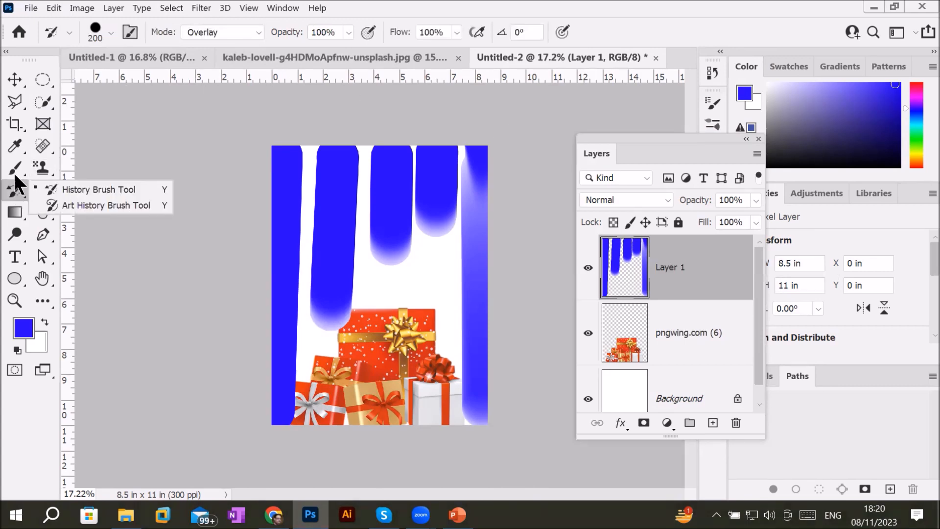
pyautogui.click(16, 165)
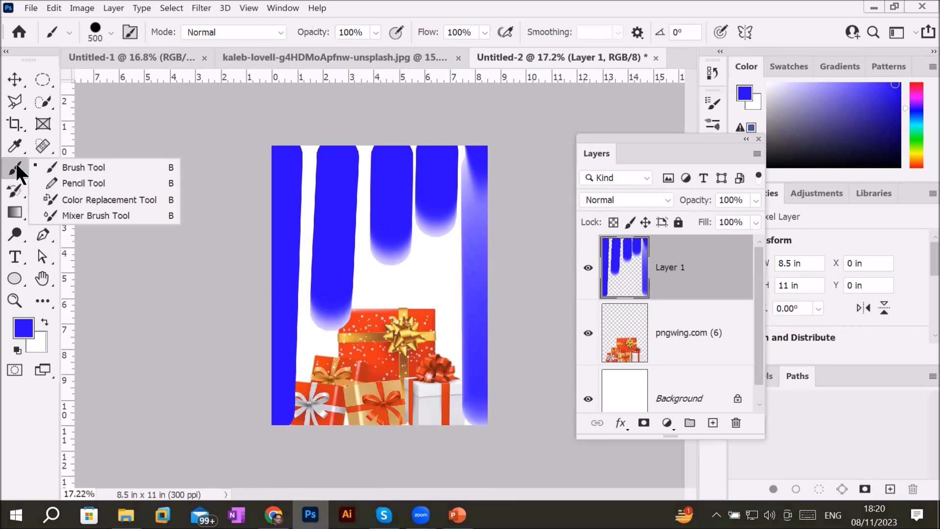
pyautogui.click(104, 218)
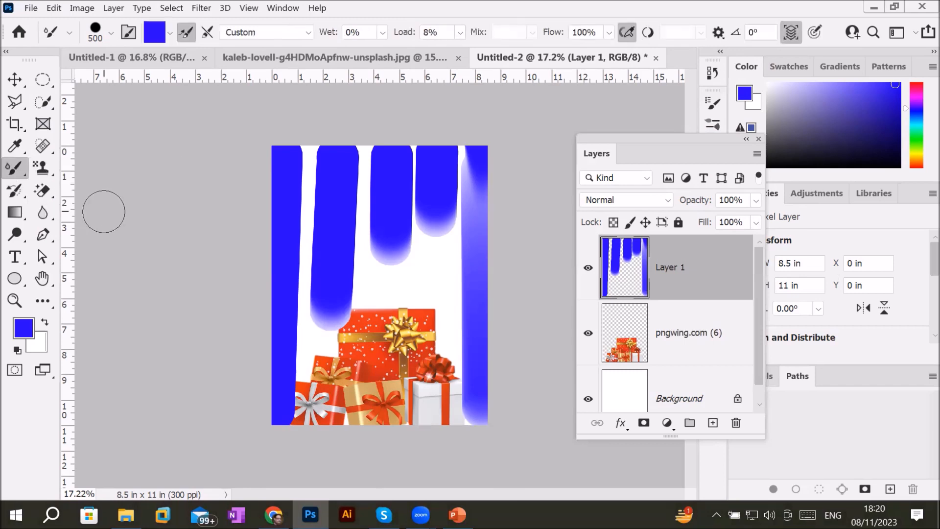
pyautogui.click(784, 27)
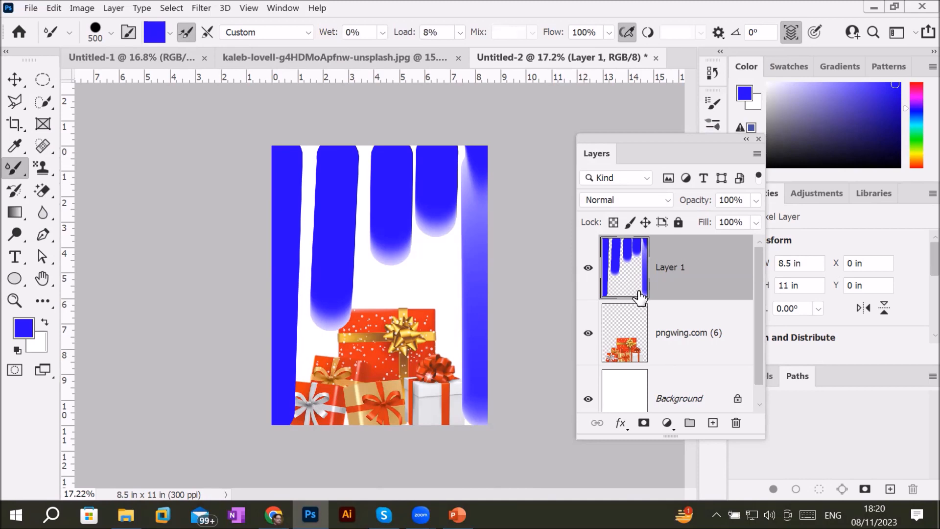
# Sample several colours from the gift boxes for the Mixer Brush and apply the tan #d69b59.
pyautogui.click(170, 34)
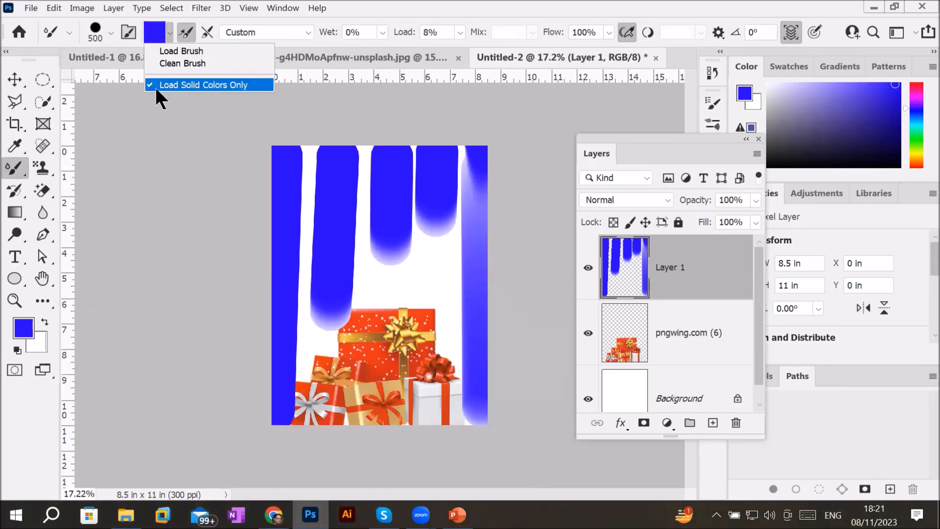
pyautogui.click(228, 85)
pyautogui.click(156, 30)
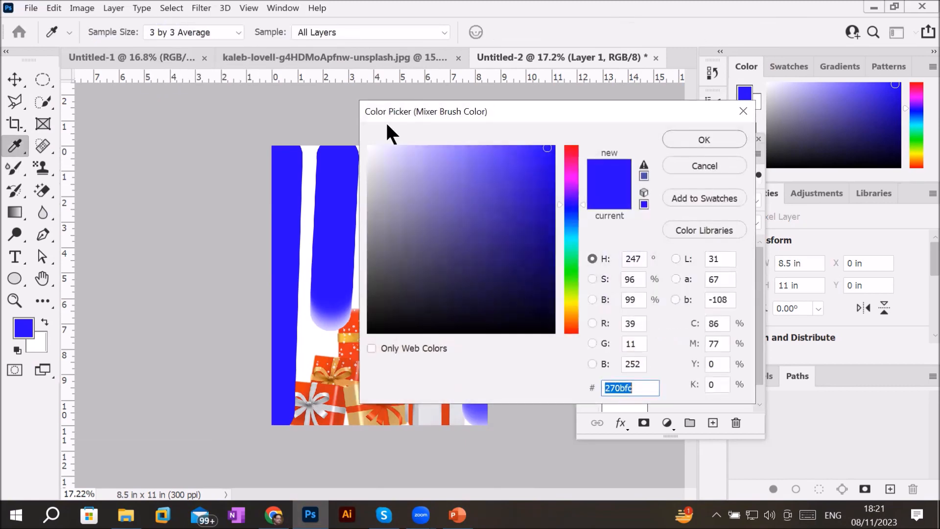
pyautogui.click(331, 361)
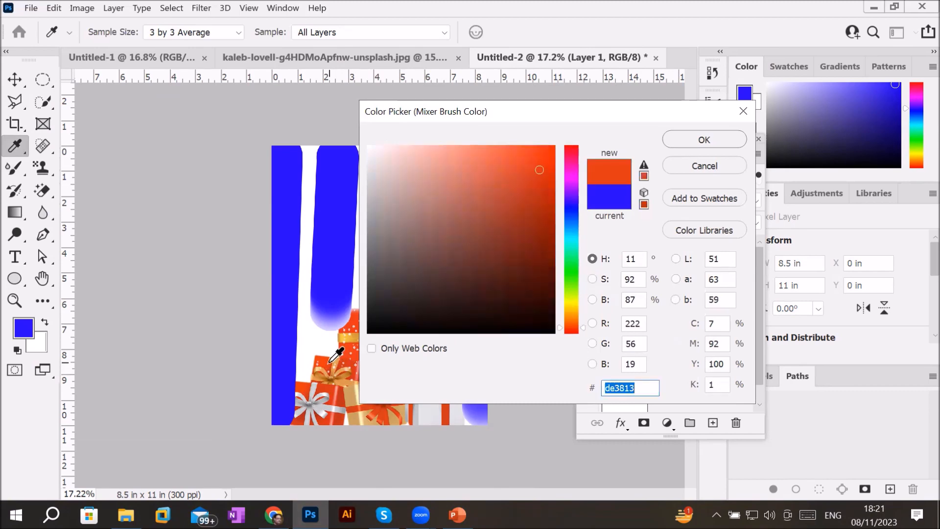
pyautogui.click(314, 391)
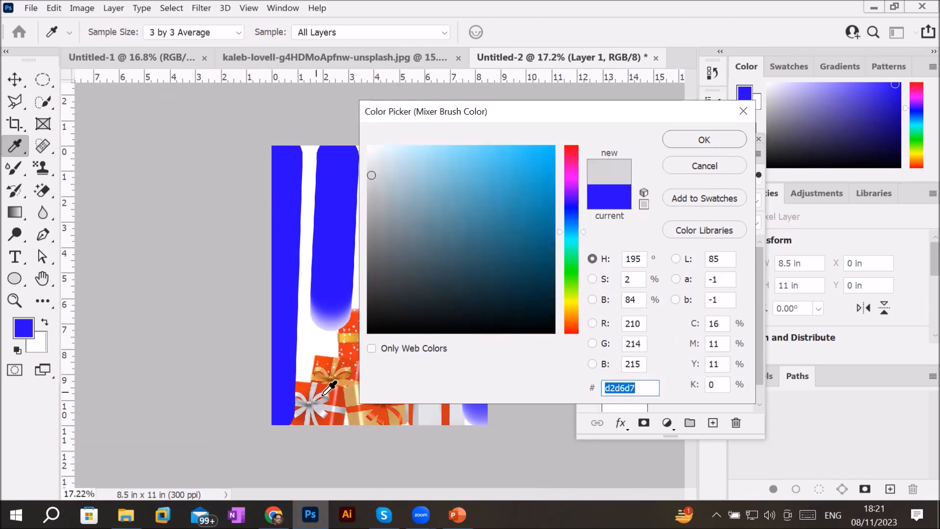
pyautogui.click(352, 394)
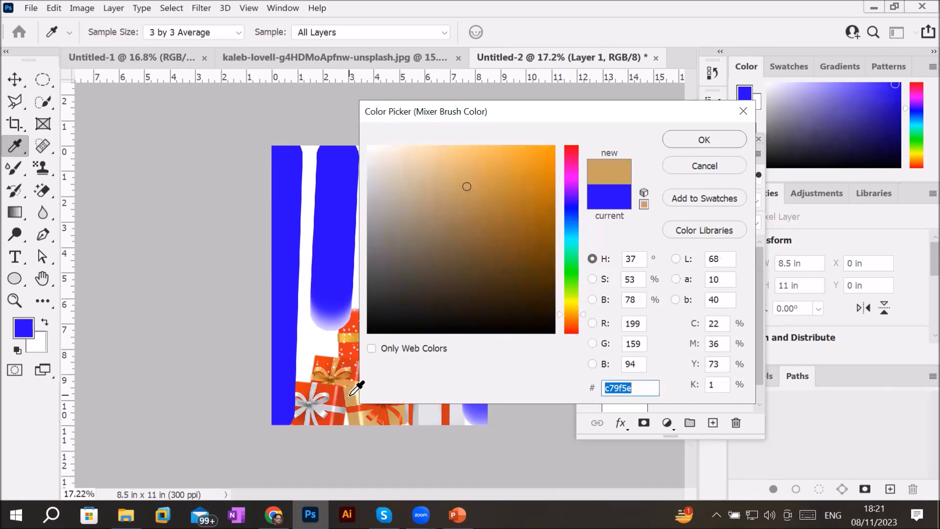
pyautogui.click(369, 414)
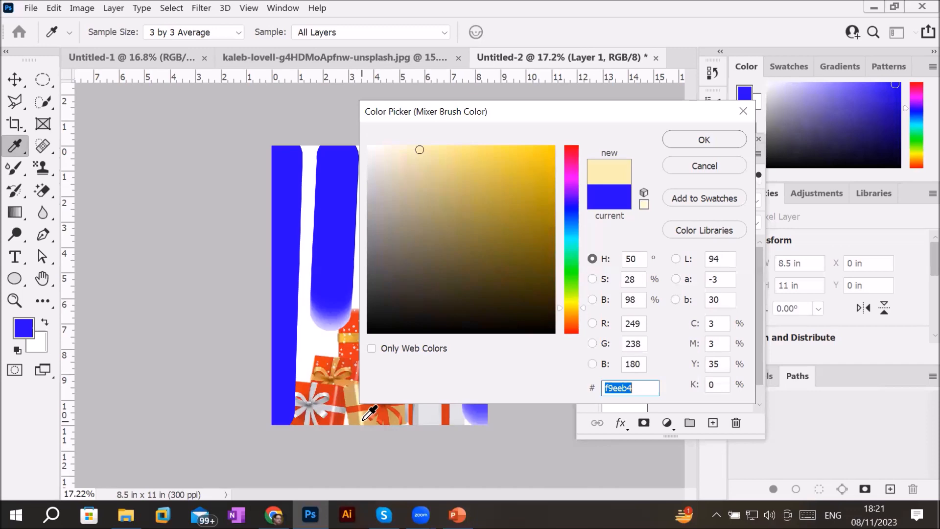
pyautogui.click(351, 369)
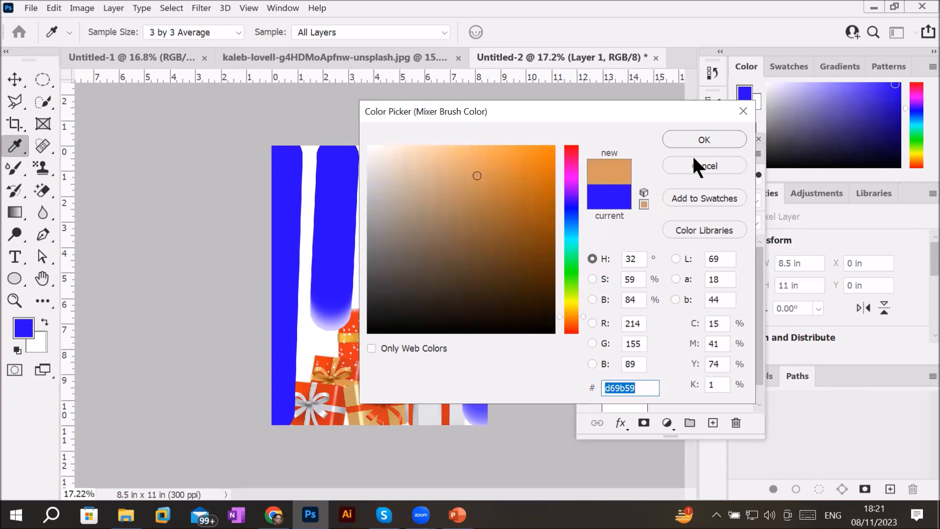
pyautogui.click(704, 137)
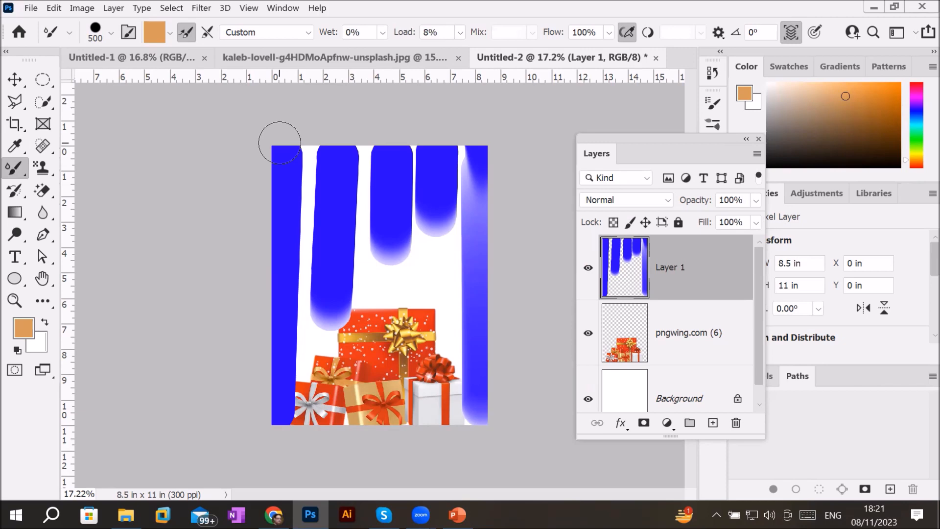
# Set the brush size to 200 and Load to 100%, and paint a straight tan stroke down the left-edge blue stroke.
pyautogui.press('[')
pyautogui.press('[')
pyautogui.press('[')
pyautogui.press('[')
pyautogui.click(460, 32)
pyautogui.moveTo(464, 47); pyautogui.dragTo(536, 49)
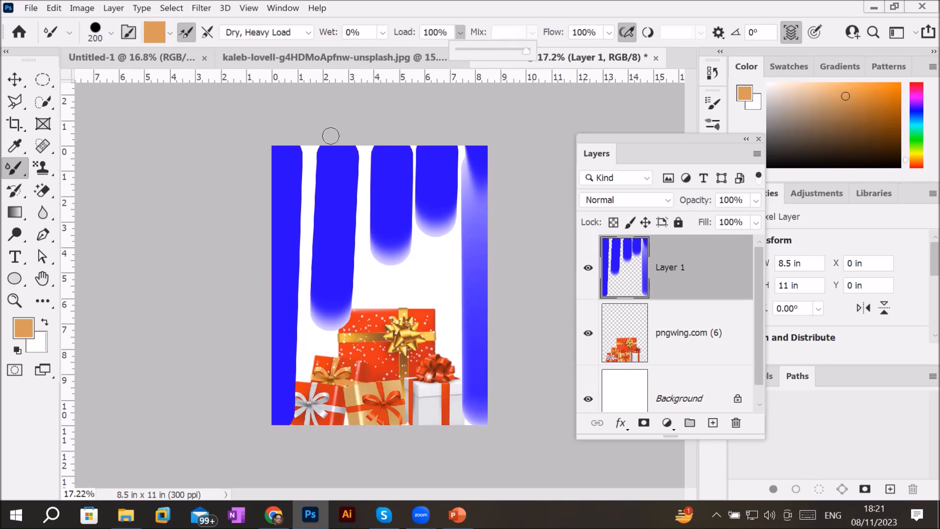
pyautogui.click(288, 153)
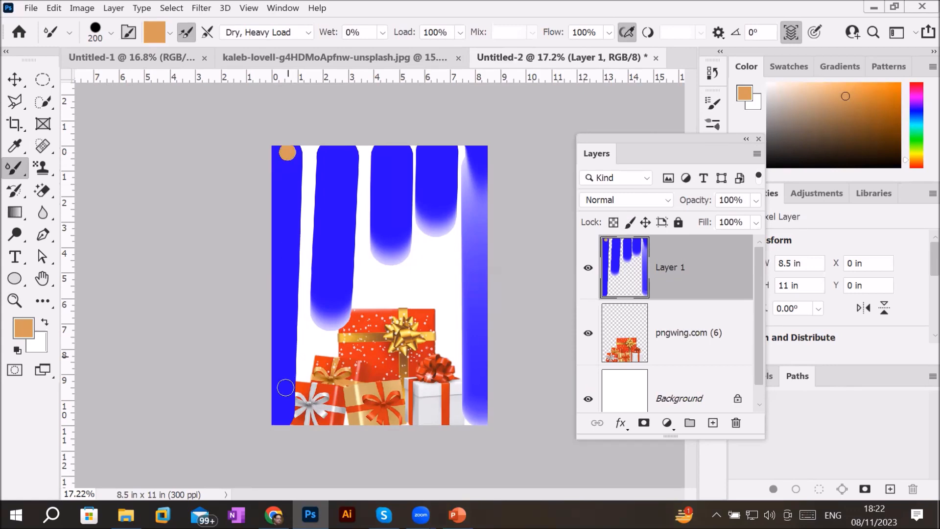
pyautogui.keyDown('shift'); pyautogui.click(279, 417); pyautogui.keyUp('shift')
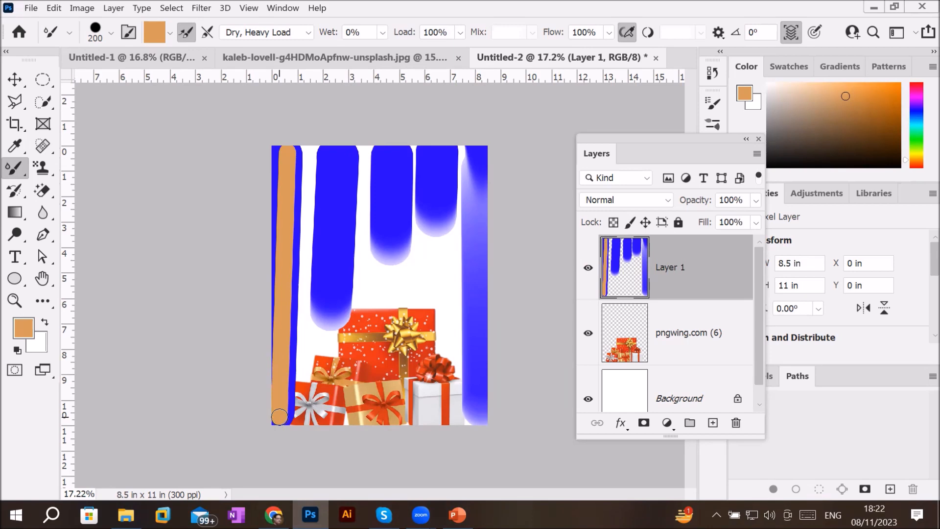
# Enlarge the Mixer Brush to size 500 and load it with yellow sampled from the gold bow on the large gift box.
pyautogui.scroll(1, 434, 403)
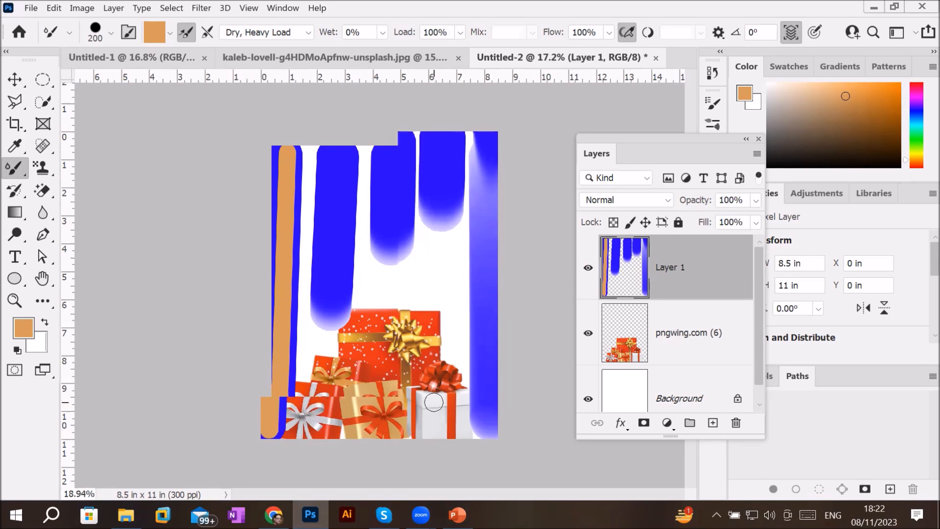
pyautogui.scroll(1, 434, 403)
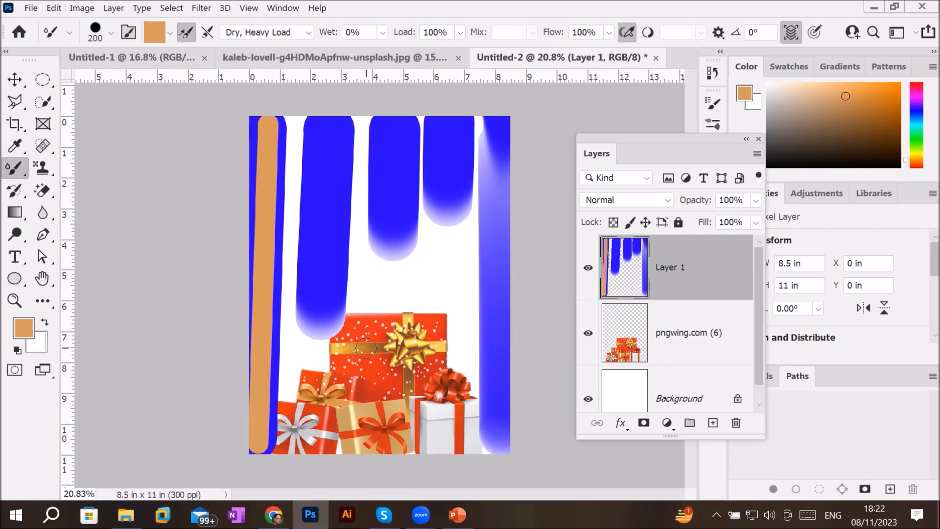
pyautogui.press(']')
pyautogui.press(']')
pyautogui.press(']')
pyautogui.press(']')
pyautogui.press(']')
pyautogui.press(']')
pyautogui.press(']')
pyautogui.press('[')
pyautogui.press('[')
pyautogui.press('[')
pyautogui.press('[')
pyautogui.keyDown('alt'); pyautogui.click(410, 337); pyautogui.keyUp('alt')
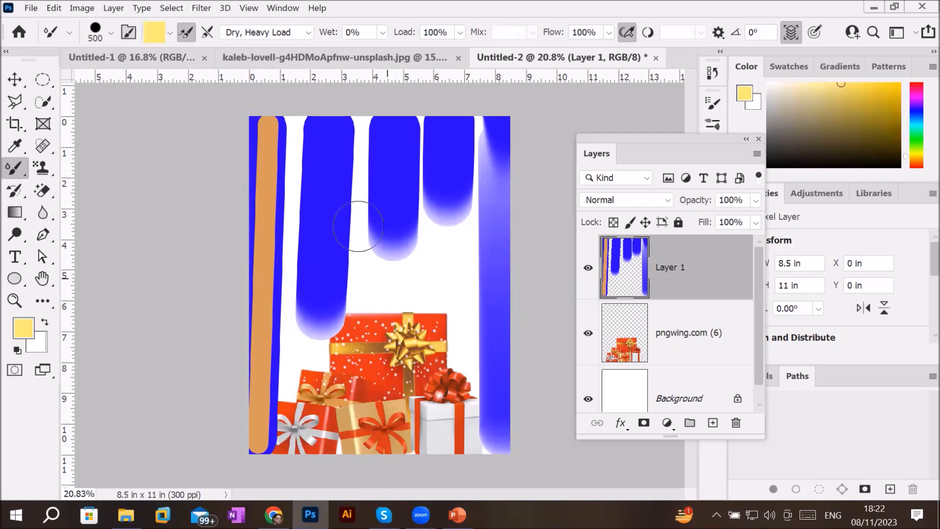
# Paint a yellow test stroke down the second blue stroke from the left-hand edge and undo it.
pyautogui.moveTo(331, 139); pyautogui.dragTo(328, 297)
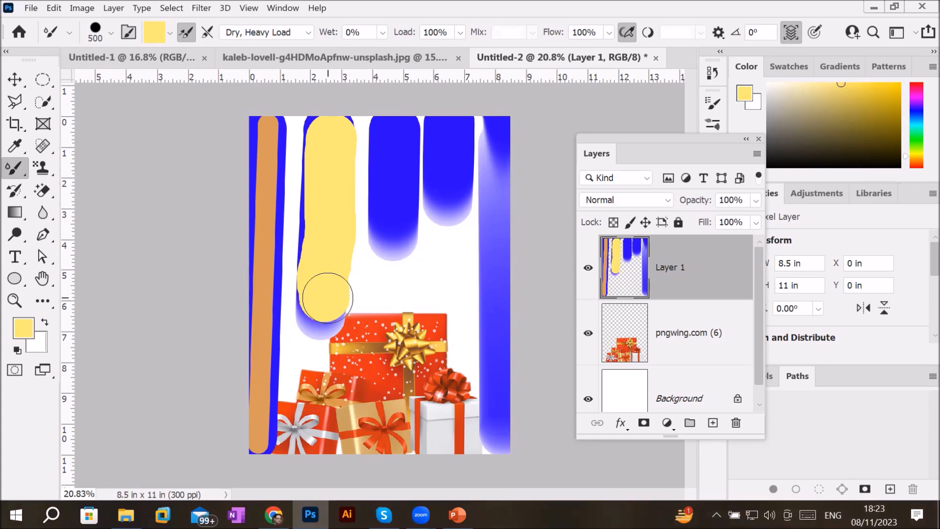
pyautogui.click(150, 32)
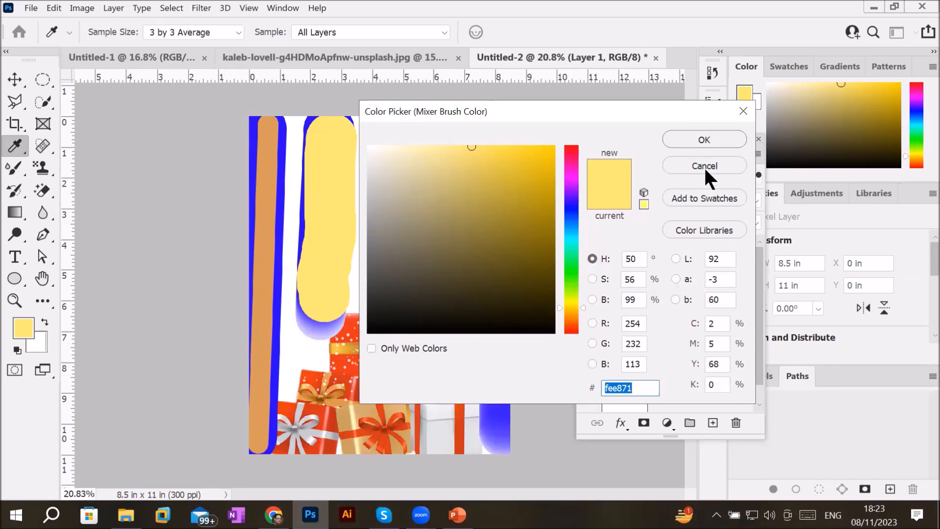
pyautogui.click(706, 164)
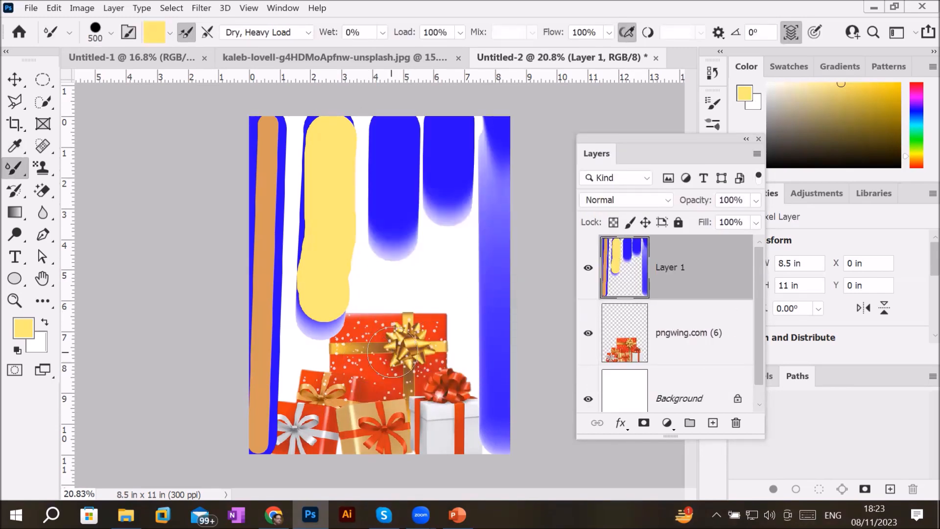
pyautogui.hotkey('ctrl', 'z')
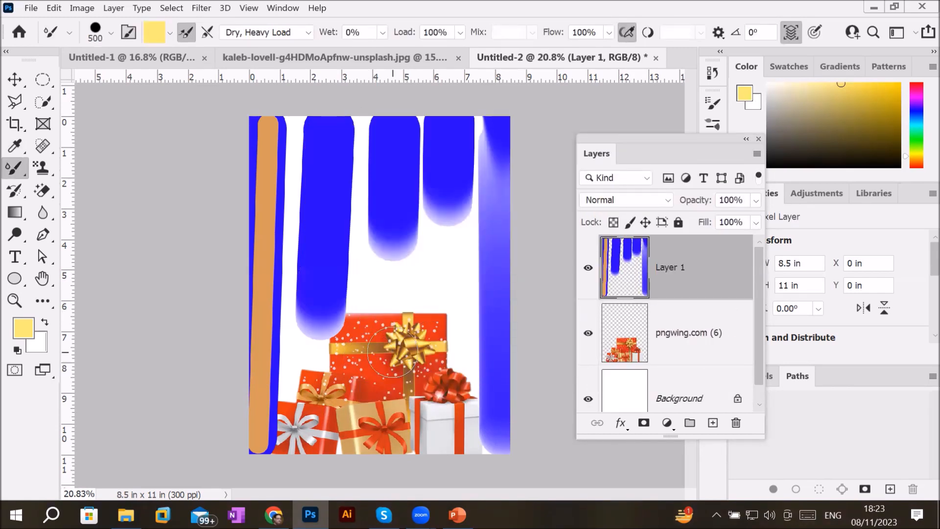
# Load the Mixer Brush with dark red sampled from the red bow on the tan gift box.
pyautogui.scroll(1, 430, 368)
pyautogui.scroll(3, 429, 368)
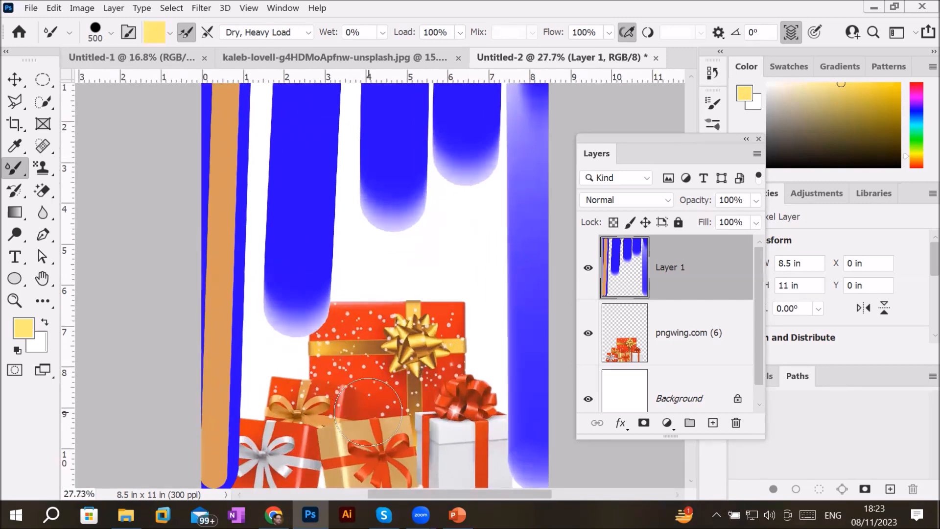
pyautogui.moveTo(375, 392); pyautogui.dragTo(377, 294)
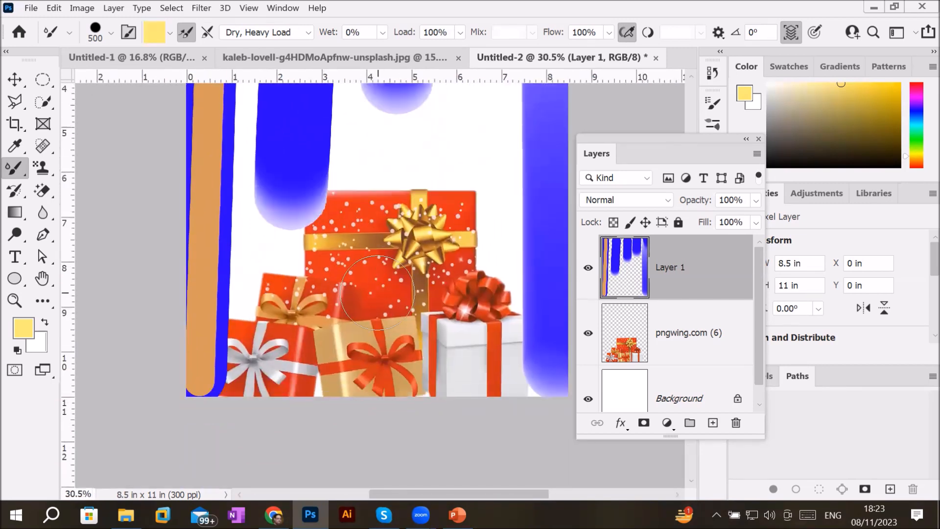
pyautogui.keyDown('alt'); pyautogui.click(385, 353); pyautogui.keyUp('alt')
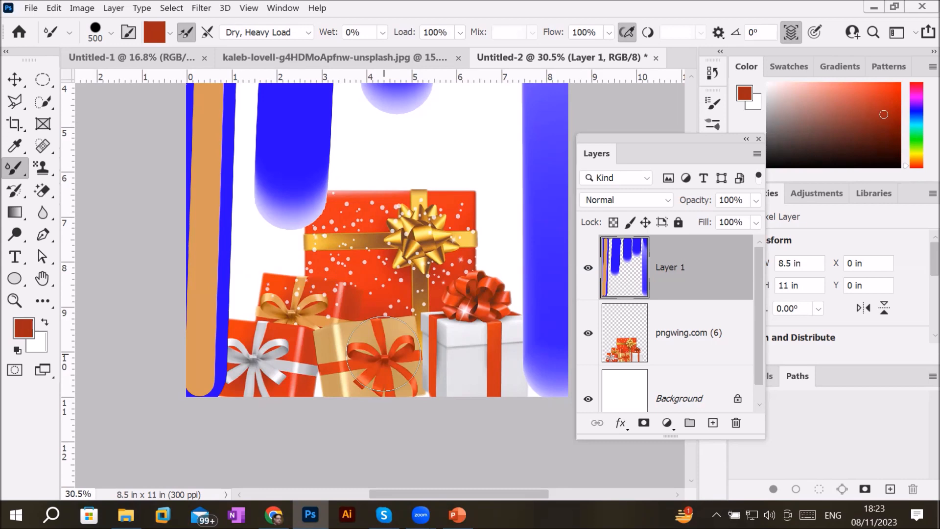
# Toggle the Mixer Brush's Load Solid Colors Only option off and back on.
pyautogui.click(167, 29)
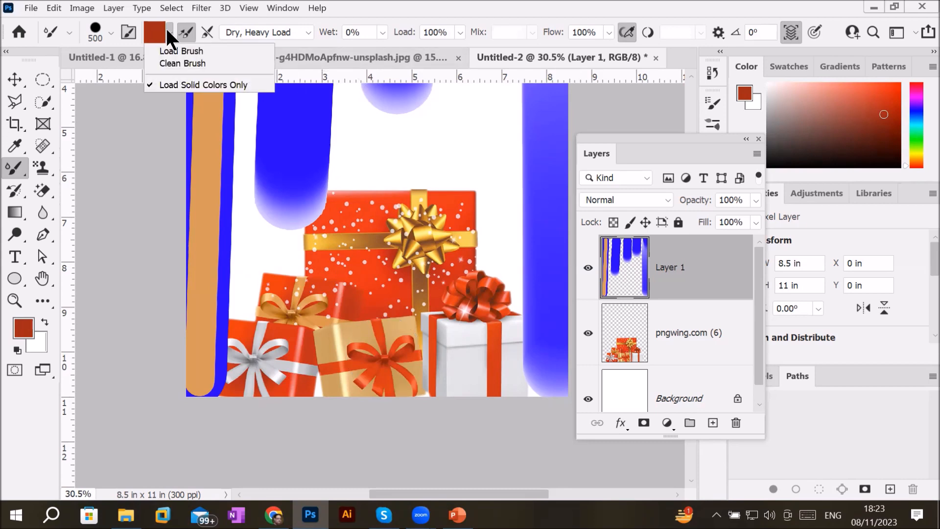
pyautogui.click(190, 84)
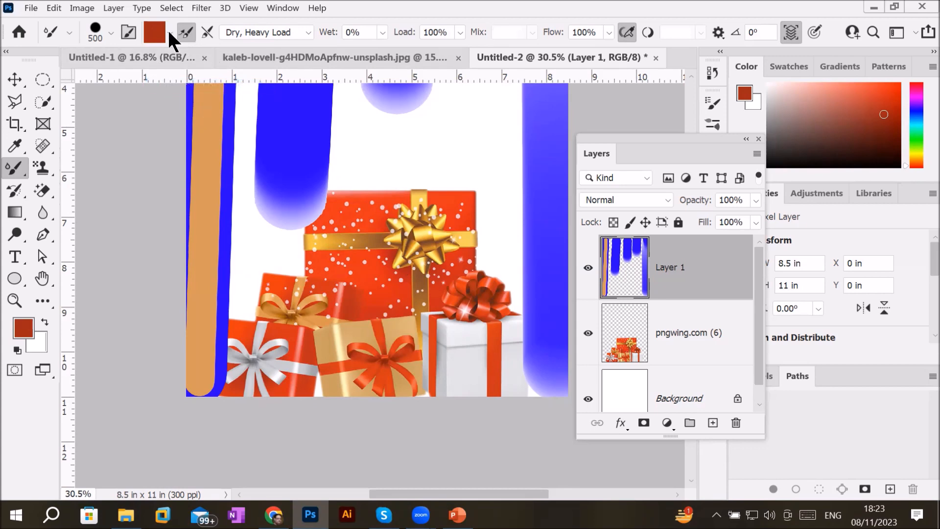
pyautogui.click(167, 30)
pyautogui.click(166, 81)
# Reduce the brush size to 200 and paint a straight dark red stroke down the middle blue stroke.
pyautogui.keyDown('alt'); pyautogui.scroll(-3, 434, 193); pyautogui.keyUp('alt')
pyautogui.keyDown('alt'); pyautogui.scroll(-2, 444, 199); pyautogui.keyUp('alt')
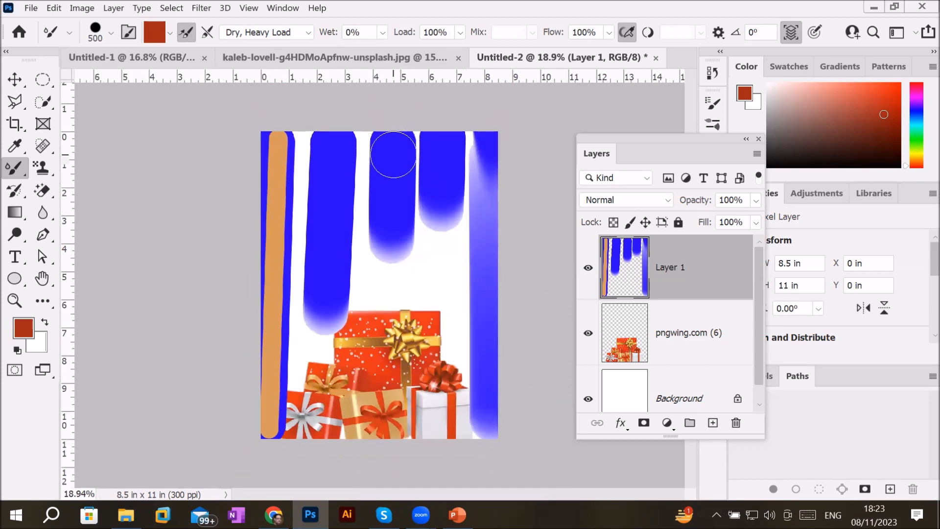
pyautogui.press('[')
pyautogui.press('[')
pyautogui.press('[')
pyautogui.click(394, 140)
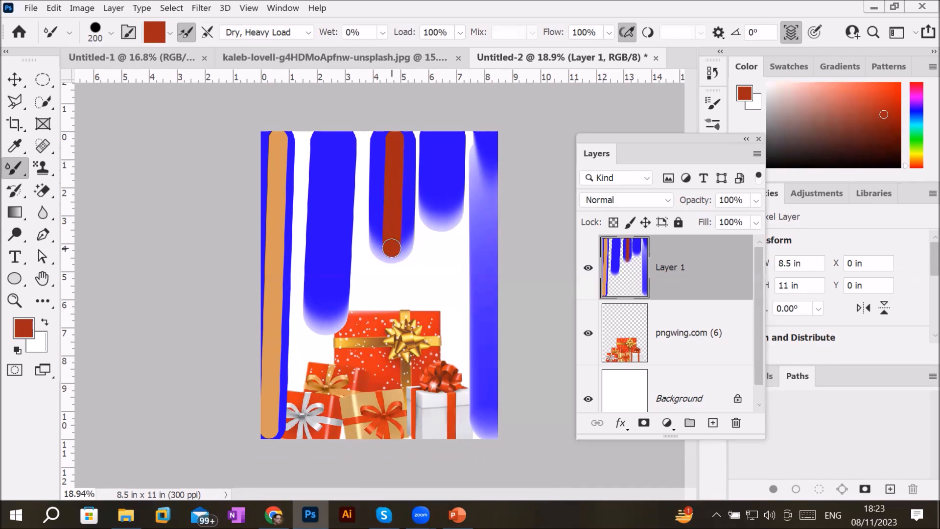
# Examine the brush tool group with the Mixer Brush Tool and the list of dry, moist, wet and very wet blending presets.
pyautogui.scroll(2, 429, 400)
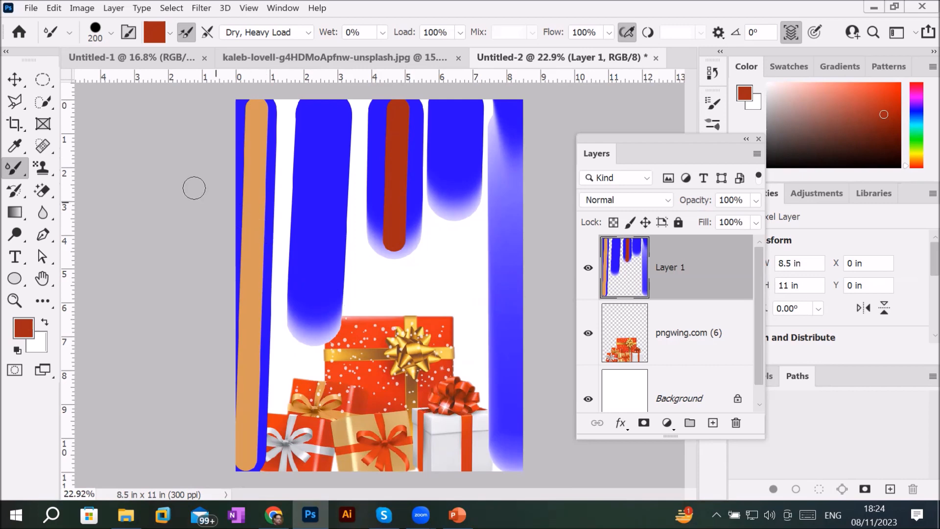
pyautogui.rightClick(14, 172)
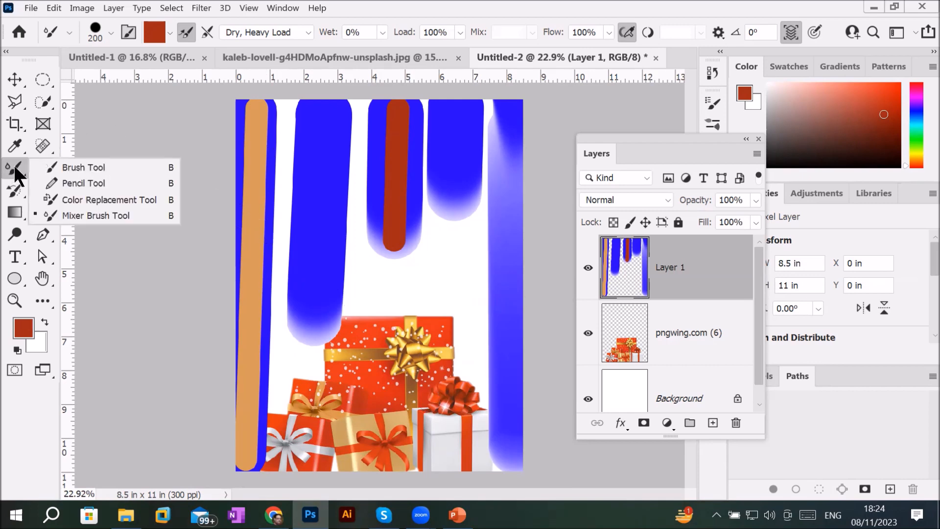
pyautogui.click(113, 213)
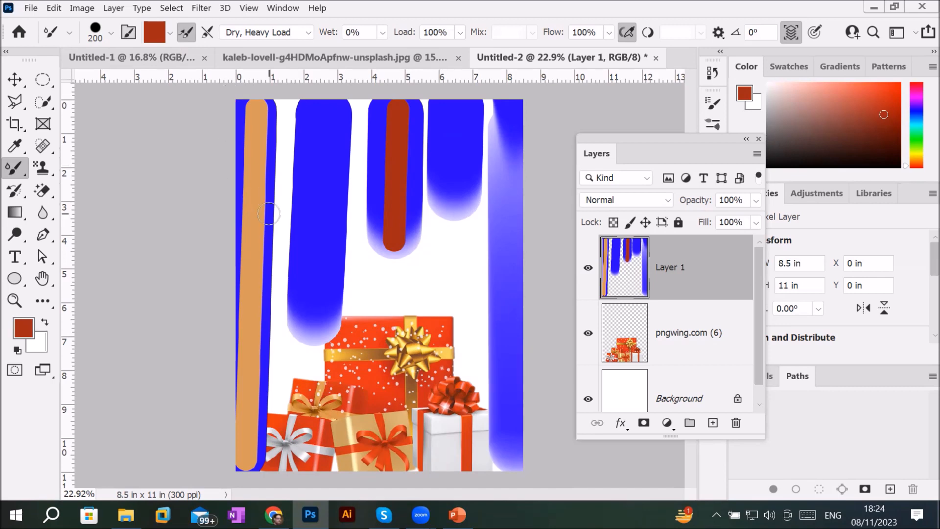
pyautogui.scroll(-3, 379, 190)
pyautogui.scroll(2, 433, 248)
pyautogui.scroll(1, 434, 251)
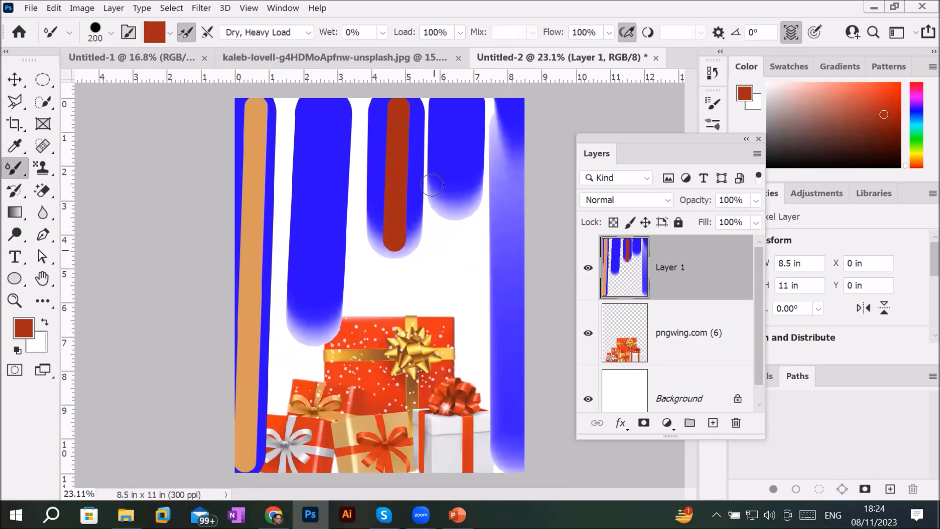
pyautogui.click(308, 32)
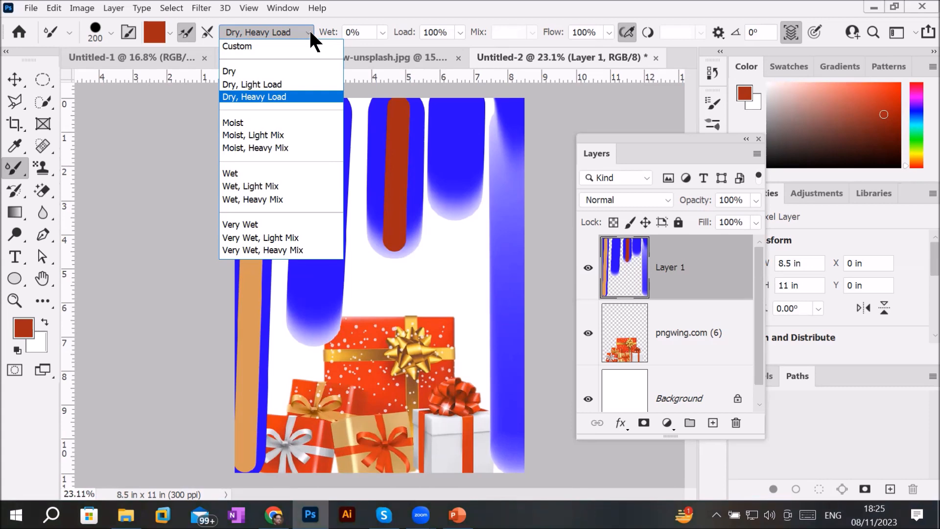
pyautogui.click(343, 234)
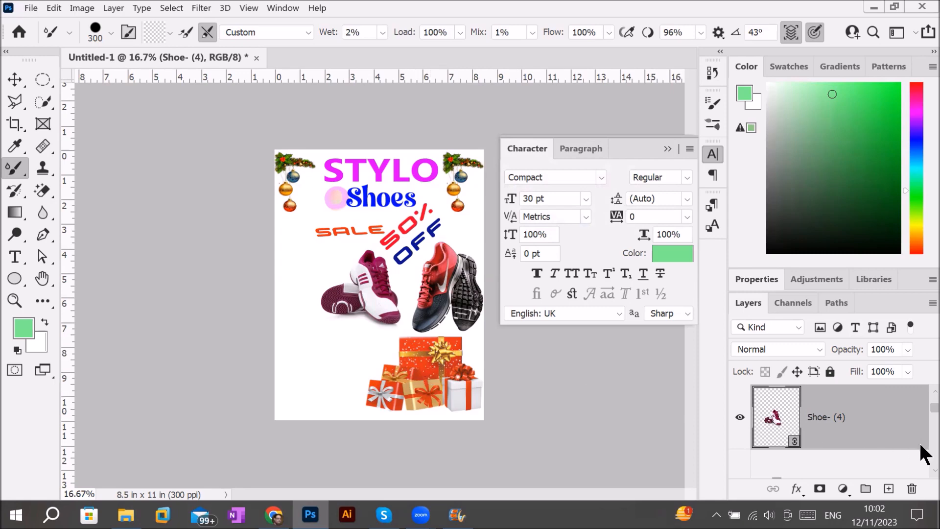
# Select the gift-box layer pngwing.com (6) in the STYLO Shoes poster document.
pyautogui.scroll(-4, 919, 442)
pyautogui.scroll(-2, 920, 445)
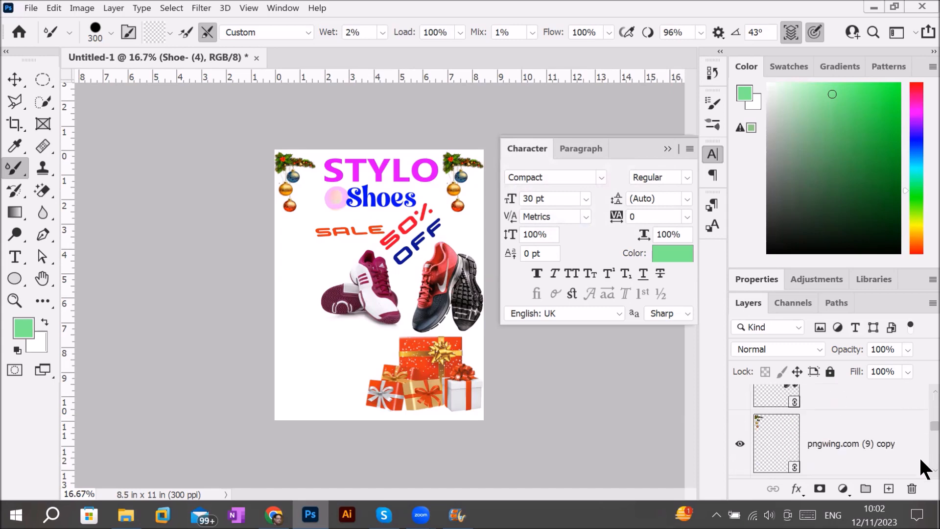
pyautogui.scroll(-3, 920, 461)
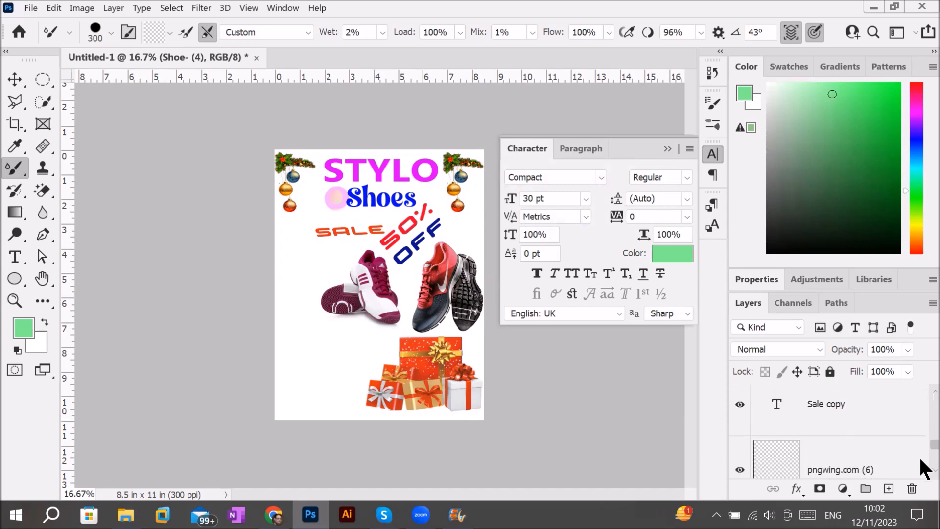
pyautogui.scroll(-1, 921, 468)
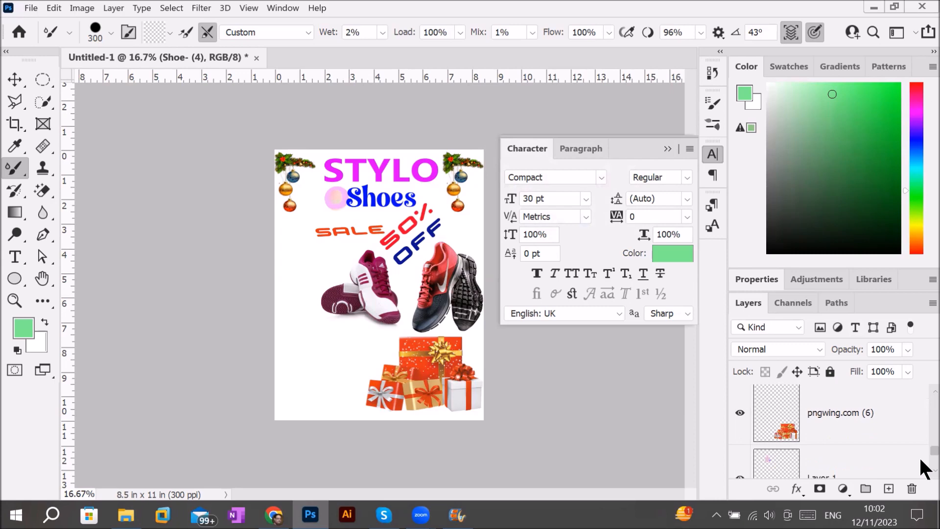
pyautogui.click(788, 432)
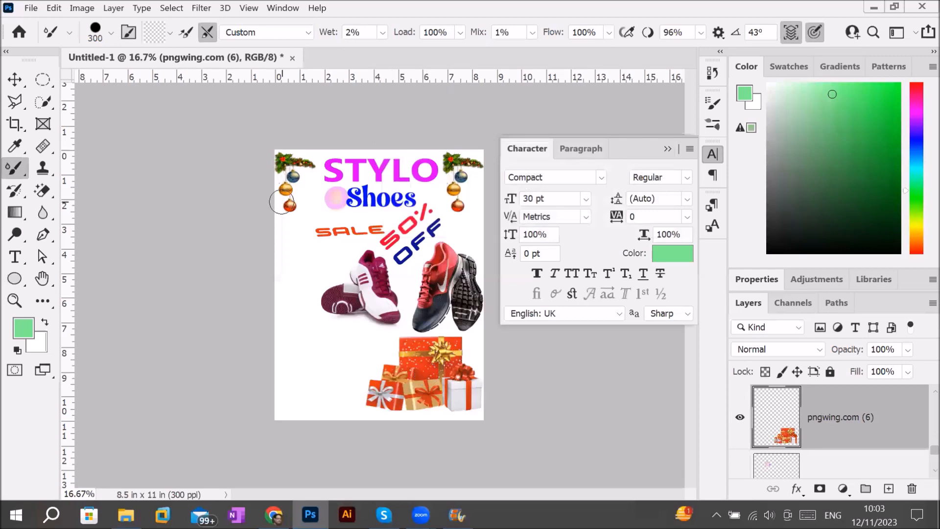
# Turn off both loading and cleaning the Mixer Brush after each stroke.
pyautogui.click(184, 31)
pyautogui.click(203, 30)
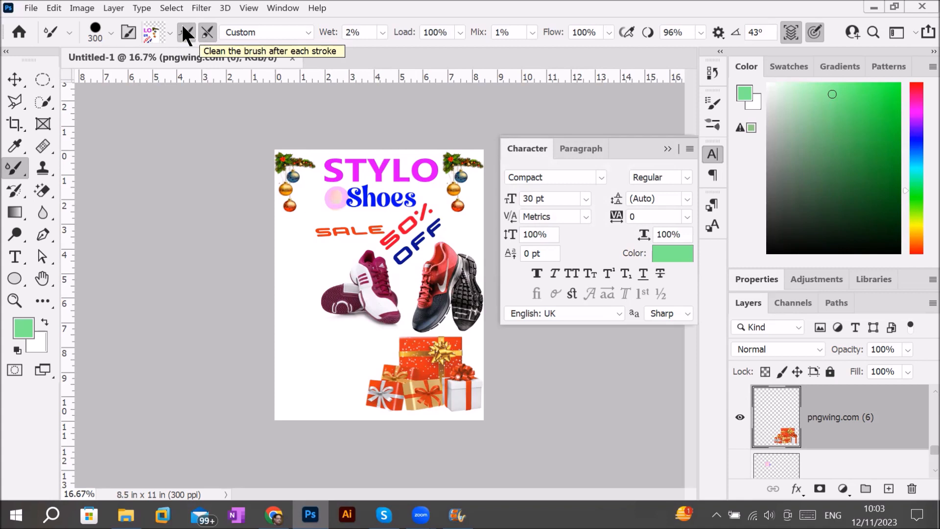
pyautogui.click(183, 30)
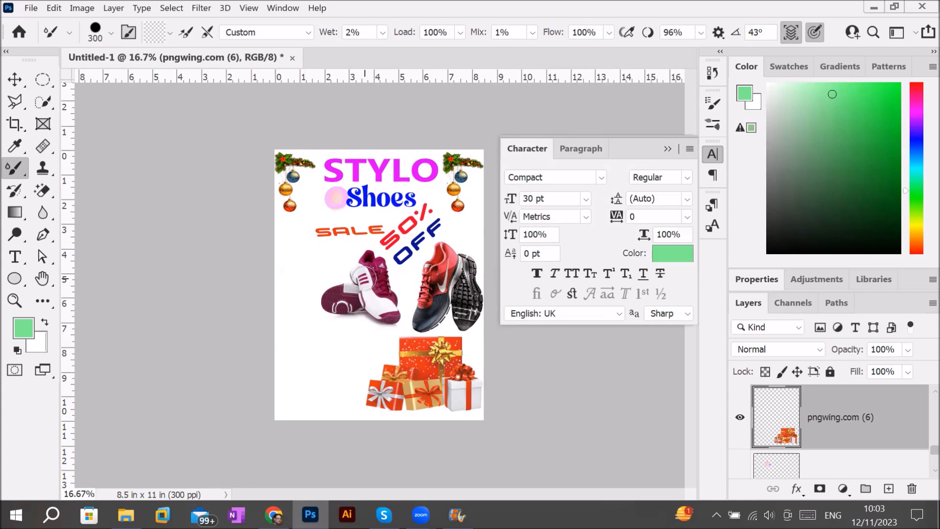
# Collapse the Character panel to uncover the shoes and gift boxes at 50% zoom.
pyautogui.hotkey('ctrl', '+')
pyautogui.hotkey('ctrl', '+')
pyautogui.hotkey('ctrl', '+')
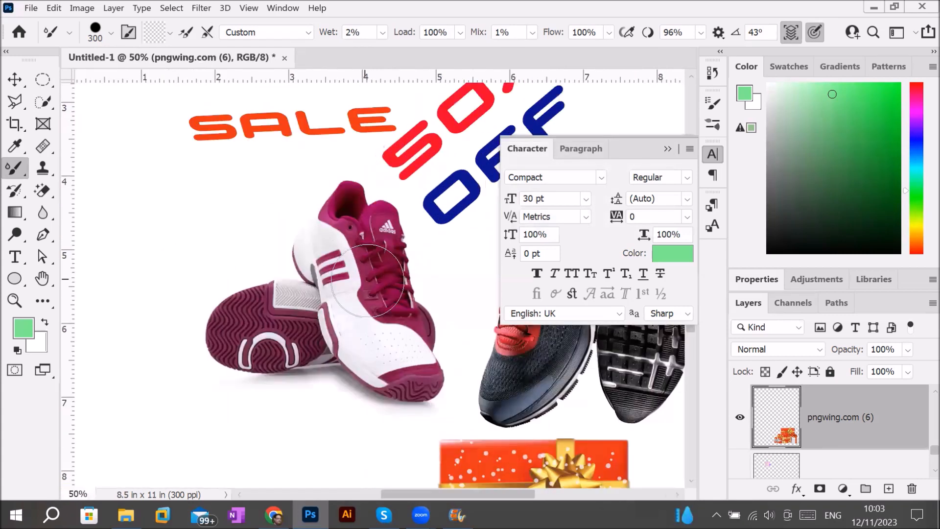
pyautogui.click(692, 482)
pyautogui.click(692, 482)
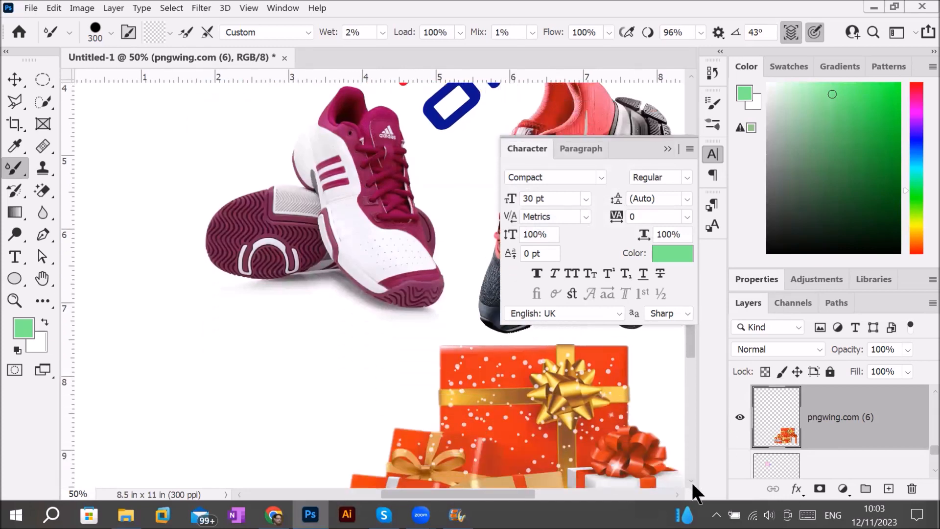
pyautogui.click(667, 148)
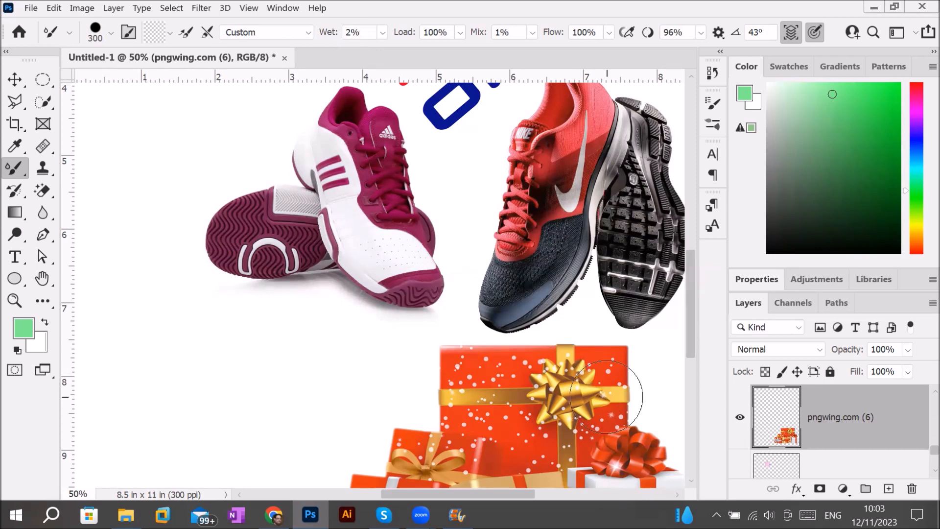
# Smear the bows and surfaces of the gift boxes with the unloaded Mixer Brush and undo the strokes.
pyautogui.moveTo(563, 399)
pyautogui.mouseDown()
pyautogui.moveTo(557, 392)
pyautogui.moveTo(572, 393)
pyautogui.moveTo(543, 409)
pyautogui.moveTo(536, 392)
pyautogui.moveTo(475, 387)
pyautogui.moveTo(490, 407)
pyautogui.moveTo(595, 387)
pyautogui.moveTo(490, 436)
pyautogui.moveTo(450, 431)
pyautogui.moveTo(480, 453)
pyautogui.moveTo(569, 440)
pyautogui.moveTo(544, 414)
pyautogui.moveTo(556, 431)
pyautogui.moveTo(622, 416)
pyautogui.moveTo(591, 421)
pyautogui.mouseUp()
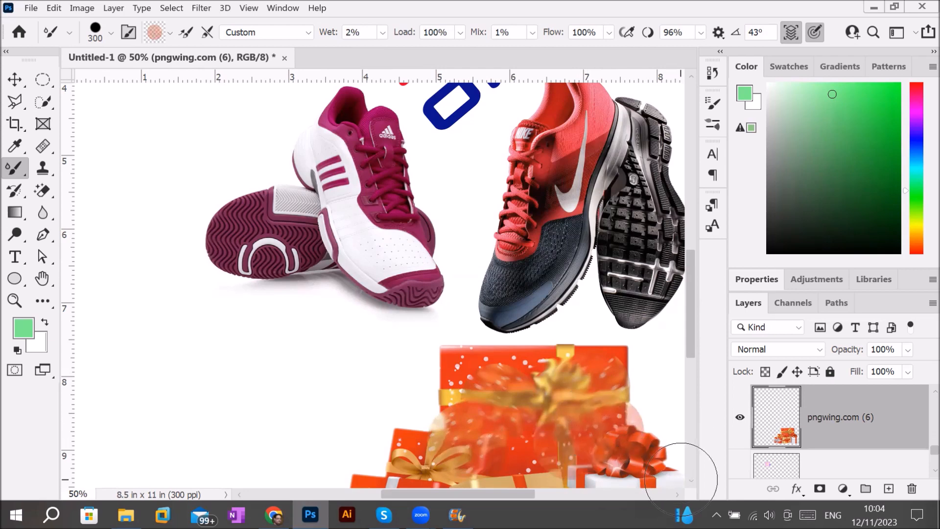
pyautogui.scroll(-5, 694, 477)
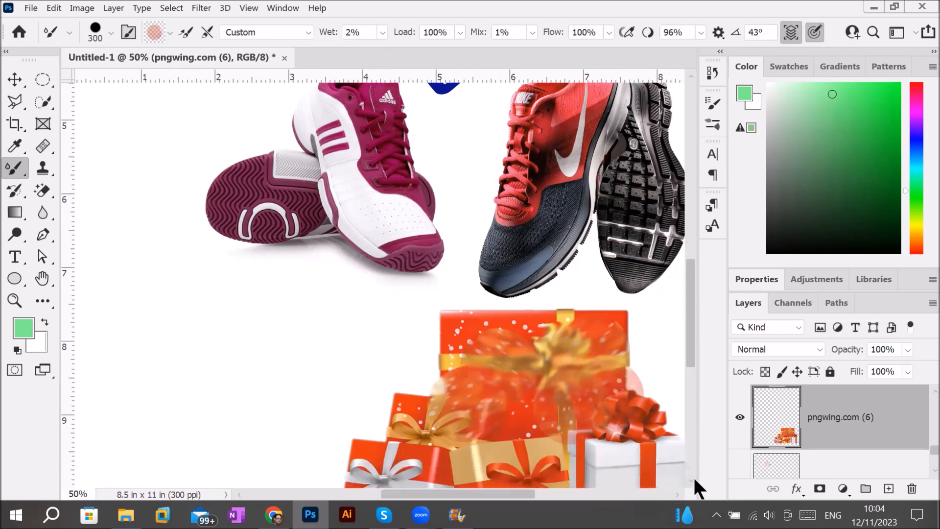
pyautogui.scroll(-1, 694, 478)
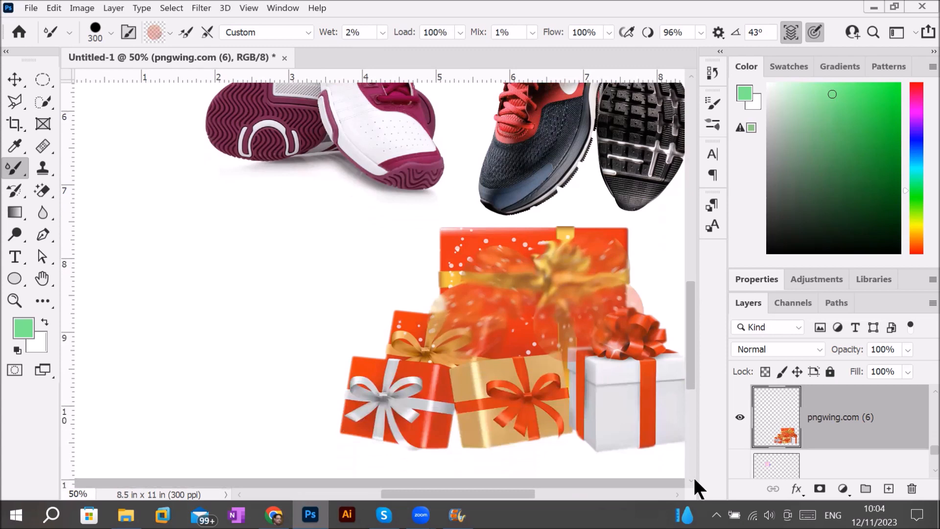
pyautogui.moveTo(524, 381)
pyautogui.mouseDown()
pyautogui.moveTo(554, 343)
pyautogui.moveTo(588, 350)
pyautogui.moveTo(600, 366)
pyautogui.moveTo(434, 377)
pyautogui.moveTo(479, 354)
pyautogui.moveTo(426, 323)
pyautogui.moveTo(470, 318)
pyautogui.moveTo(465, 293)
pyautogui.moveTo(504, 267)
pyautogui.moveTo(510, 303)
pyautogui.mouseUp()
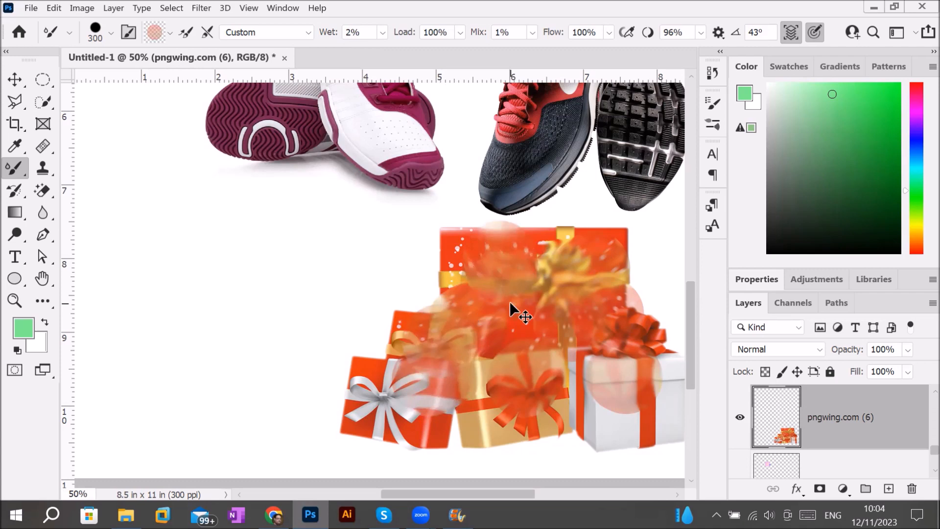
pyautogui.hotkey('ctrl', 'z')
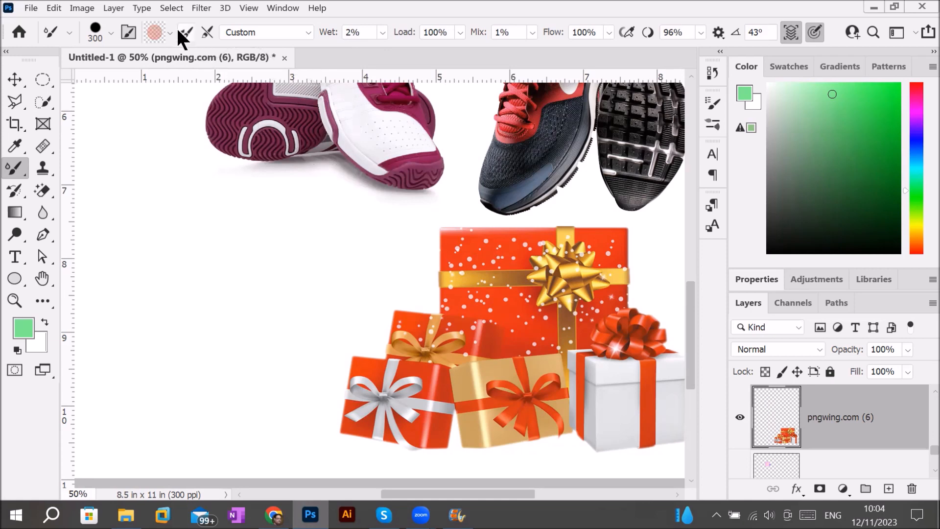
# Turn on cleaning and loading after each stroke, and set the Mixer Brush colour to a slightly darker green.
pyautogui.click(206, 33)
pyautogui.click(150, 28)
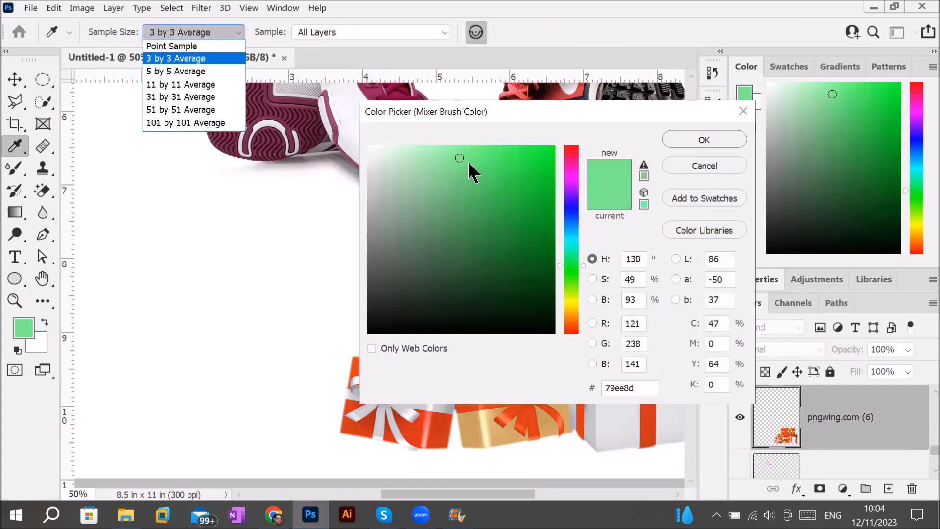
pyautogui.click(467, 157)
pyautogui.click(469, 161)
pyautogui.click(705, 139)
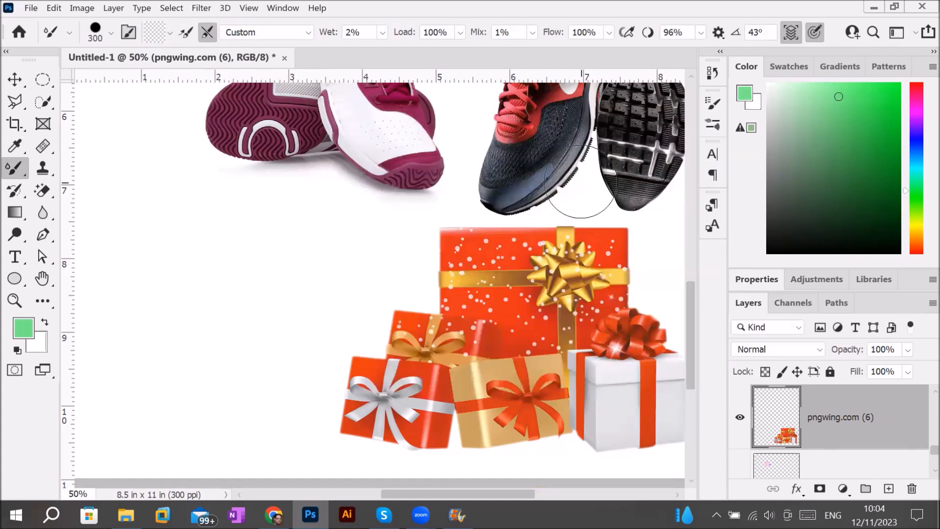
pyautogui.click(185, 27)
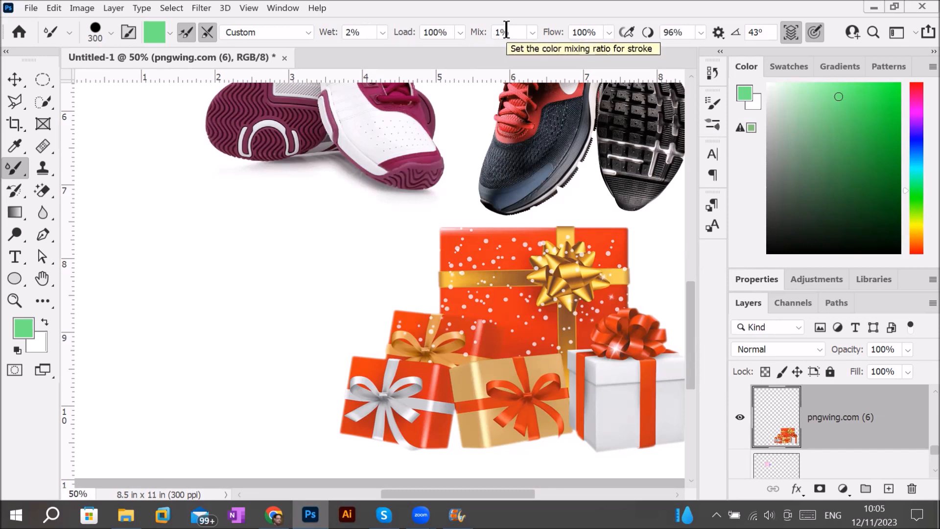
# Set the Mixer Brush's mix ratio to 16% and paint test strokes in green over the gift boxes and bows.
pyautogui.click(532, 32)
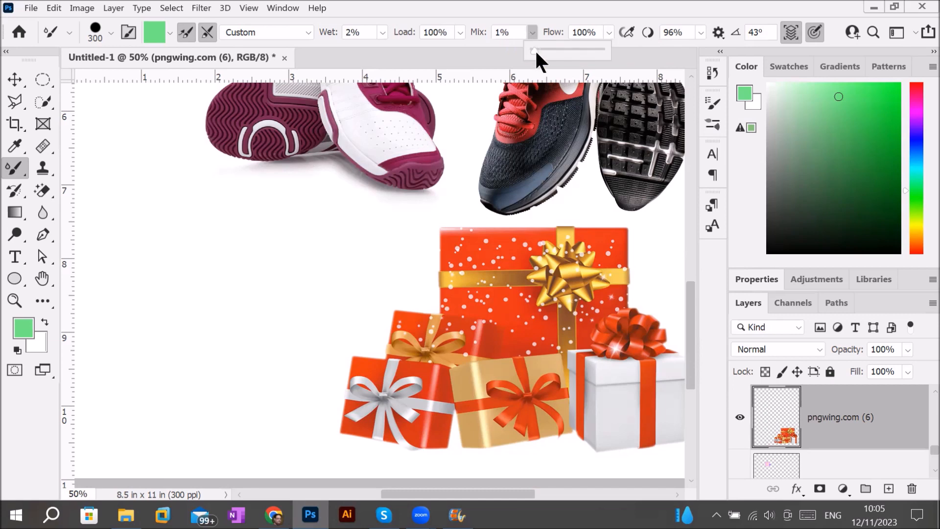
pyautogui.moveTo(535, 49); pyautogui.dragTo(546, 50)
pyautogui.moveTo(541, 282)
pyautogui.mouseDown()
pyautogui.moveTo(543, 298)
pyautogui.moveTo(510, 319)
pyautogui.mouseUp()
pyautogui.moveTo(420, 370)
pyautogui.mouseDown()
pyautogui.moveTo(416, 362)
pyautogui.moveTo(468, 336)
pyautogui.mouseUp()
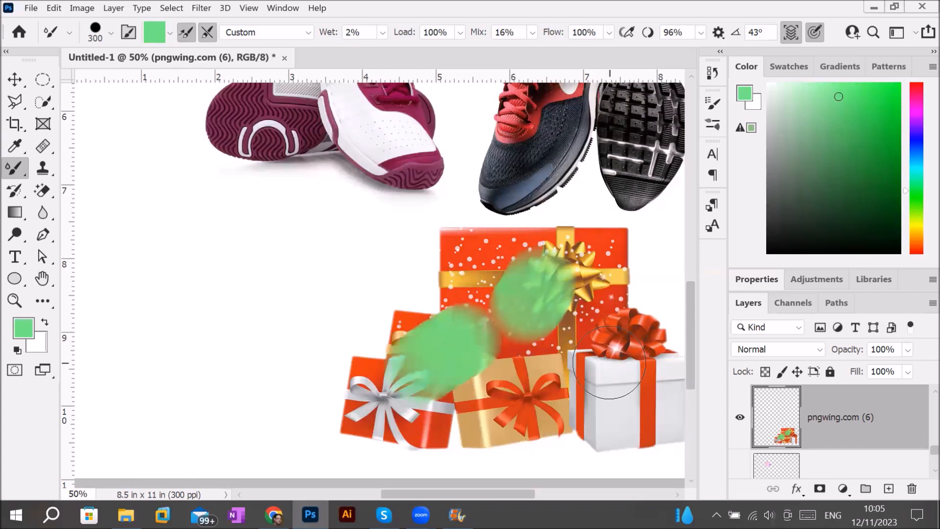
pyautogui.moveTo(612, 377); pyautogui.dragTo(588, 338)
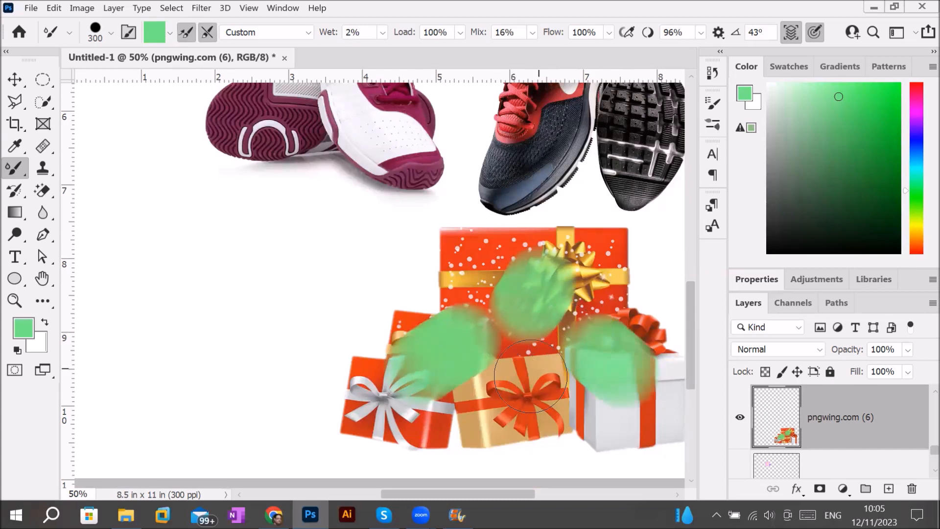
pyautogui.moveTo(532, 377)
pyautogui.mouseDown()
pyautogui.moveTo(529, 387)
pyautogui.moveTo(534, 338)
pyautogui.mouseUp()
pyautogui.moveTo(490, 274)
pyautogui.mouseDown()
pyautogui.moveTo(470, 260)
pyautogui.moveTo(544, 306)
pyautogui.mouseUp()
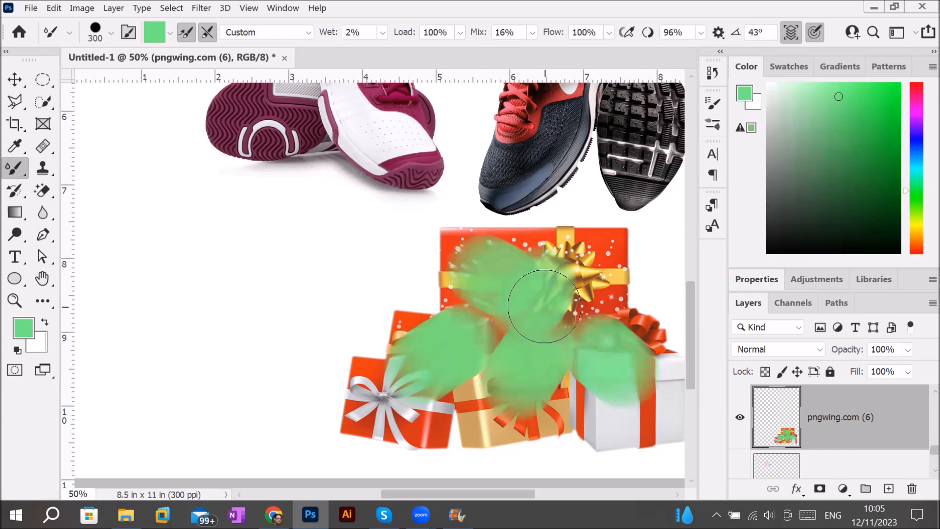
pyautogui.moveTo(544, 306)
pyautogui.mouseDown()
pyautogui.moveTo(579, 300)
pyautogui.moveTo(594, 269)
pyautogui.moveTo(558, 297)
pyautogui.moveTo(535, 291)
pyautogui.moveTo(529, 262)
pyautogui.moveTo(530, 318)
pyautogui.mouseUp()
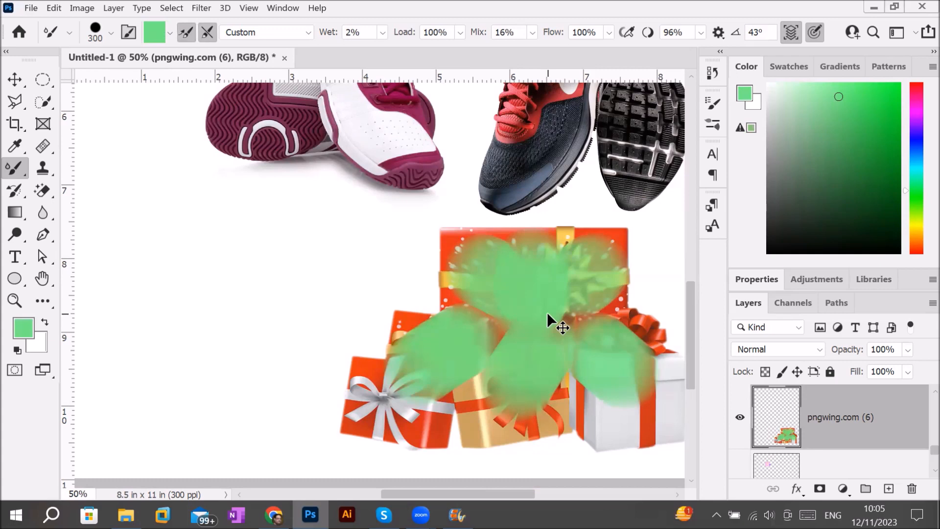
# Undo all the green strokes on the gift boxes.
pyautogui.hotkey('ctrl', 'z')
pyautogui.hotkey('ctrl', 'z')
pyautogui.hotkey('ctrl', 'z')
pyautogui.hotkey('ctrl', 'z')
pyautogui.hotkey('ctrl', 'z')
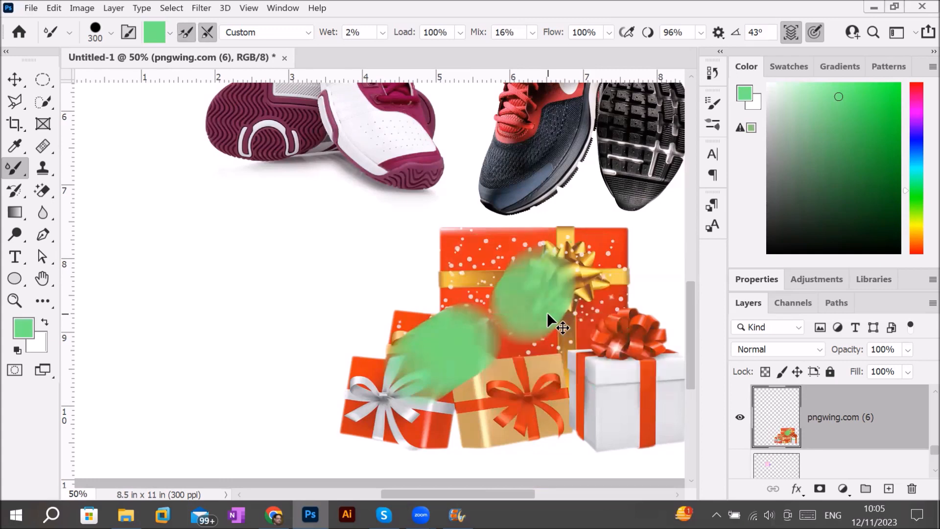
pyautogui.hotkey('ctrl', 'z')
pyautogui.hotkey('ctrl', 'z')
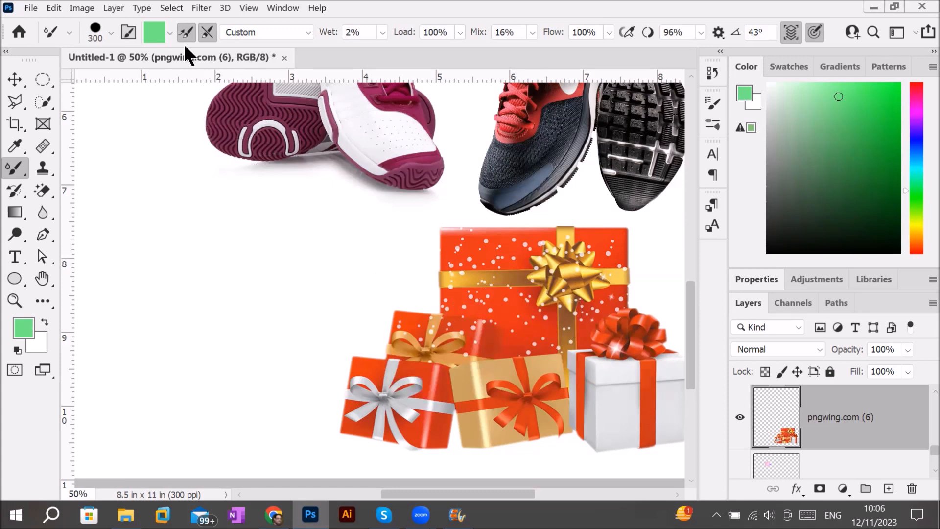
# Turn off Load Solid Colors Only and paint a vertical stripe down the poster's left edge with the sampled gold bow.
pyautogui.click(169, 36)
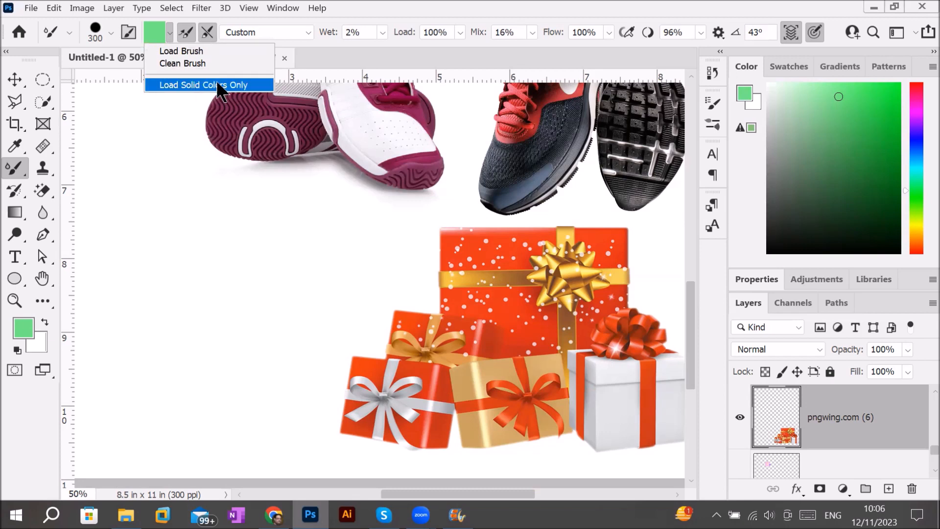
pyautogui.click(502, 284)
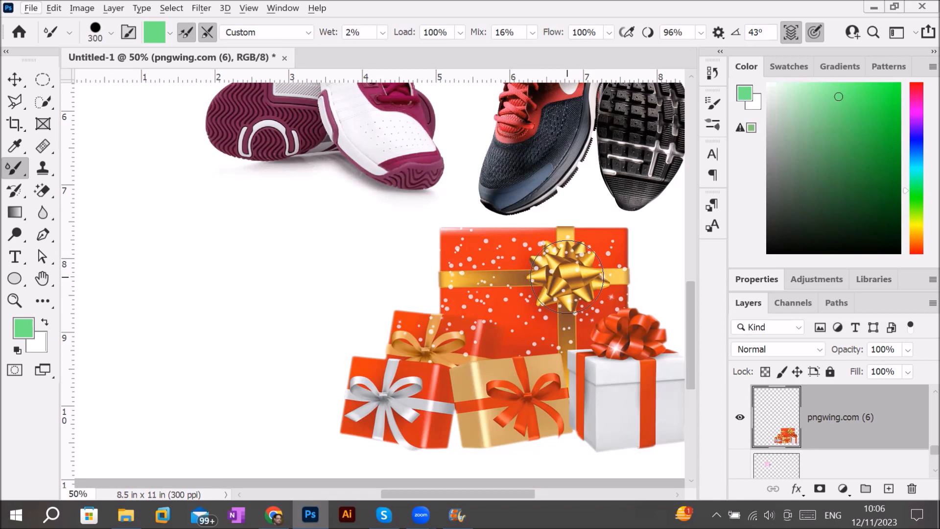
pyautogui.keyDown('alt'); pyautogui.click(566, 277); pyautogui.keyUp('alt')
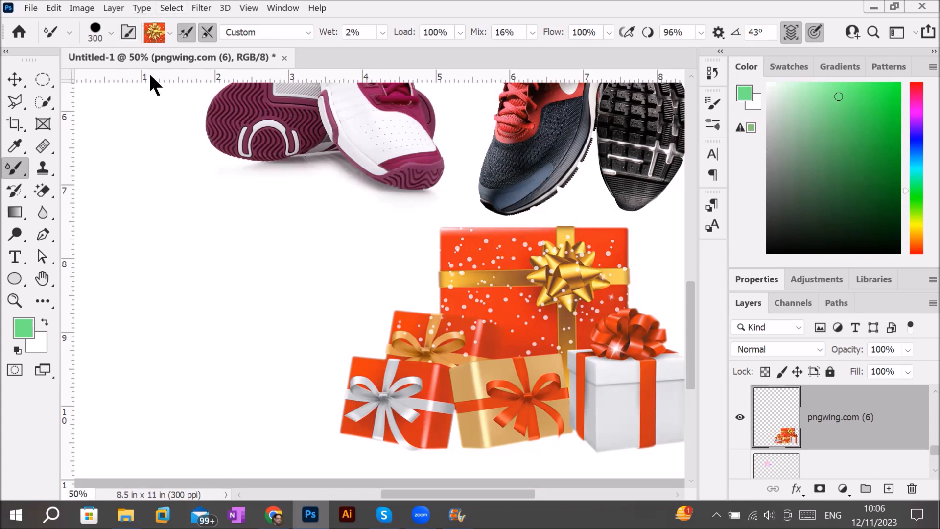
pyautogui.hotkey('ctrl', '-')
pyautogui.hotkey('ctrl', '-')
pyautogui.hotkey('ctrl', '-')
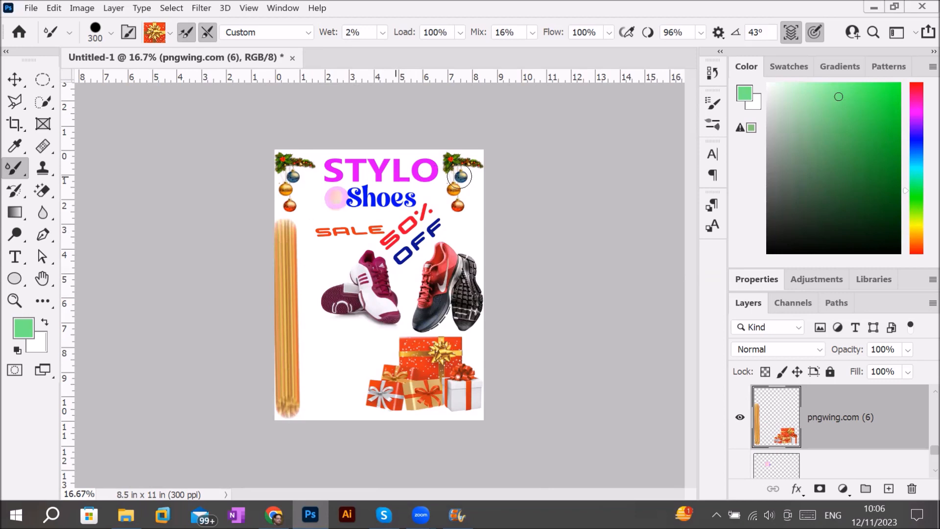
# Set Mix and Wet to 0% and paint a second vertical stripe beside the first with the gold bow sample.
pyautogui.click(533, 32)
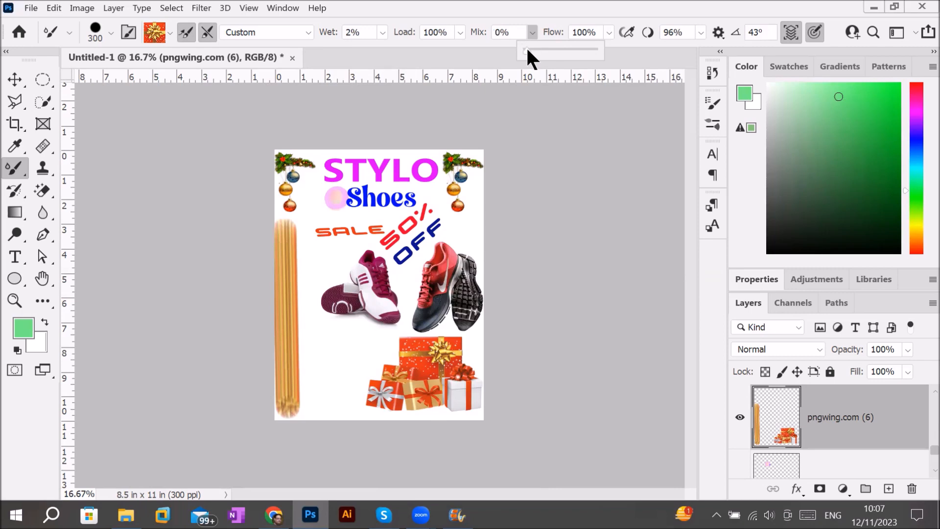
pyautogui.click(382, 32)
pyautogui.moveTo(381, 49); pyautogui.dragTo(377, 51)
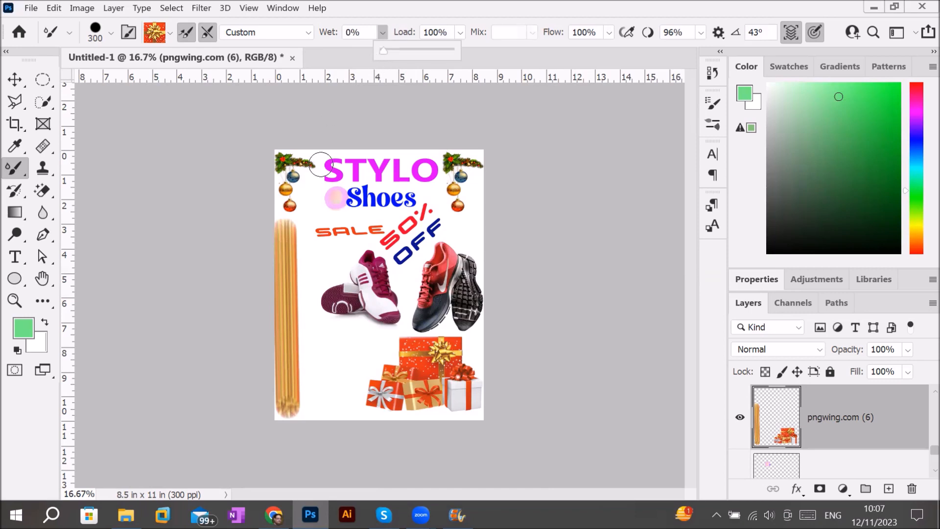
pyautogui.click(310, 405)
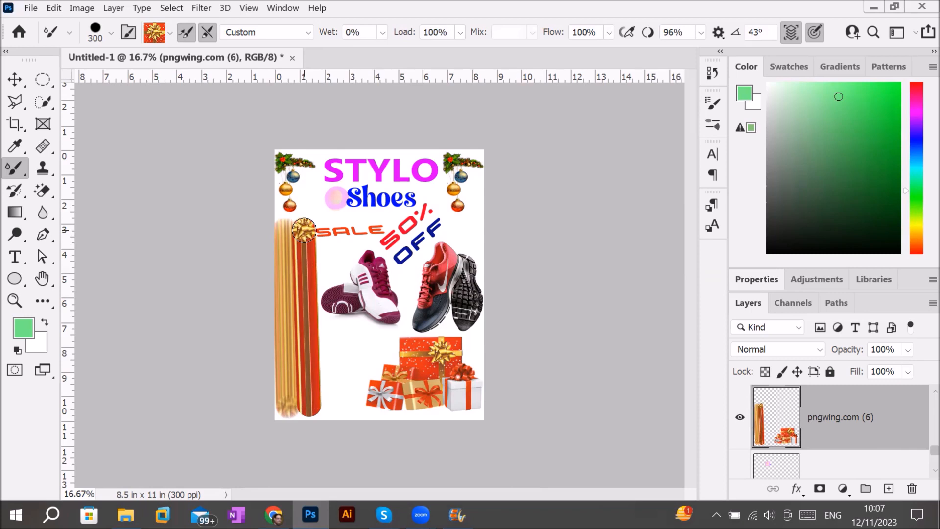
# Paint horizontal bands behind STYLO and Shoes sampled from the white gift box, and a vertical stripe down the right edge sampled from the beige box.
pyautogui.keyDown('alt'); pyautogui.click(468, 396); pyautogui.keyUp('alt')
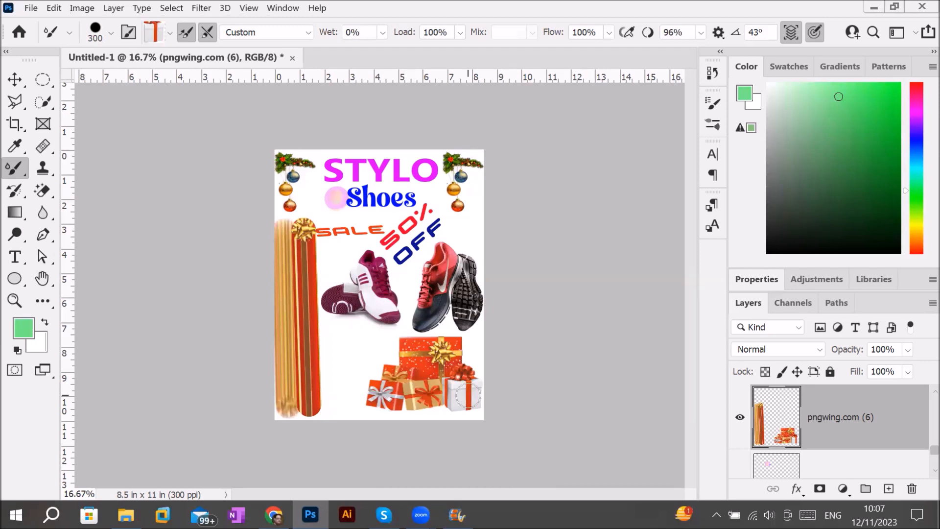
pyautogui.click(322, 171)
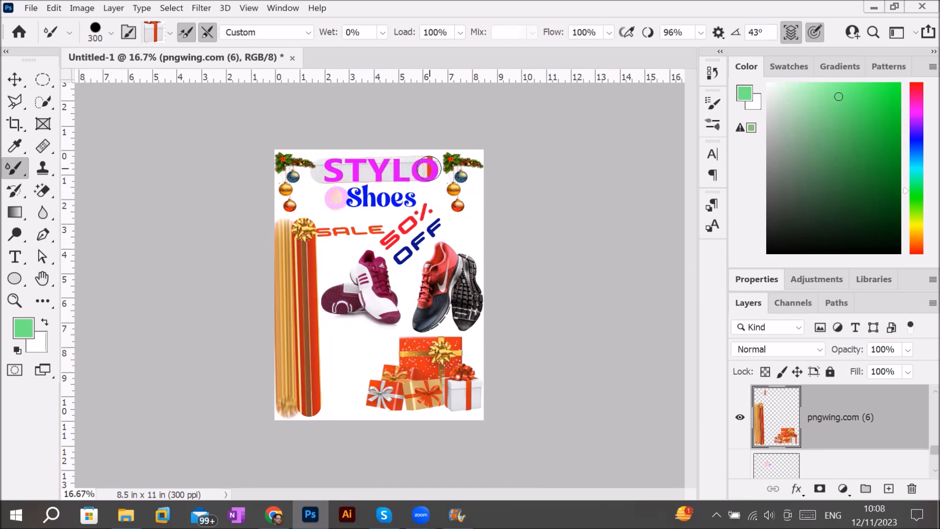
pyautogui.click(432, 195)
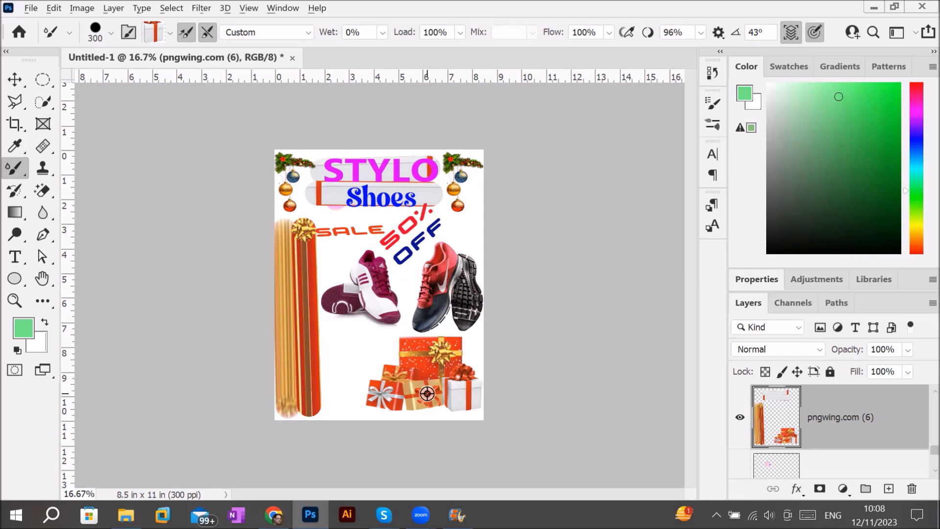
pyautogui.keyDown('alt'); pyautogui.click(426, 394); pyautogui.keyUp('alt')
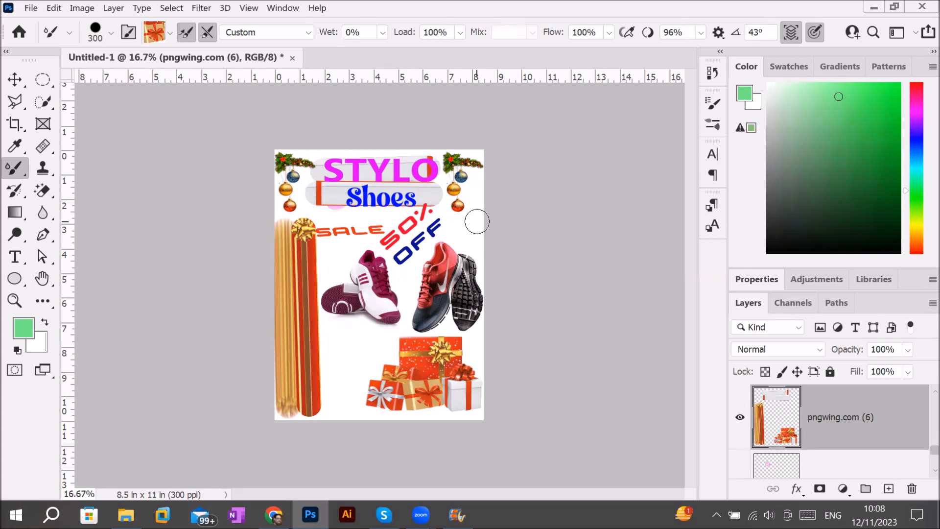
pyautogui.click(477, 222)
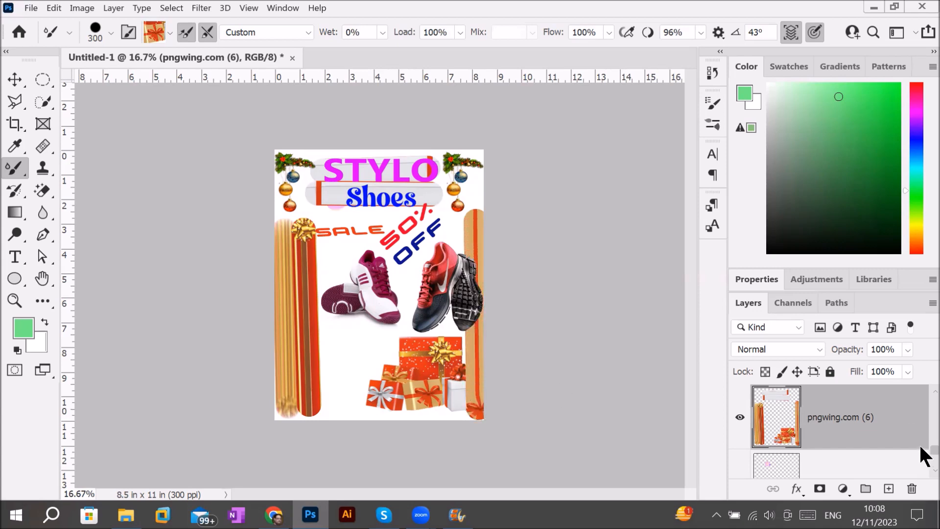
# Turn on Load Solid Colors Only and sample maroon from the left shoe, red from the large gift box and coral from the red shoe.
pyautogui.click(169, 32)
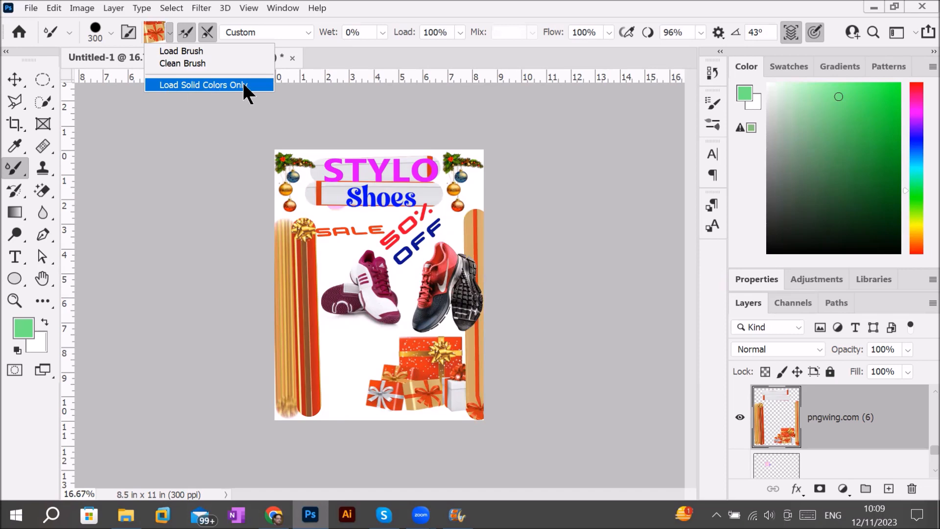
pyautogui.click(195, 85)
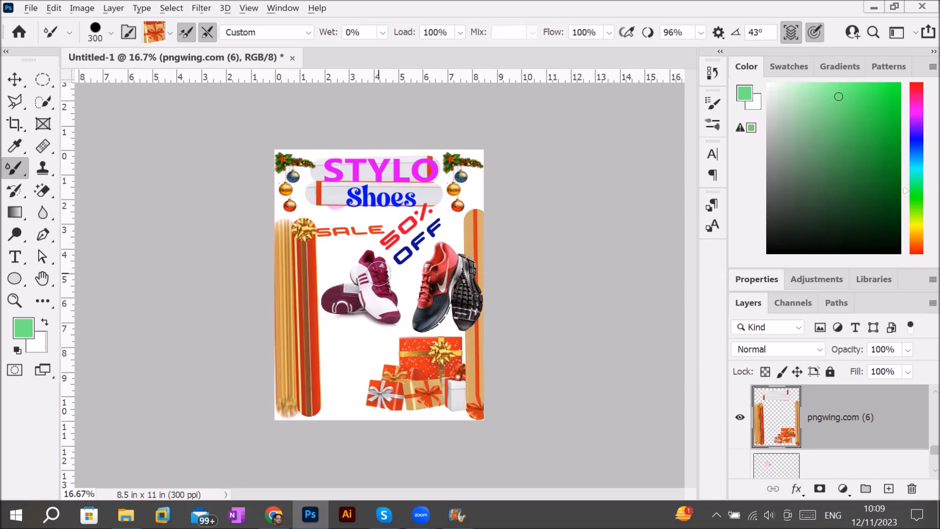
pyautogui.keyDown('alt'); pyautogui.click(380, 273); pyautogui.keyUp('alt')
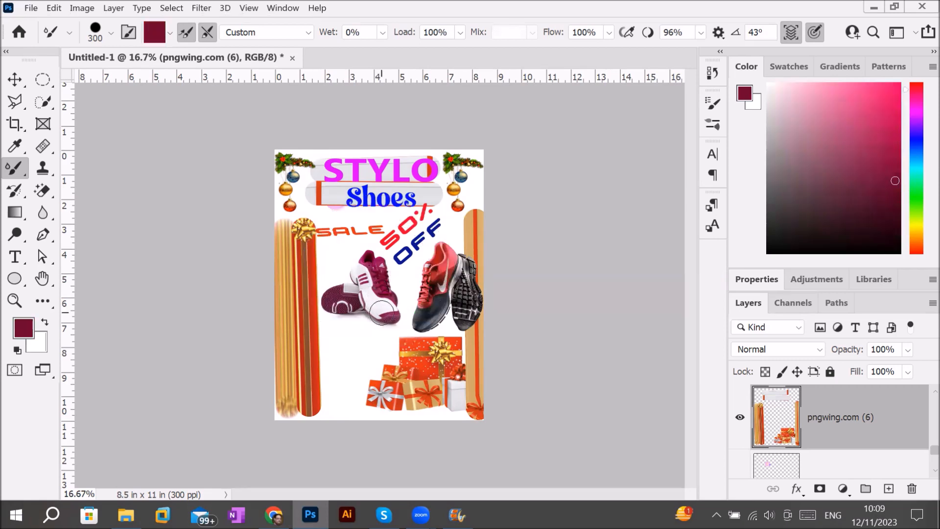
pyautogui.keyDown('alt'); pyautogui.click(427, 360); pyautogui.keyUp('alt')
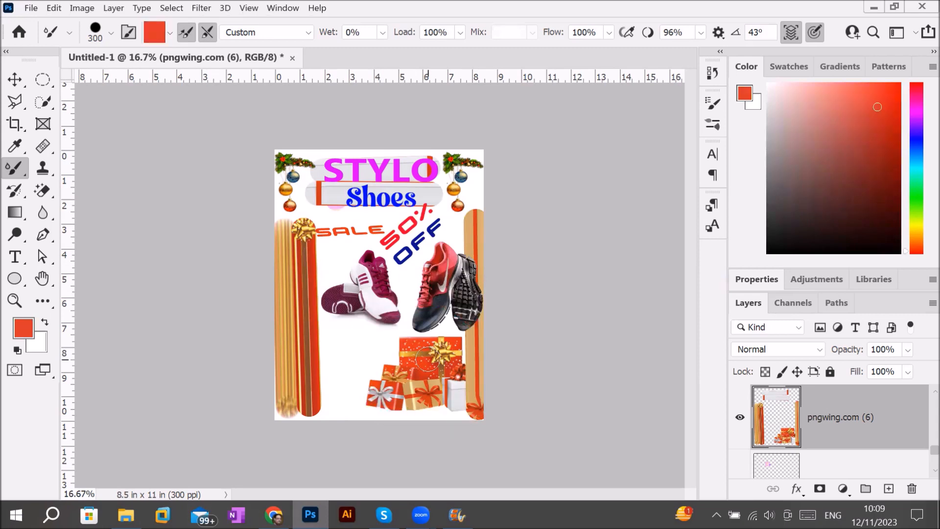
pyautogui.keyDown('alt'); pyautogui.click(452, 260); pyautogui.keyUp('alt')
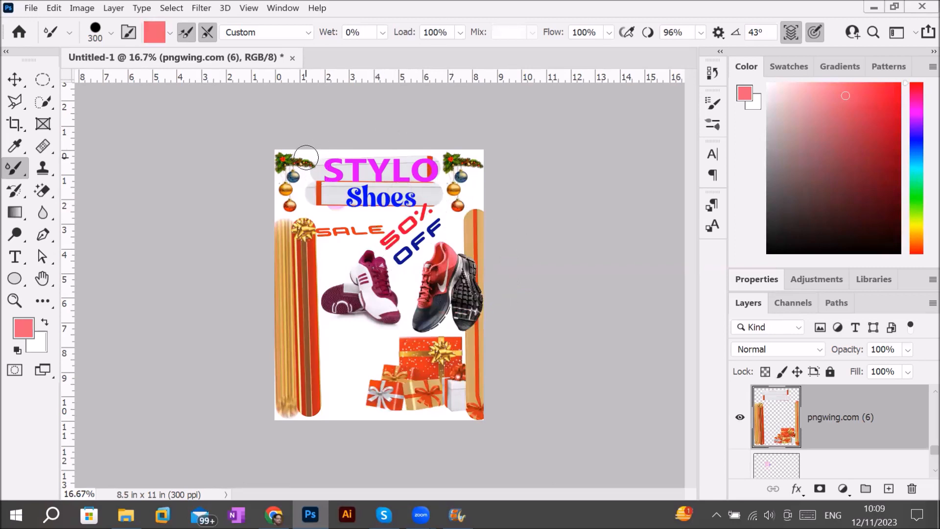
# Turn off Load Solid Colors Only and stamp the pine sprig sampled from the corner ornament at the foot of the left stripes.
pyautogui.click(169, 33)
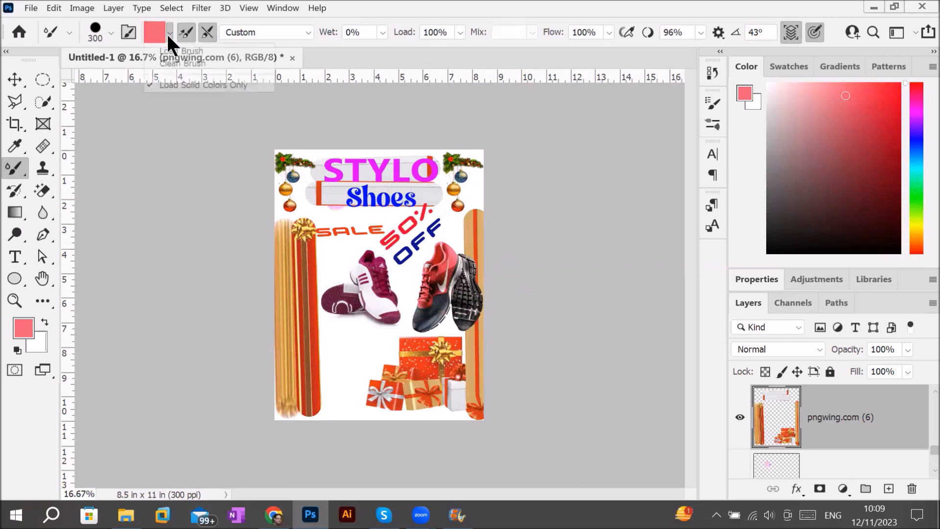
pyautogui.click(160, 88)
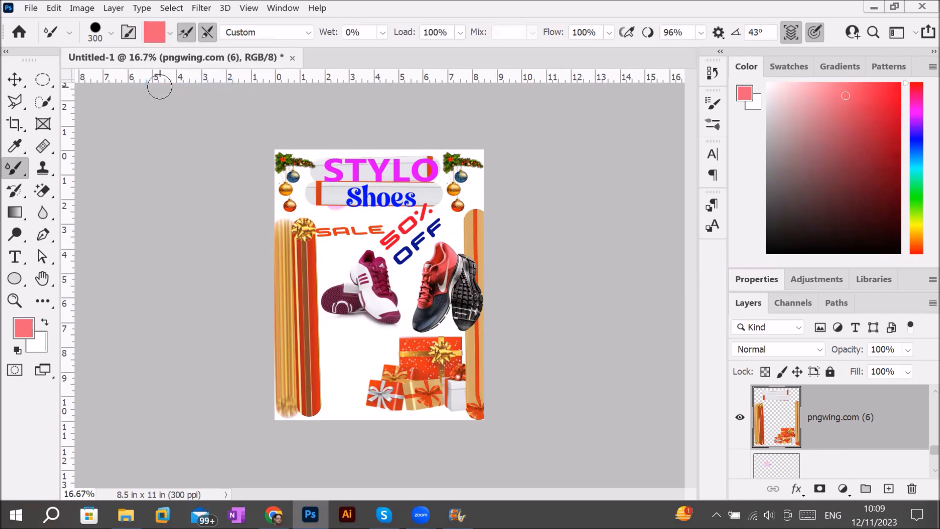
pyautogui.click(204, 28)
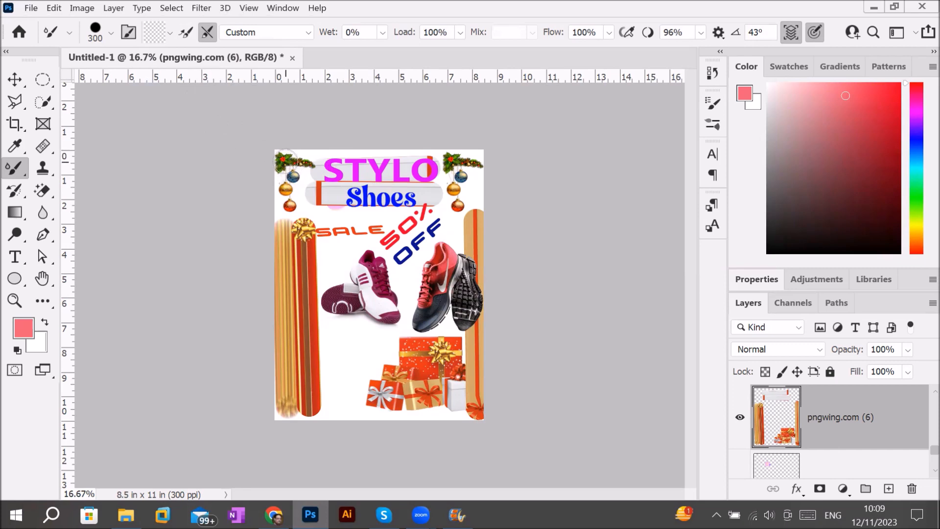
pyautogui.click(187, 28)
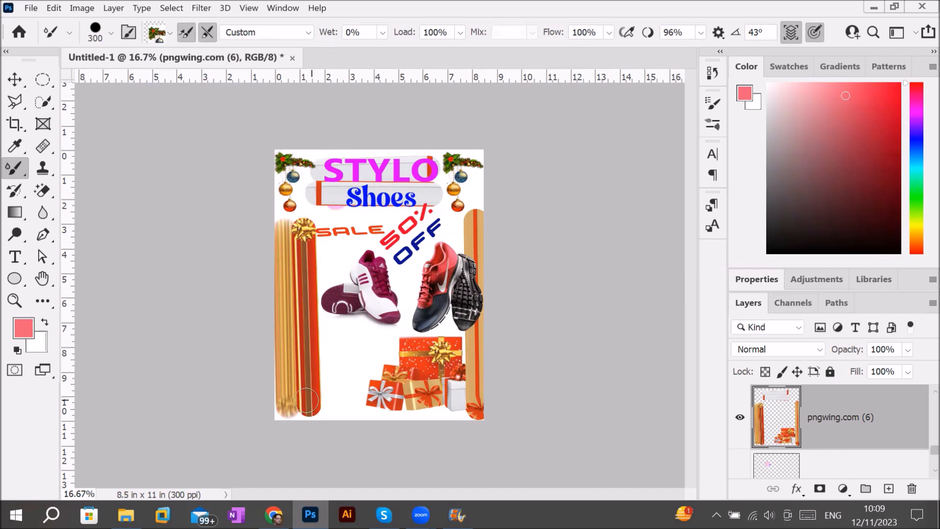
pyautogui.click(296, 400)
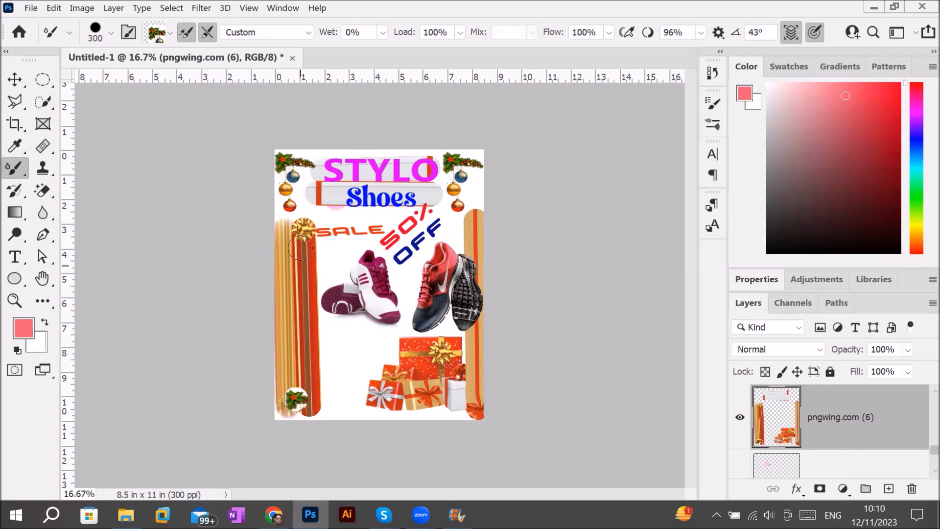